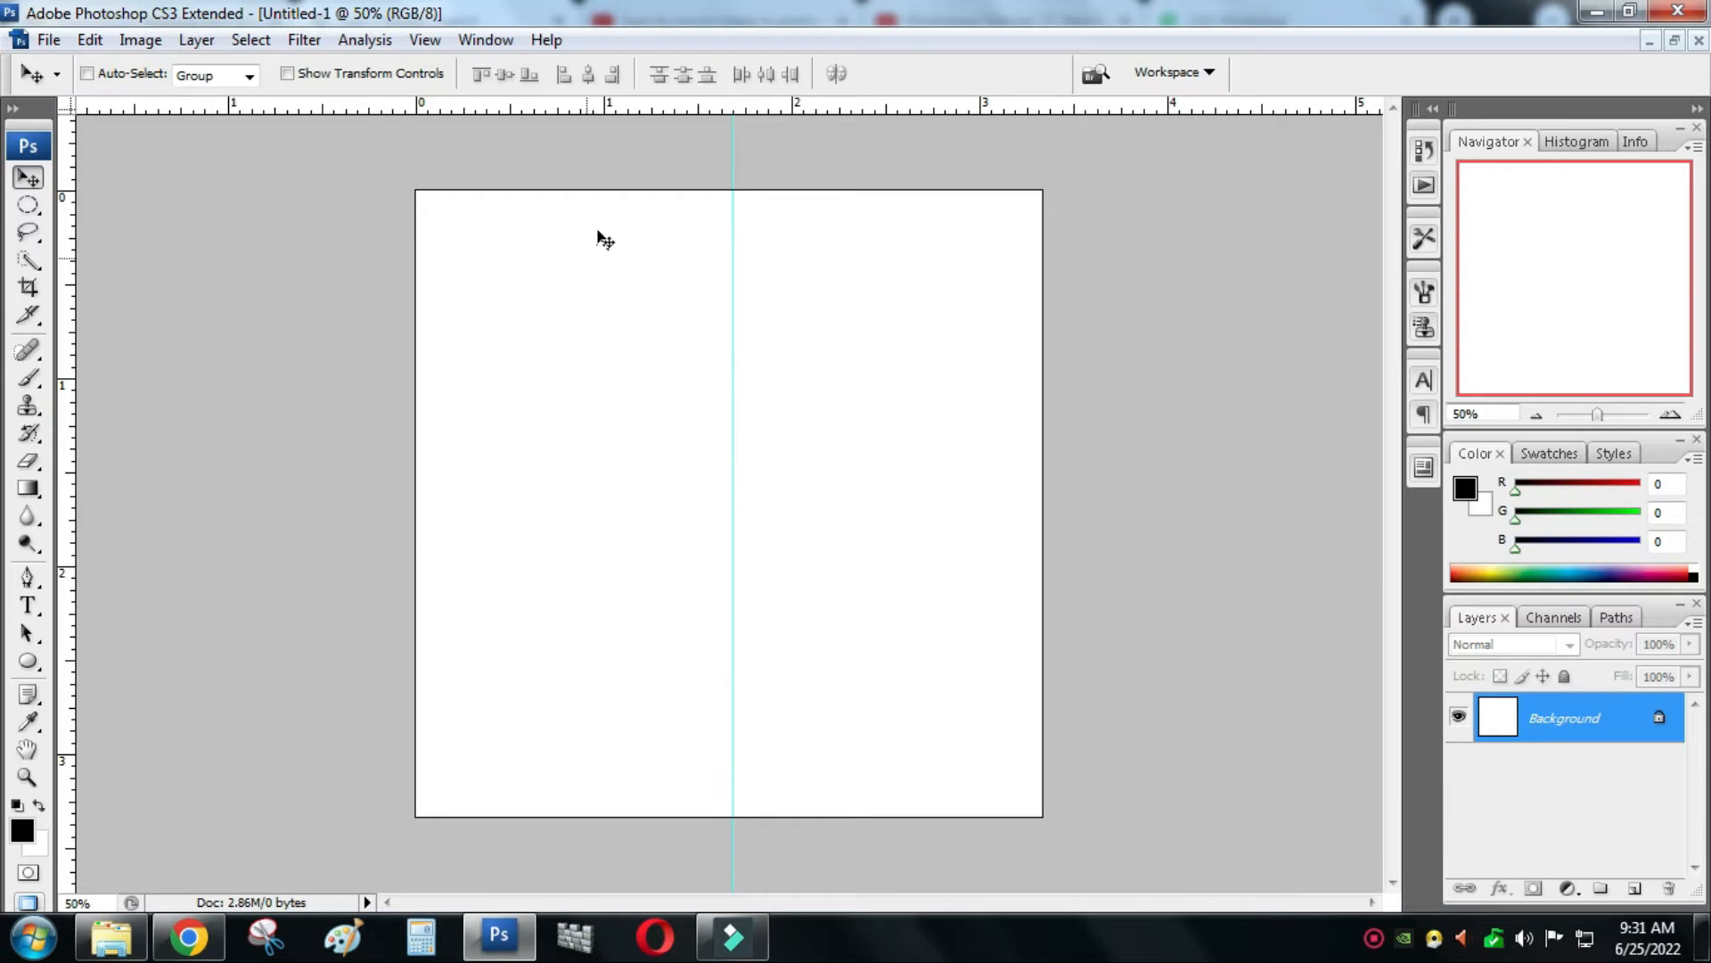
# - Add a horizontal guide across the canvas at about 1.6 on the vertical ruler
pyautogui.moveTo(654, 106); pyautogui.dragTo(673, 500)
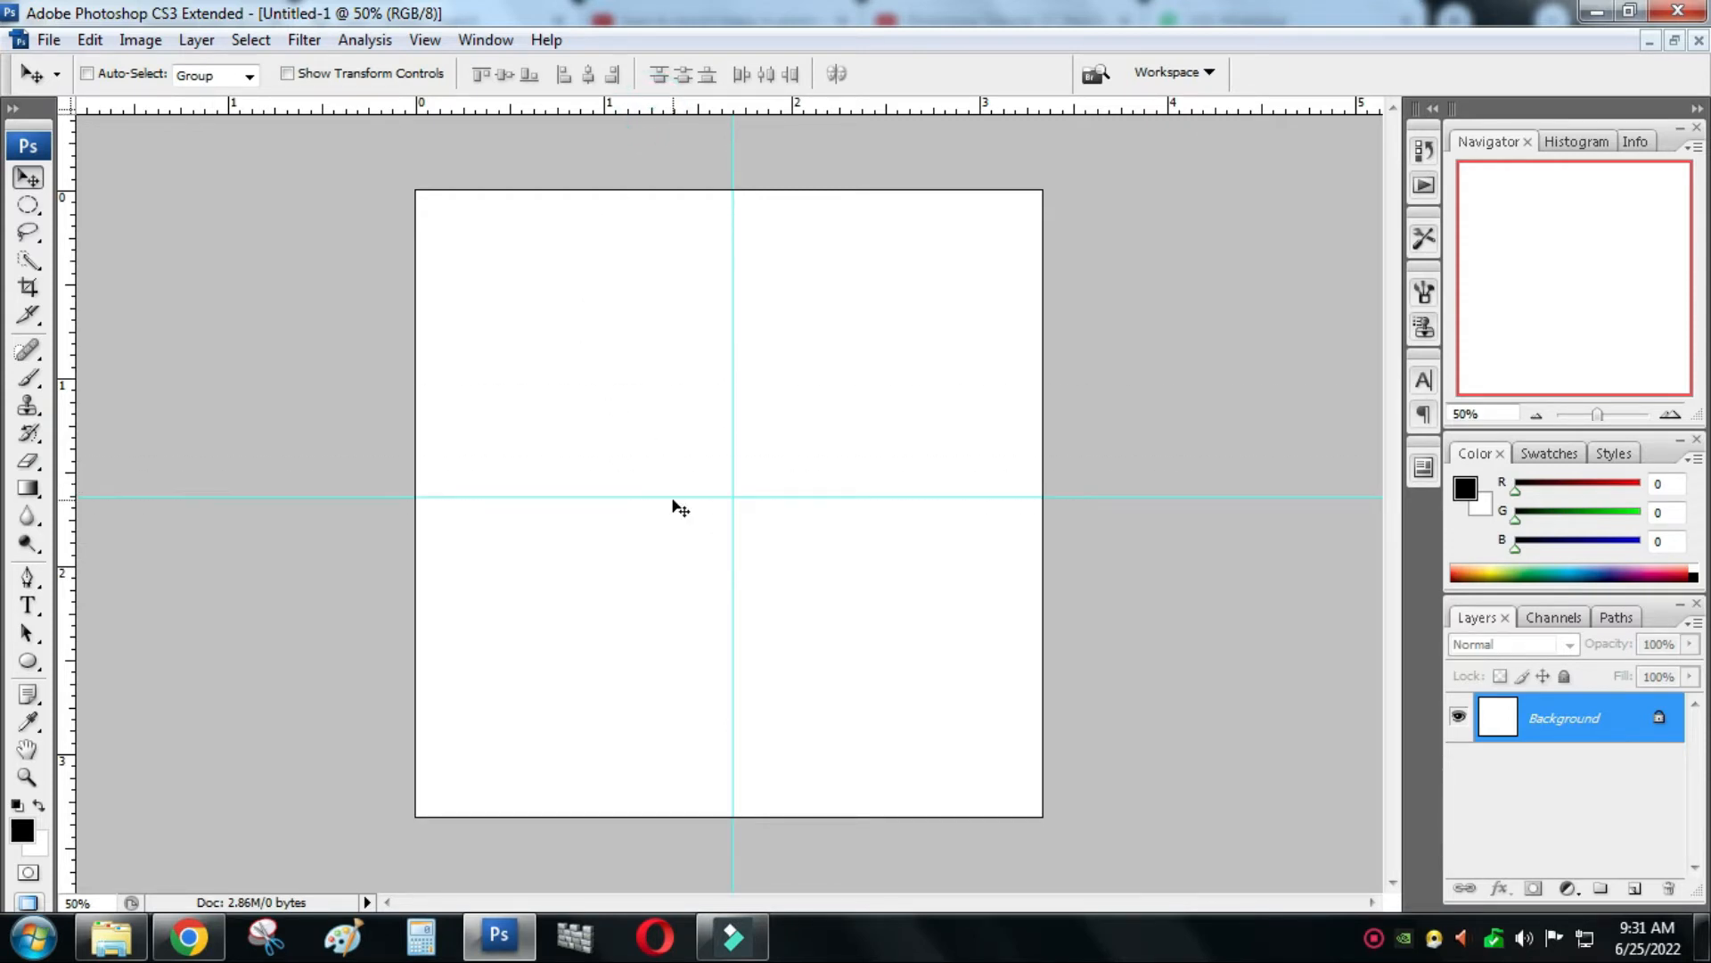
# - Draw a tall black rectangle about 0.5 by 2.1 inches along the right side of the vertical guide and convert it to a smart object
pyautogui.click(28, 661)
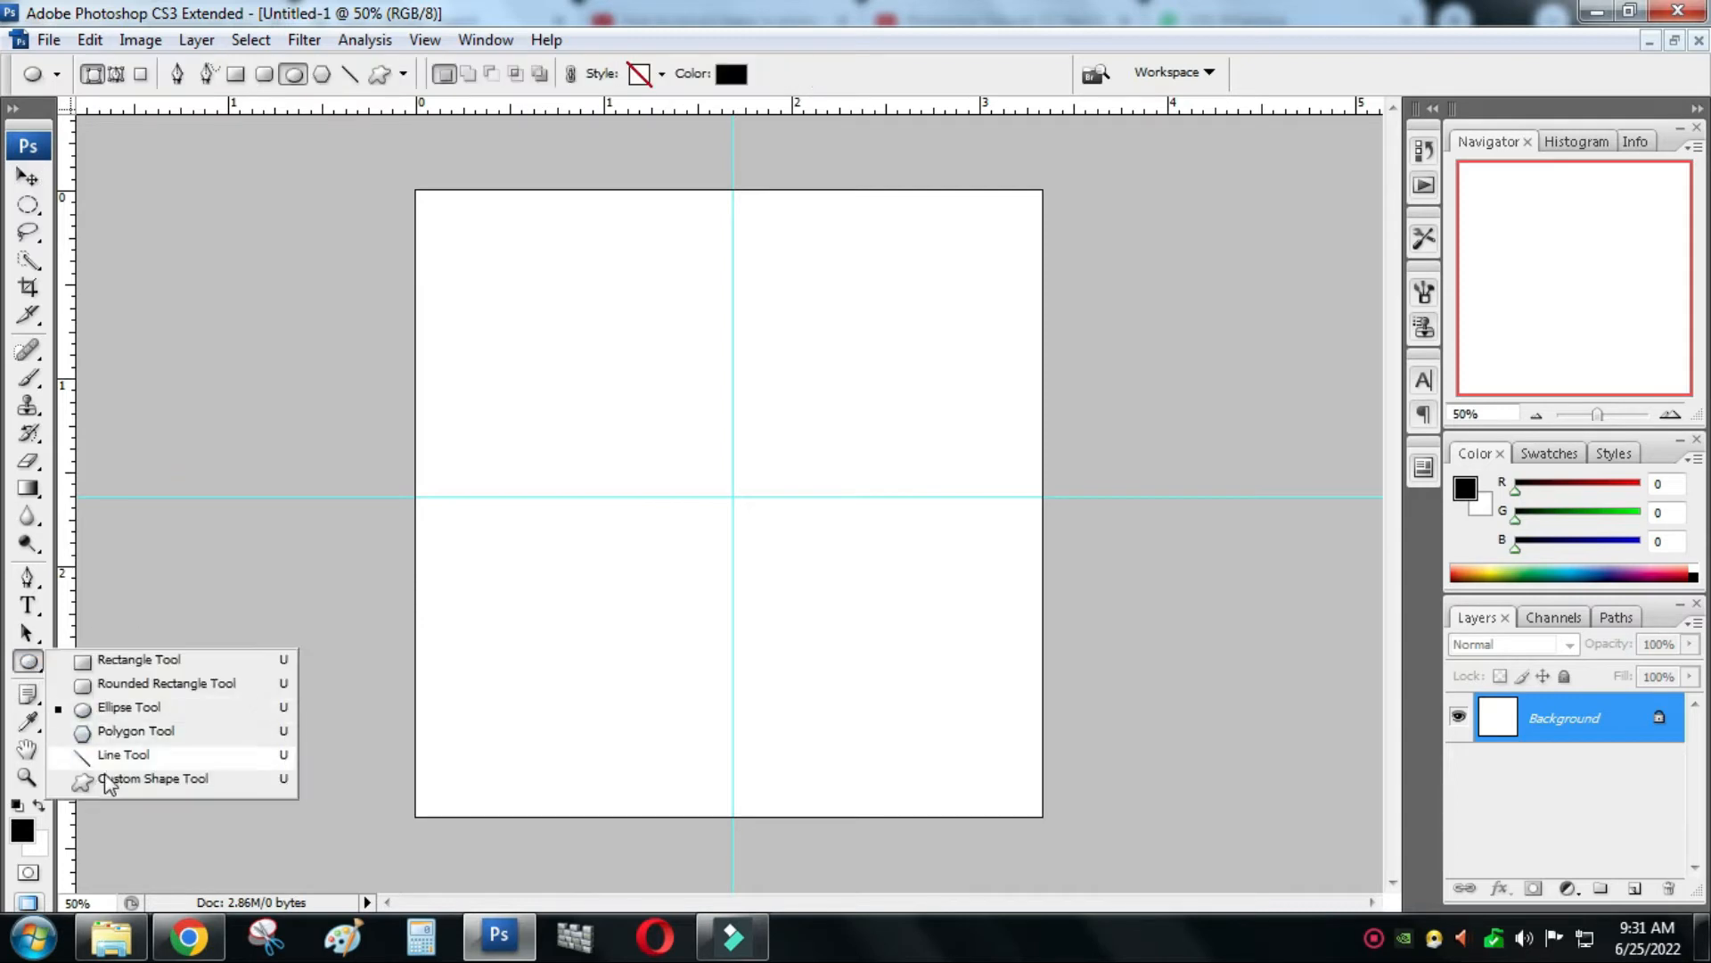
pyautogui.click(111, 660)
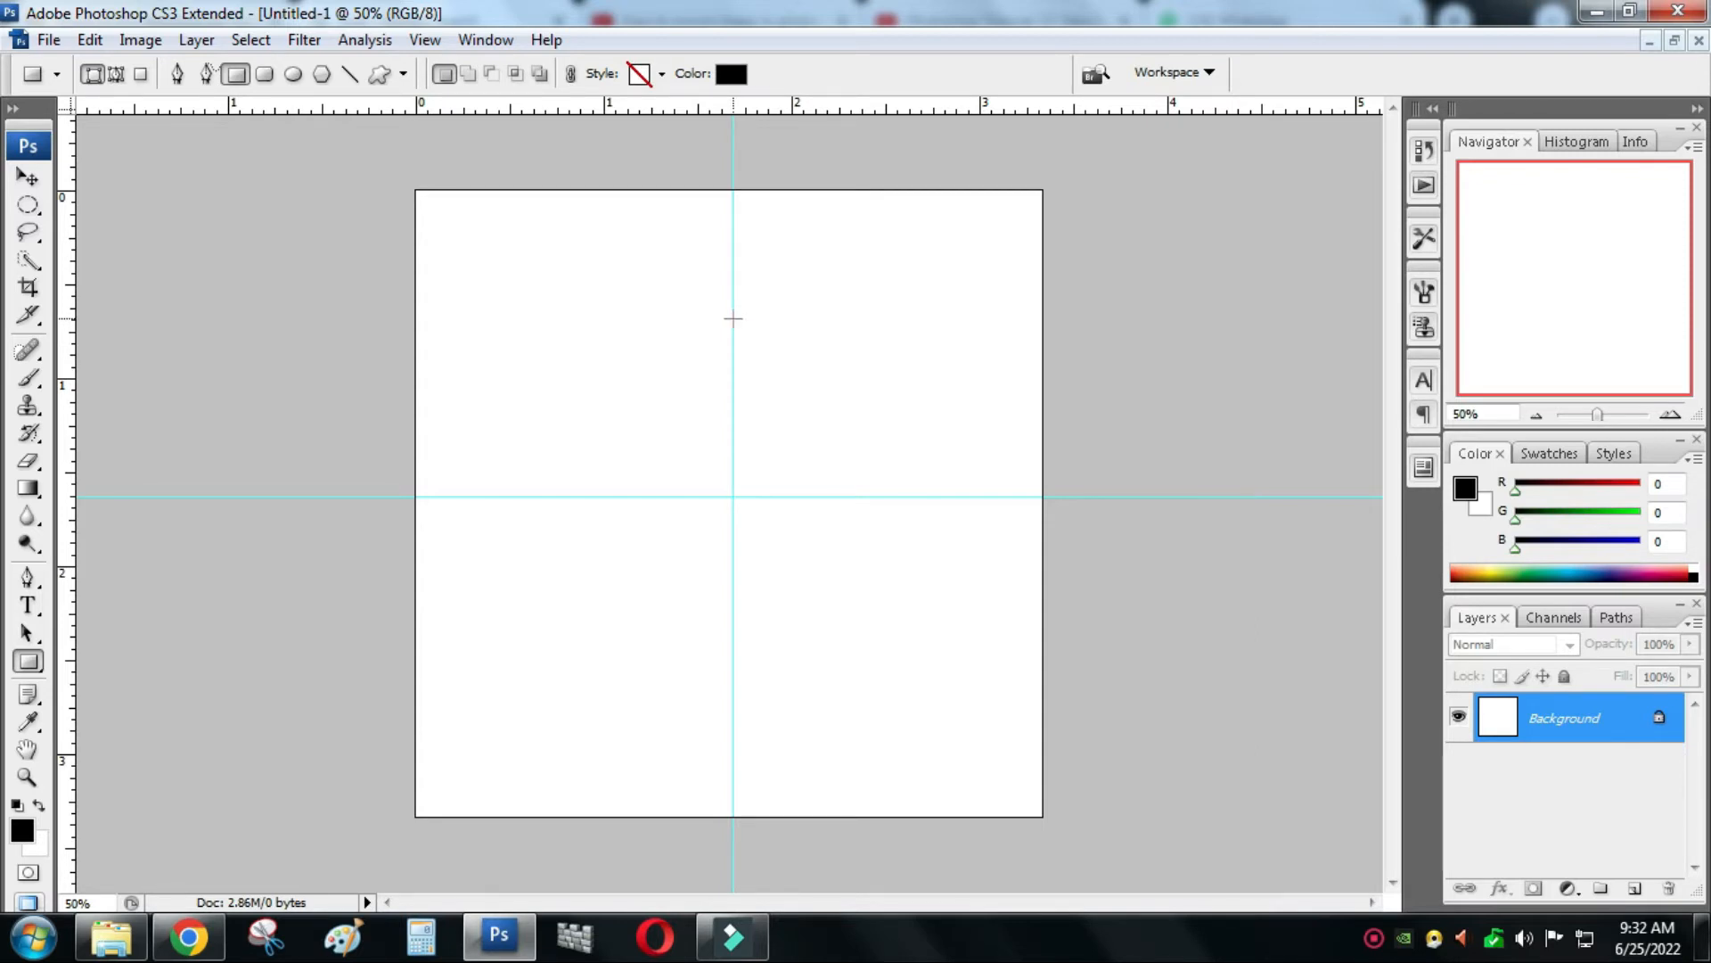
pyautogui.moveTo(733, 318); pyautogui.dragTo(834, 722)
pyautogui.rightClick(1620, 718)
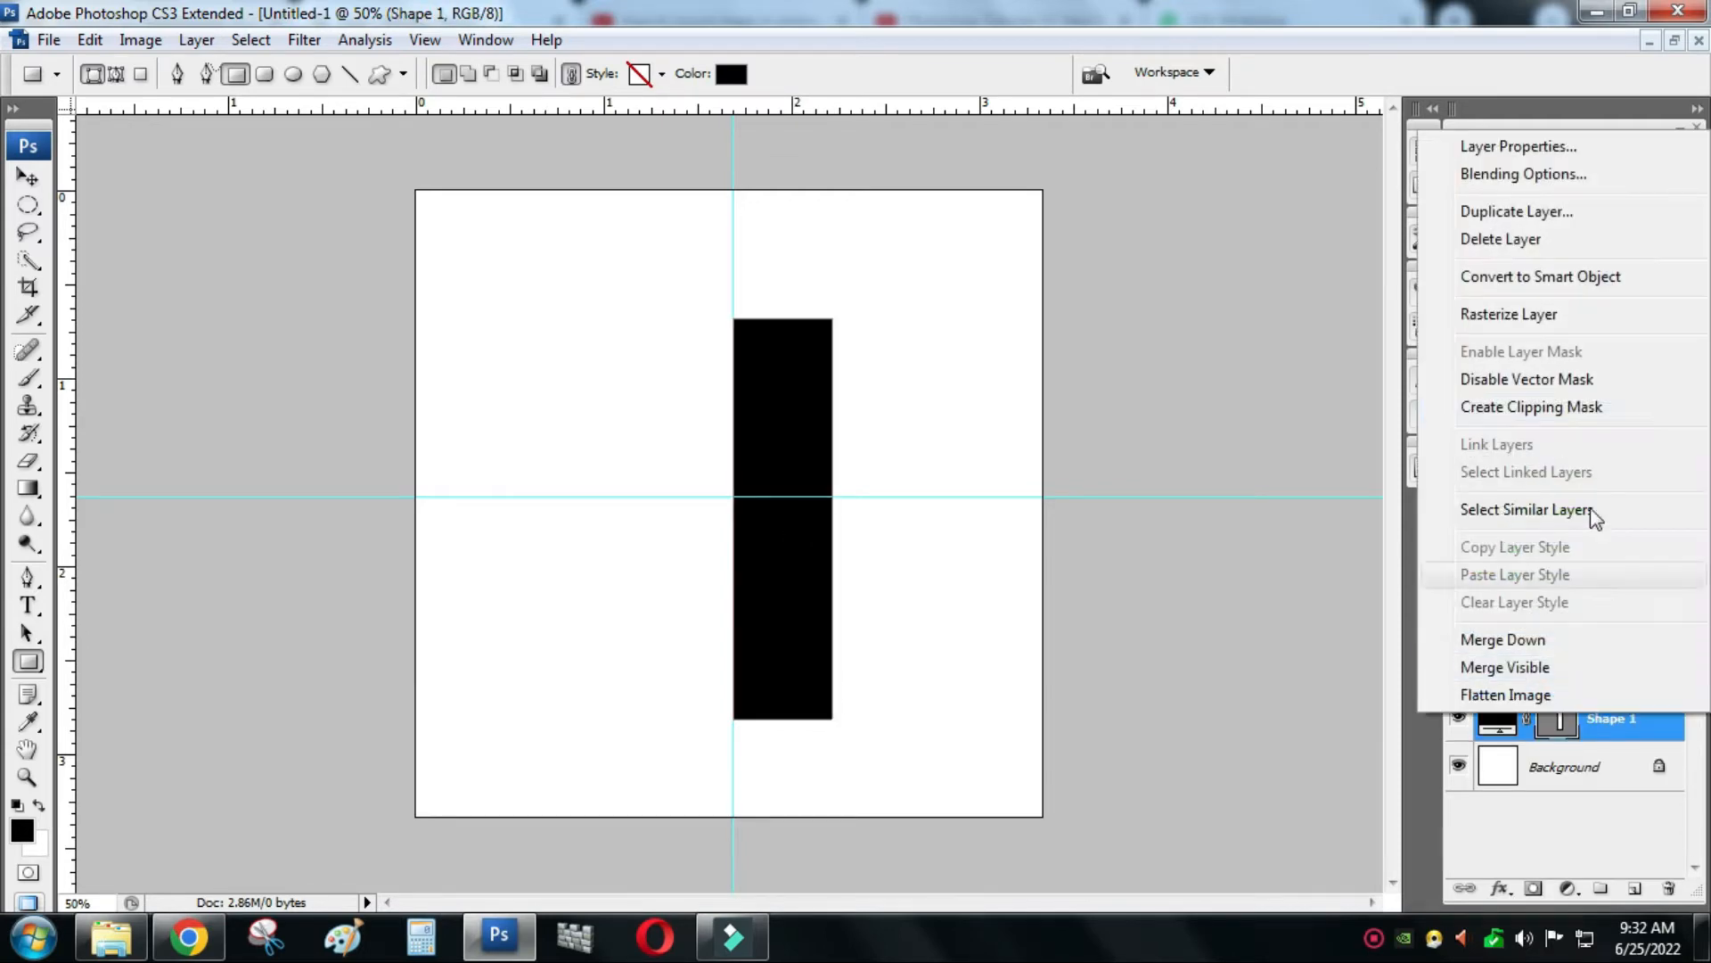
pyautogui.click(1505, 283)
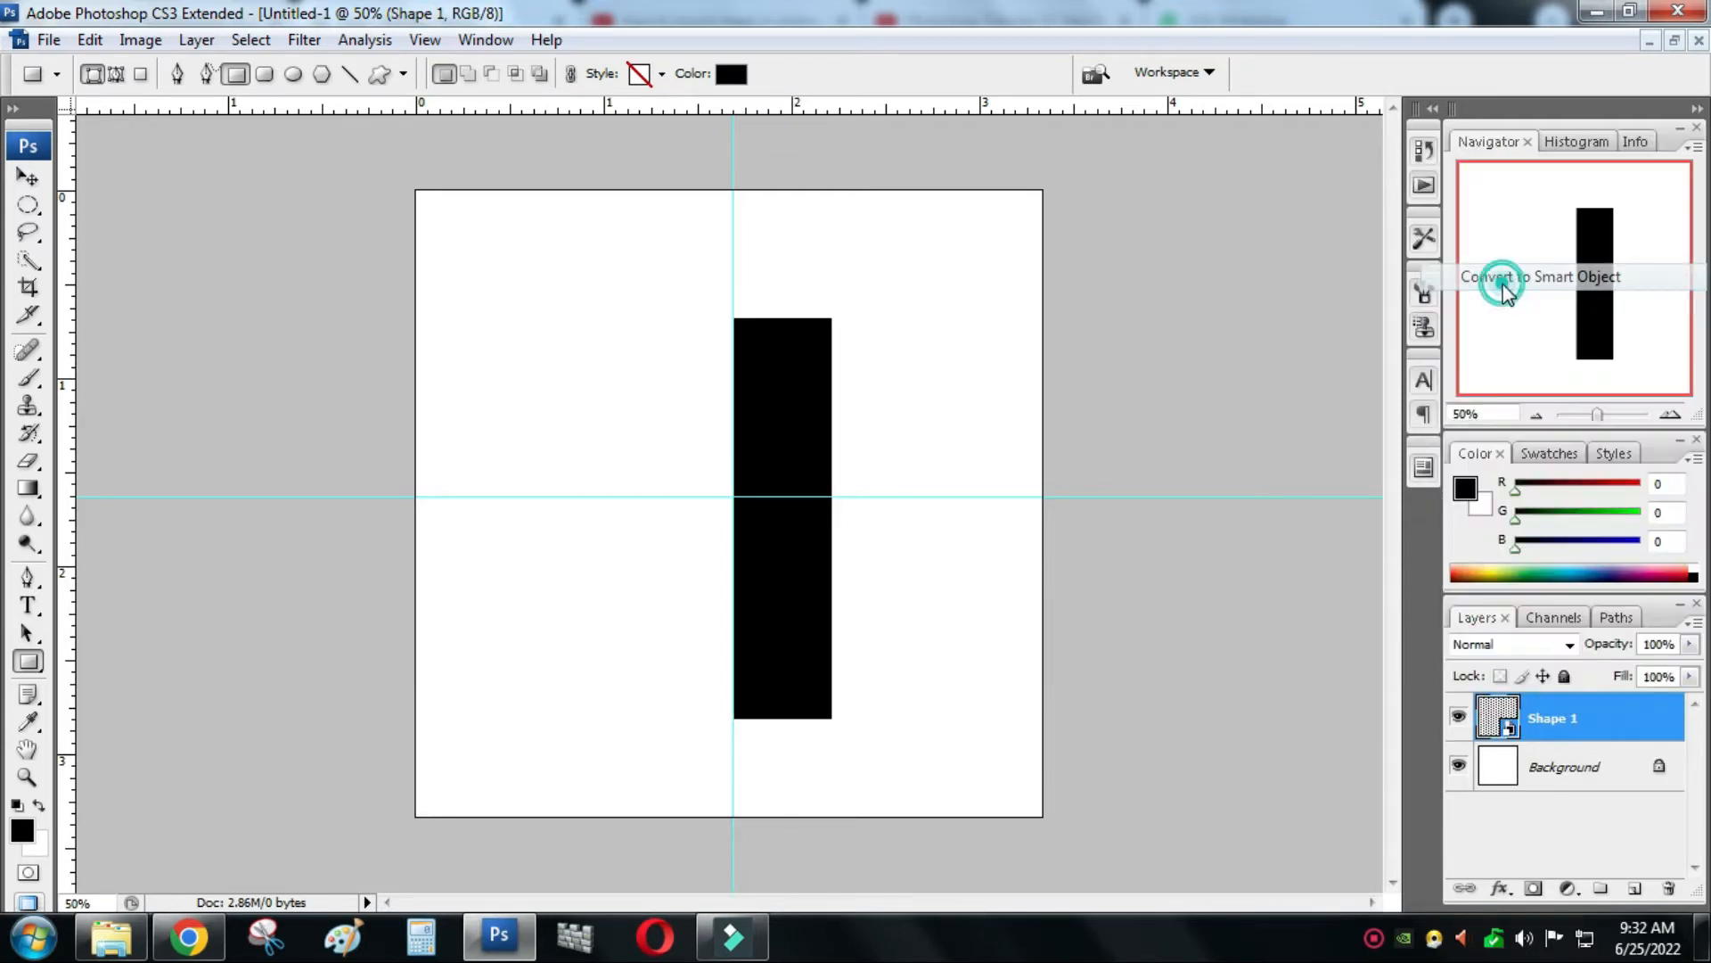
# - Draw a black circle about 0.6 inches wide in the canvas's upper-left area and convert its layer to a smart object
pyautogui.click(28, 661)
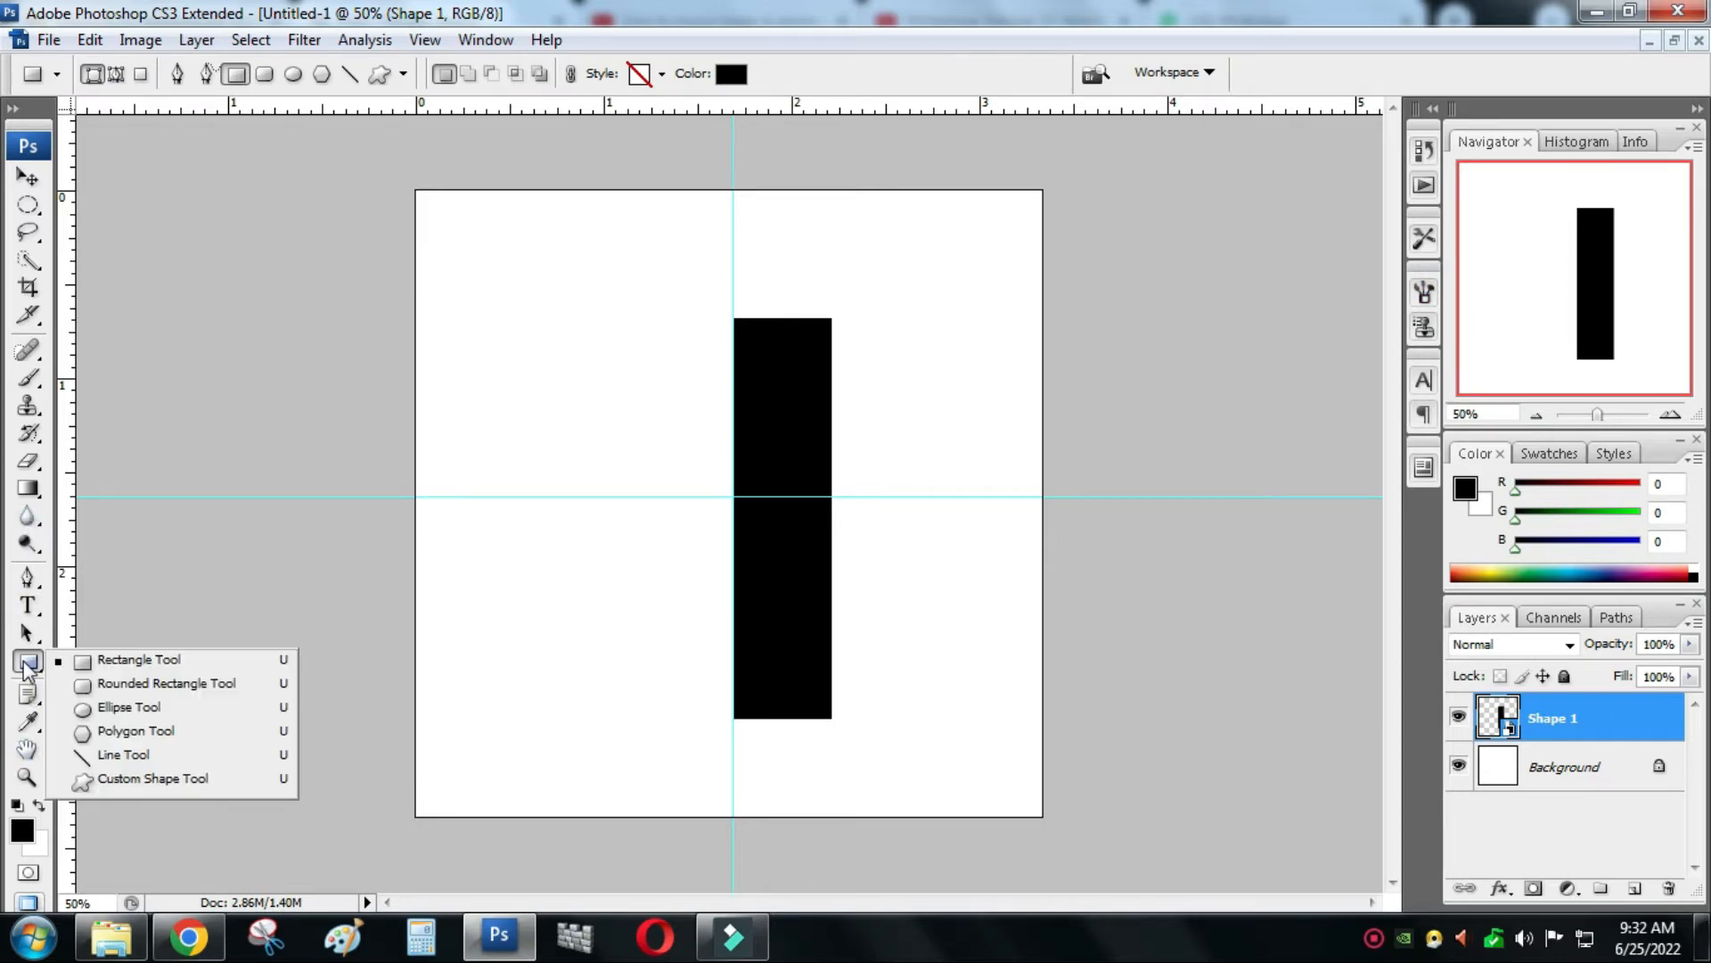
pyautogui.click(105, 710)
pyautogui.moveTo(524, 285); pyautogui.dragTo(632, 464)
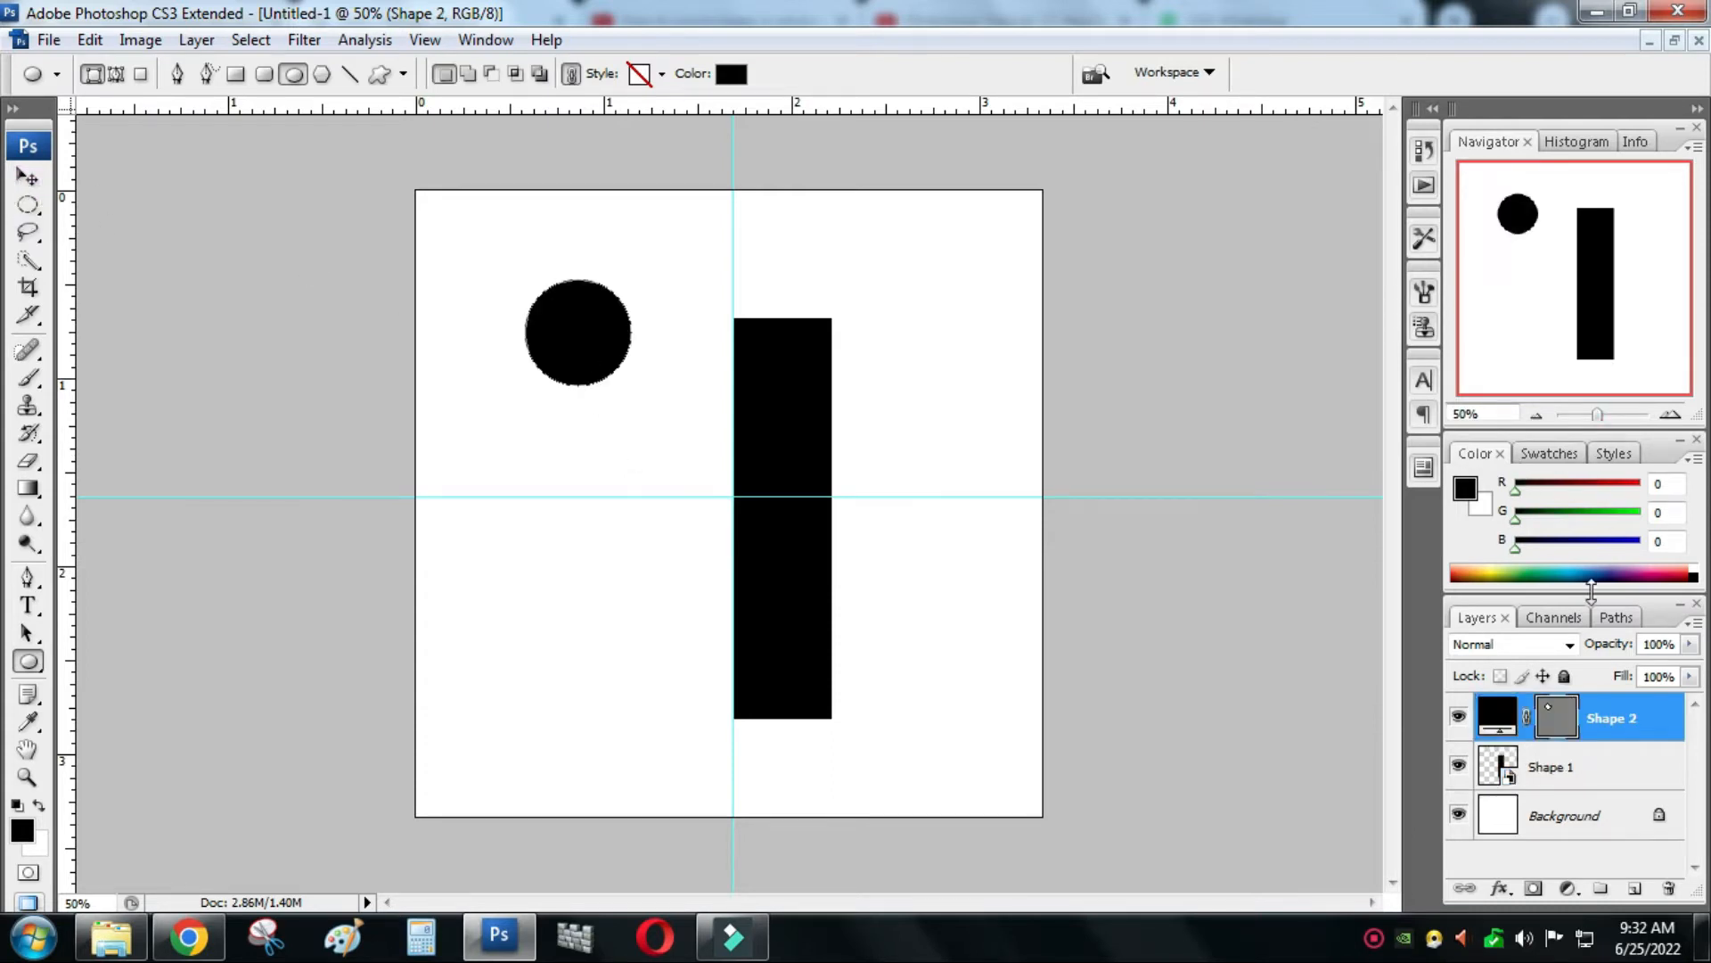
pyautogui.rightClick(1556, 718)
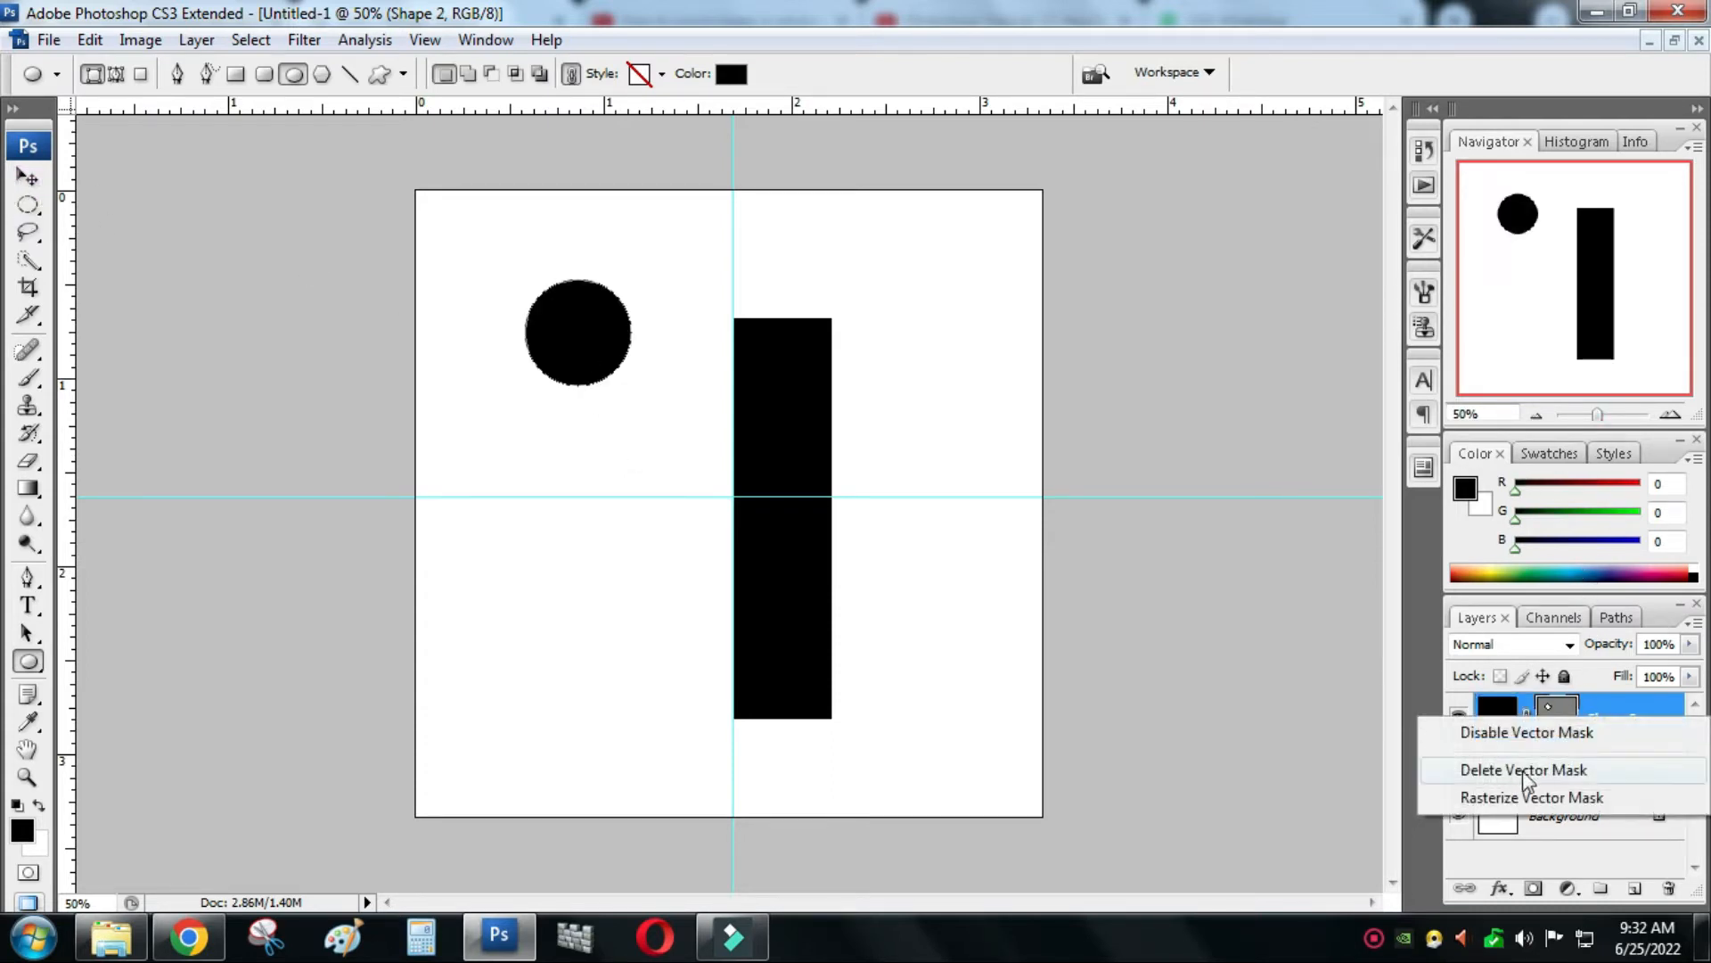
pyautogui.rightClick(1612, 699)
pyautogui.click(1506, 264)
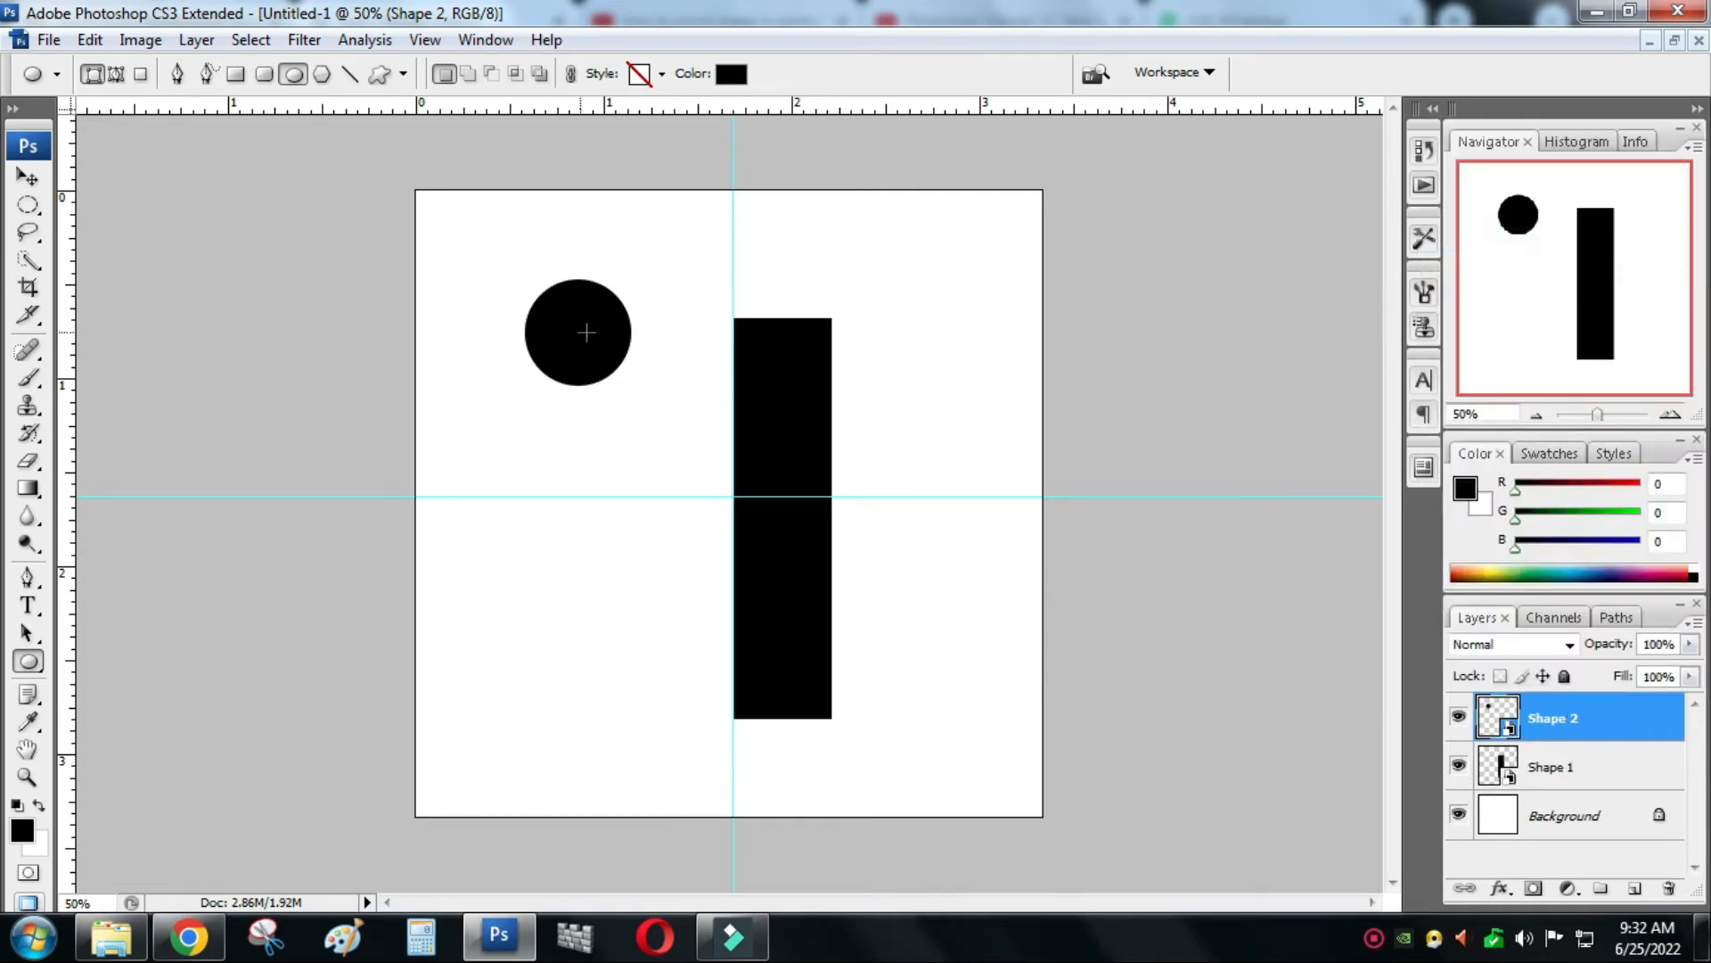
# - Duplicate the circle onto the rectangle's top end and scale the copy to 92.9% to match the rectangle's width
pyautogui.click(27, 177)
pyautogui.moveTo(582, 315); pyautogui.dragTo(785, 316)
pyautogui.hotkey('ctrl', '+')
pyautogui.hotkey('ctrl', '+')
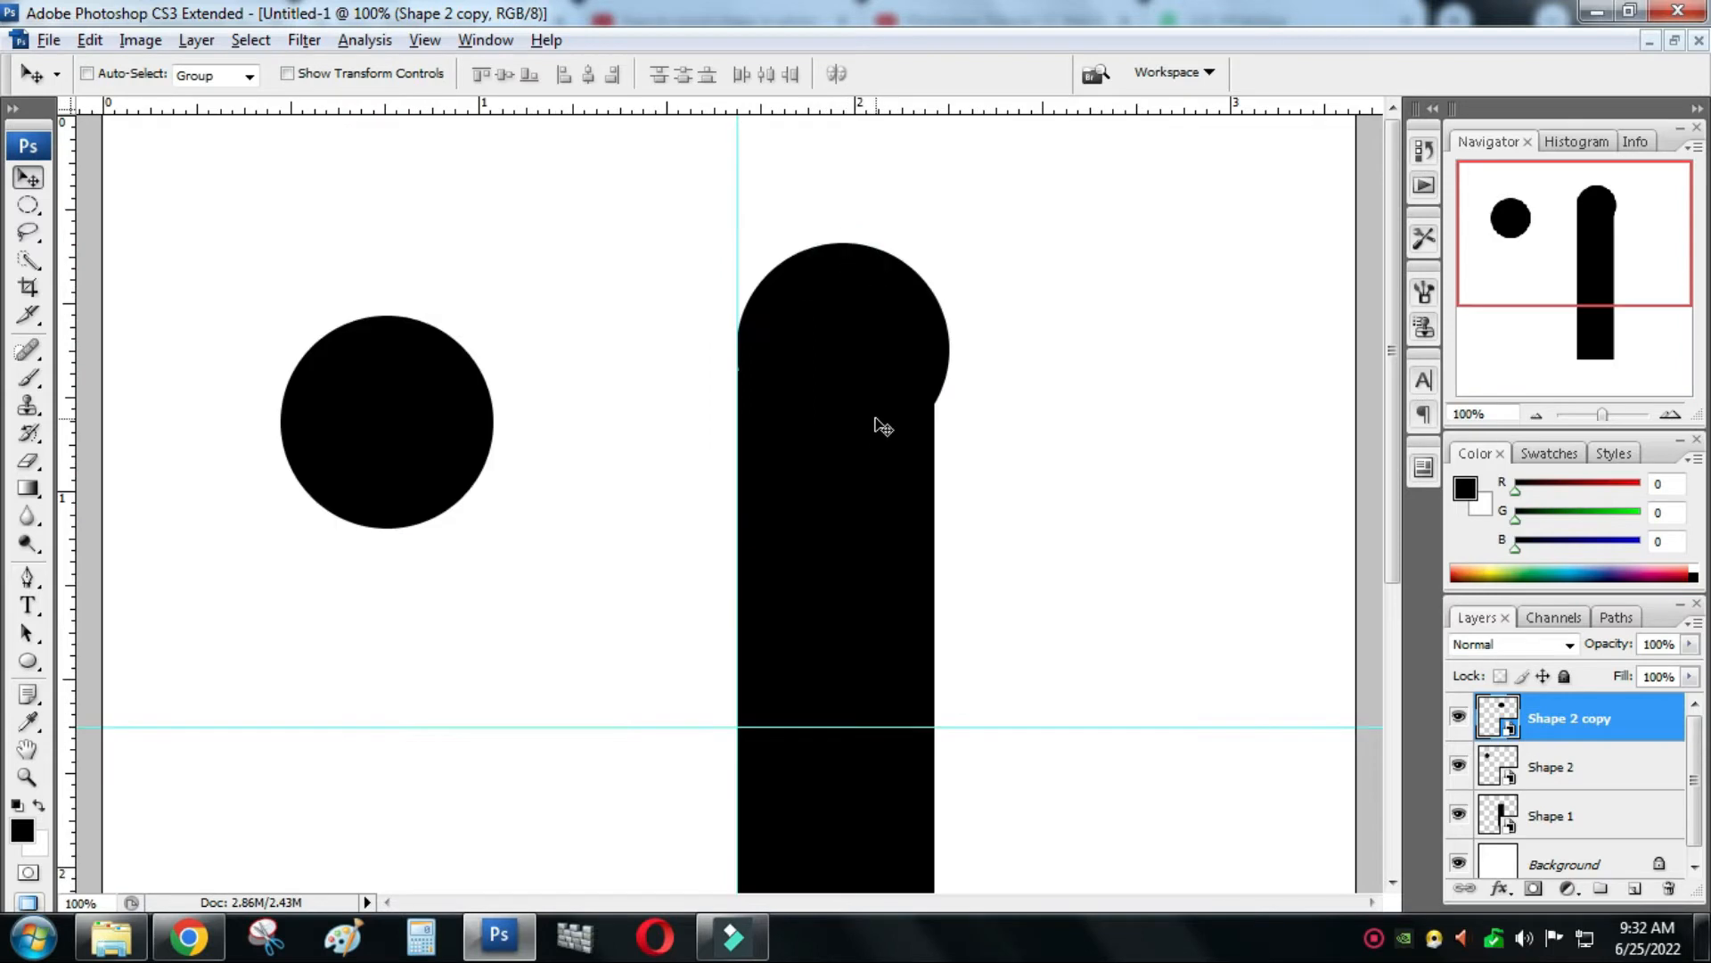
pyautogui.hotkey('ctrl', 't')
pyautogui.moveTo(947, 452); pyautogui.dragTo(936, 432)
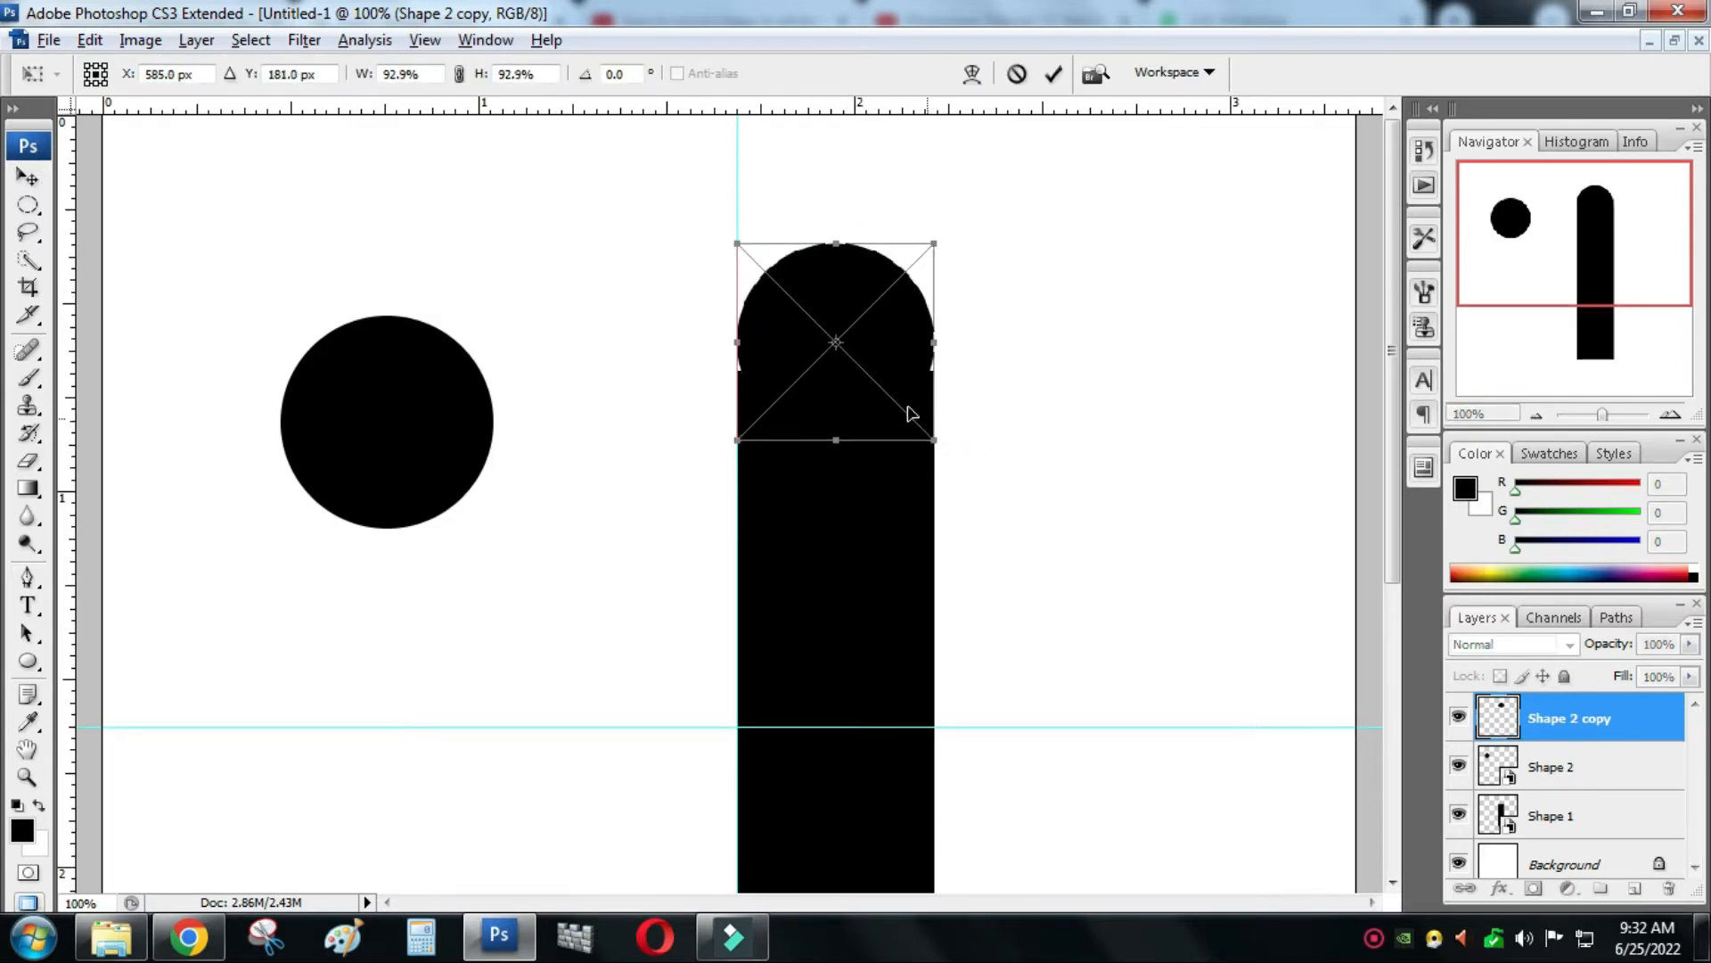
pyautogui.press('Return')
# - Nudge the copied circle down so it forms a smooth rounded cap on the rectangle's top end
pyautogui.press('Down')
pyautogui.press('Down')
pyautogui.press('Down')
pyautogui.press('Down')
pyautogui.press('Down')
pyautogui.press('Down')
pyautogui.press('Down')
pyautogui.press('Down')
pyautogui.press('Down')
pyautogui.press('Down')
pyautogui.press('Down')
pyautogui.press('Down')
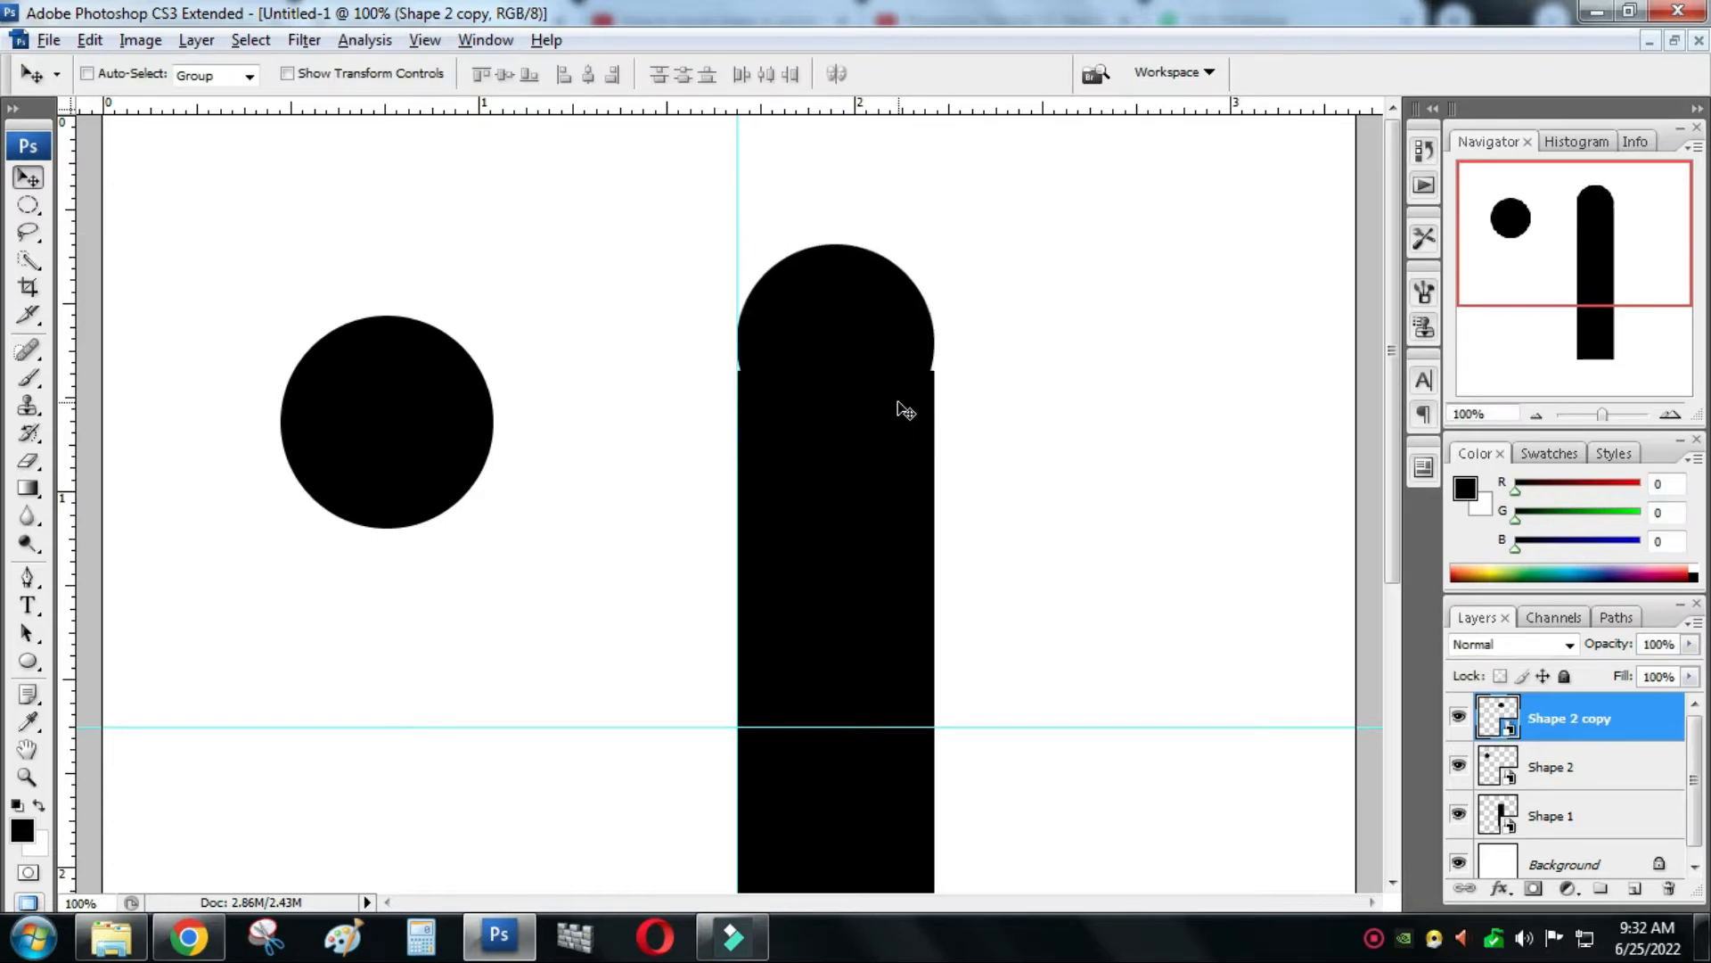
pyautogui.press('Down')
pyautogui.press('Down')
pyautogui.press('Down')
pyautogui.press('Down')
pyautogui.press('Down')
pyautogui.press('Down')
pyautogui.press('Down')
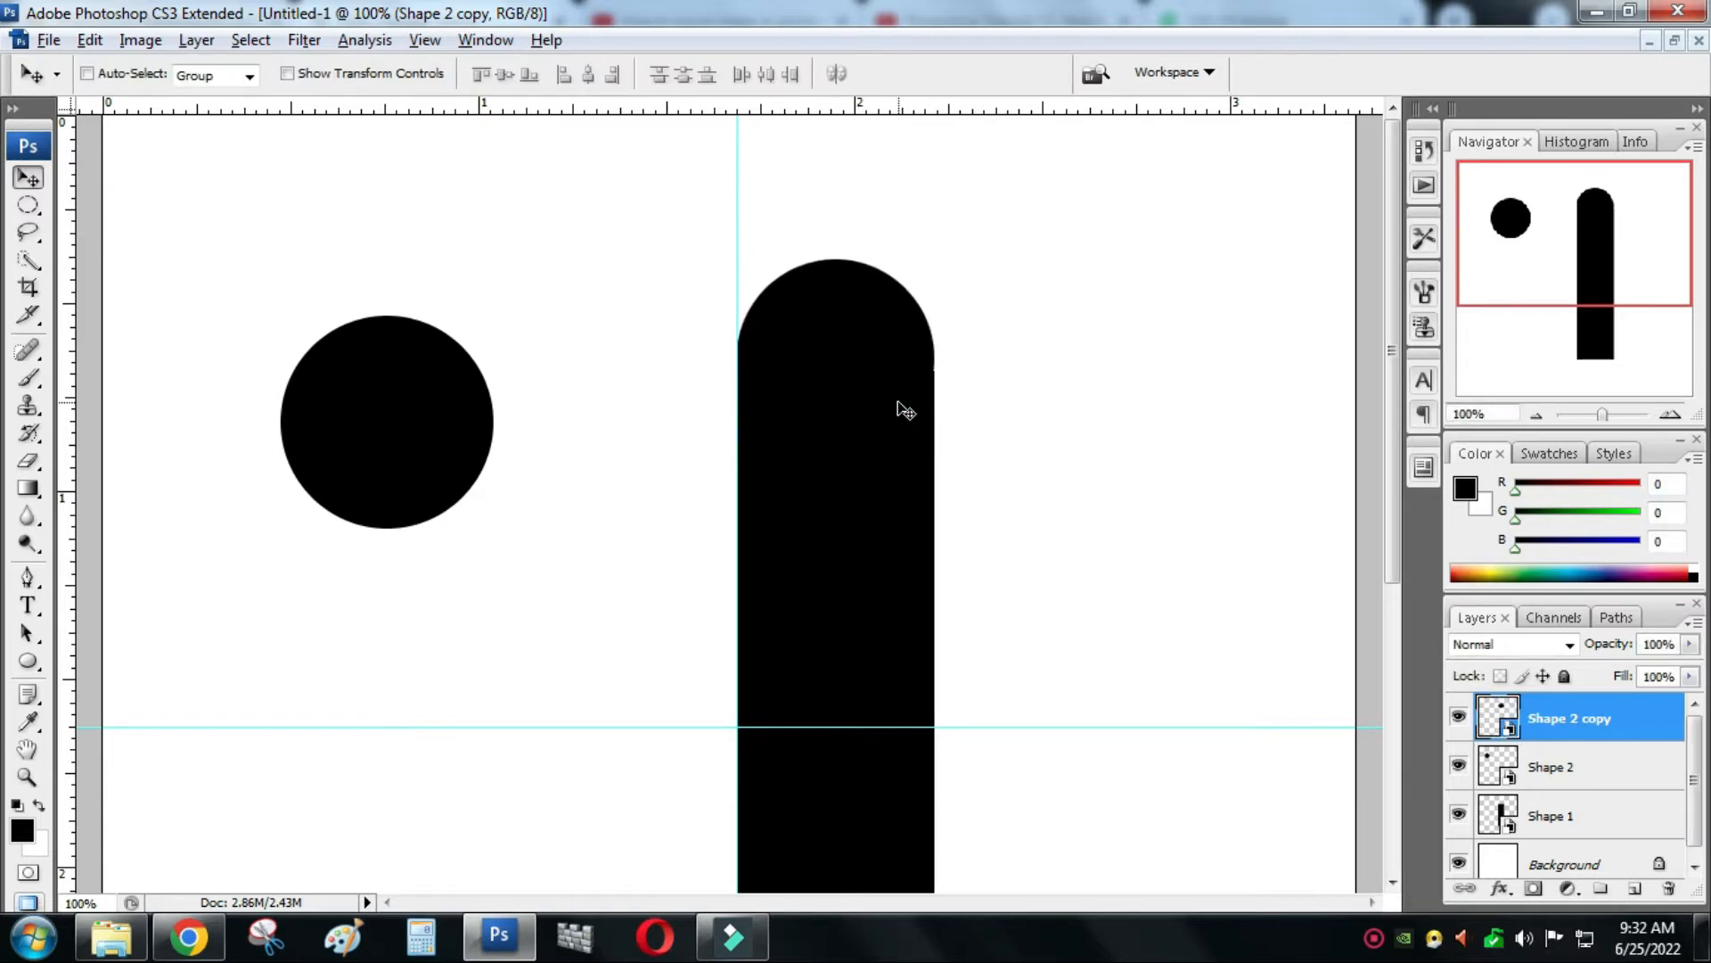
pyautogui.press('Right')
pyautogui.press('Right')
pyautogui.press('Left')
pyautogui.press('Left')
pyautogui.press('Down')
pyautogui.press('Down')
pyautogui.press('Down')
pyautogui.press('Down')
pyautogui.press('Down')
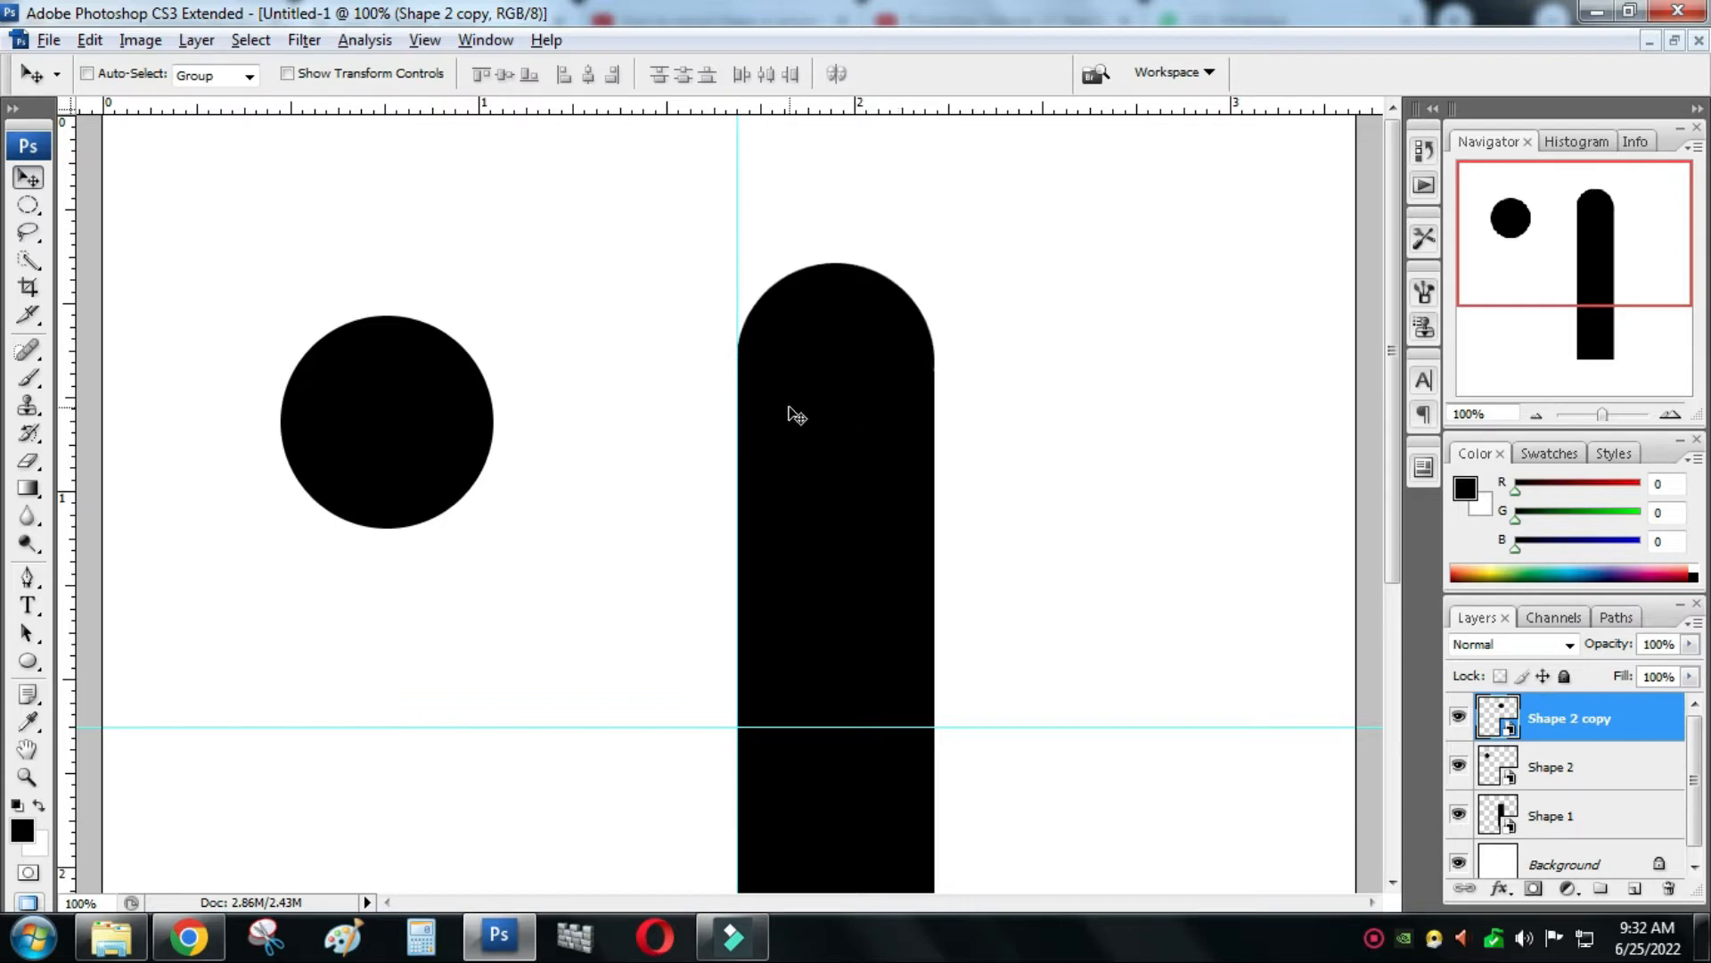
# - Move the original circle onto the rectangle's bottom end and scale it to 93.2% to match the rectangle's width
pyautogui.scroll(-3, 947, 477)
pyautogui.rightClick(354, 187)
pyautogui.click(406, 204)
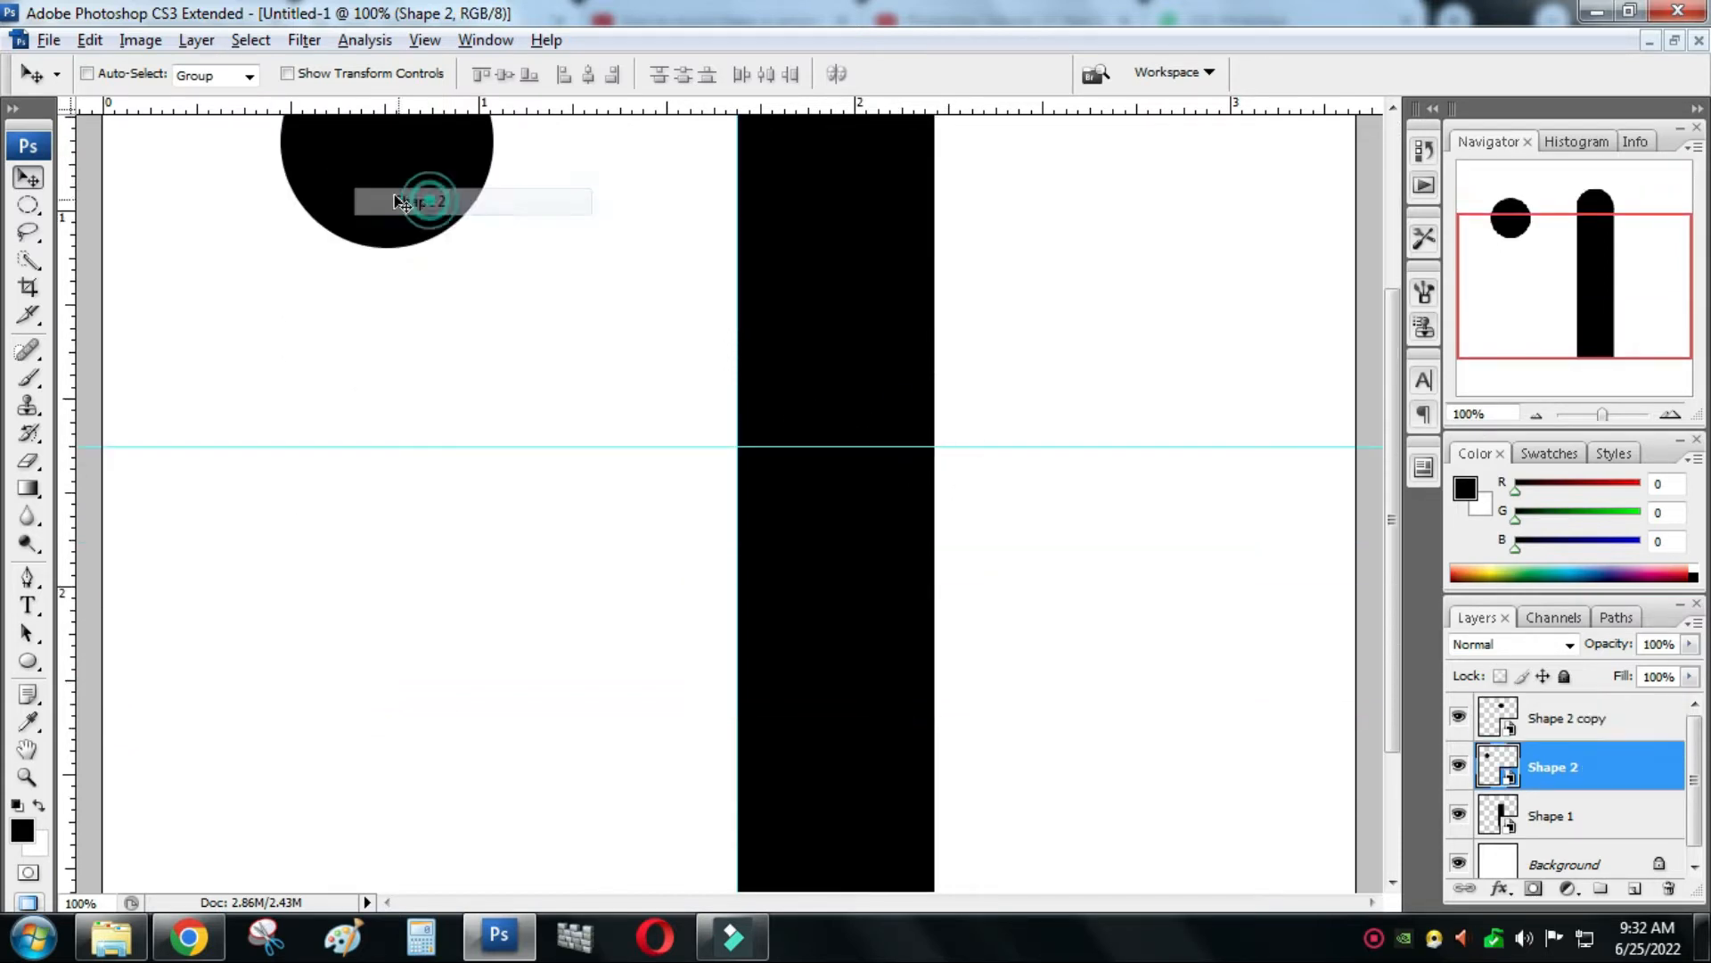
pyautogui.moveTo(394, 185); pyautogui.dragTo(596, 802)
pyautogui.scroll(-2, 802, 619)
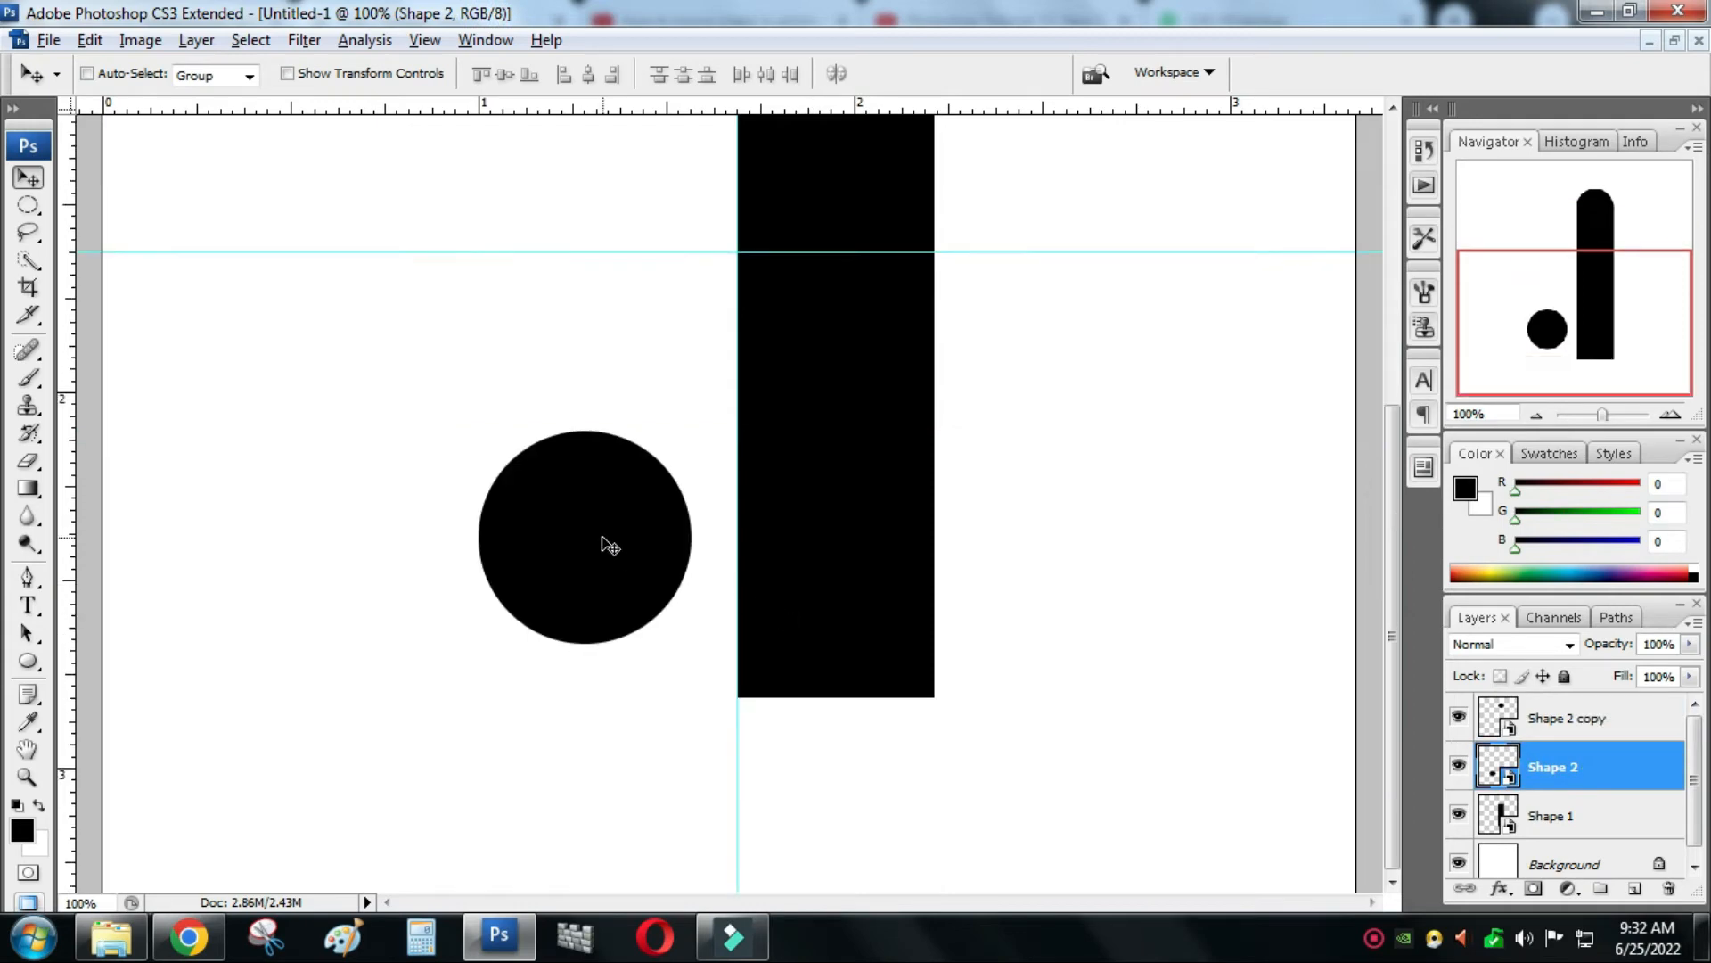
pyautogui.moveTo(575, 537); pyautogui.dragTo(837, 722)
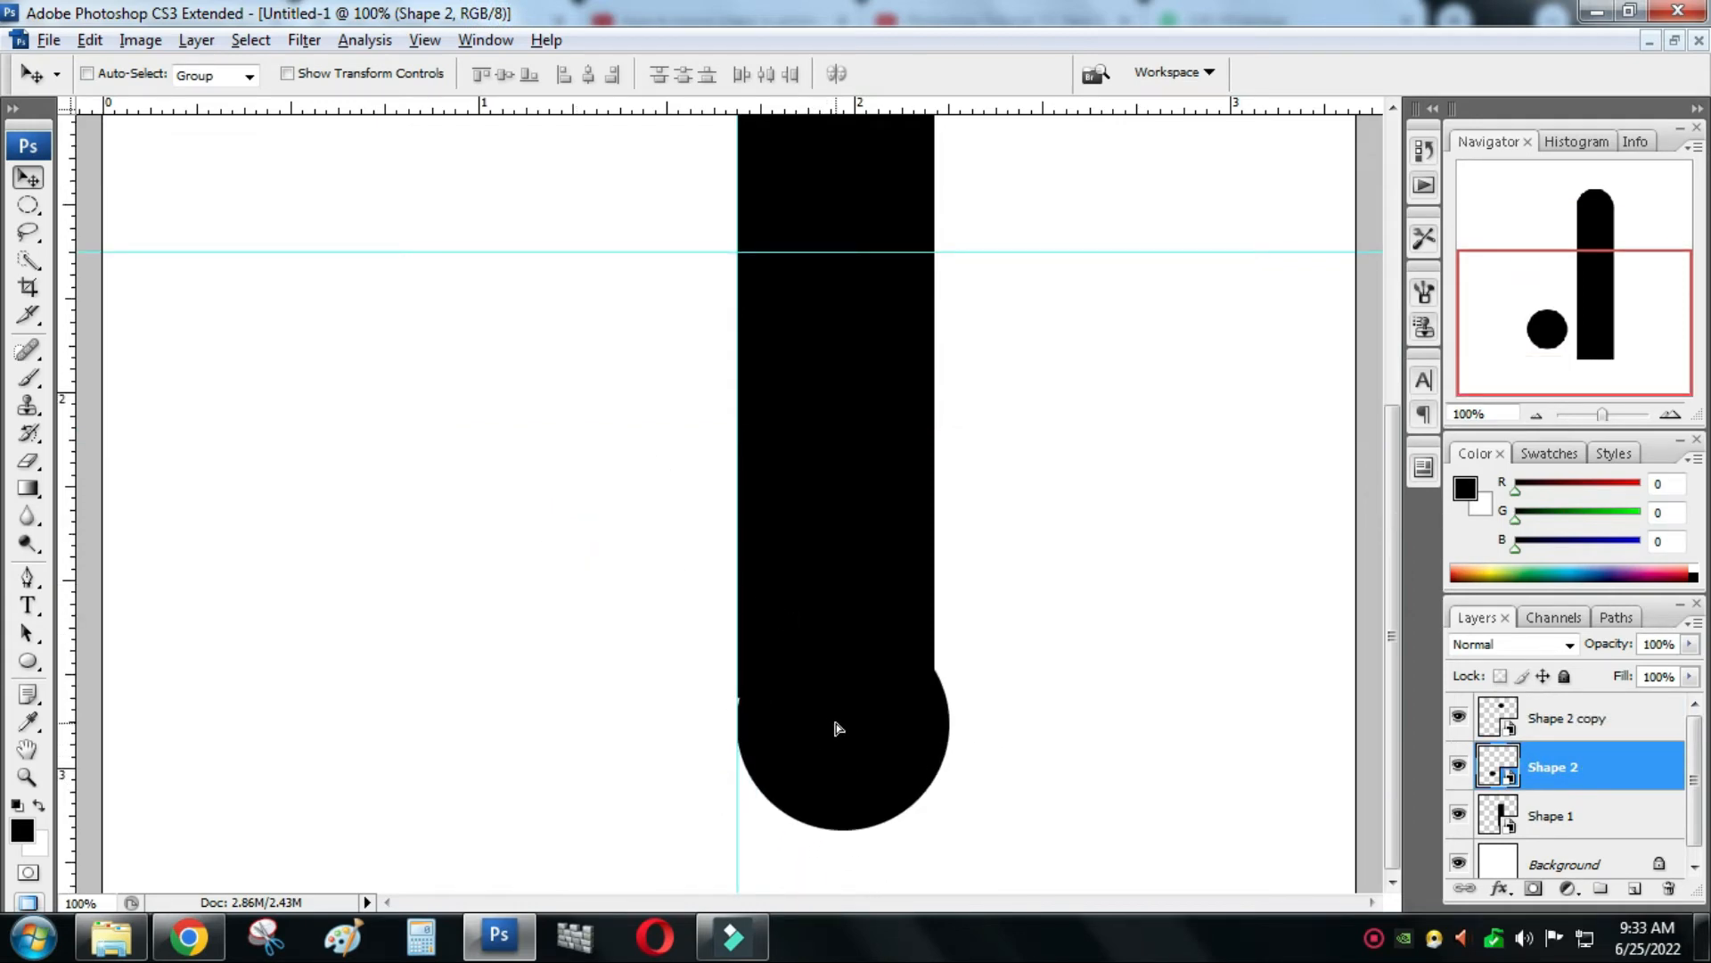
pyautogui.hotkey('ctrl', 't')
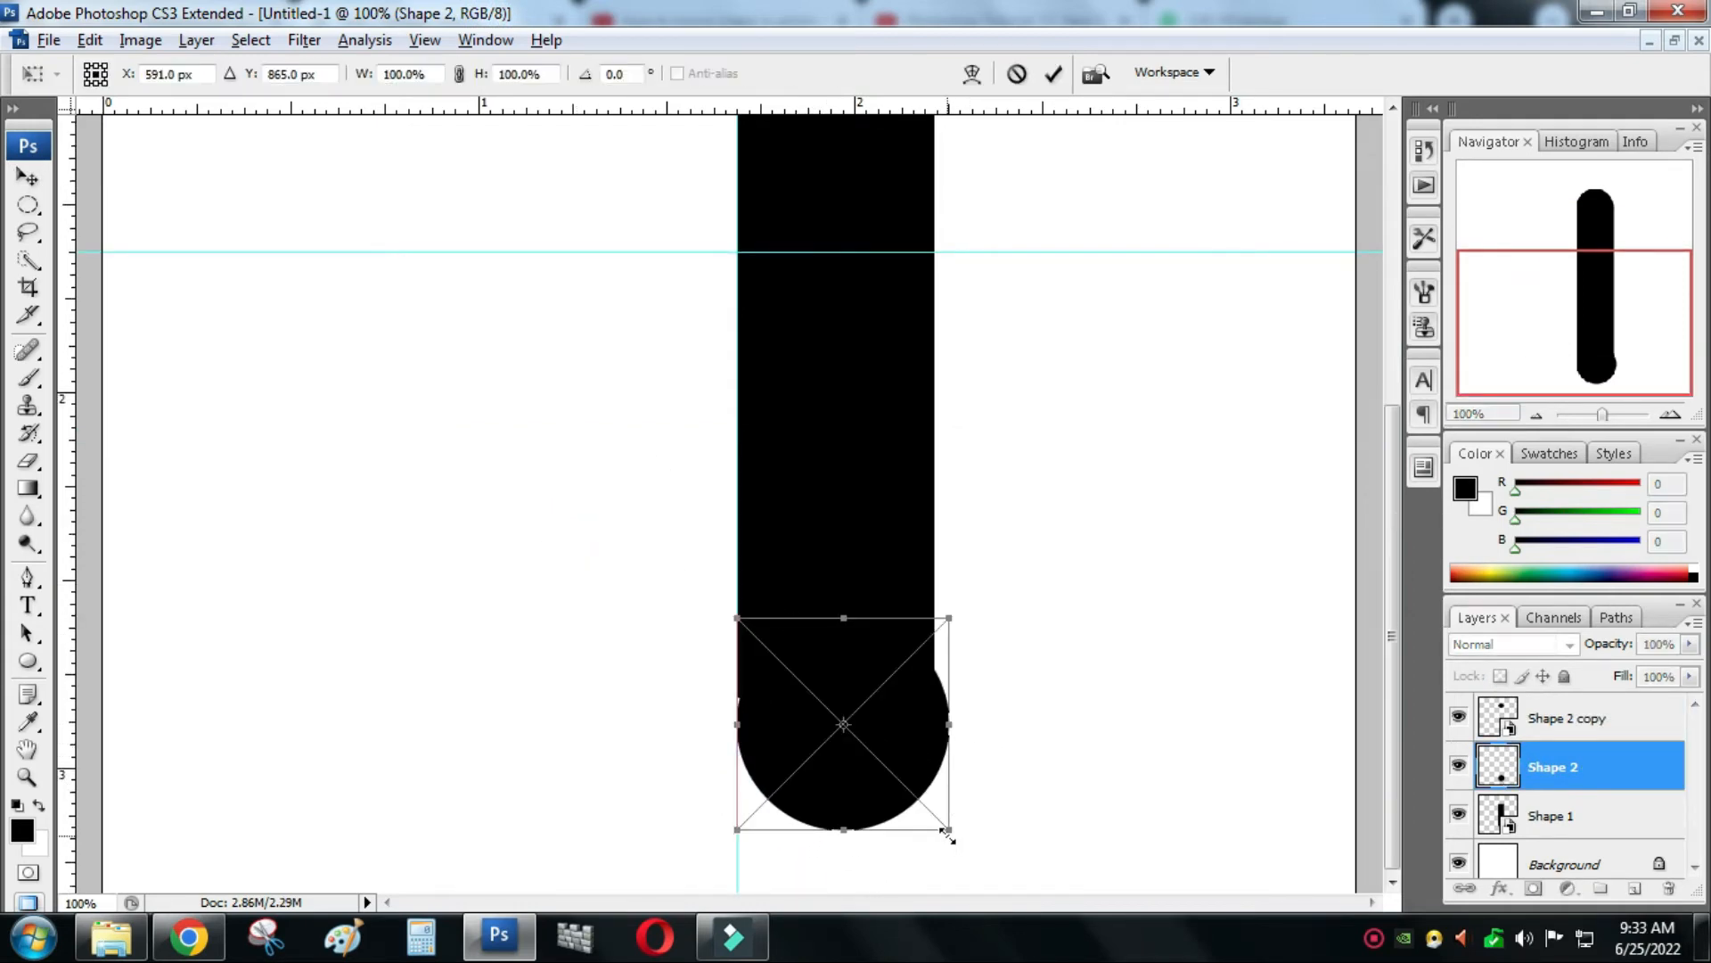
pyautogui.moveTo(946, 834); pyautogui.dragTo(933, 818)
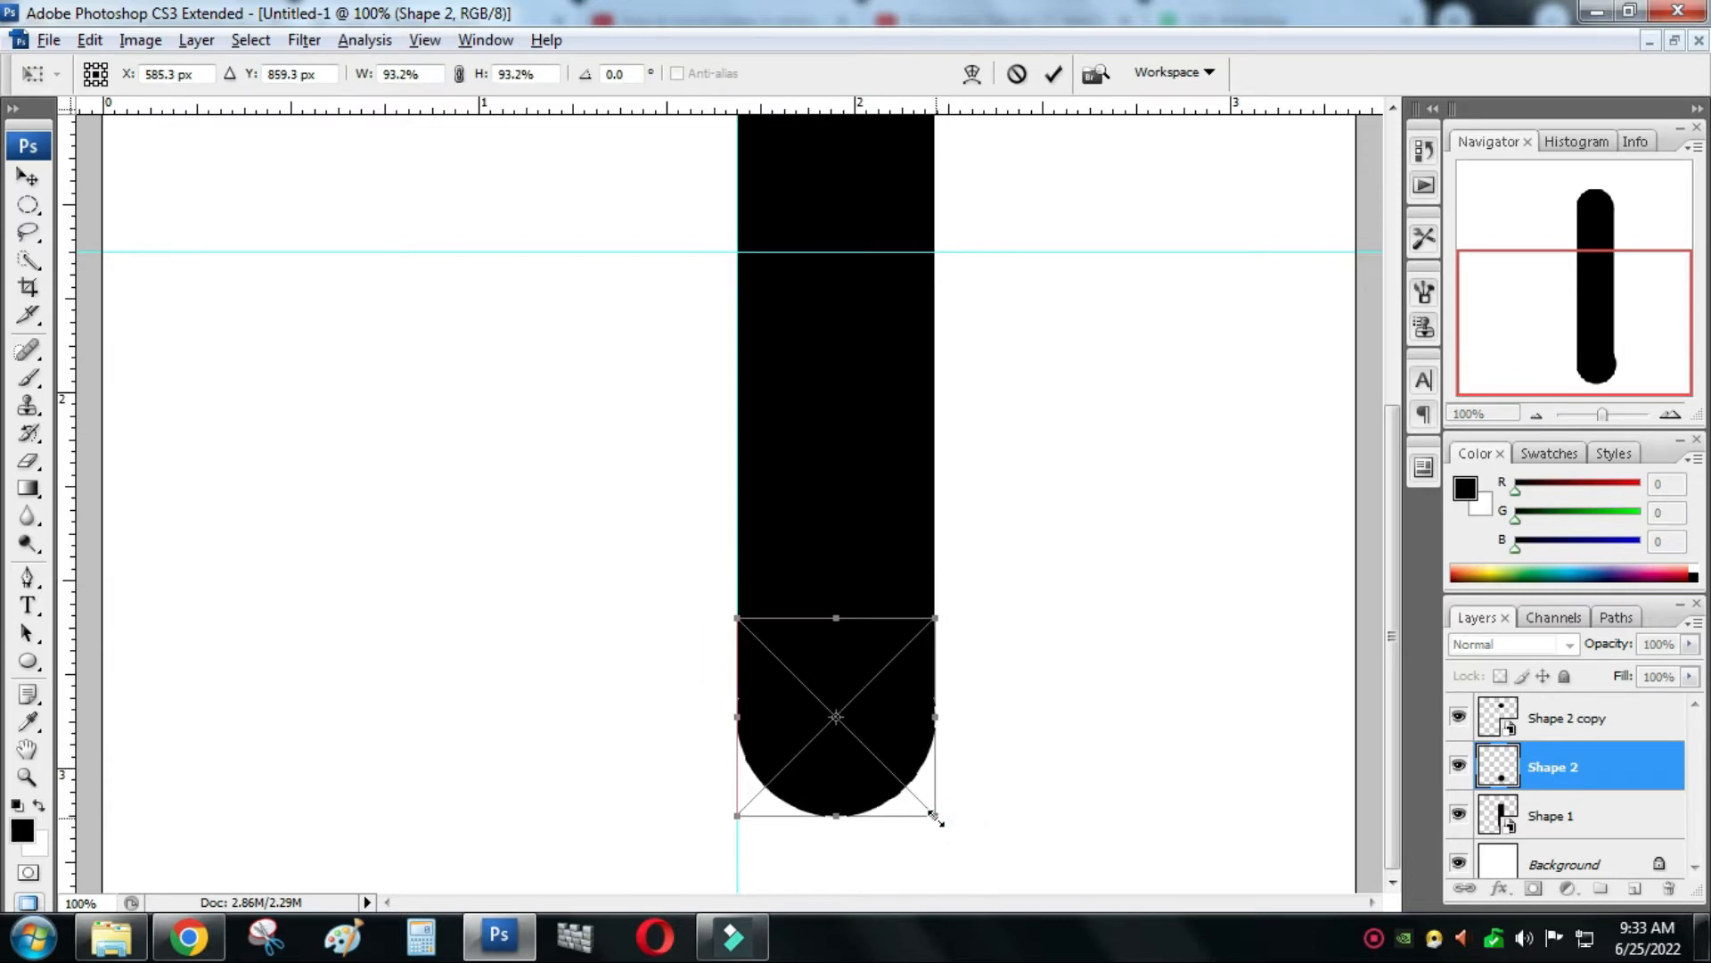
pyautogui.press('Return')
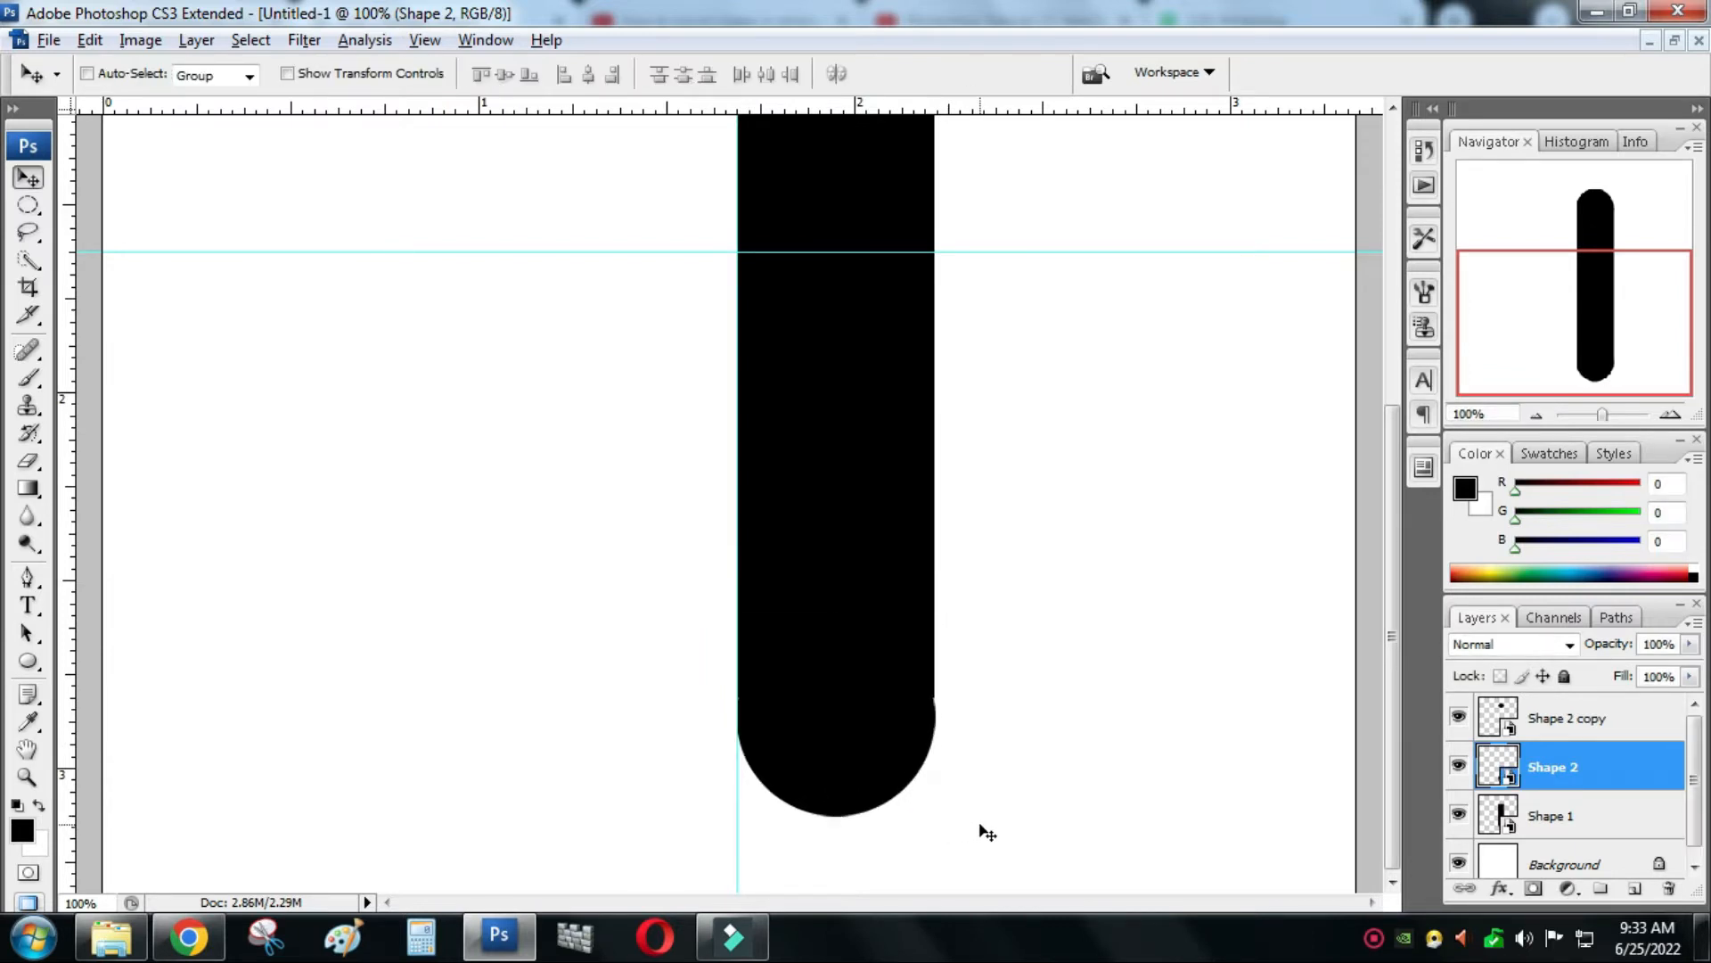
# - Nudge the lower circle up so it forms a smooth rounded cap on the rectangle's bottom end
pyautogui.press('Up')
pyautogui.press('Up')
pyautogui.press('Up')
pyautogui.press('Up')
pyautogui.press('Up')
pyautogui.press('Up')
pyautogui.press('Up')
pyautogui.press('Up')
pyautogui.press('Up')
pyautogui.press('Up')
pyautogui.press('Up')
pyautogui.press('Up')
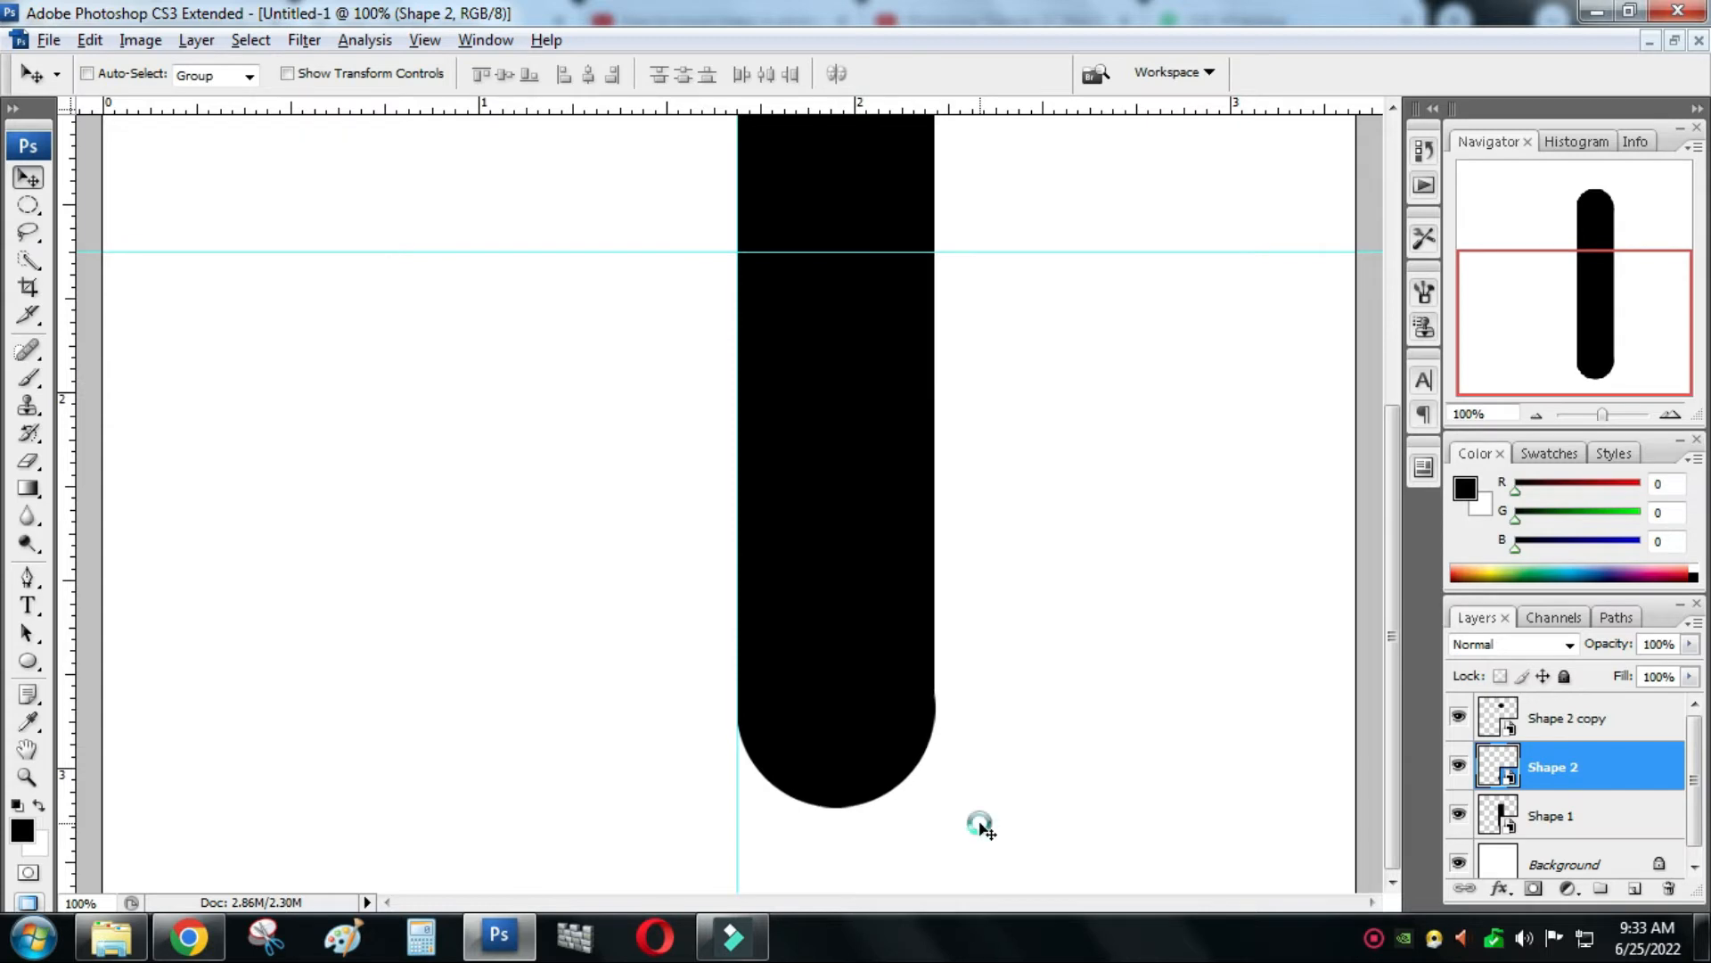
pyautogui.press('Left')
pyautogui.press('Left')
pyautogui.press('Left')
pyautogui.press('Right')
pyautogui.press('Right')
pyautogui.press('Right')
pyautogui.press('Up')
pyautogui.press('Up')
pyautogui.press('Up')
pyautogui.press('Up')
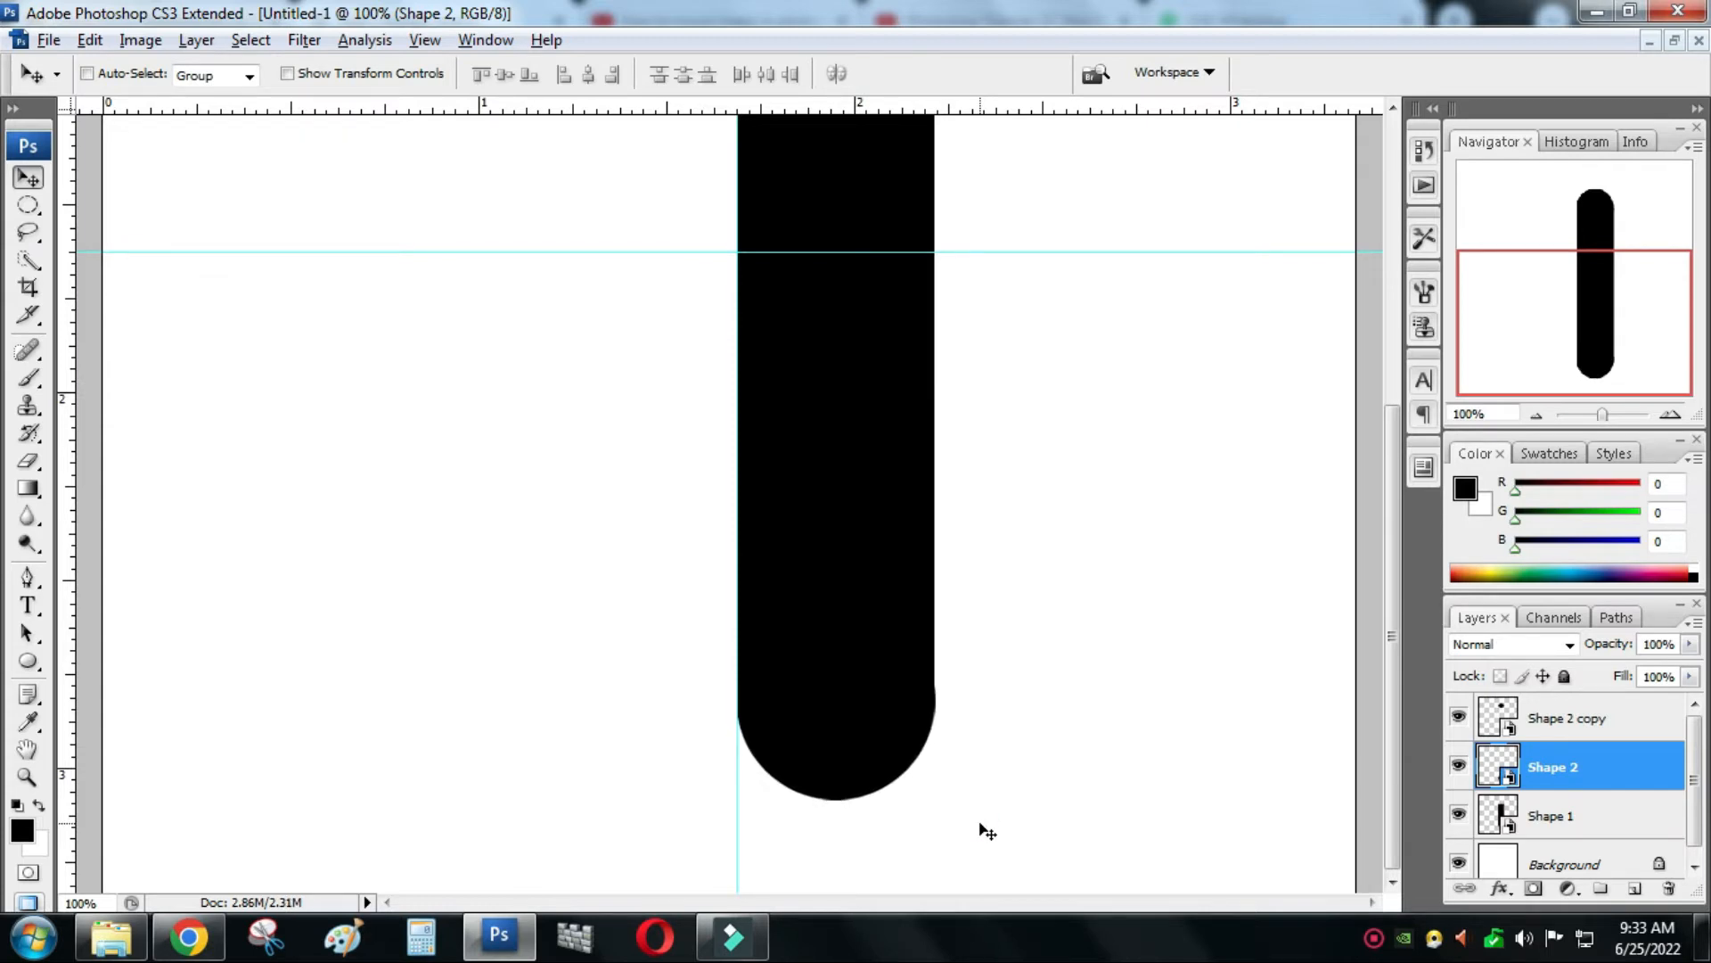
pyautogui.press('Down')
pyautogui.press('Down')
pyautogui.press('Down')
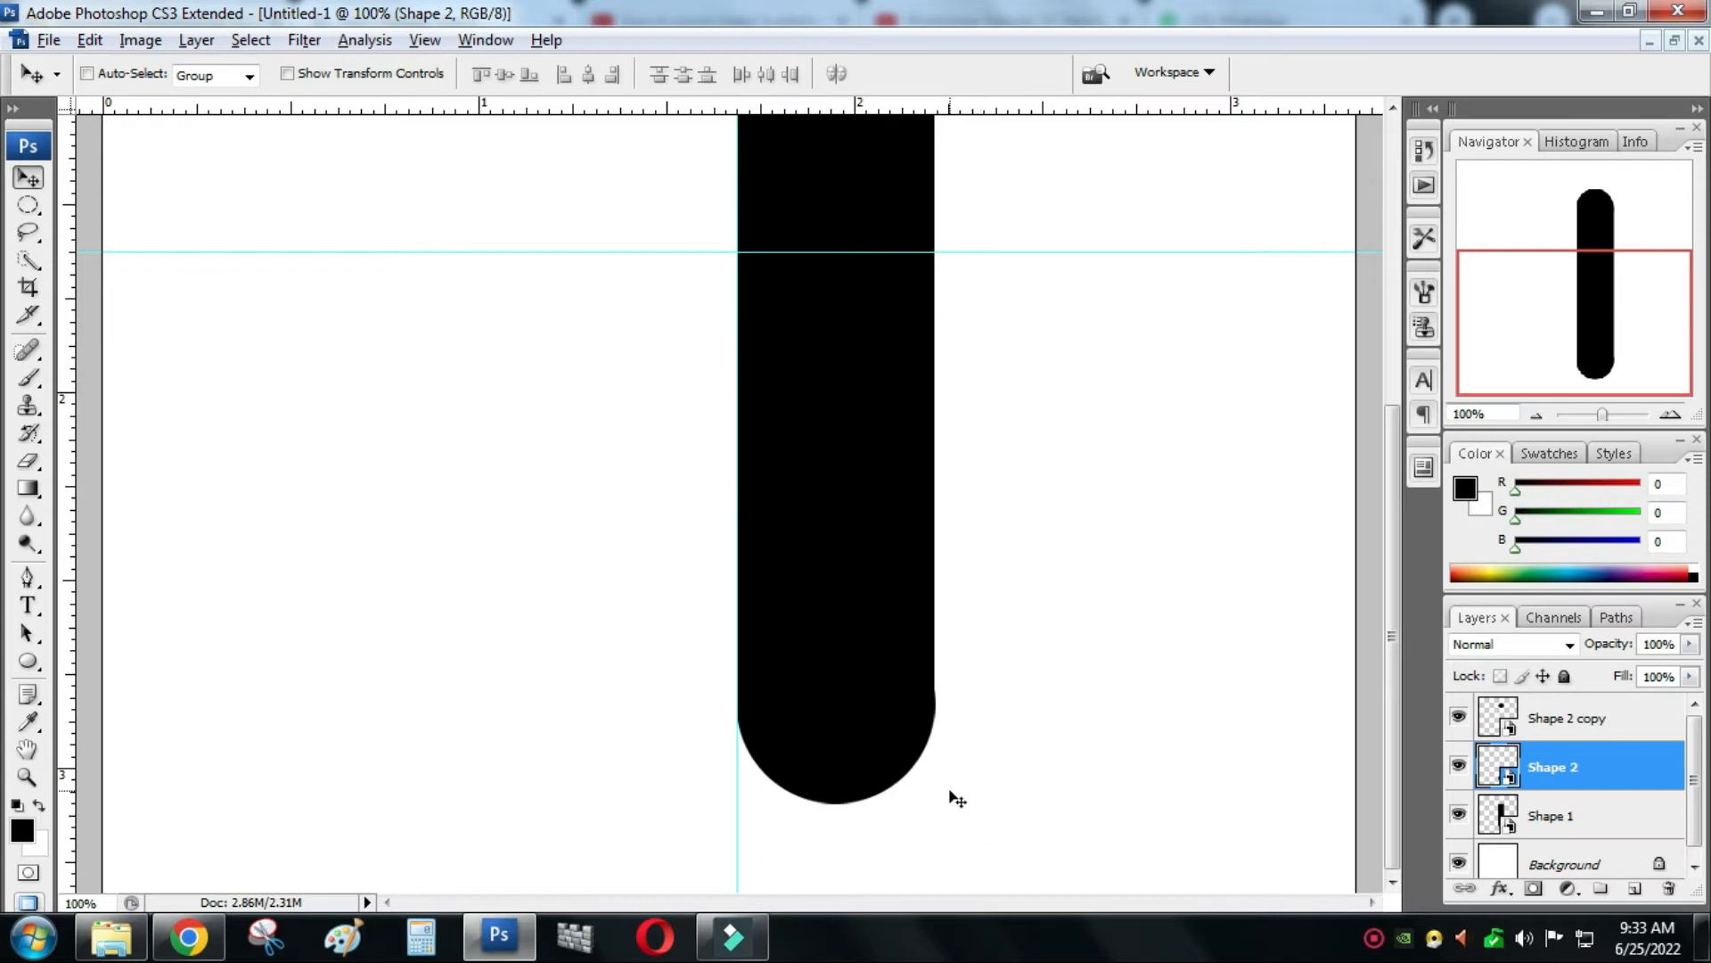
# - Merge the Shape 1, Shape 2 and Shape 2 copy layers and centre the merged shape on the guide intersection
pyautogui.keyDown('alt'); pyautogui.click(882, 727); pyautogui.keyUp('alt')
pyautogui.keyDown('alt'); pyautogui.click(867, 659); pyautogui.keyUp('alt')
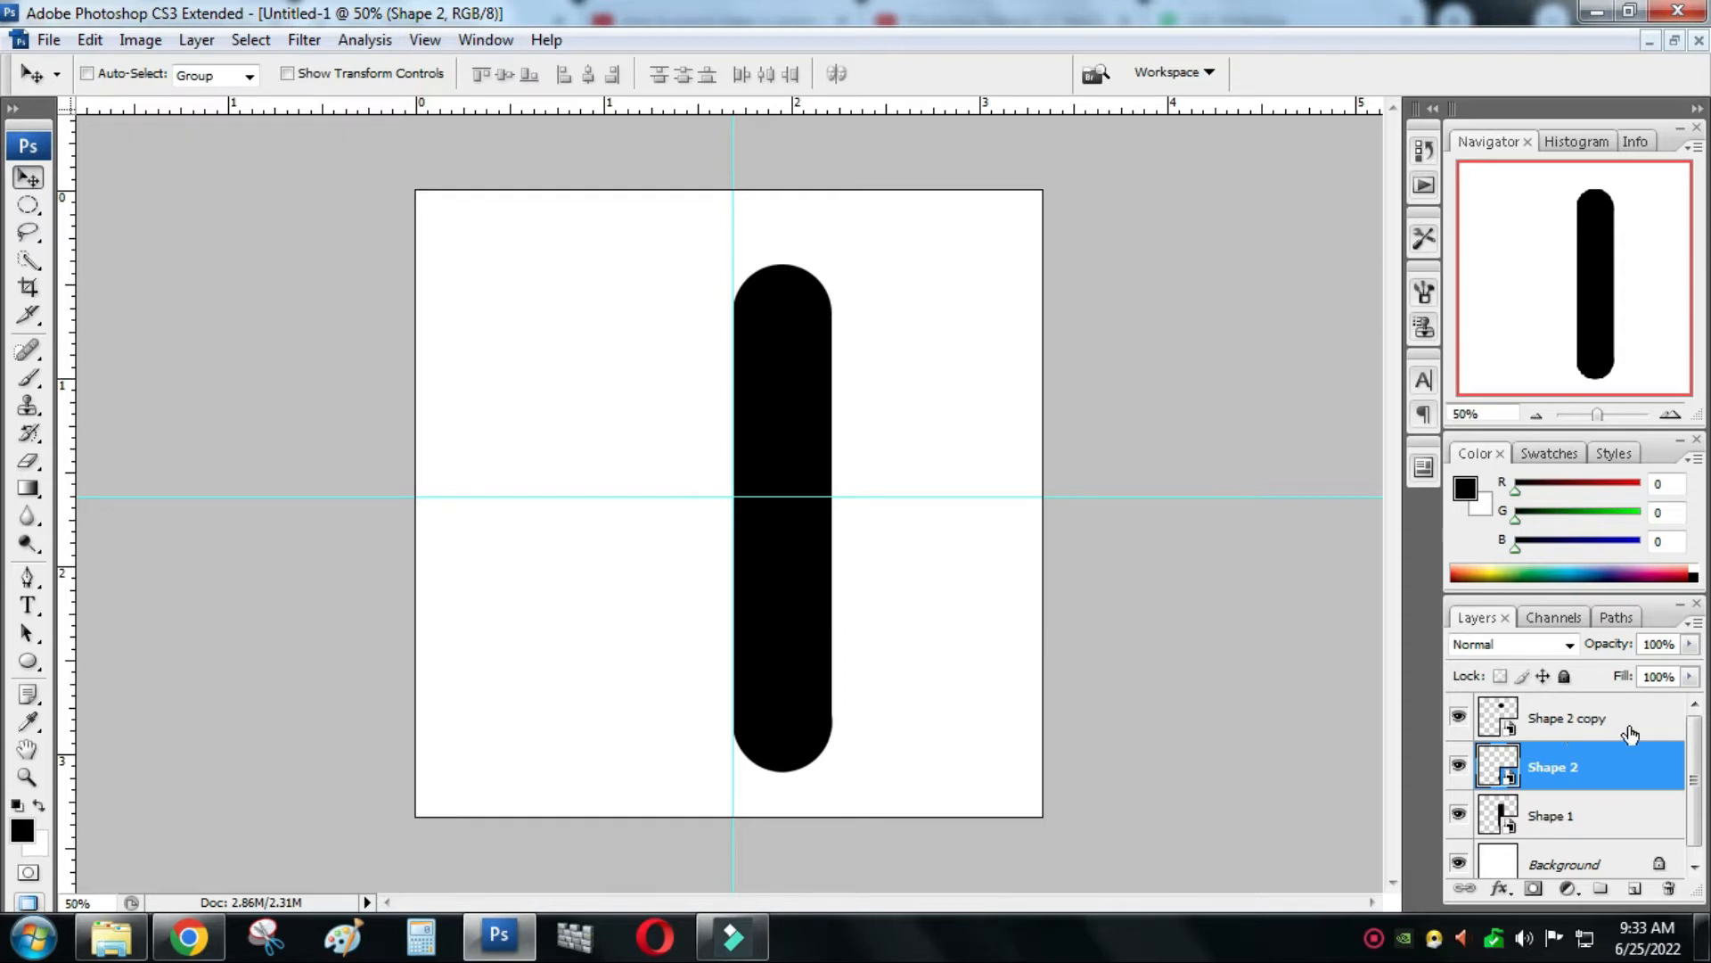
pyautogui.keyDown('shift'); pyautogui.click(1566, 813); pyautogui.keyUp('shift')
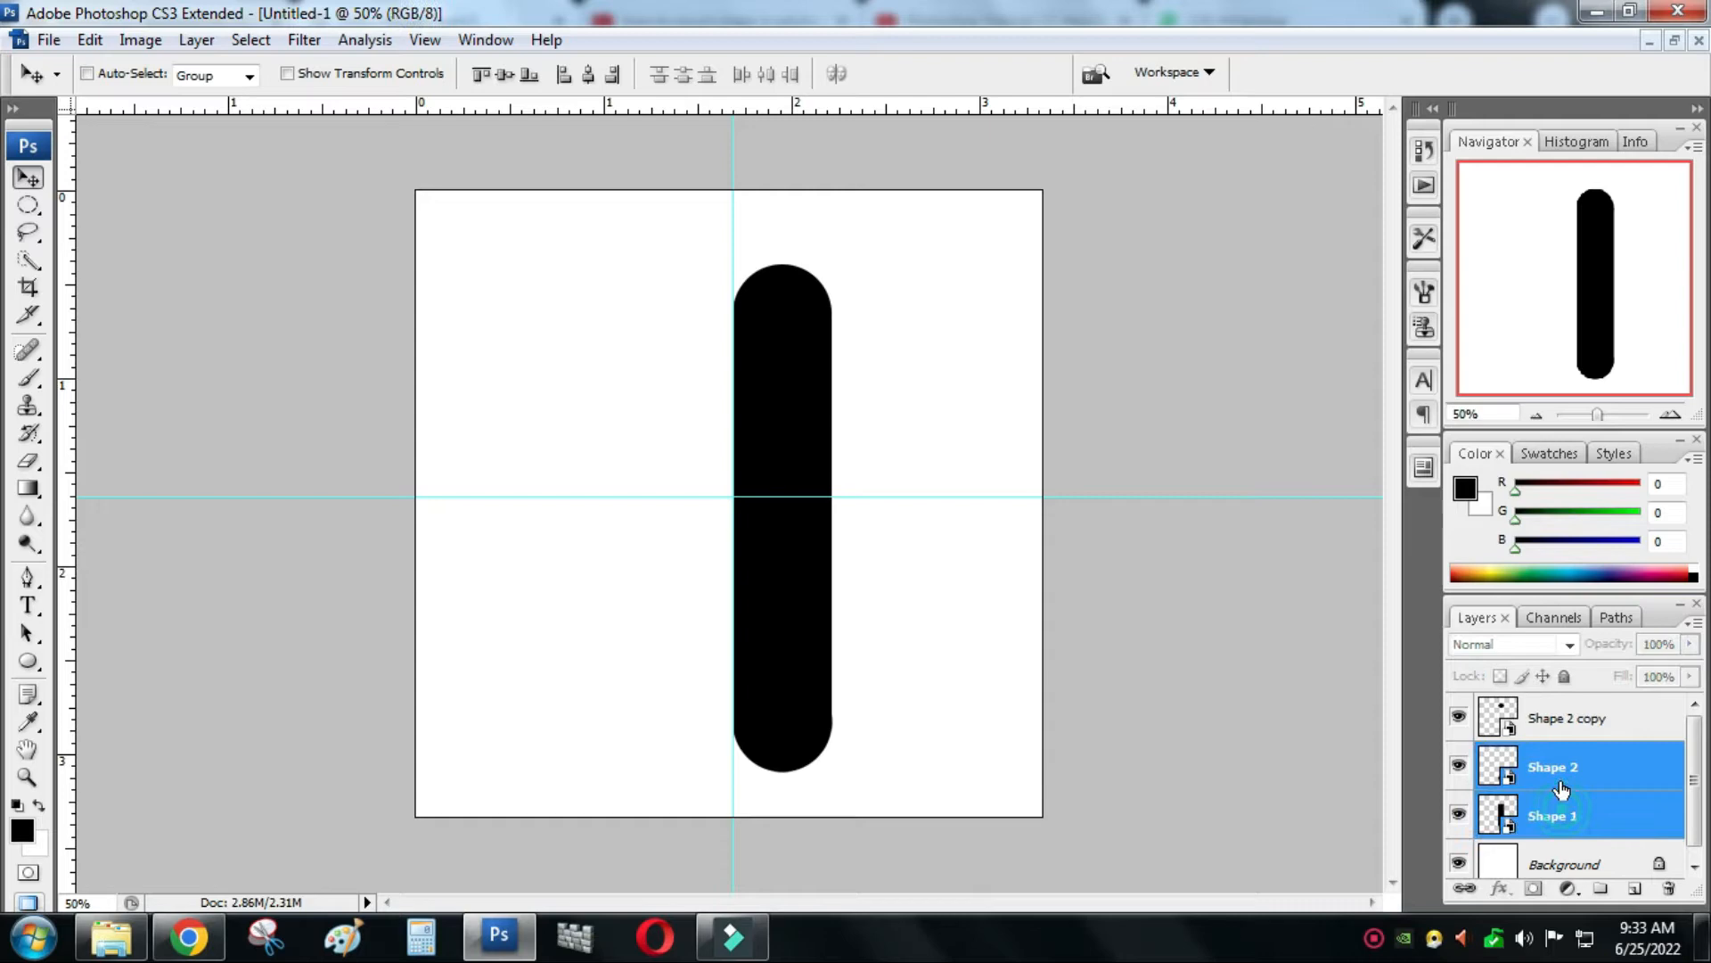
pyautogui.keyDown('shift'); pyautogui.click(1551, 718); pyautogui.keyUp('shift')
pyautogui.rightClick(1549, 715)
pyautogui.click(1498, 642)
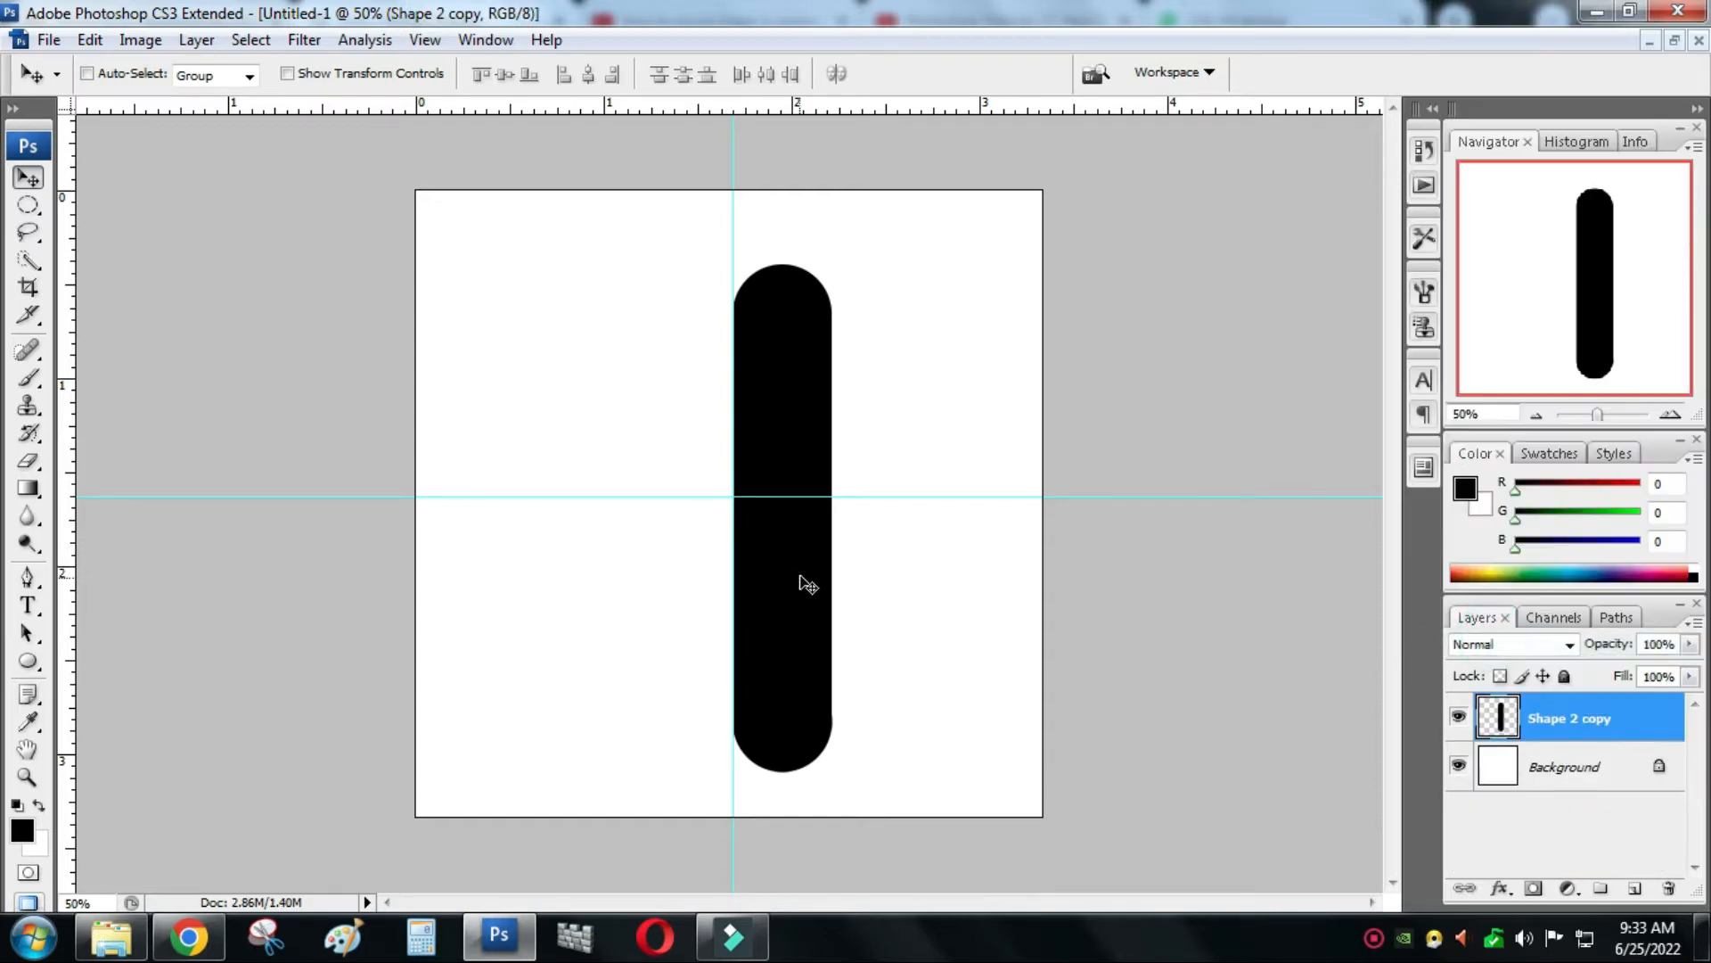
pyautogui.moveTo(801, 577); pyautogui.dragTo(747, 554)
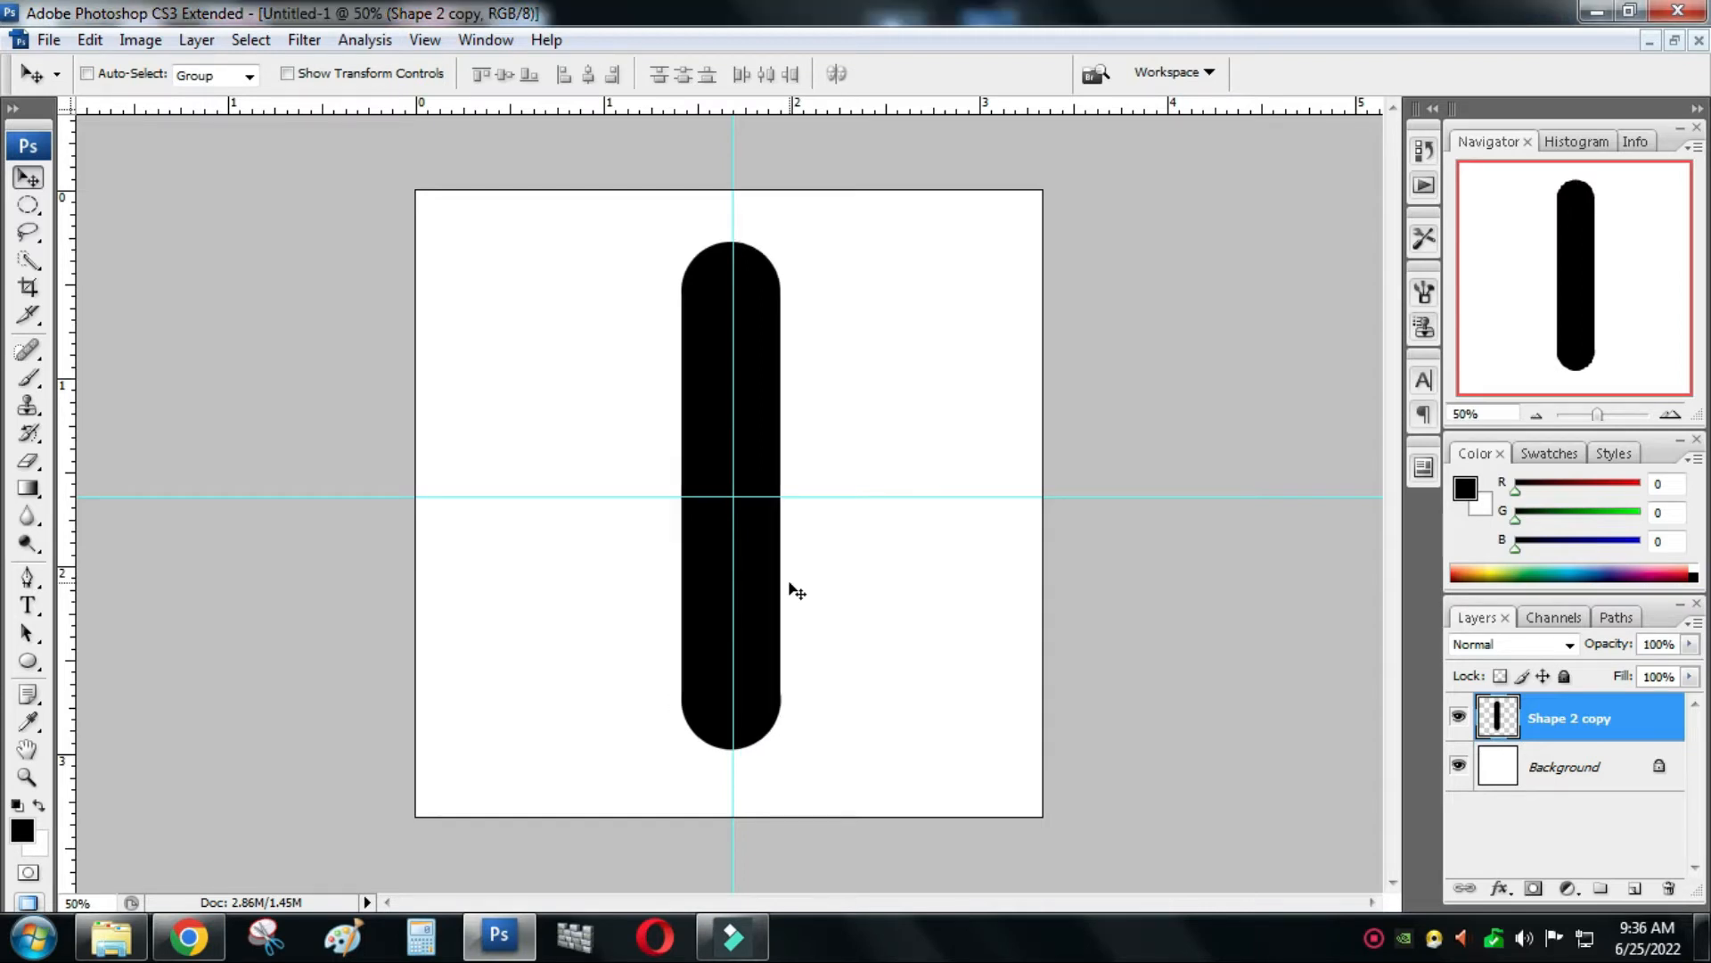
# - Transform the rounded bar to 149.1% width and 102.7% height, centred on the guide intersection and rotated -60°
pyautogui.hotkey('ctrl', 't')
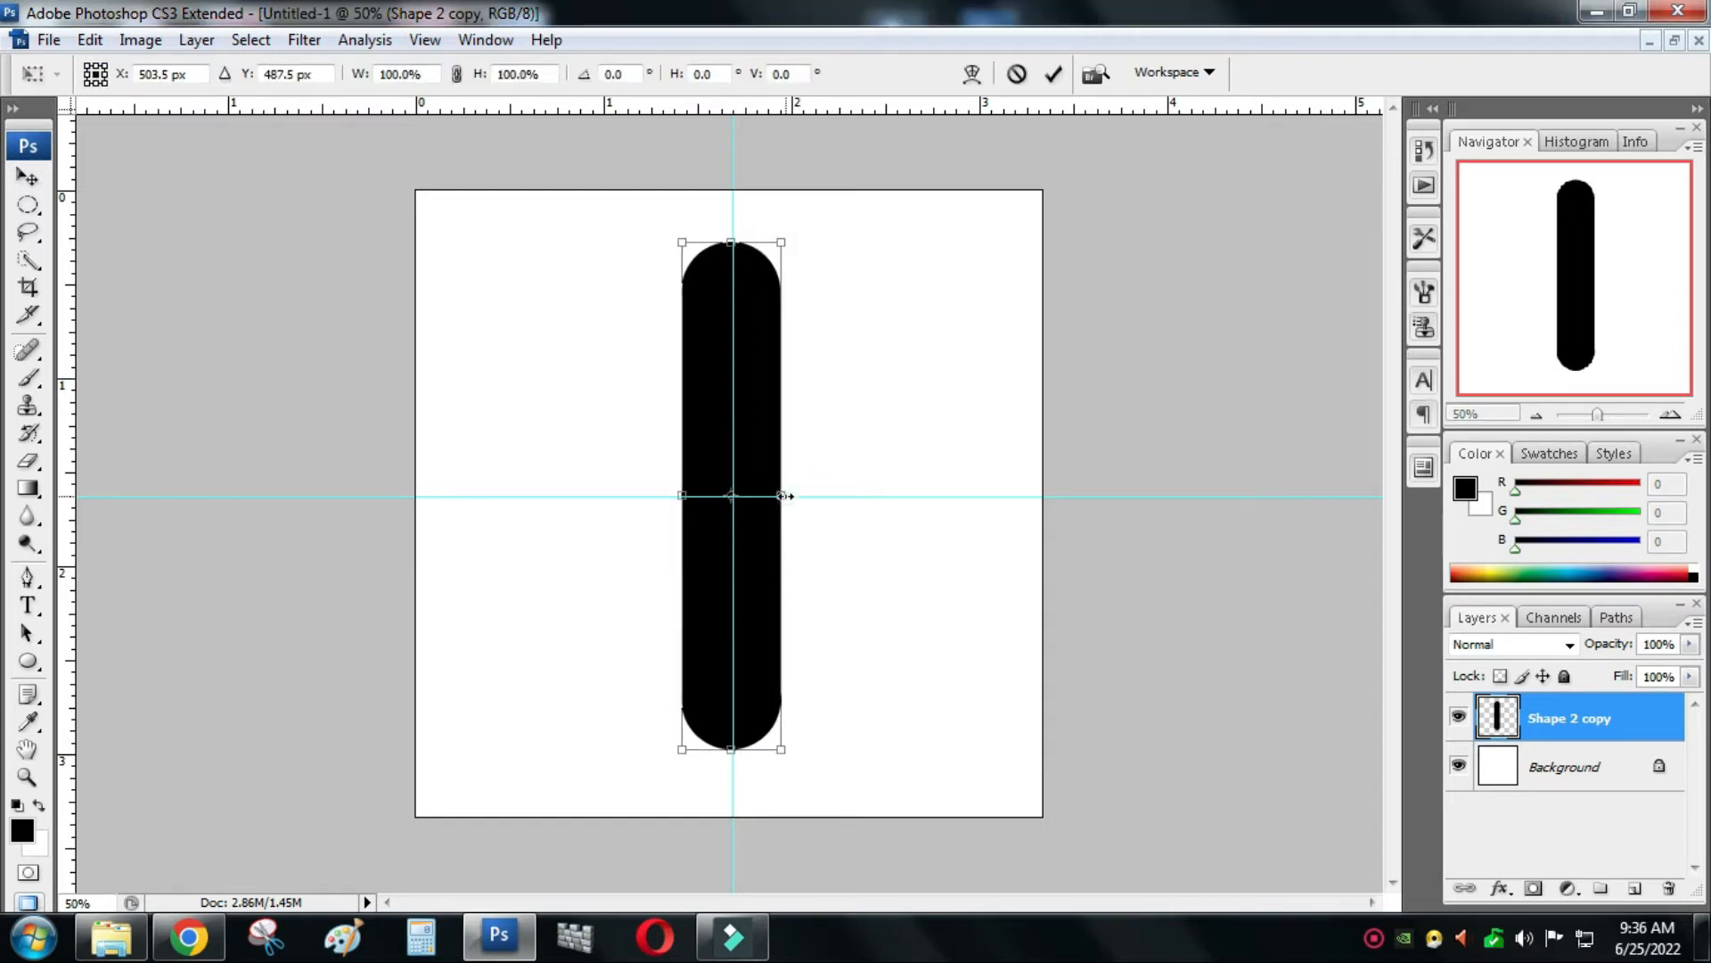
pyautogui.moveTo(782, 495); pyautogui.dragTo(833, 495)
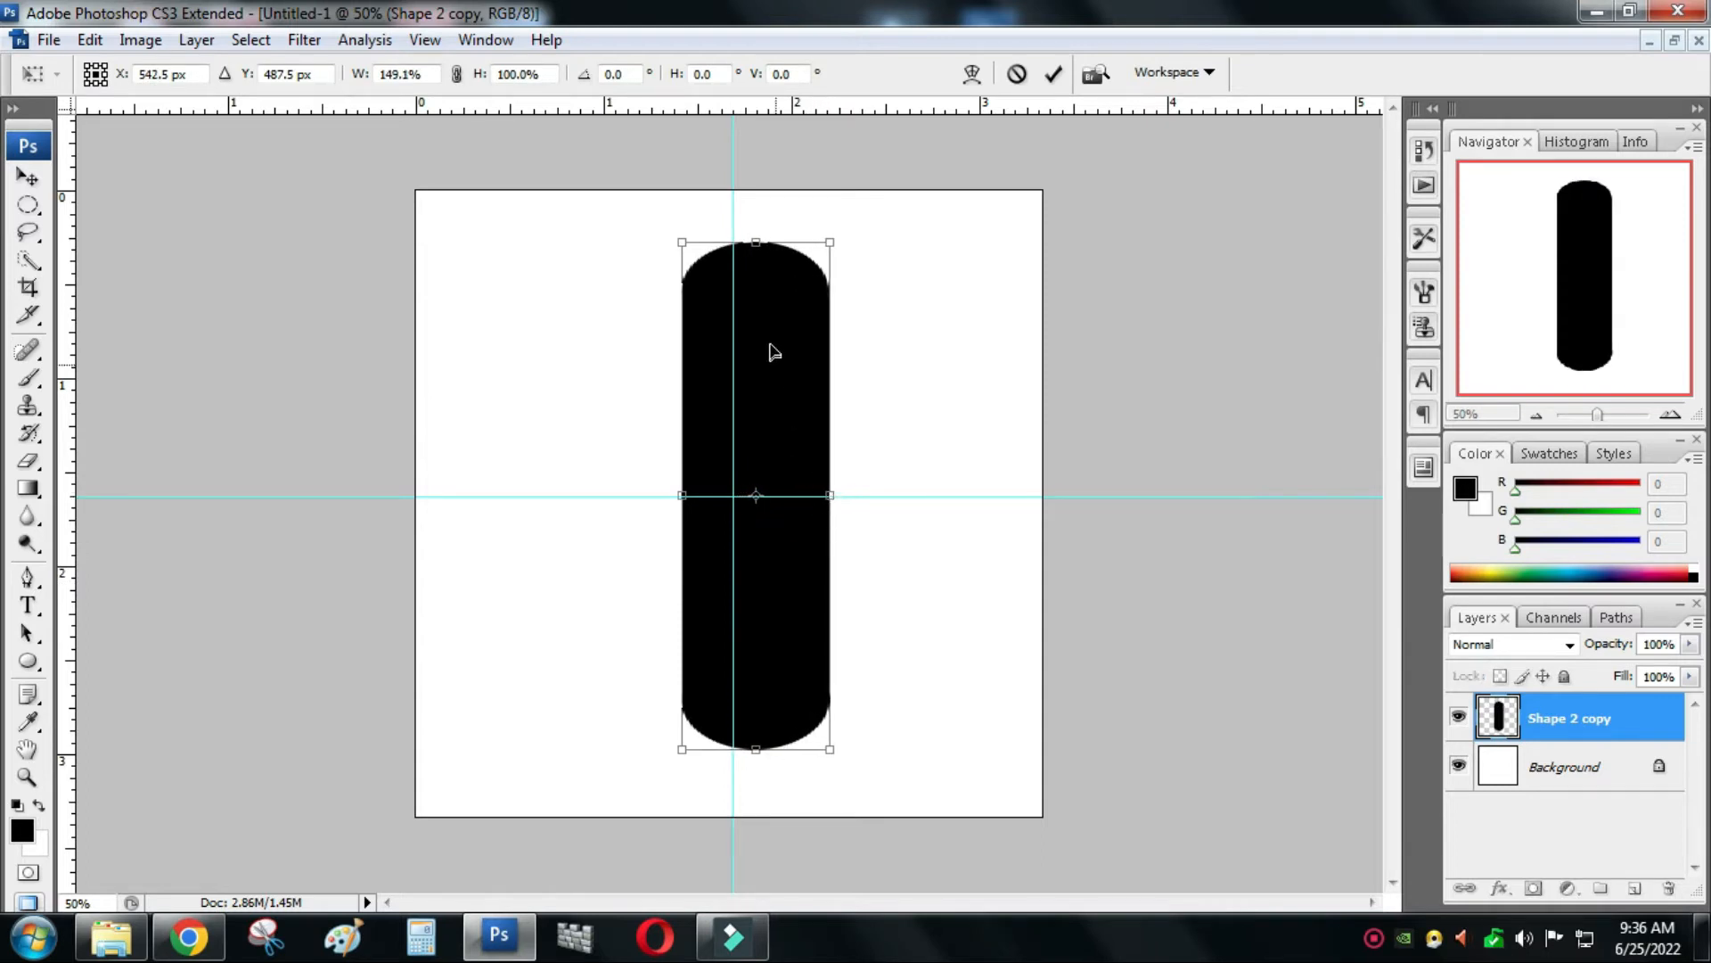
pyautogui.moveTo(756, 241); pyautogui.dragTo(758, 226)
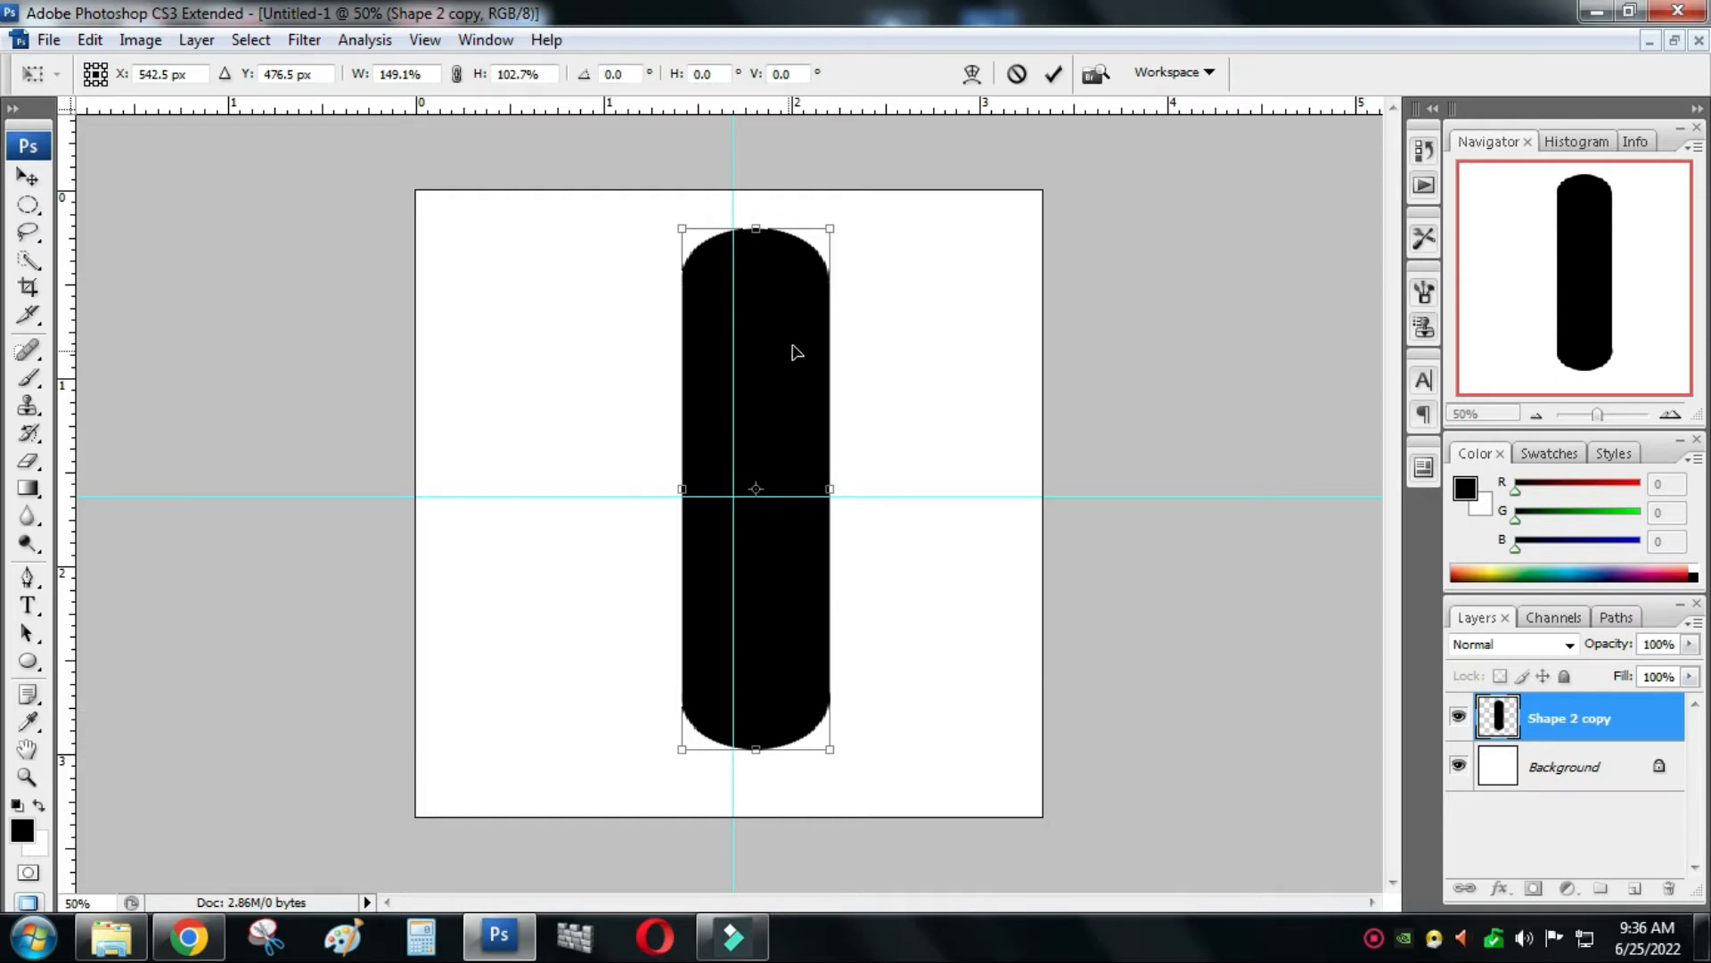
pyautogui.moveTo(794, 345); pyautogui.dragTo(777, 364)
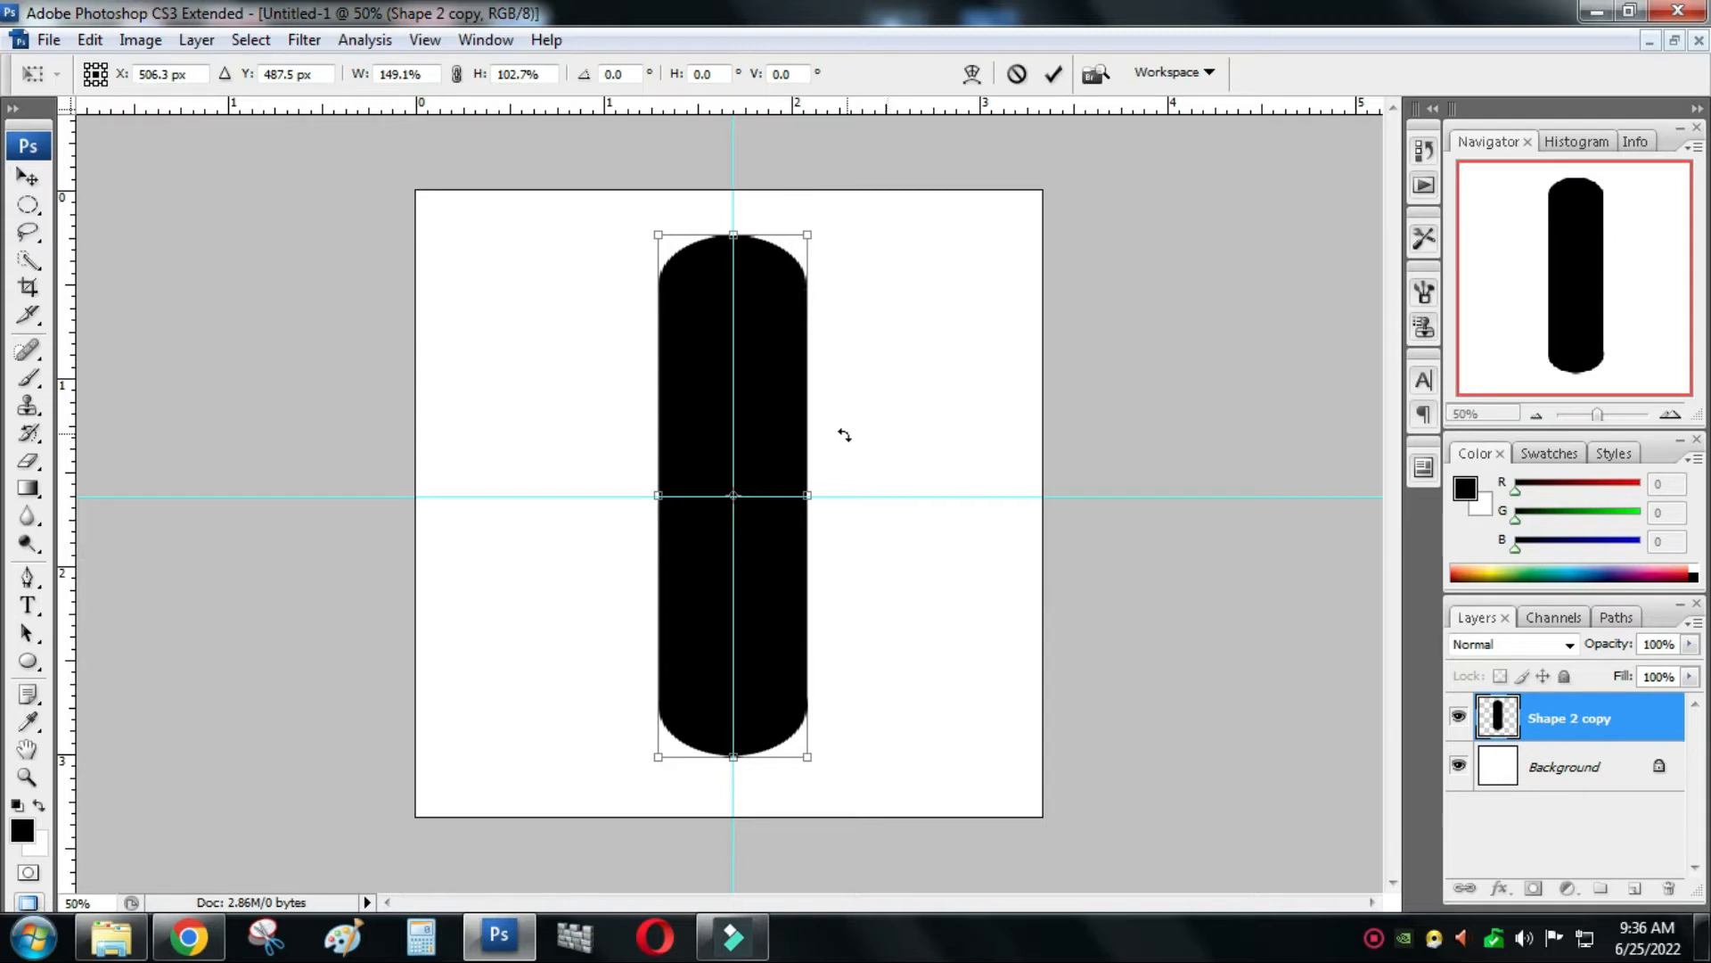
pyautogui.moveTo(595, 196); pyautogui.dragTo(489, 443)
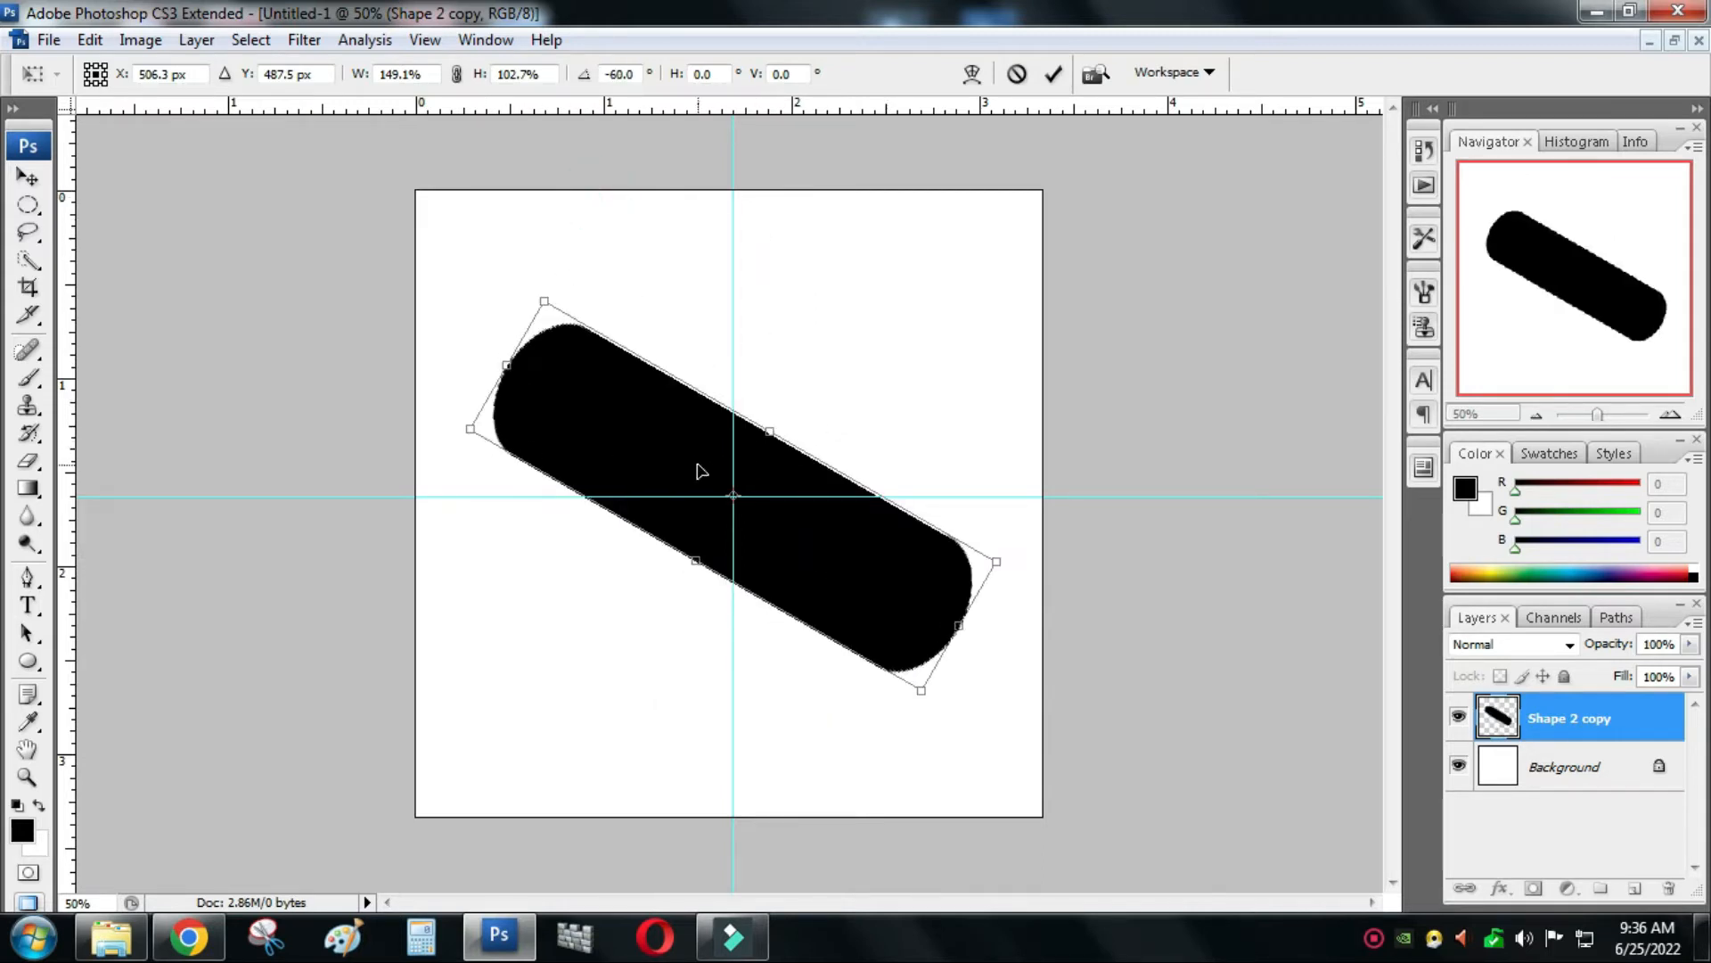
pyautogui.press('Return')
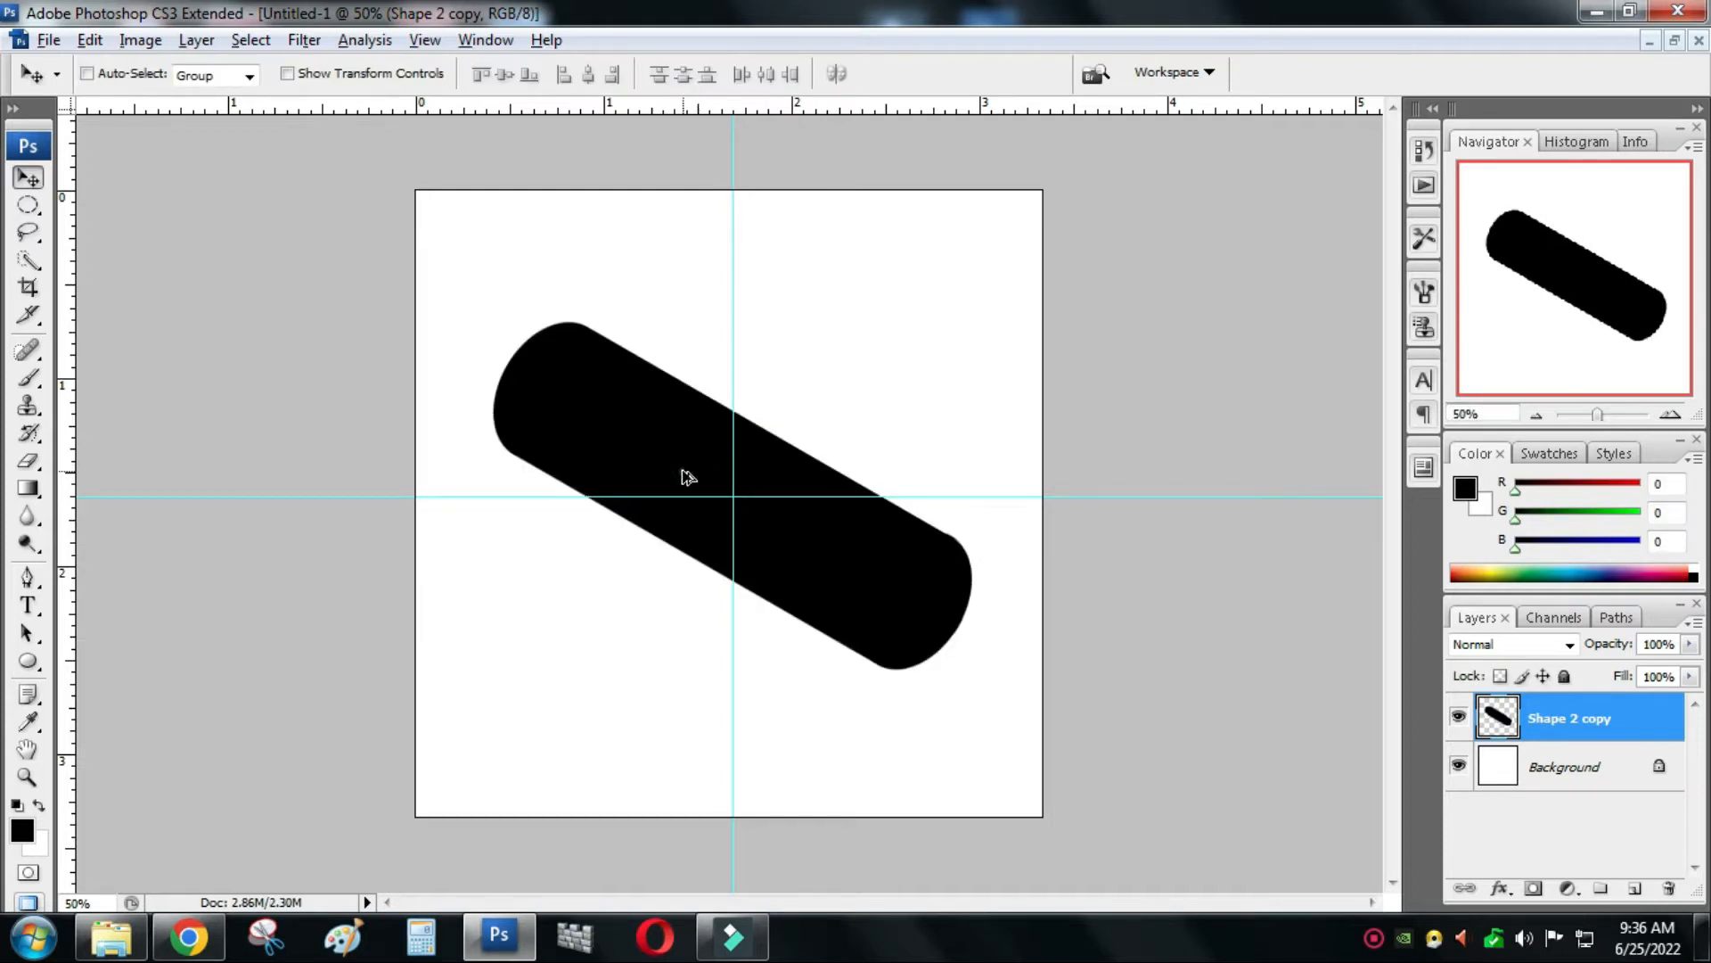
# - Duplicate the rounded bar, centre the copy on the guide intersection and rotate it 105°
pyautogui.moveTo(682, 471)
pyautogui.mouseDown()
pyautogui.moveTo(683, 454)
pyautogui.moveTo(703, 456)
pyautogui.mouseUp()
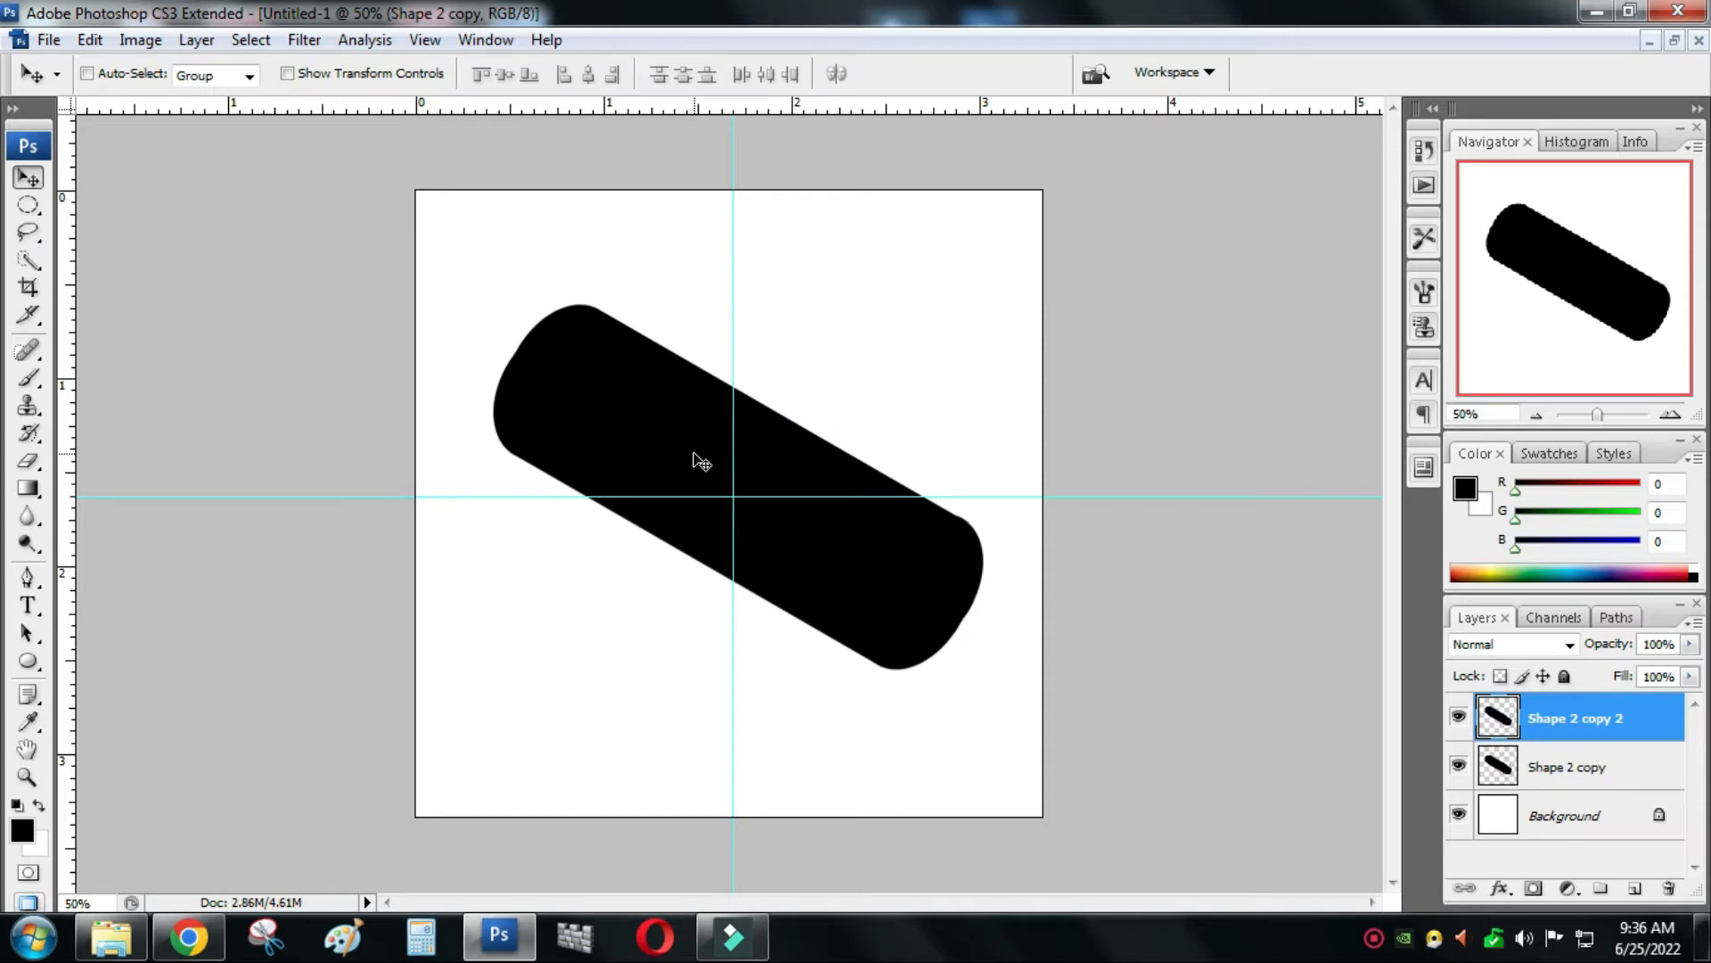
pyautogui.hotkey('ctrl', 't')
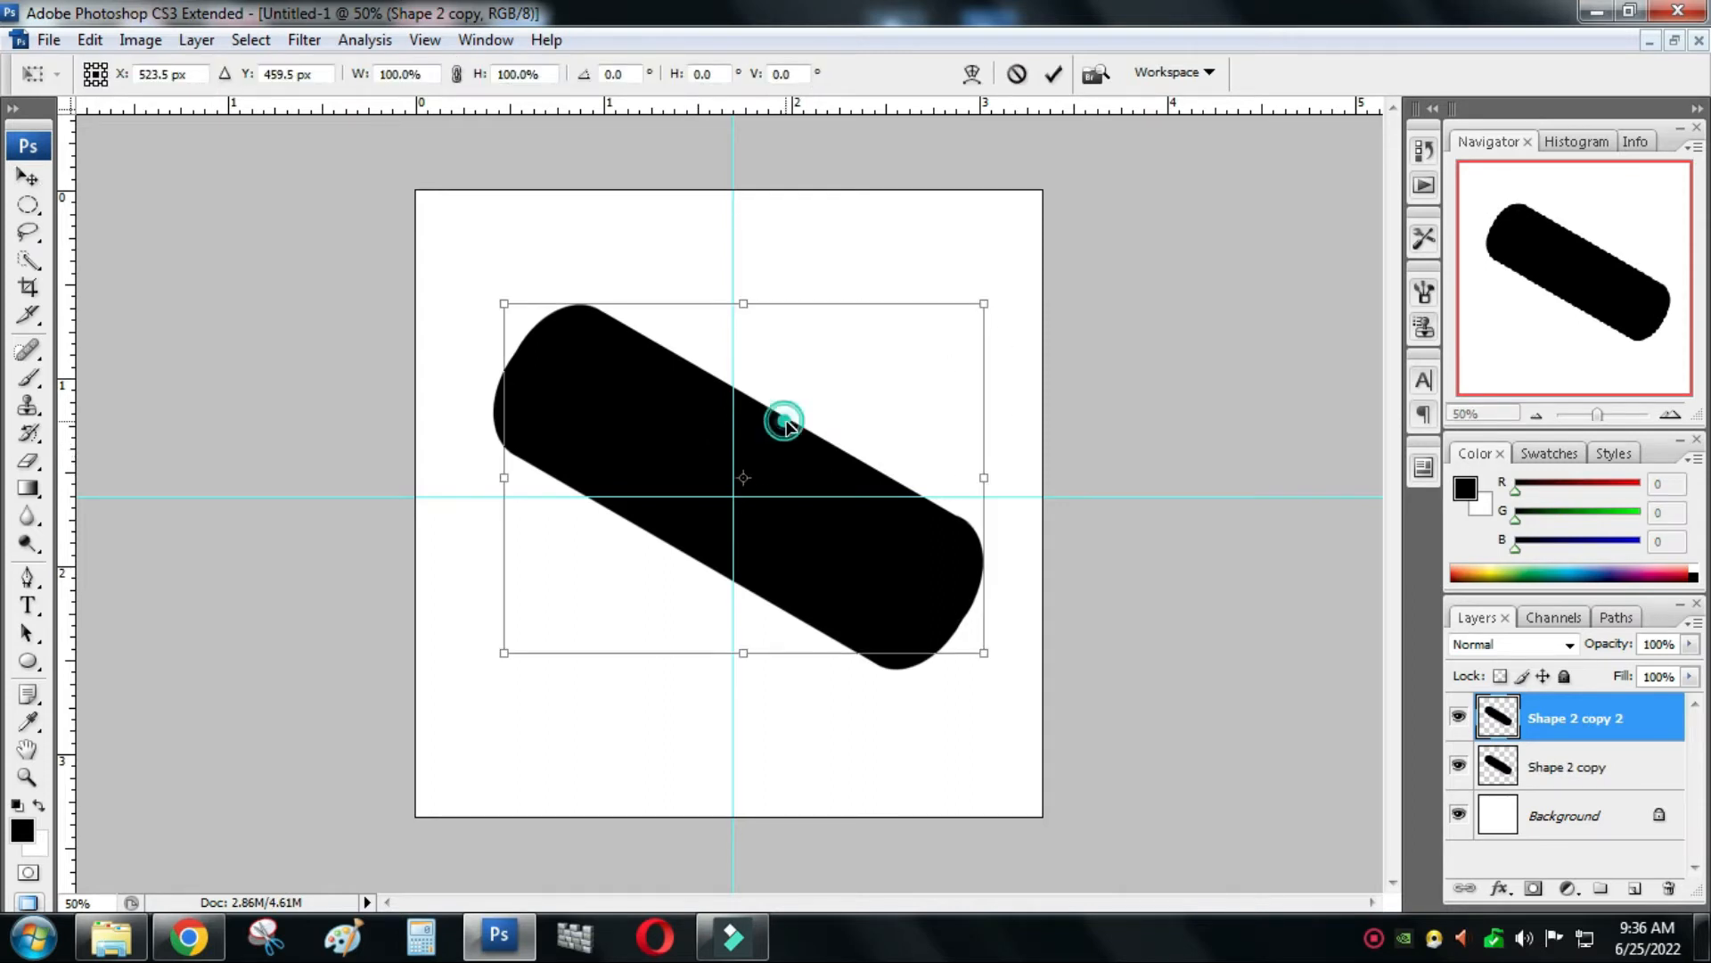
pyautogui.moveTo(784, 422); pyautogui.dragTo(774, 441)
pyautogui.moveTo(998, 309); pyautogui.dragTo(782, 645)
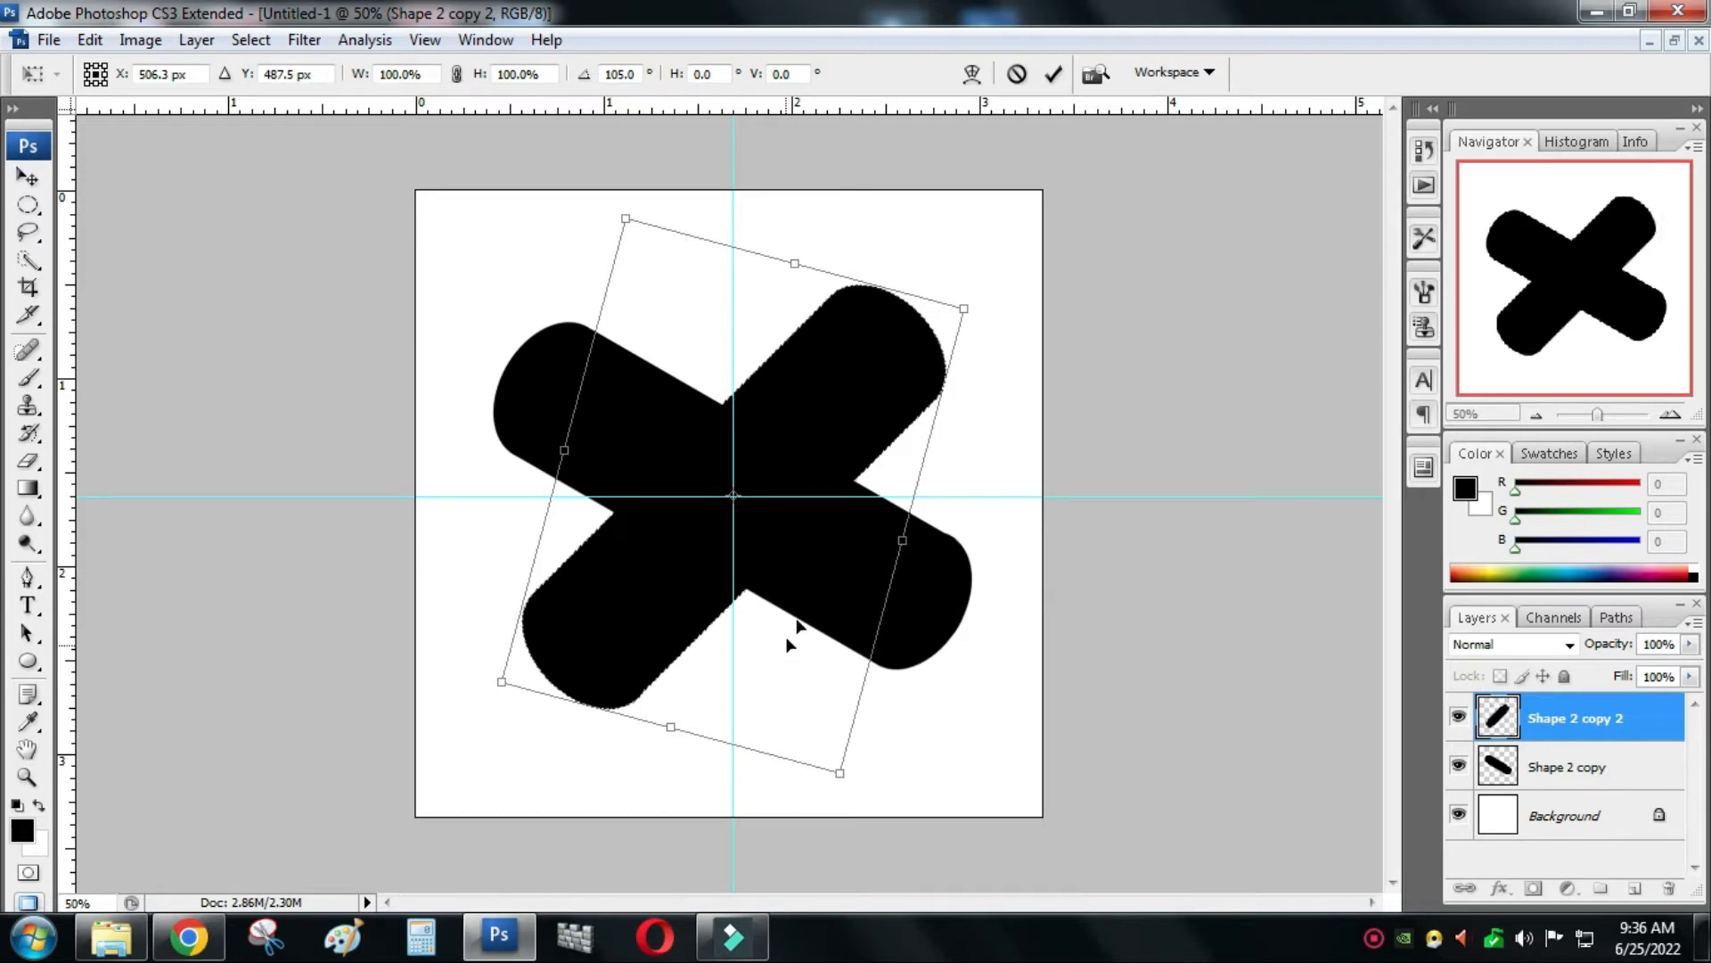
pyautogui.press('Return')
# - Rotate the original bar on the Shape 2 copy layer by 15° to form a symmetrical X with the other bar
pyautogui.rightClick(861, 588)
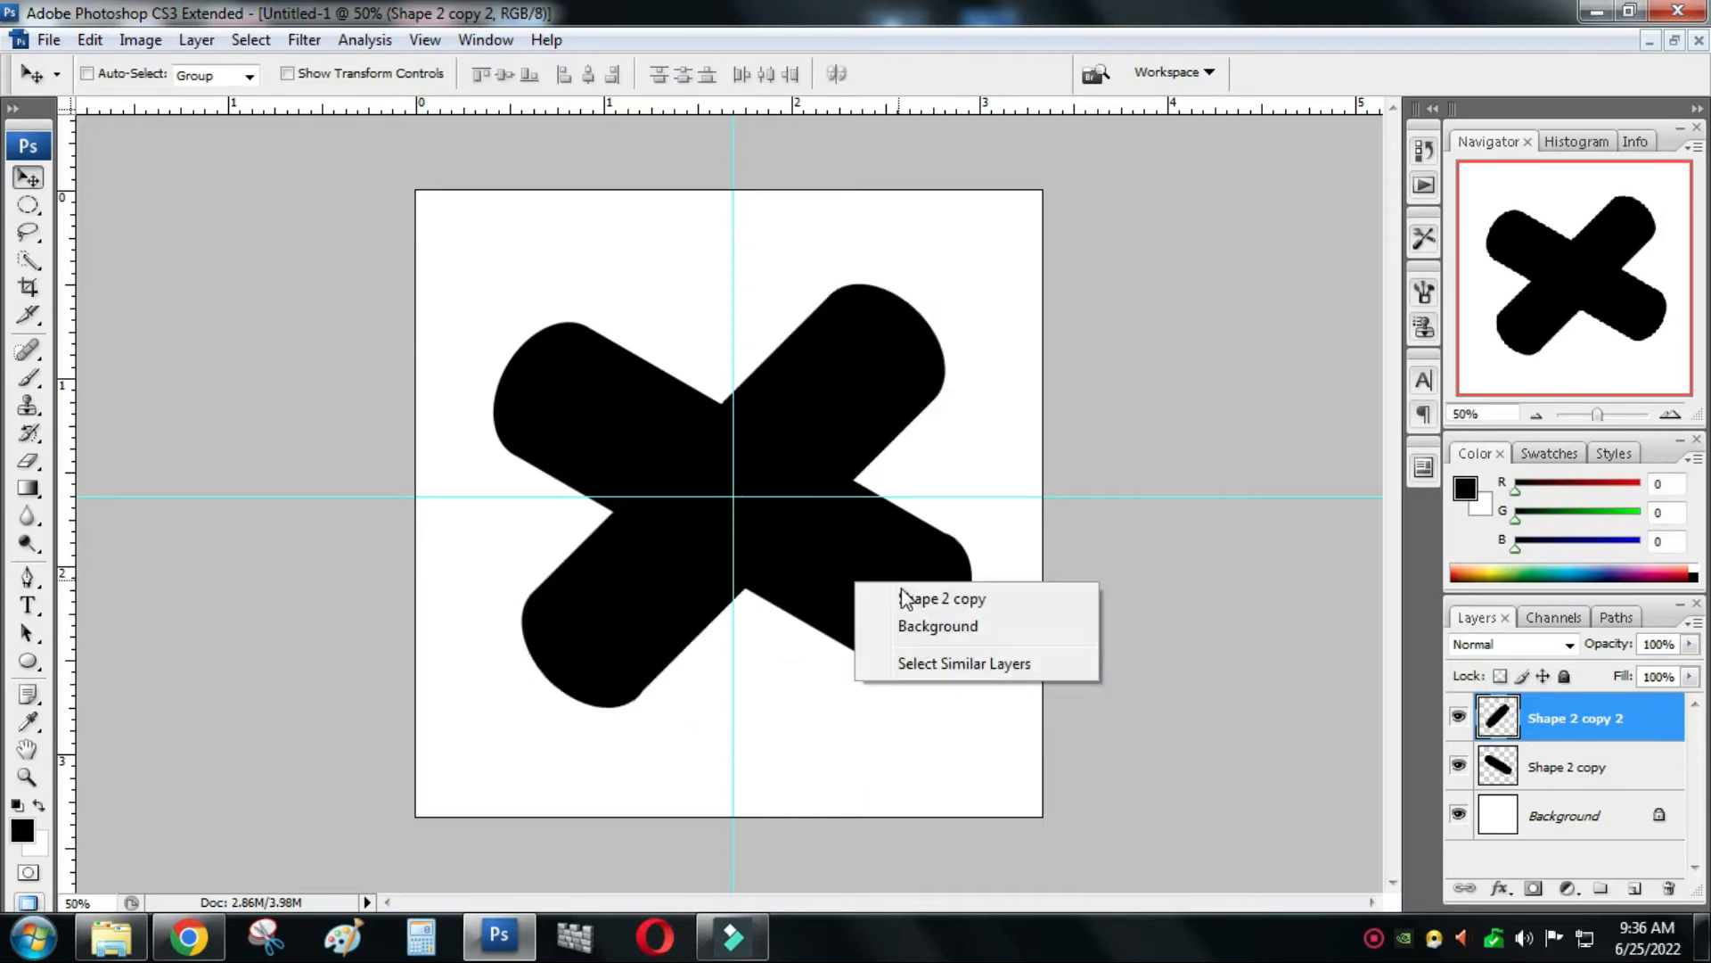
pyautogui.click(901, 599)
pyautogui.hotkey('ctrl', 't')
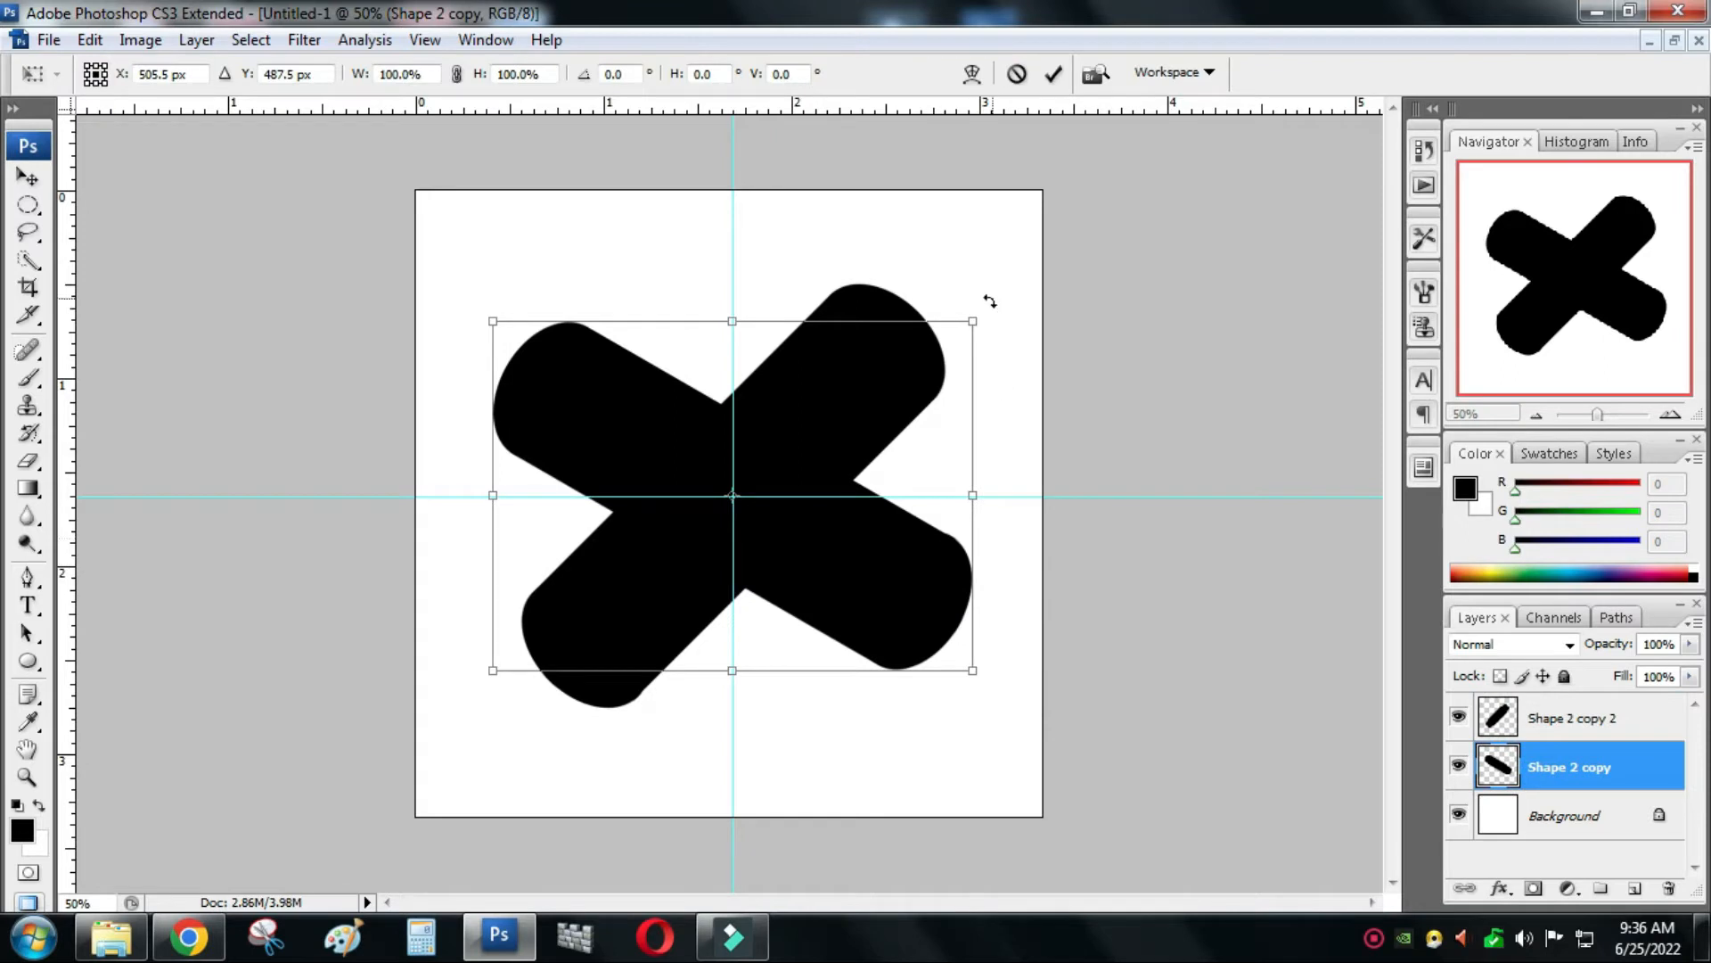
pyautogui.moveTo(986, 298); pyautogui.dragTo(1000, 350)
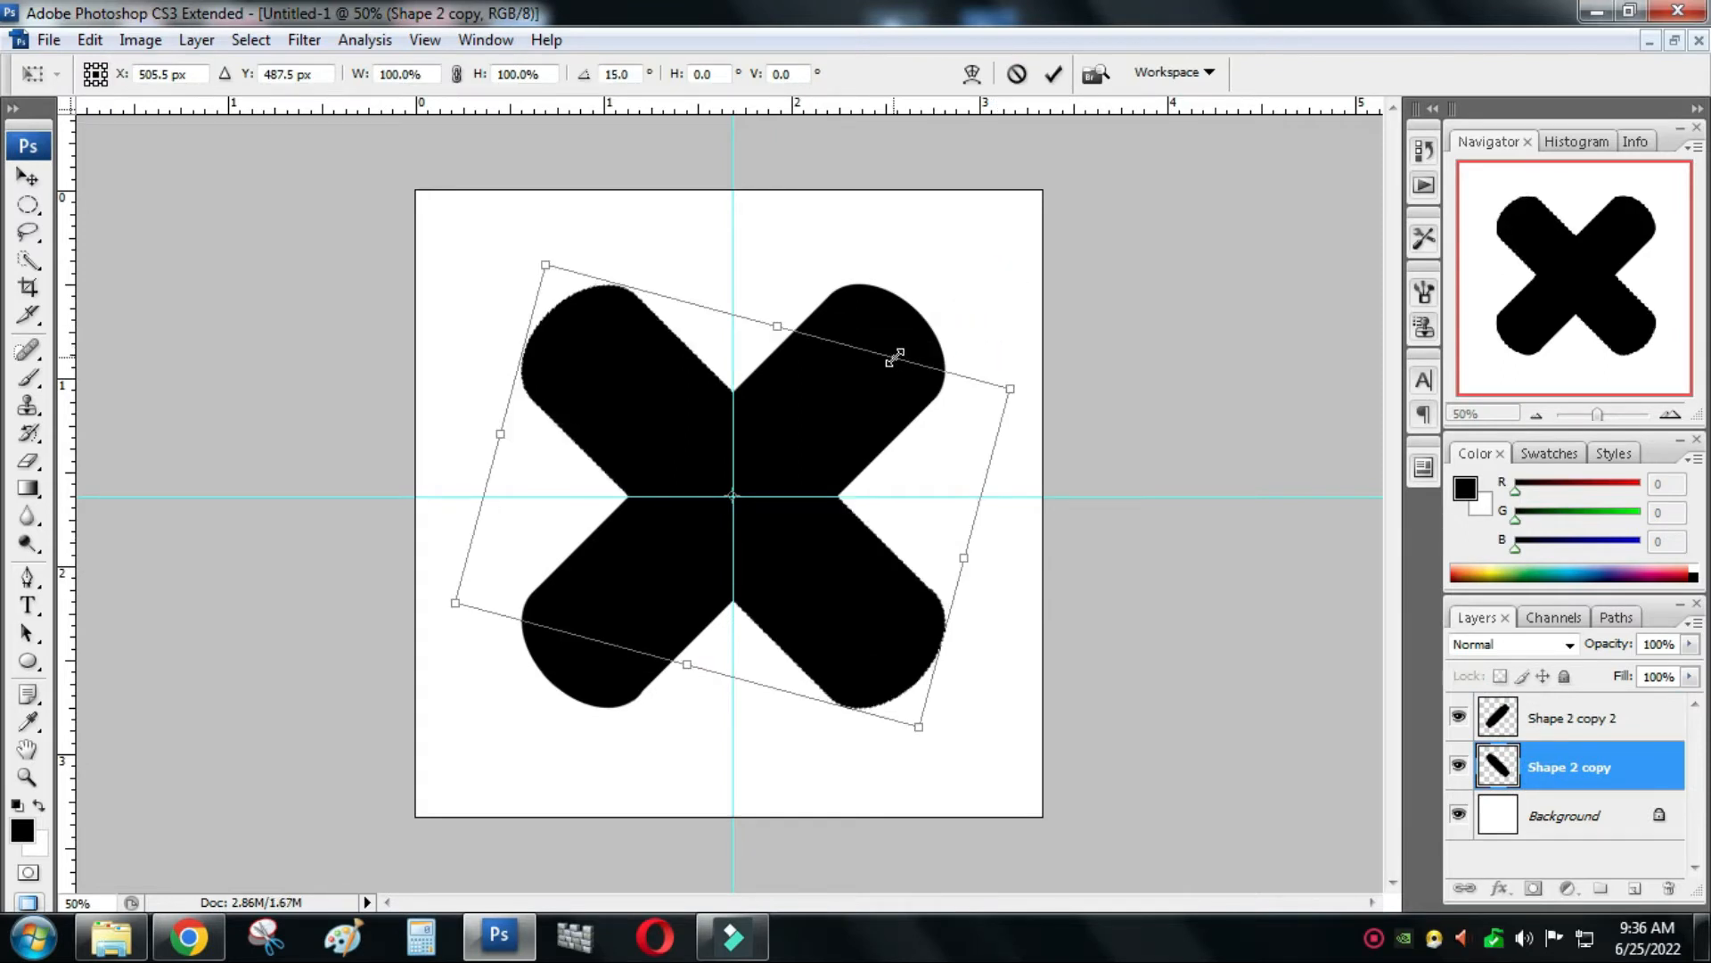
pyautogui.press('Return')
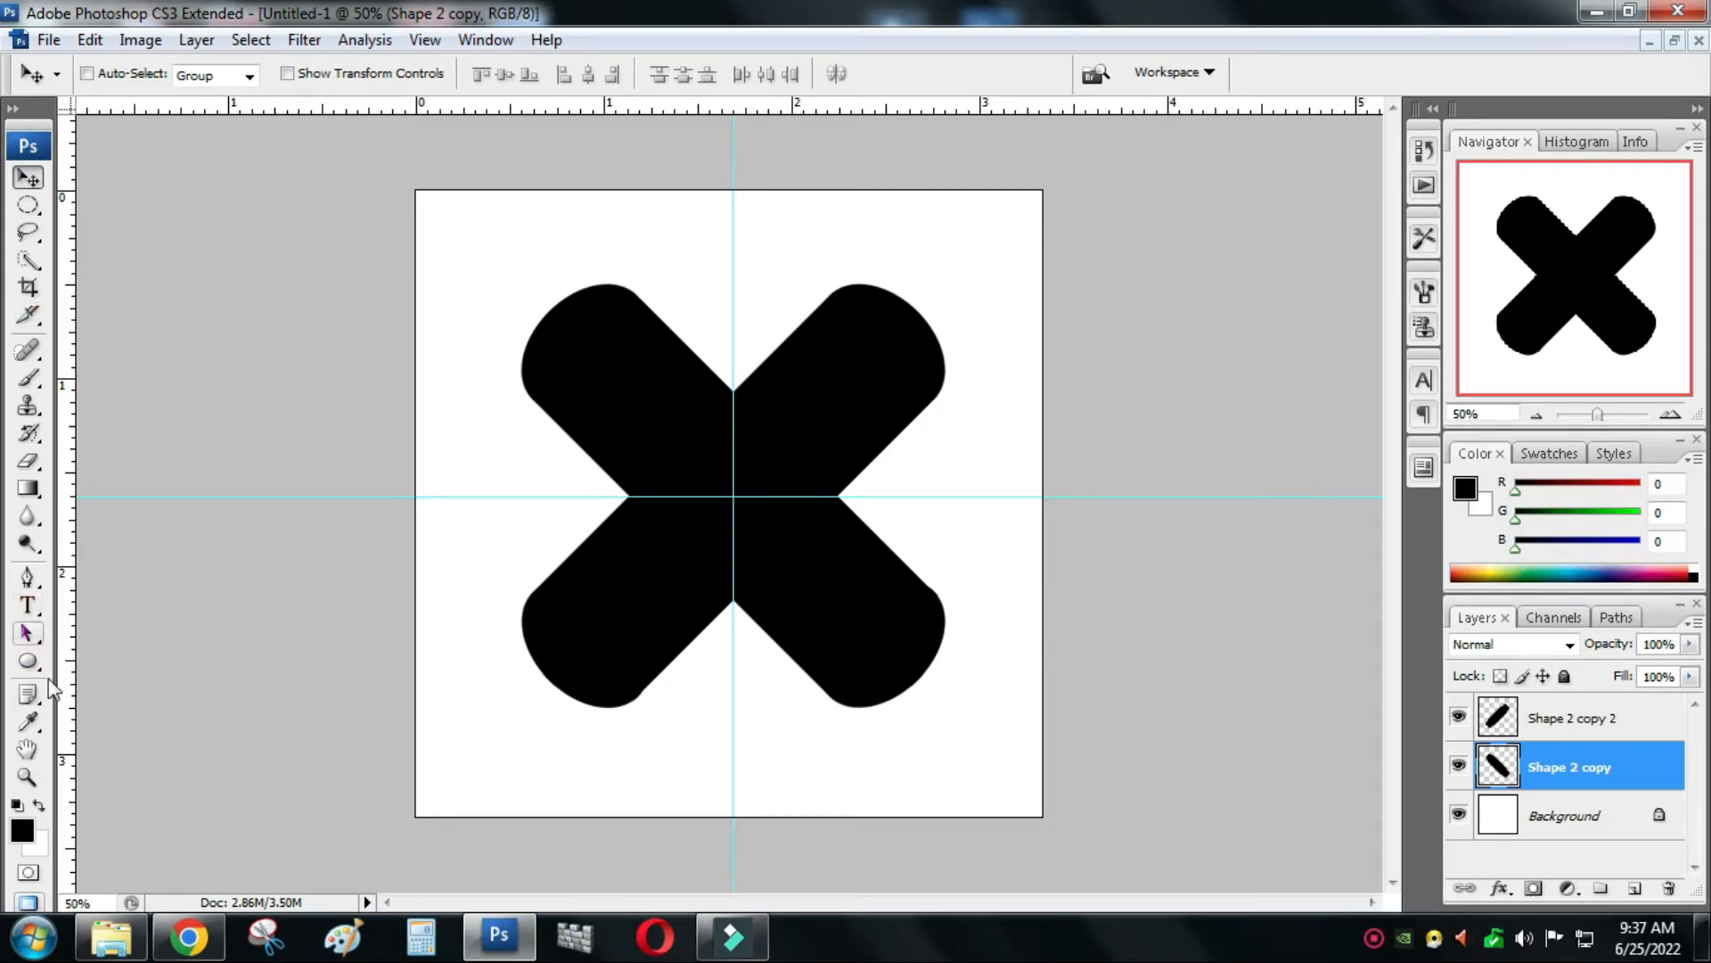
# - Draw a black square over the X's centre with the Rectangle tool and convert its layer to a smart object
pyautogui.click(40, 657)
pyautogui.click(107, 660)
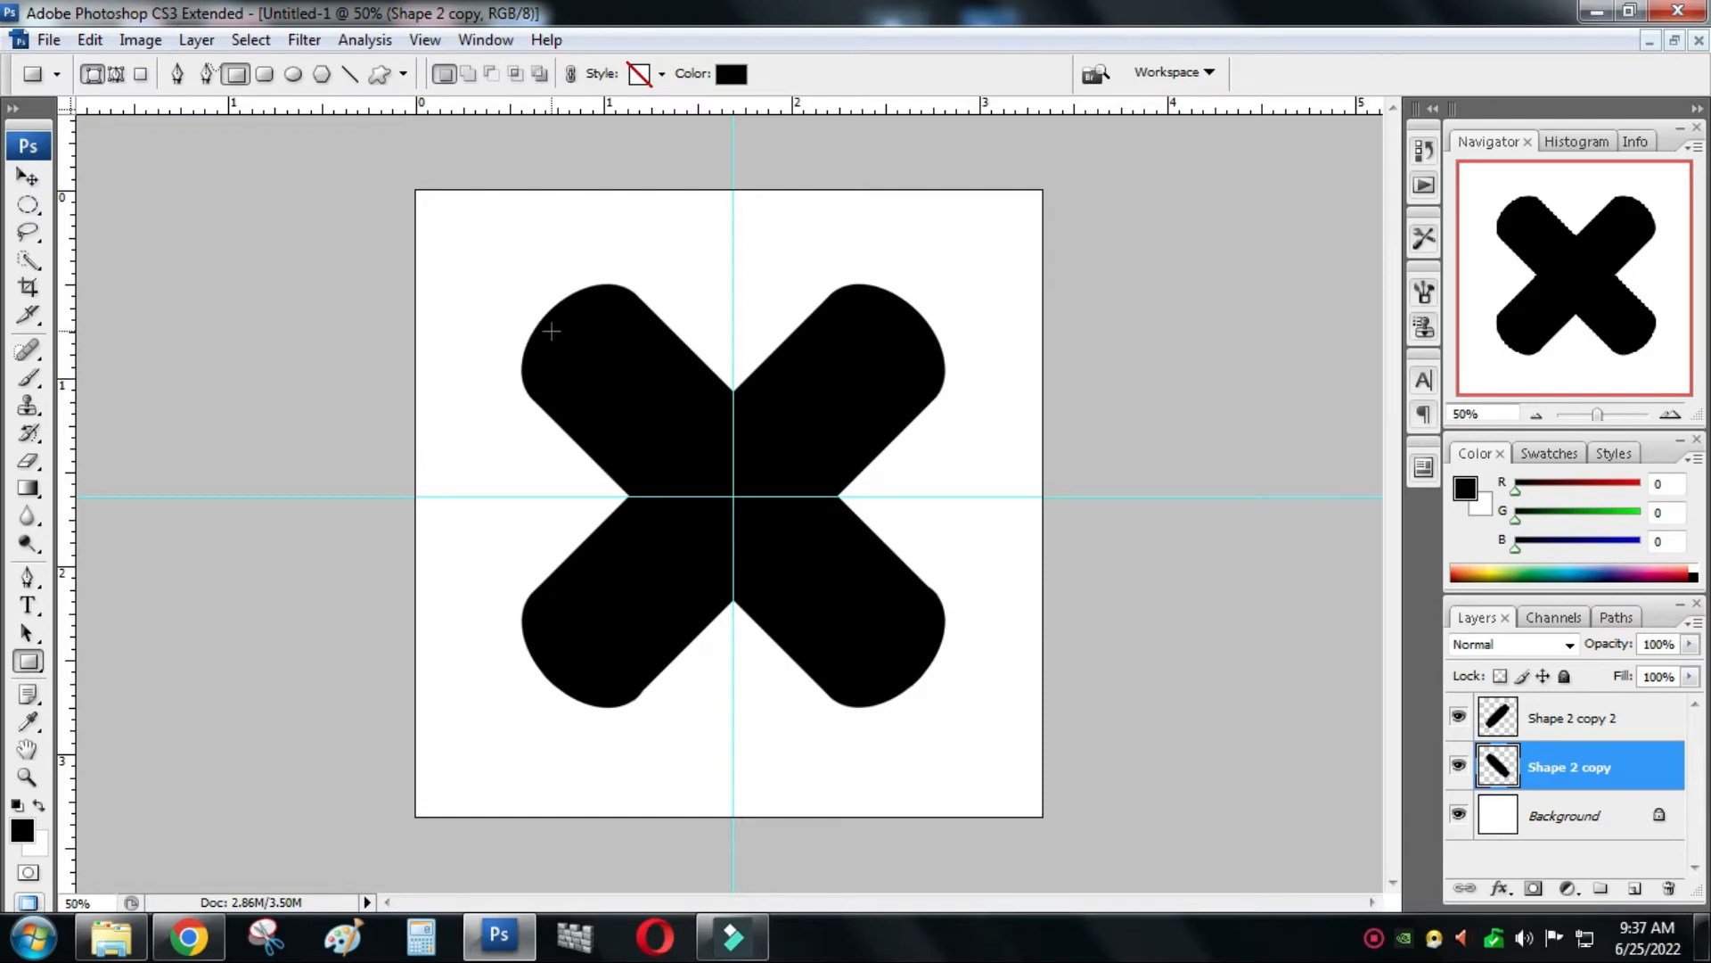
pyautogui.moveTo(550, 330); pyautogui.dragTo(909, 728)
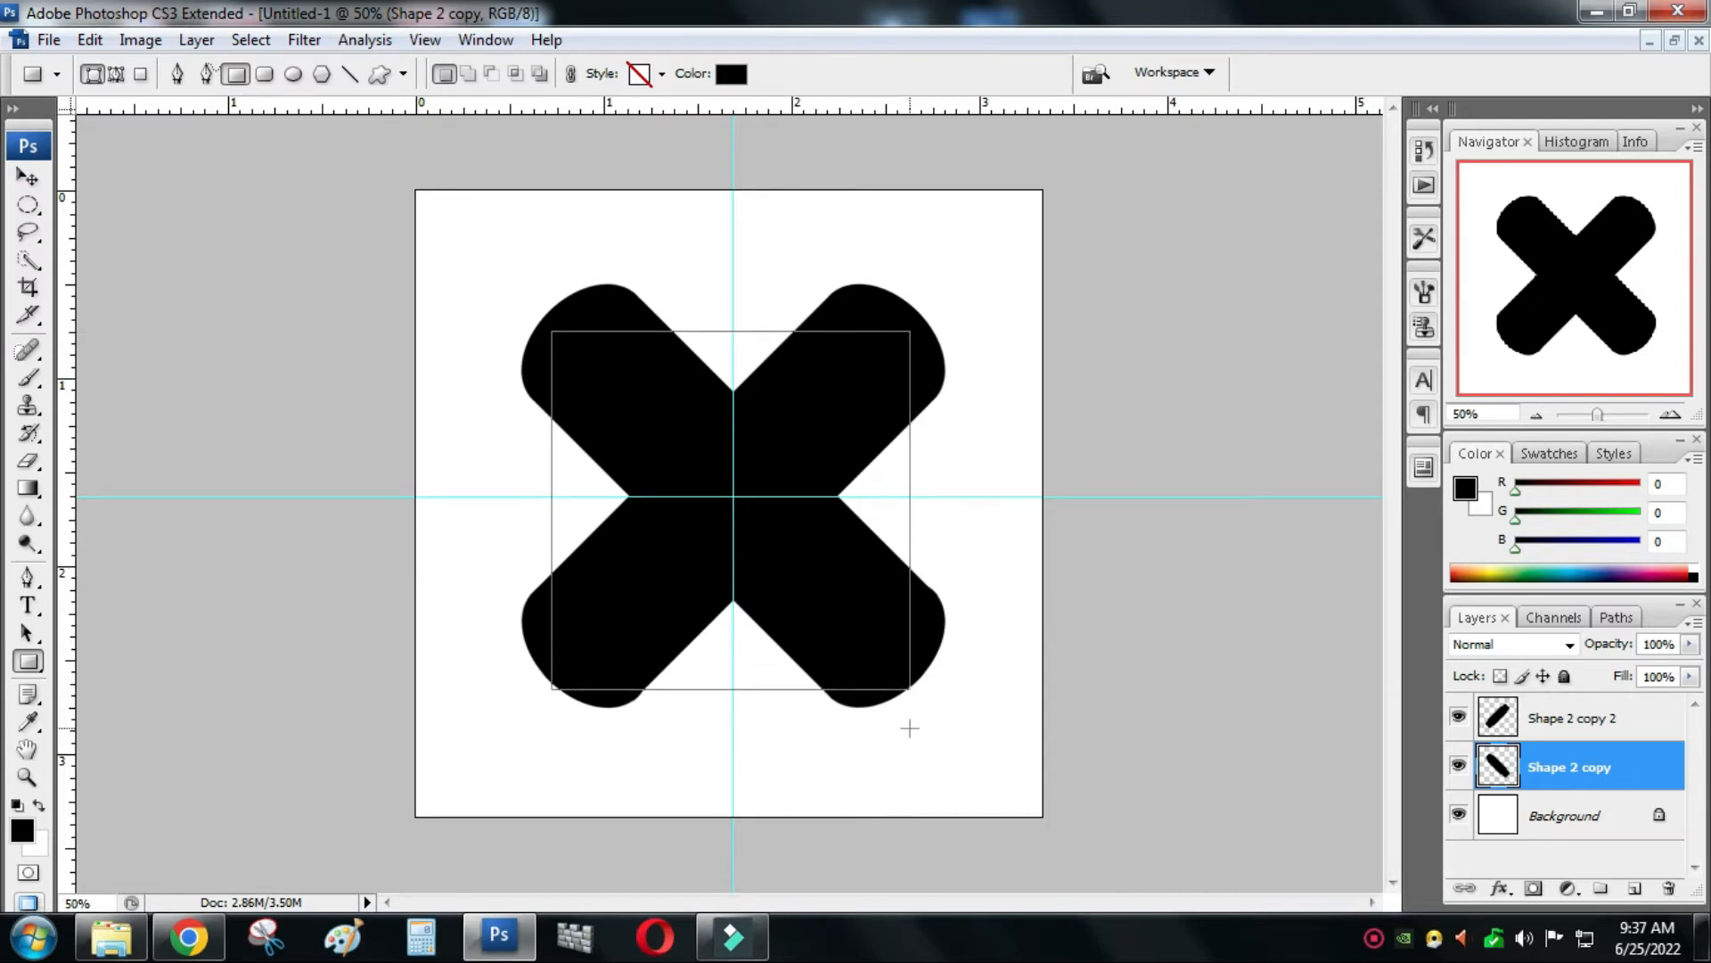
pyautogui.moveTo(909, 728); pyautogui.dragTo(909, 726)
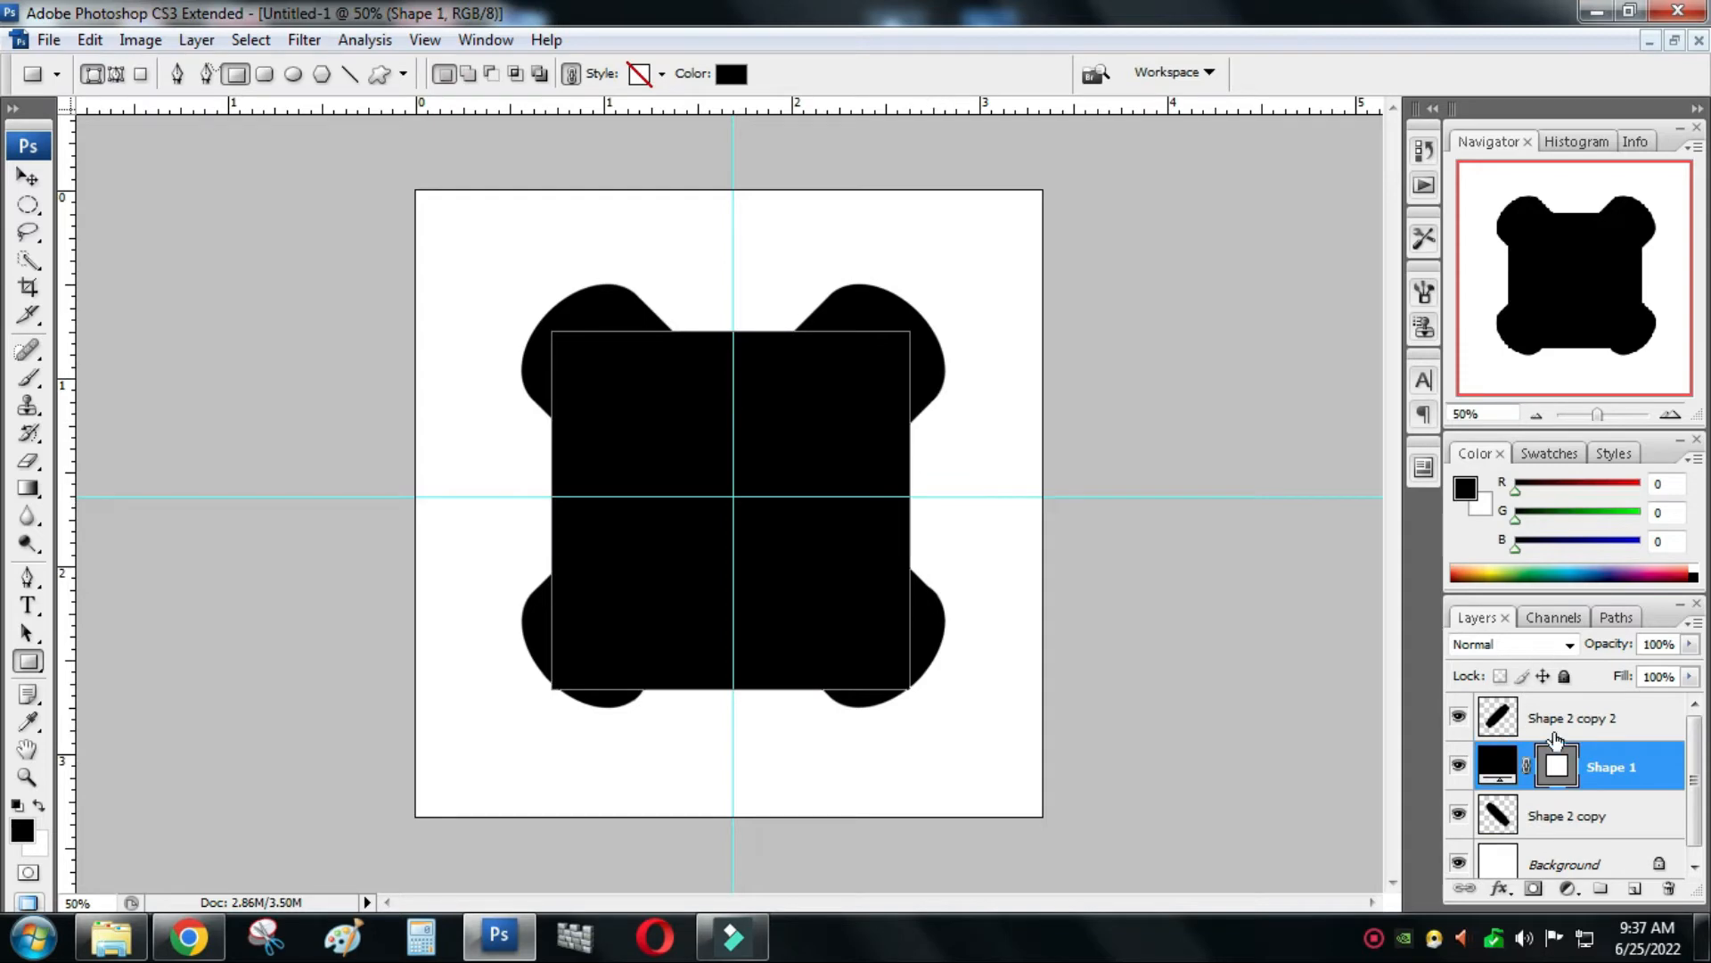
pyautogui.rightClick(1613, 767)
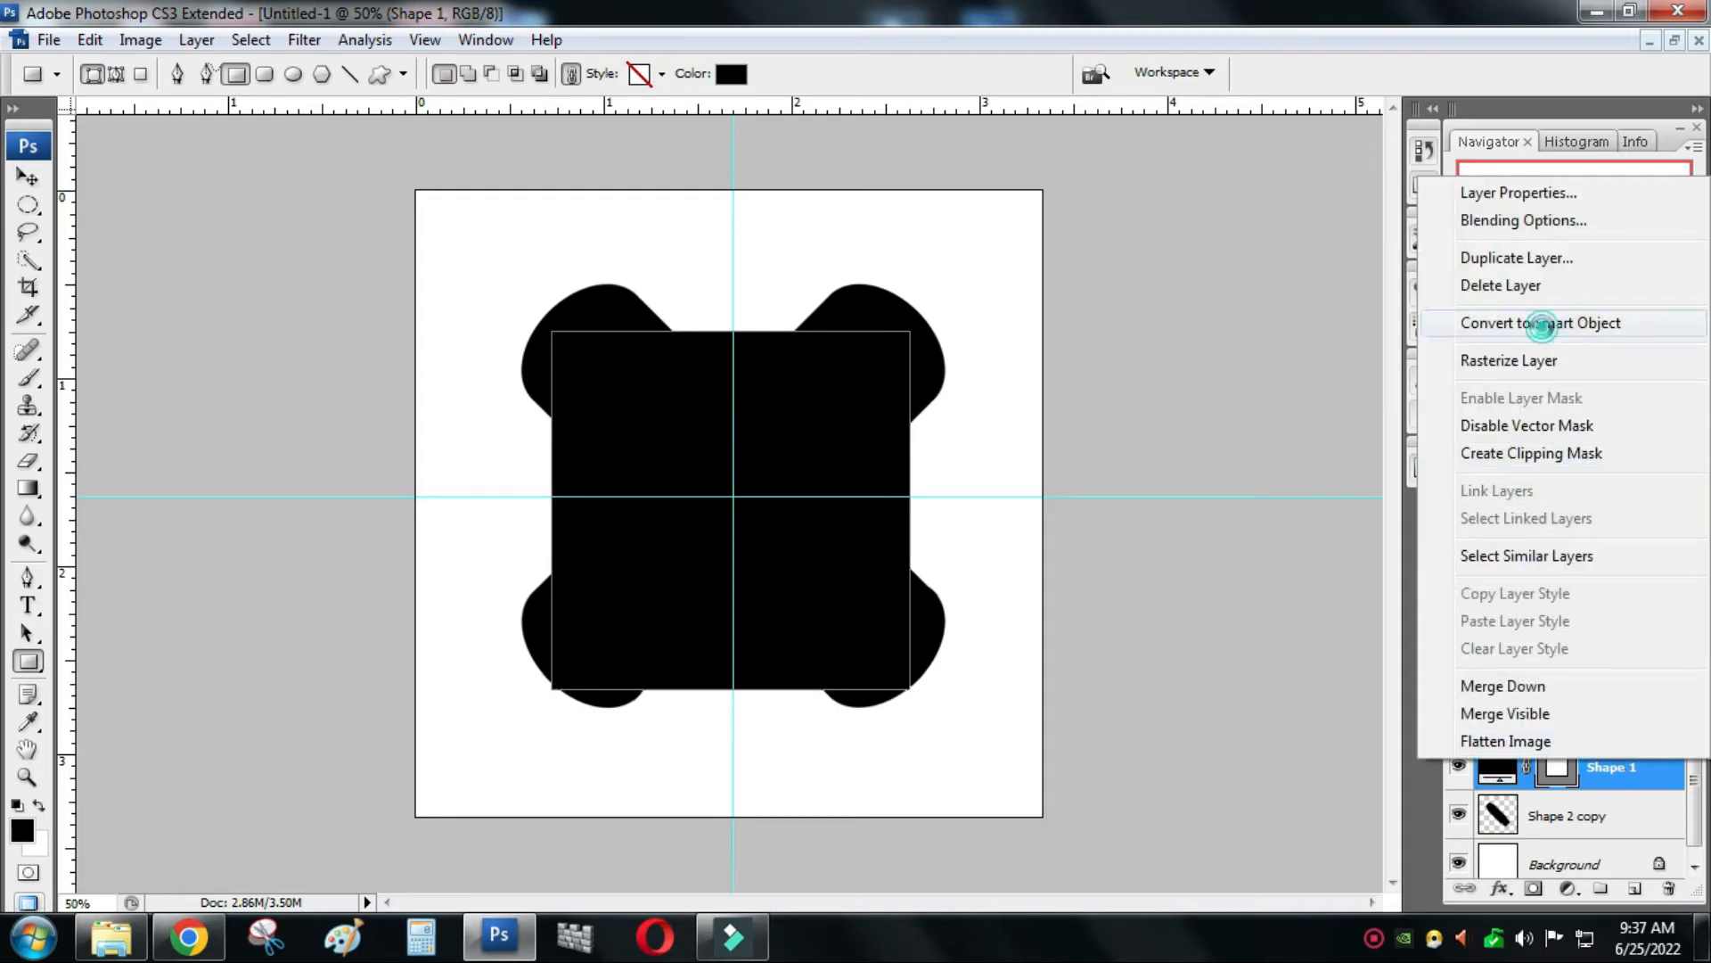
pyautogui.click(1487, 322)
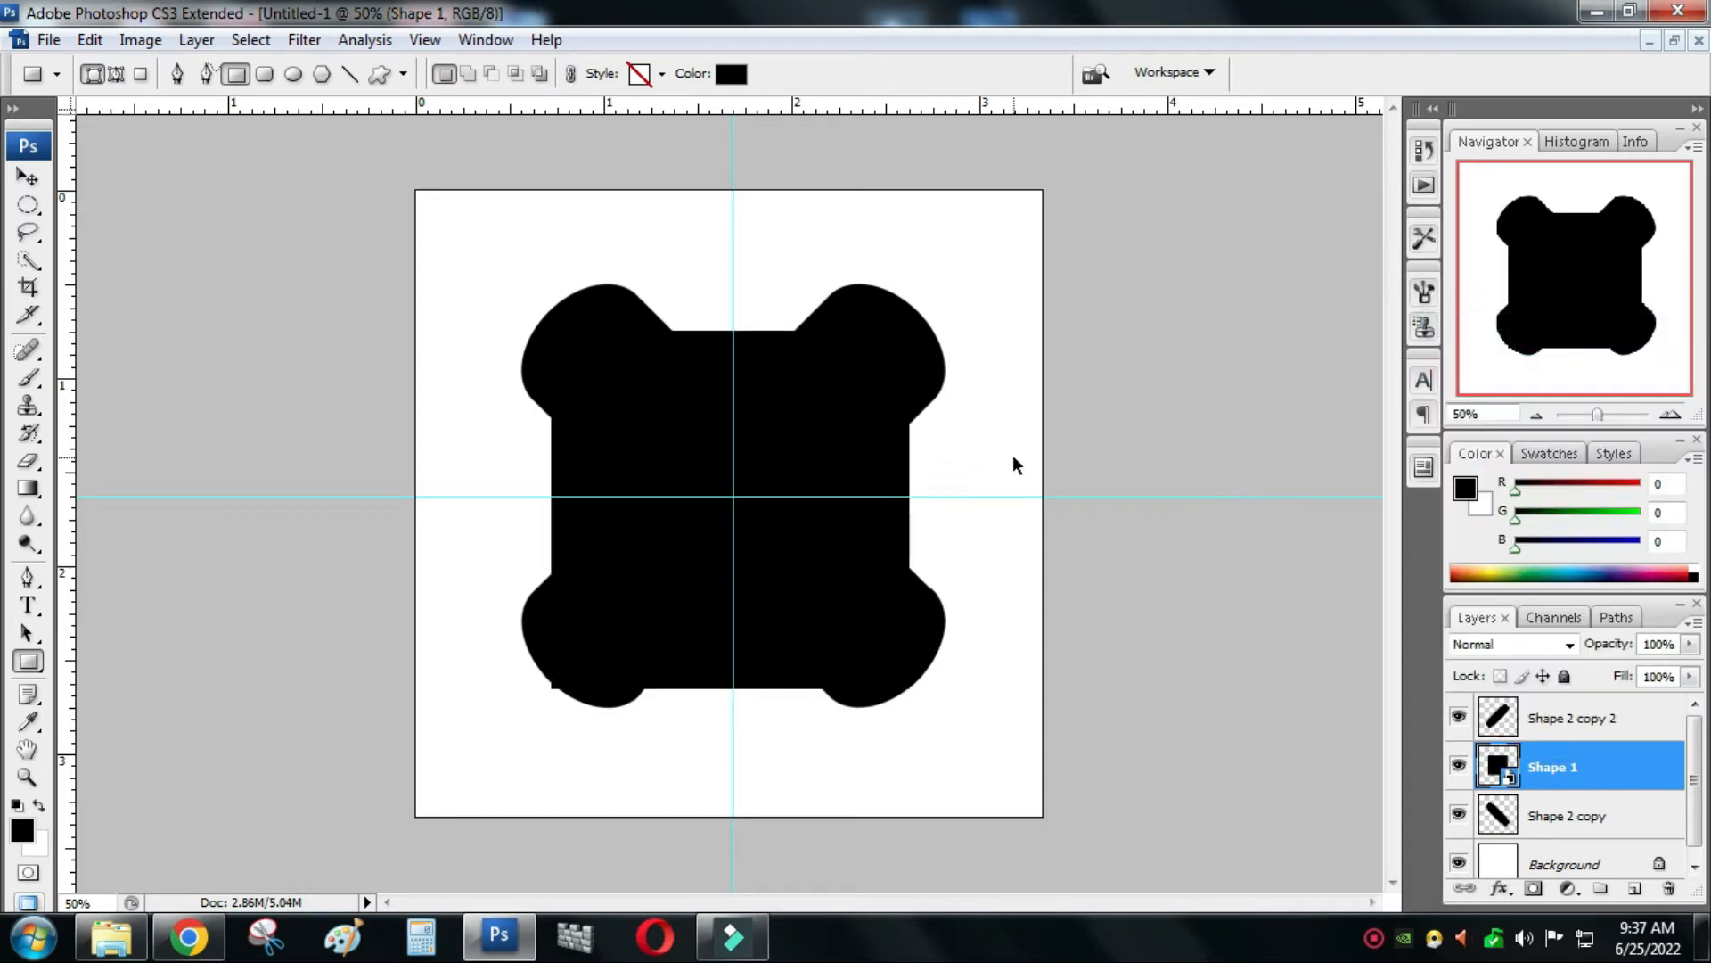
# - Scale the black square to 102.8% and nudge it onto the guide intersection at X 508 px, Y 490 px
pyautogui.hotkey('ctrl', 't')
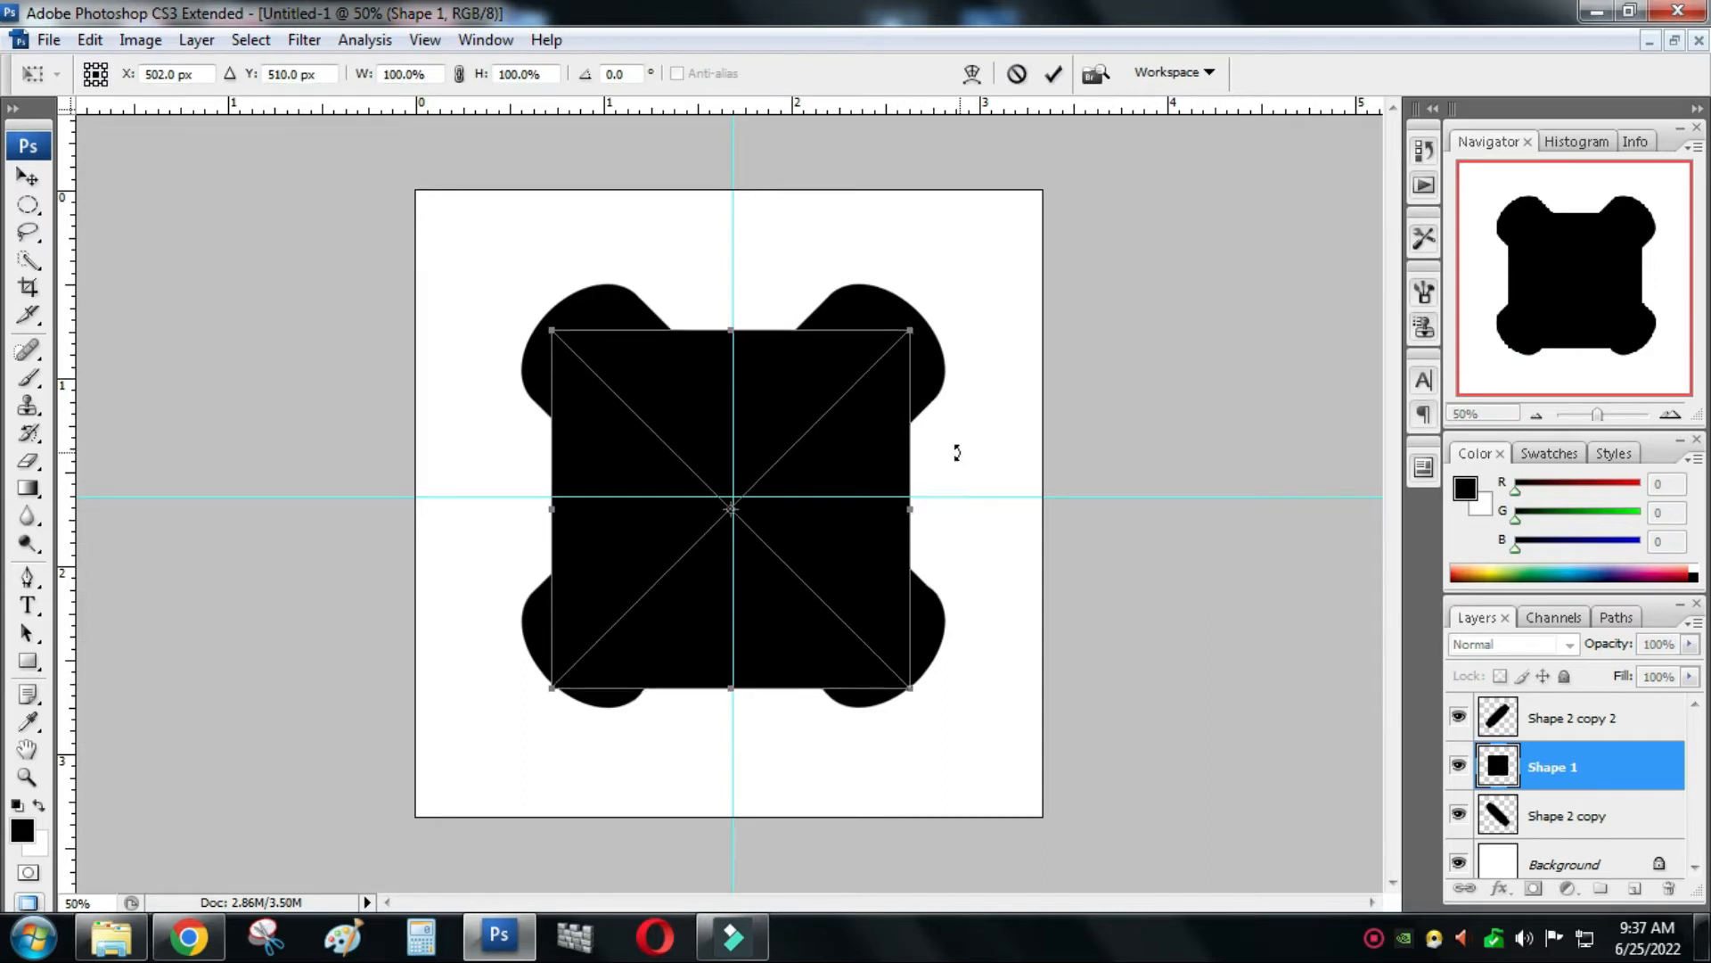
pyautogui.press('Up')
pyautogui.press('Up')
pyautogui.press('Up')
pyautogui.press('Up')
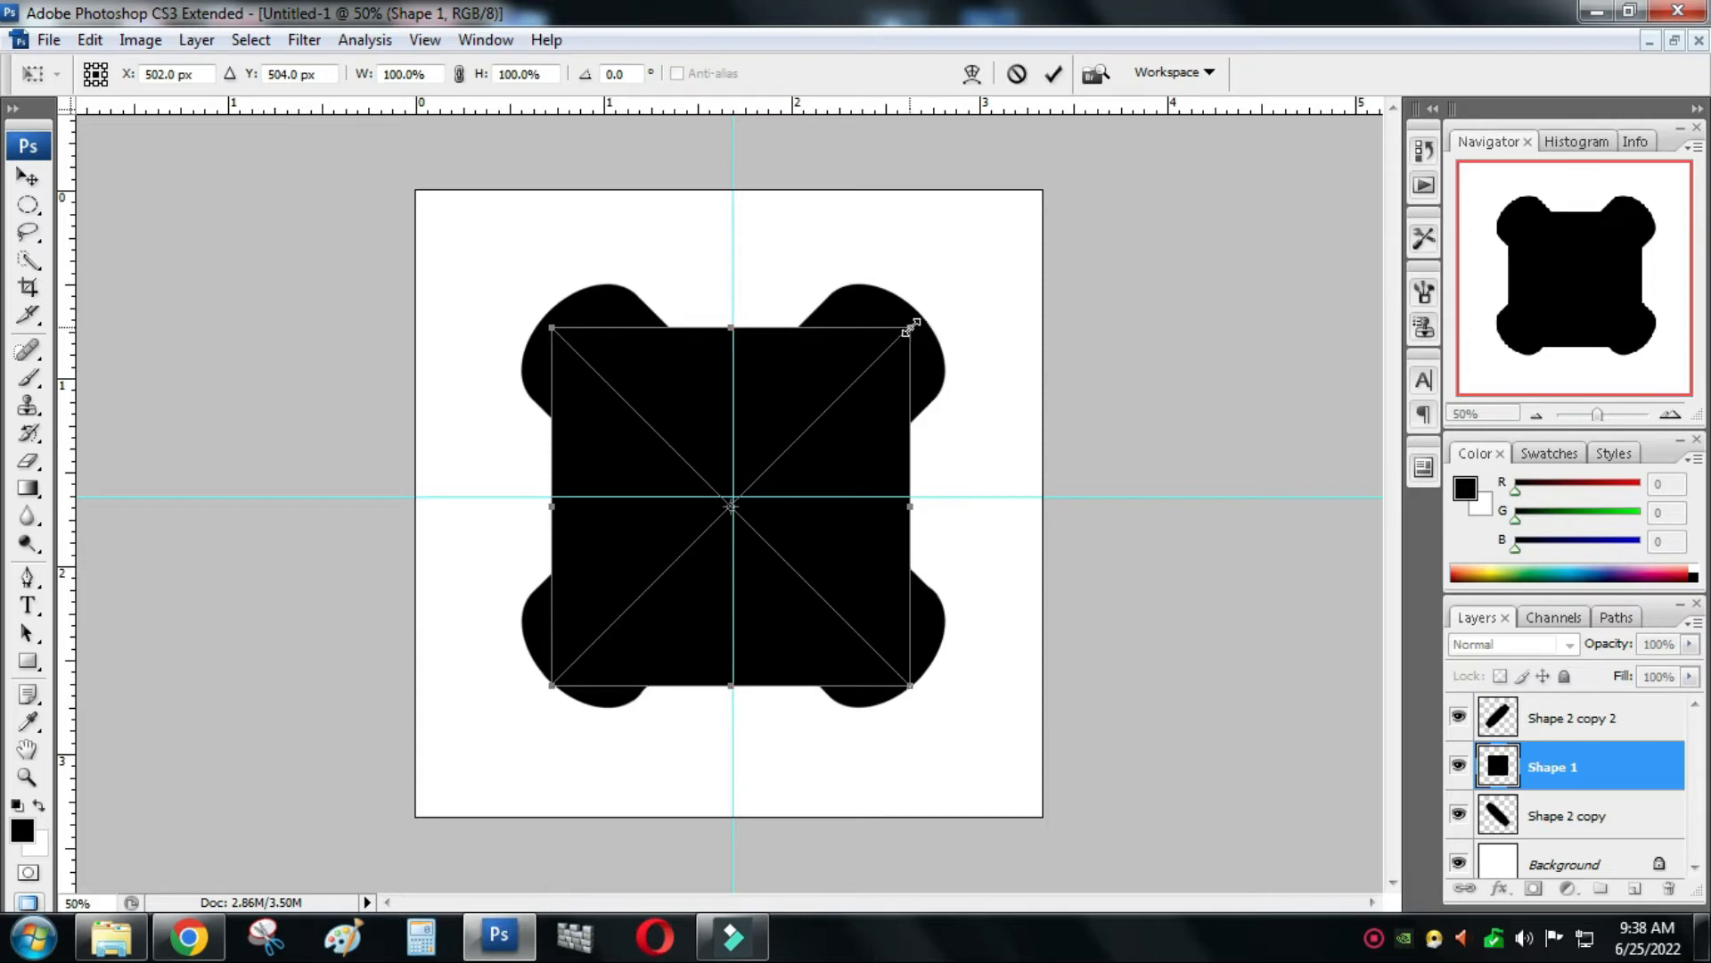
pyautogui.moveTo(910, 327); pyautogui.dragTo(924, 313)
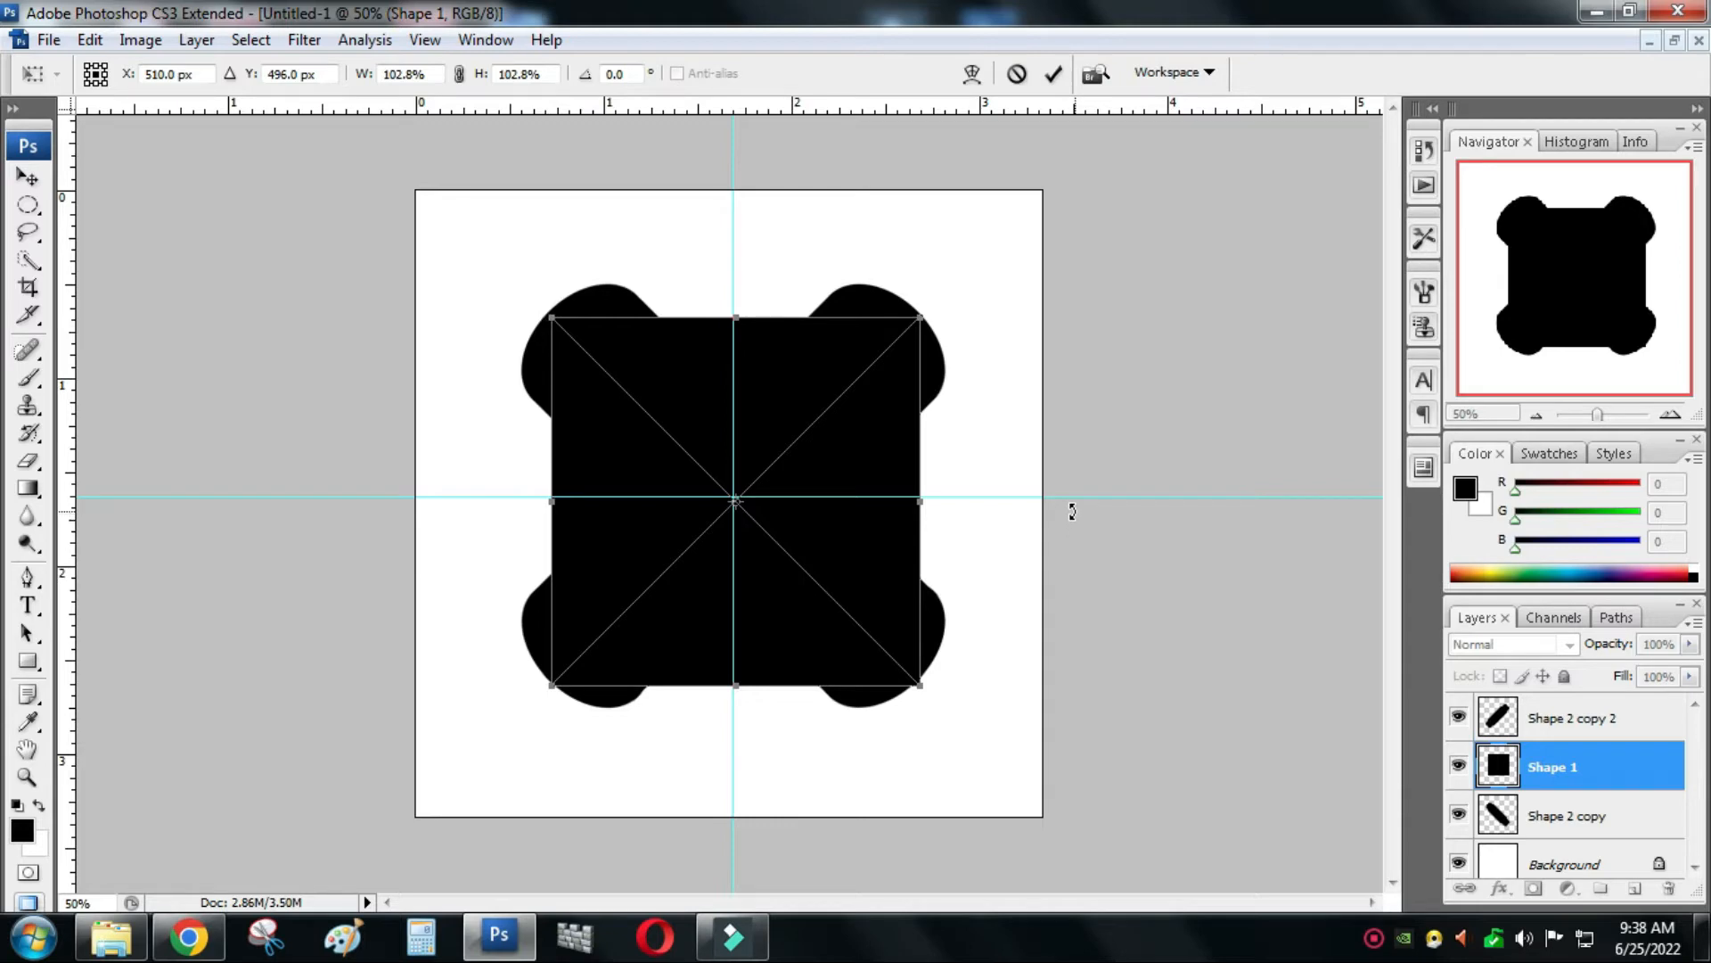
pyautogui.press('Up')
pyautogui.press('Up')
pyautogui.press('Up')
pyautogui.press('Up')
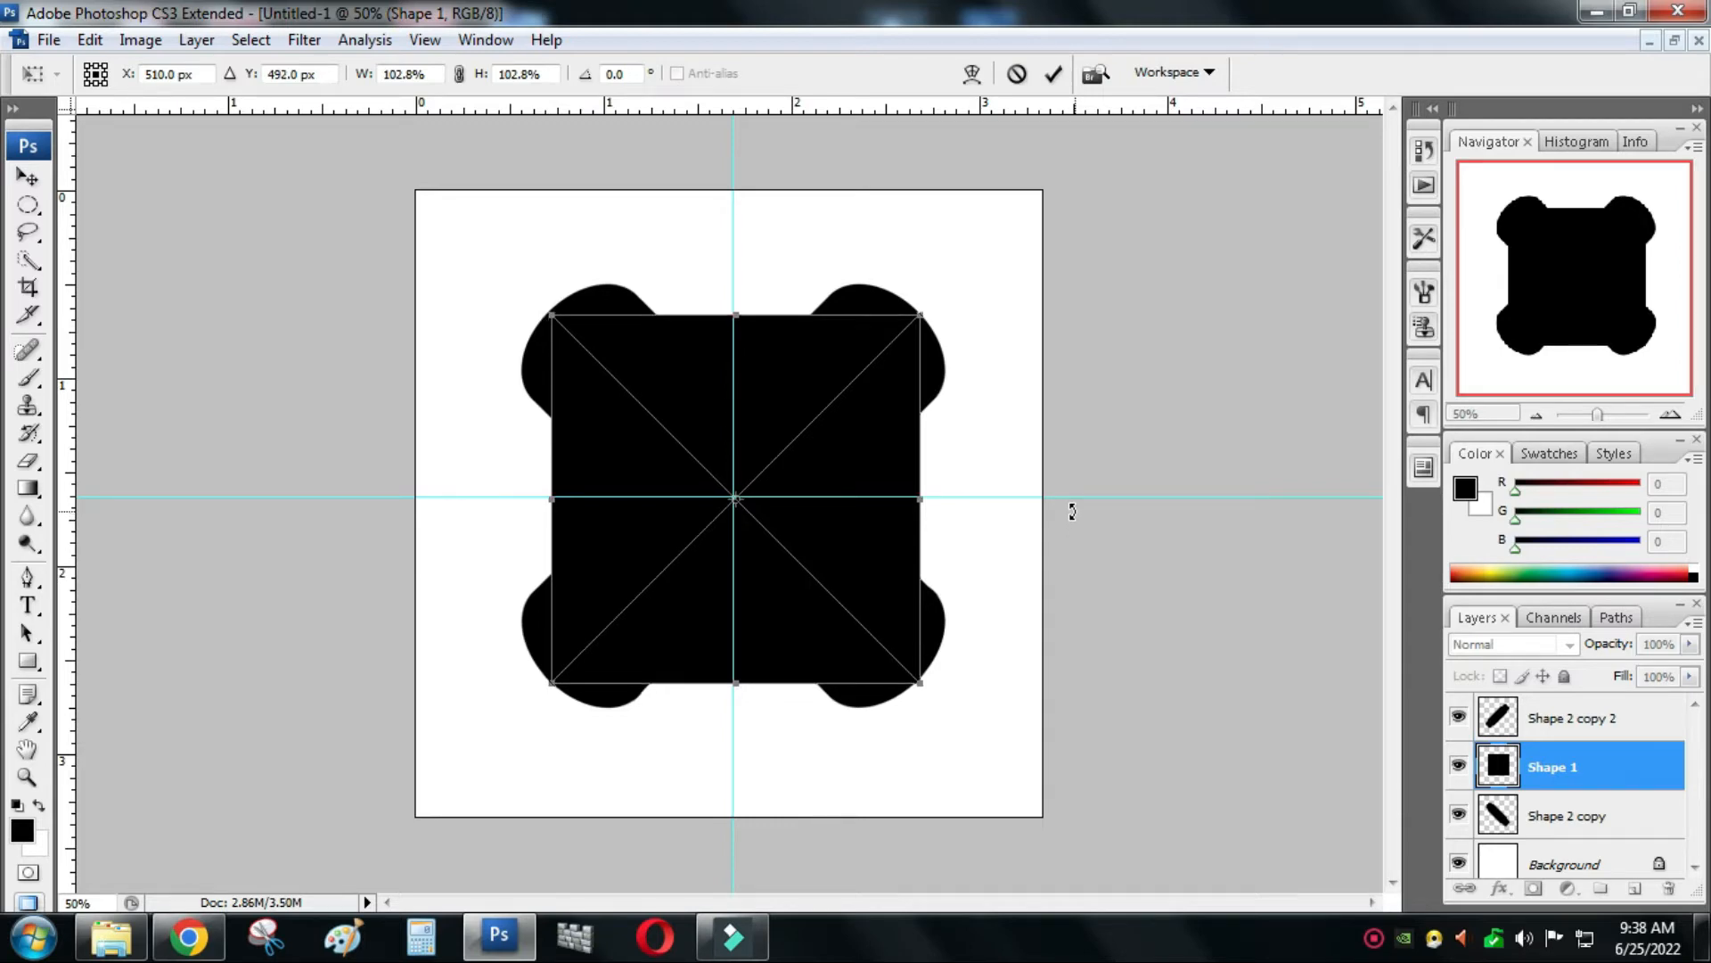
pyautogui.press('Left')
pyautogui.press('Left')
pyautogui.press('Up')
pyautogui.press('Up')
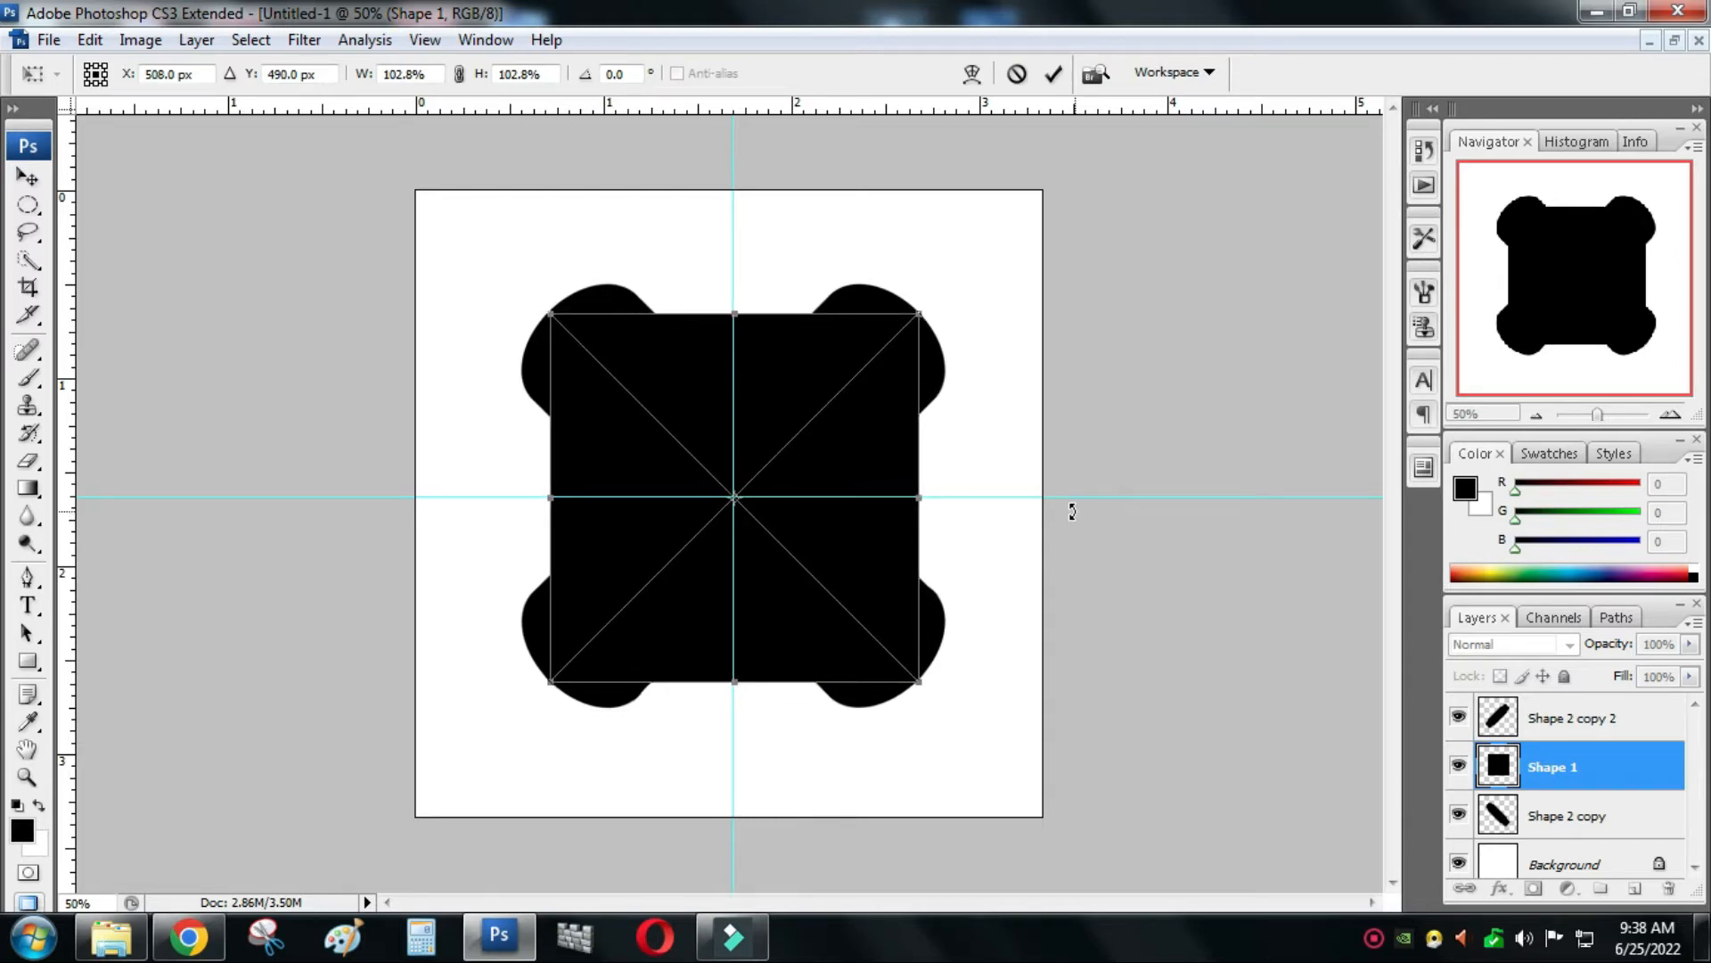
pyautogui.press('Return')
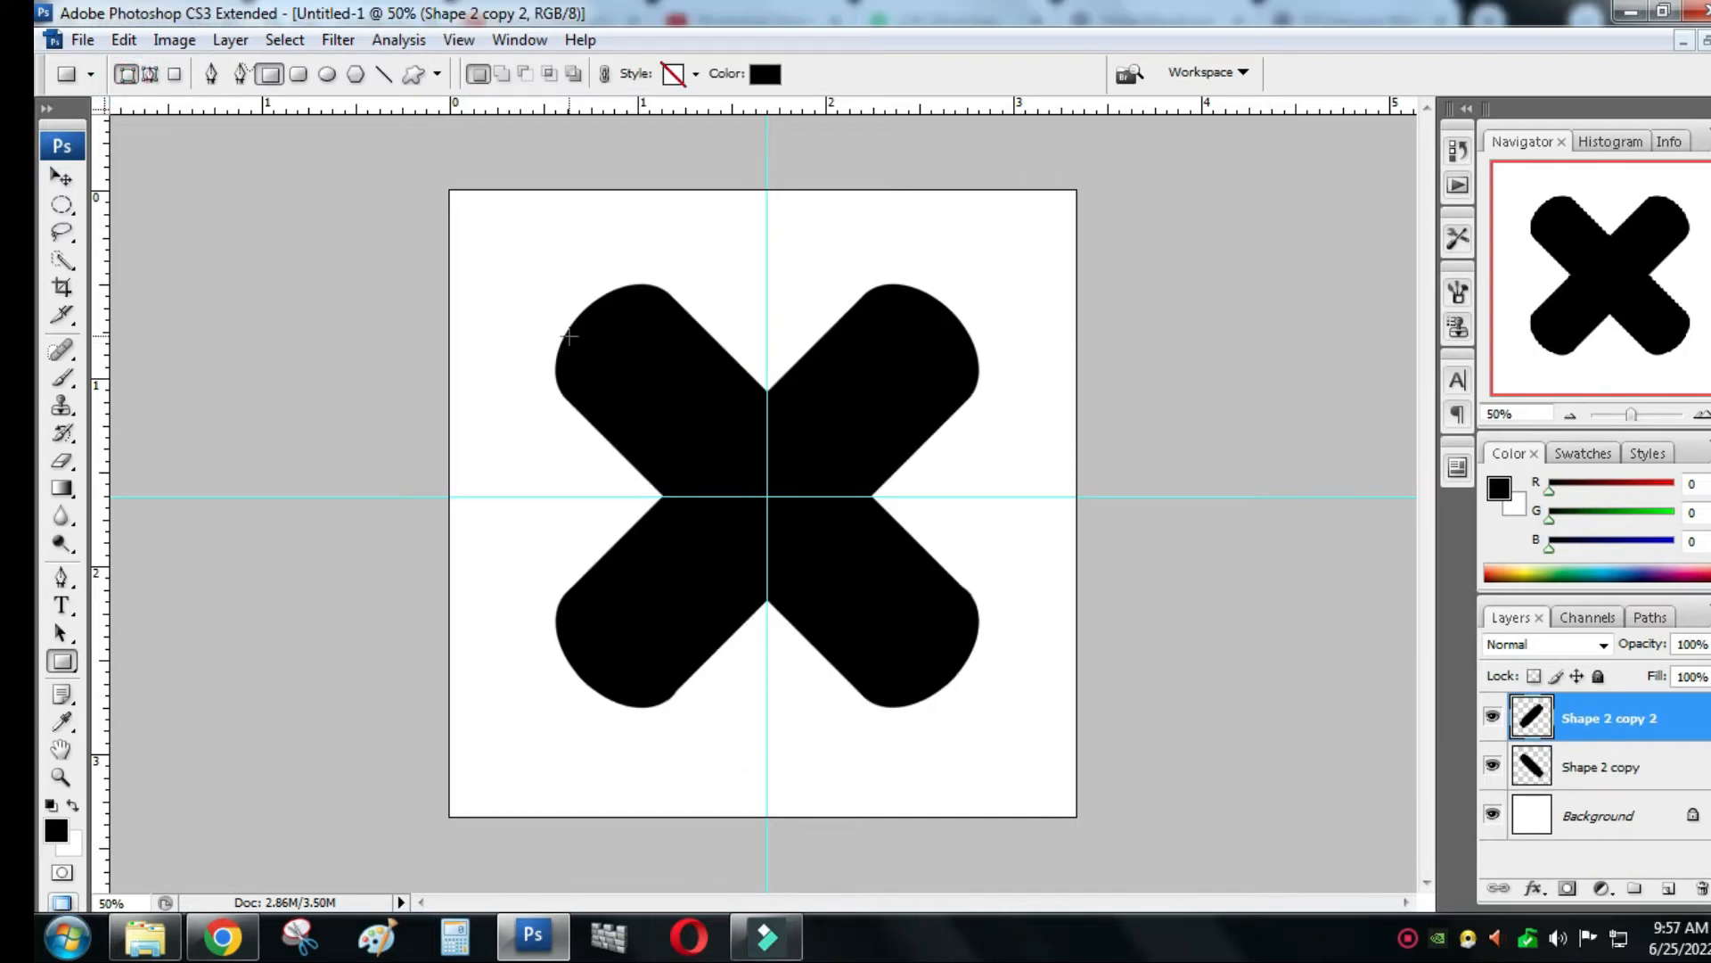
# - Set the shape colour to orange fa7a4b and draw a square over the X, centred on the guide intersection
pyautogui.click(765, 74)
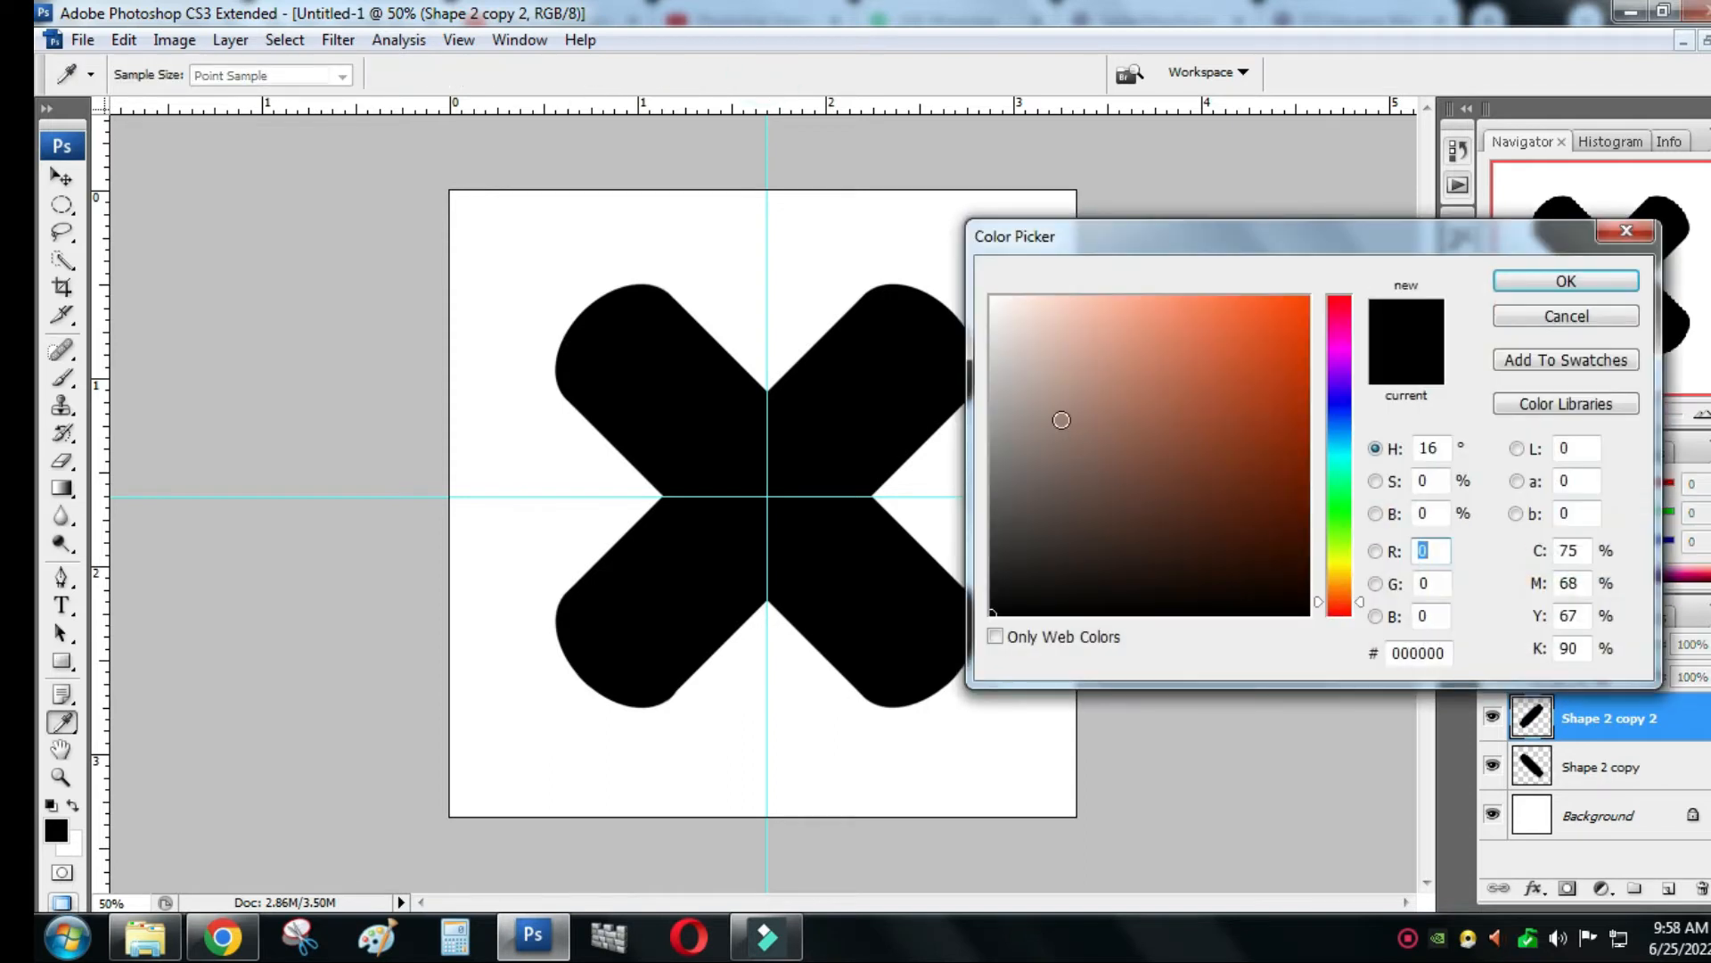
pyautogui.click(1180, 305)
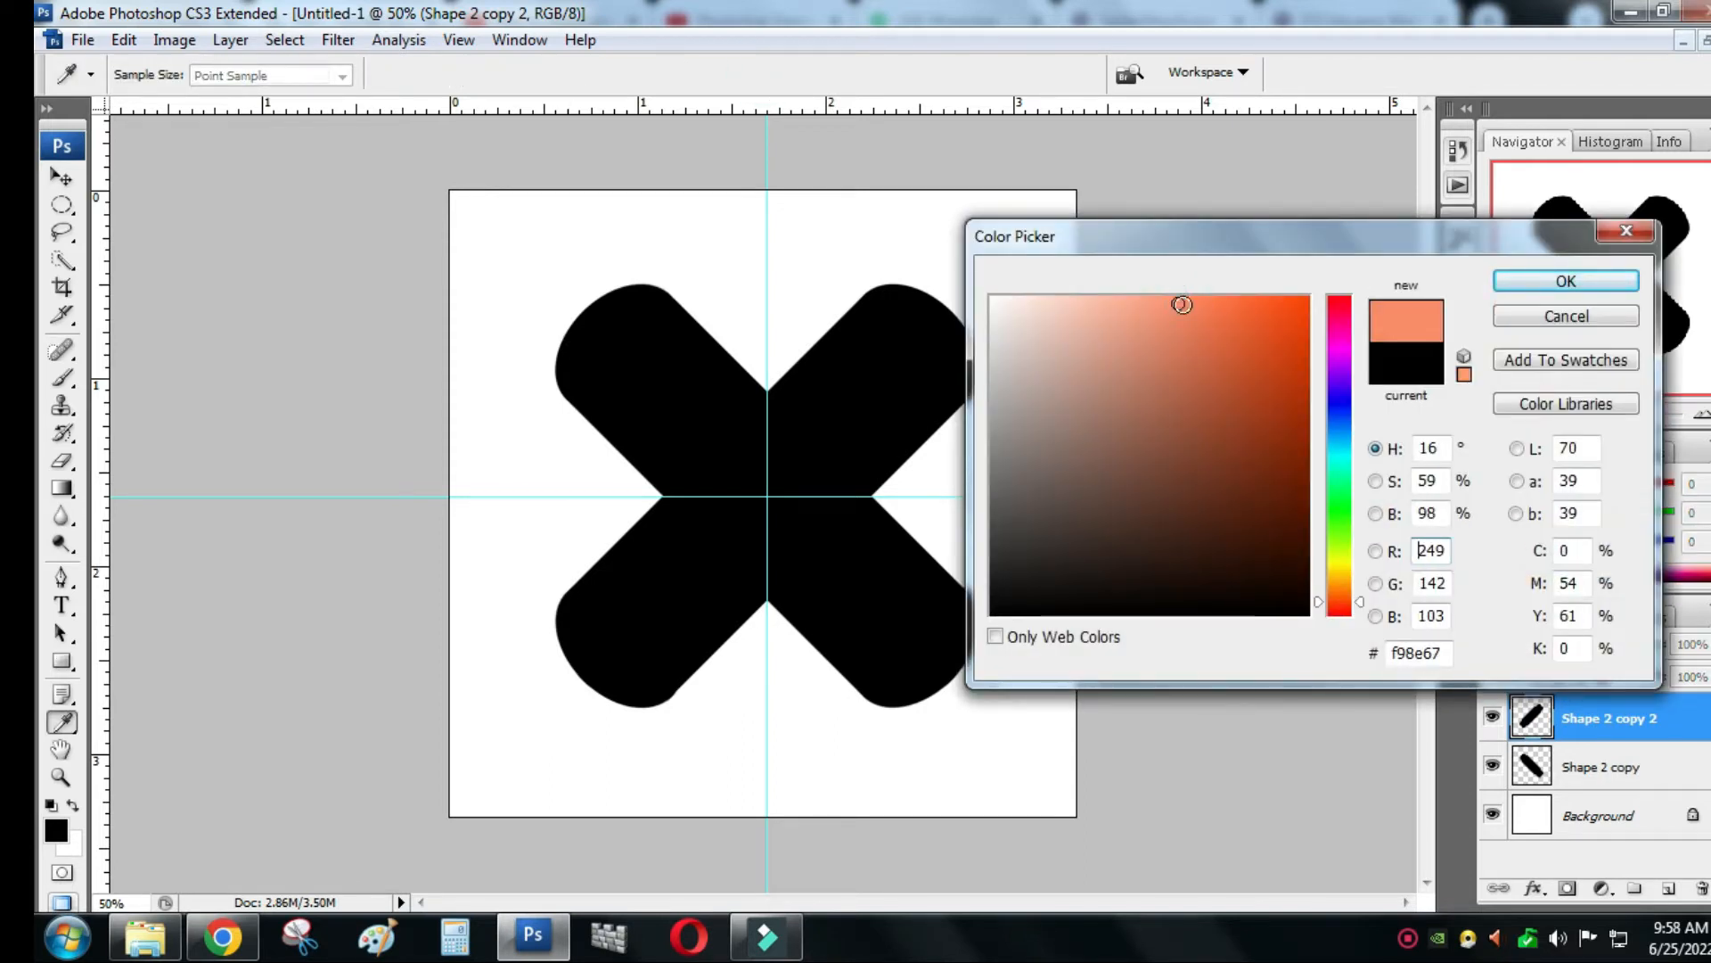
pyautogui.click(1213, 302)
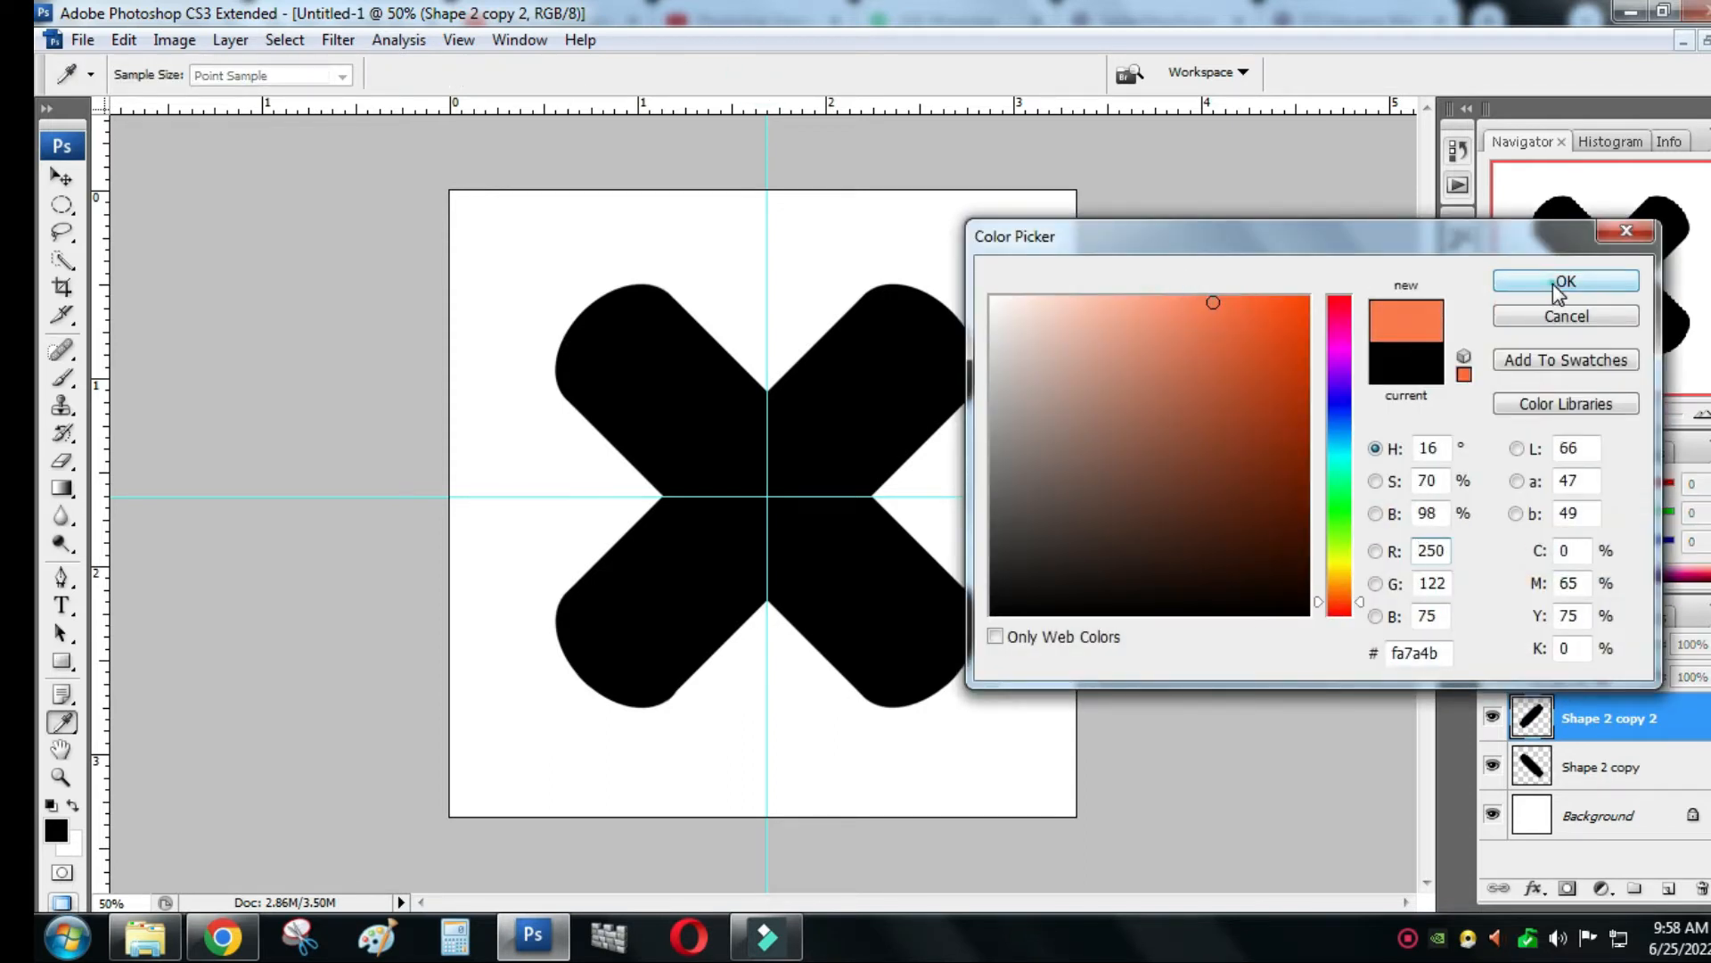
pyautogui.click(1553, 283)
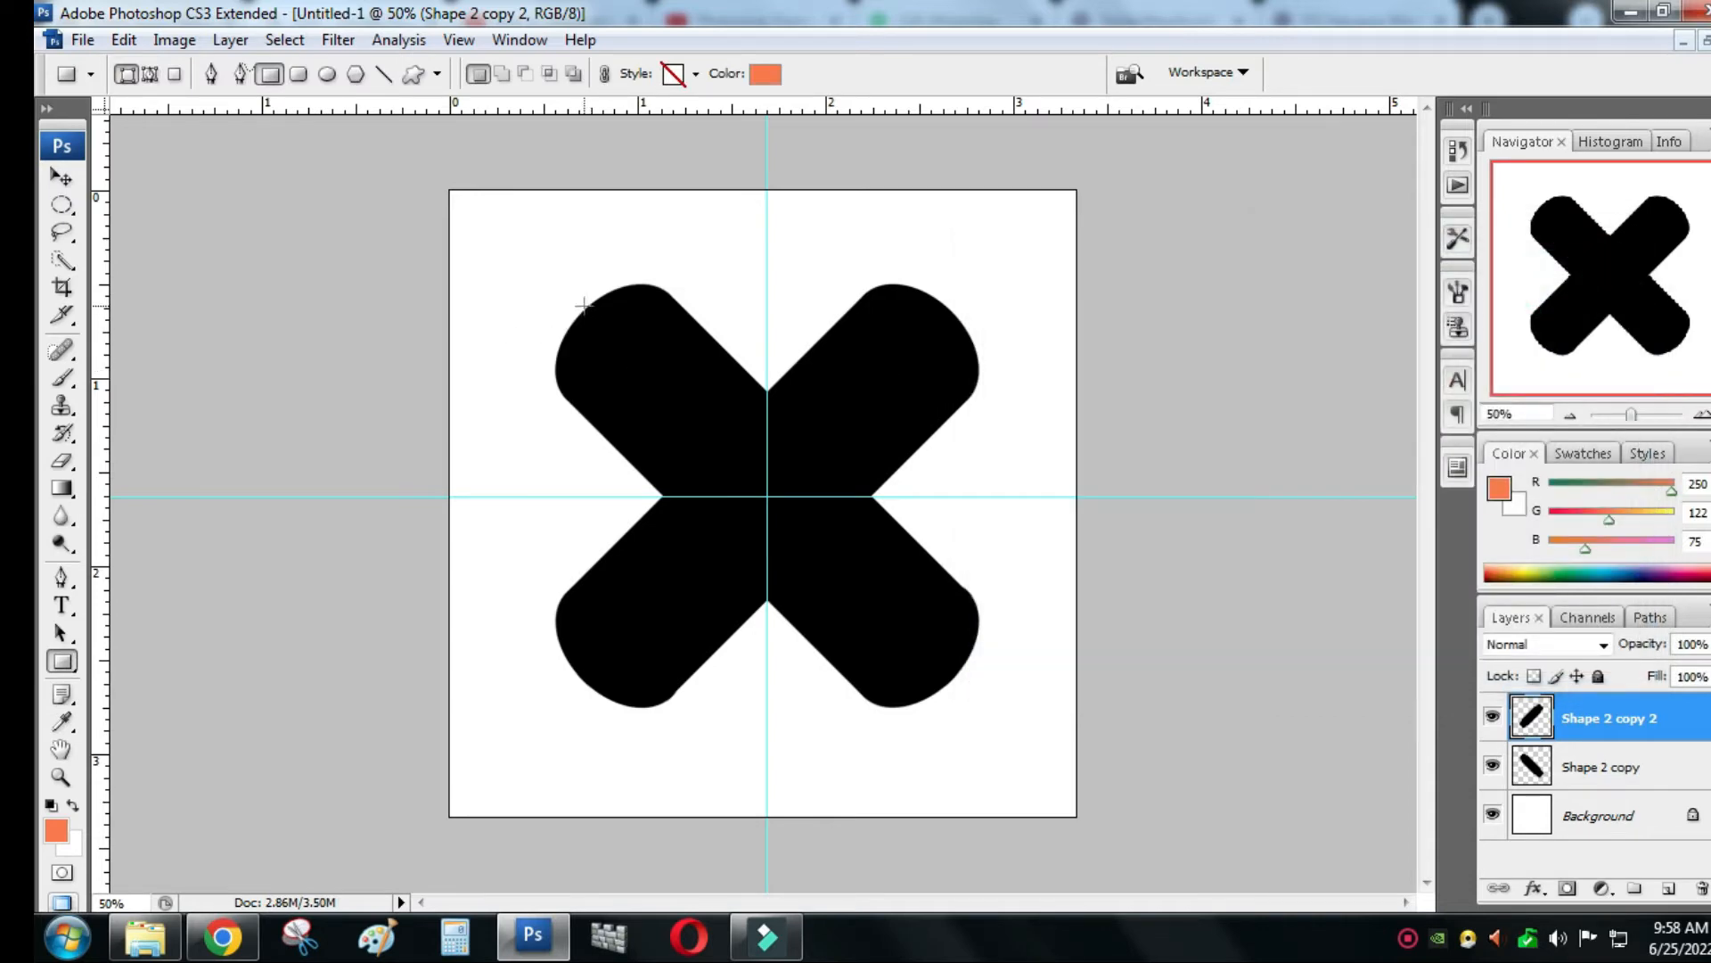
pyautogui.moveTo(581, 308); pyautogui.dragTo(952, 705)
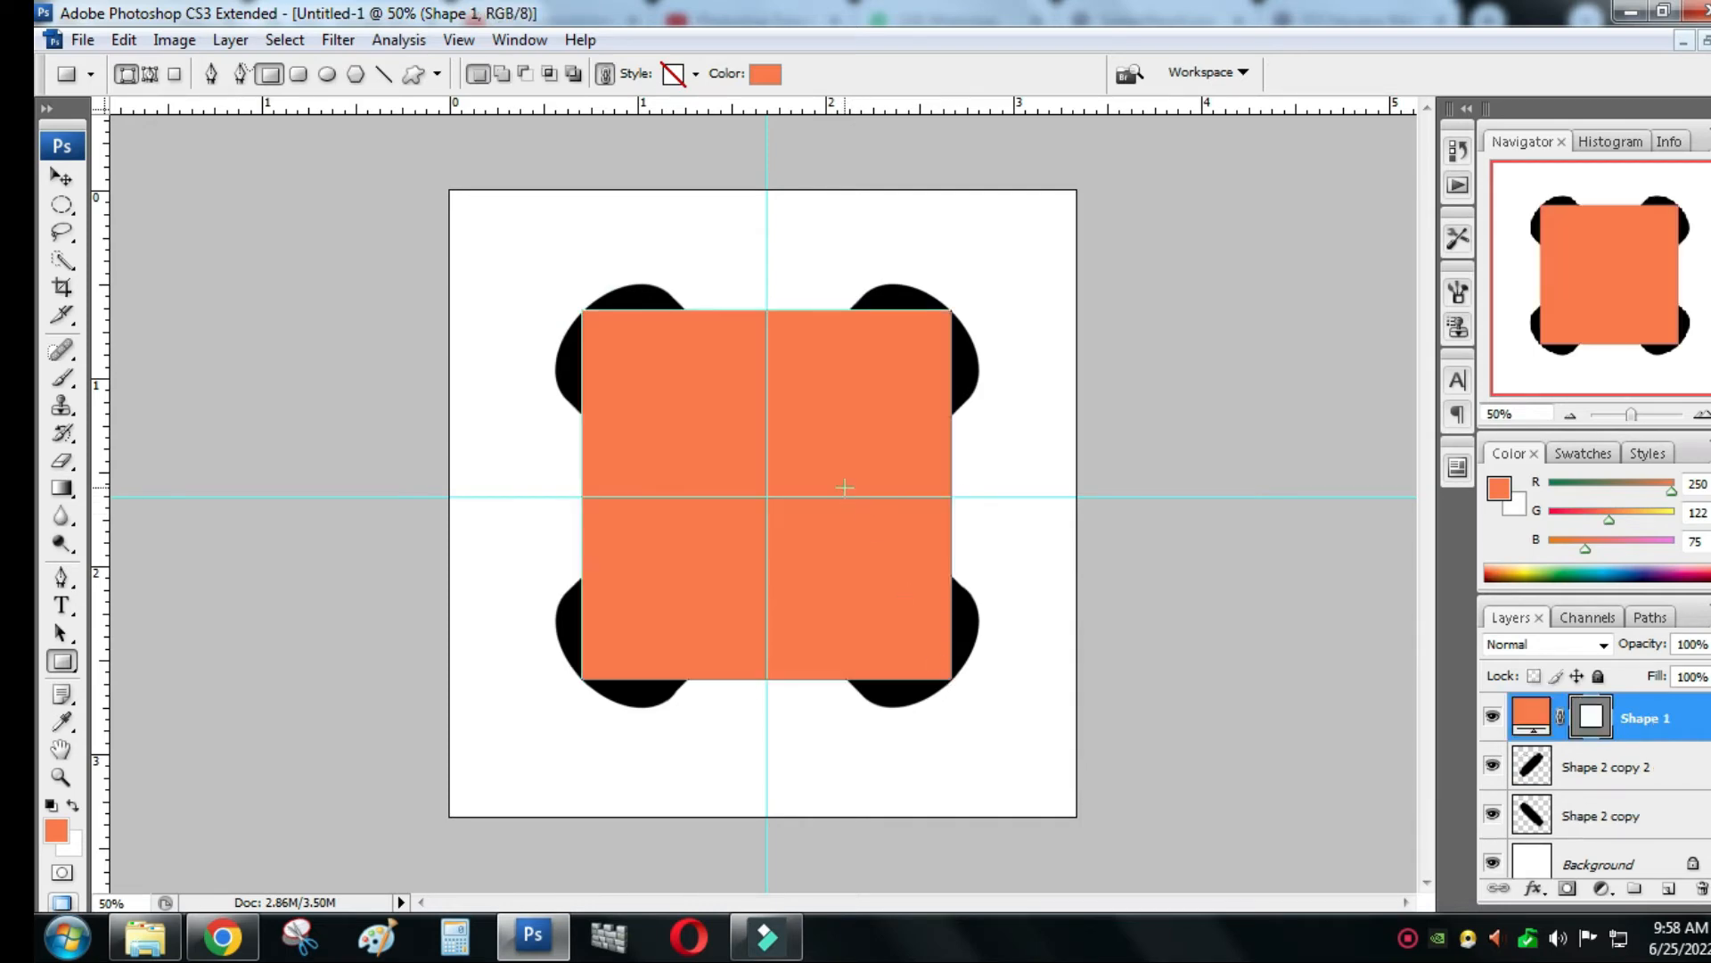
# - Rasterize the orange square's layer and set its opacity to 61%
pyautogui.rightClick(1662, 720)
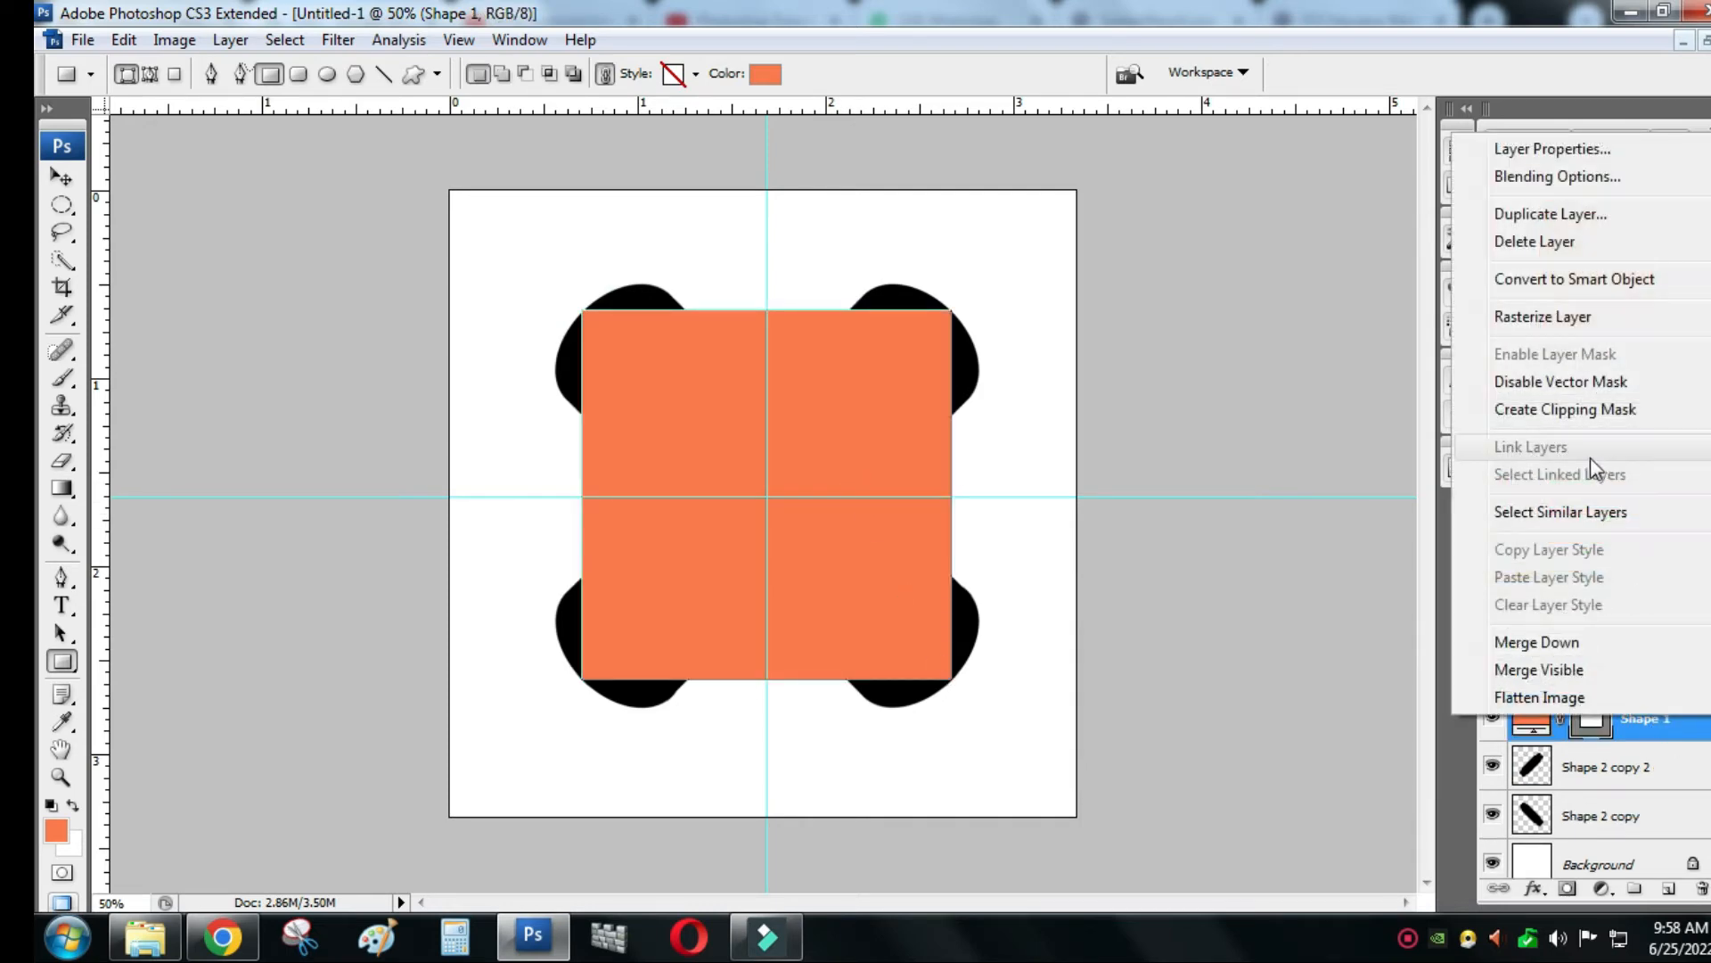
pyautogui.click(1545, 320)
pyautogui.rightClick(1627, 713)
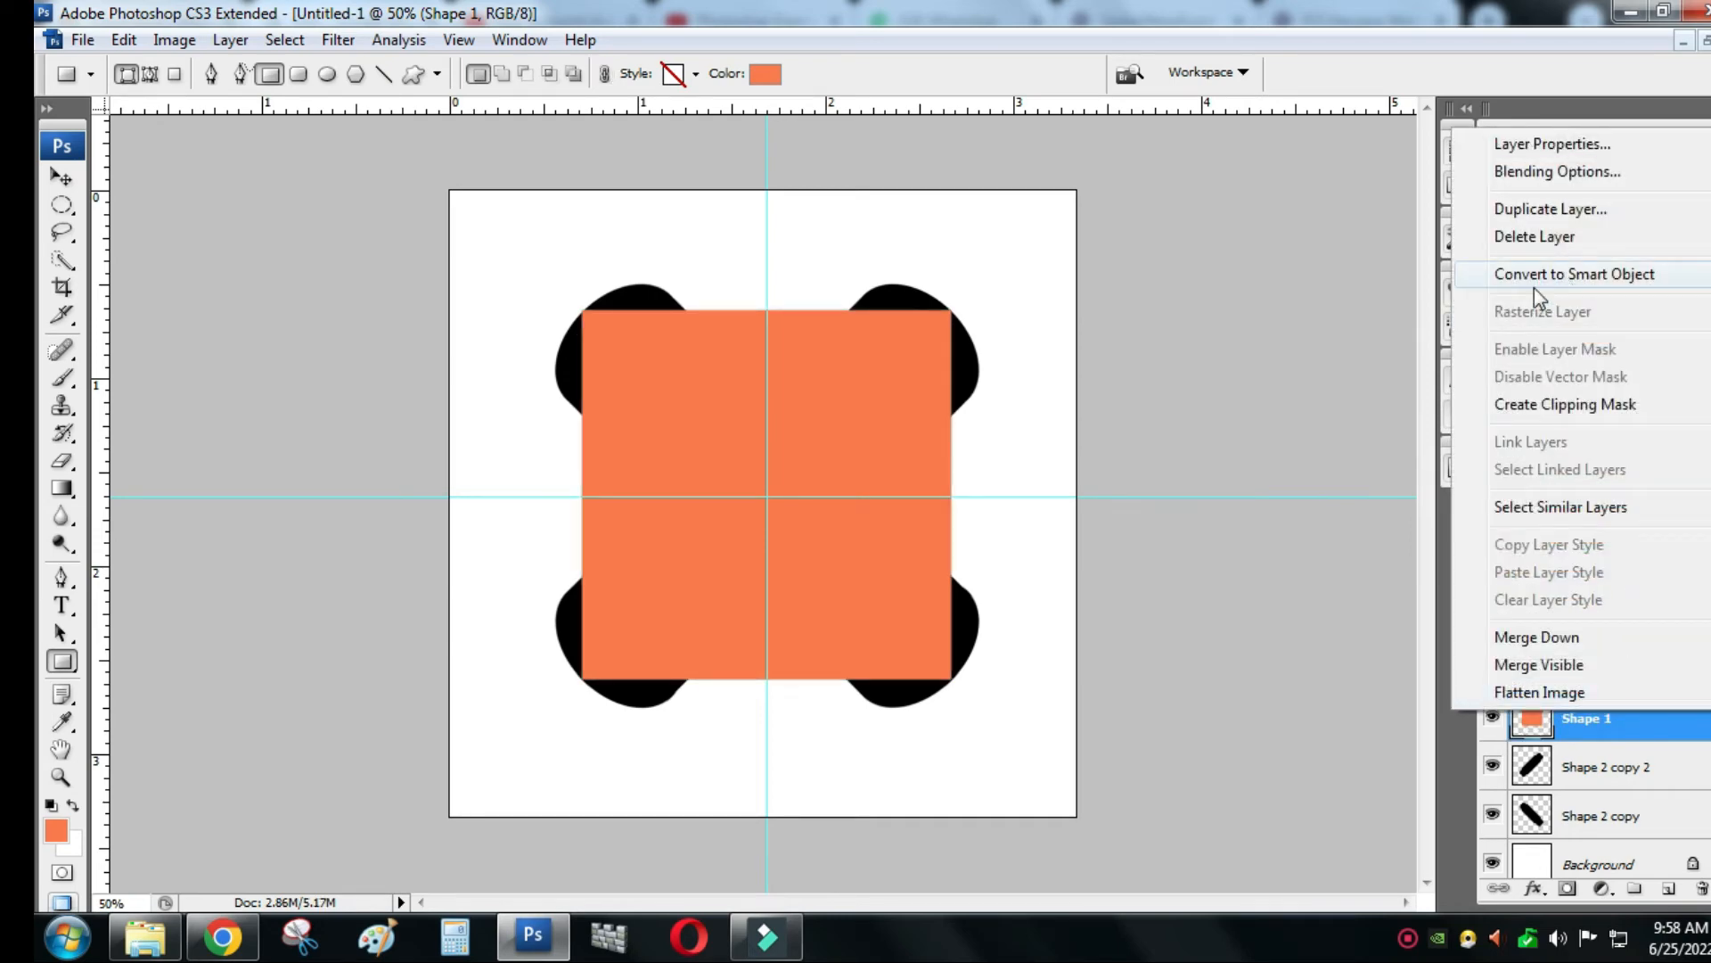
pyautogui.click(1183, 259)
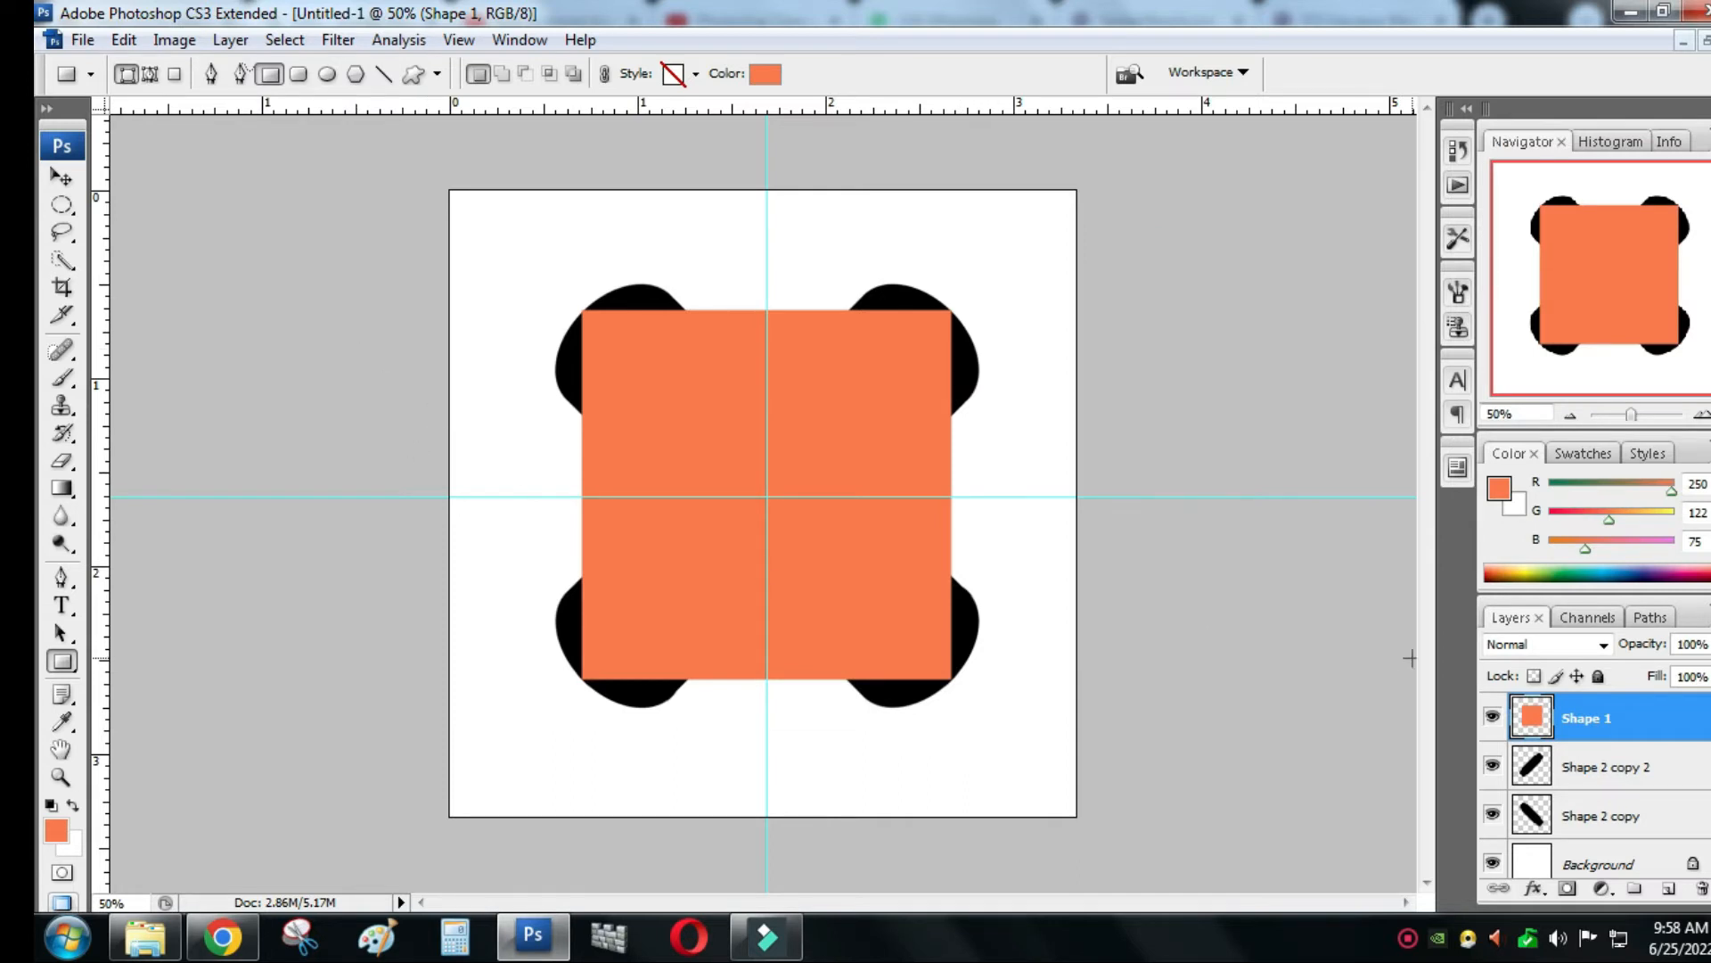
pyautogui.click(1709, 645)
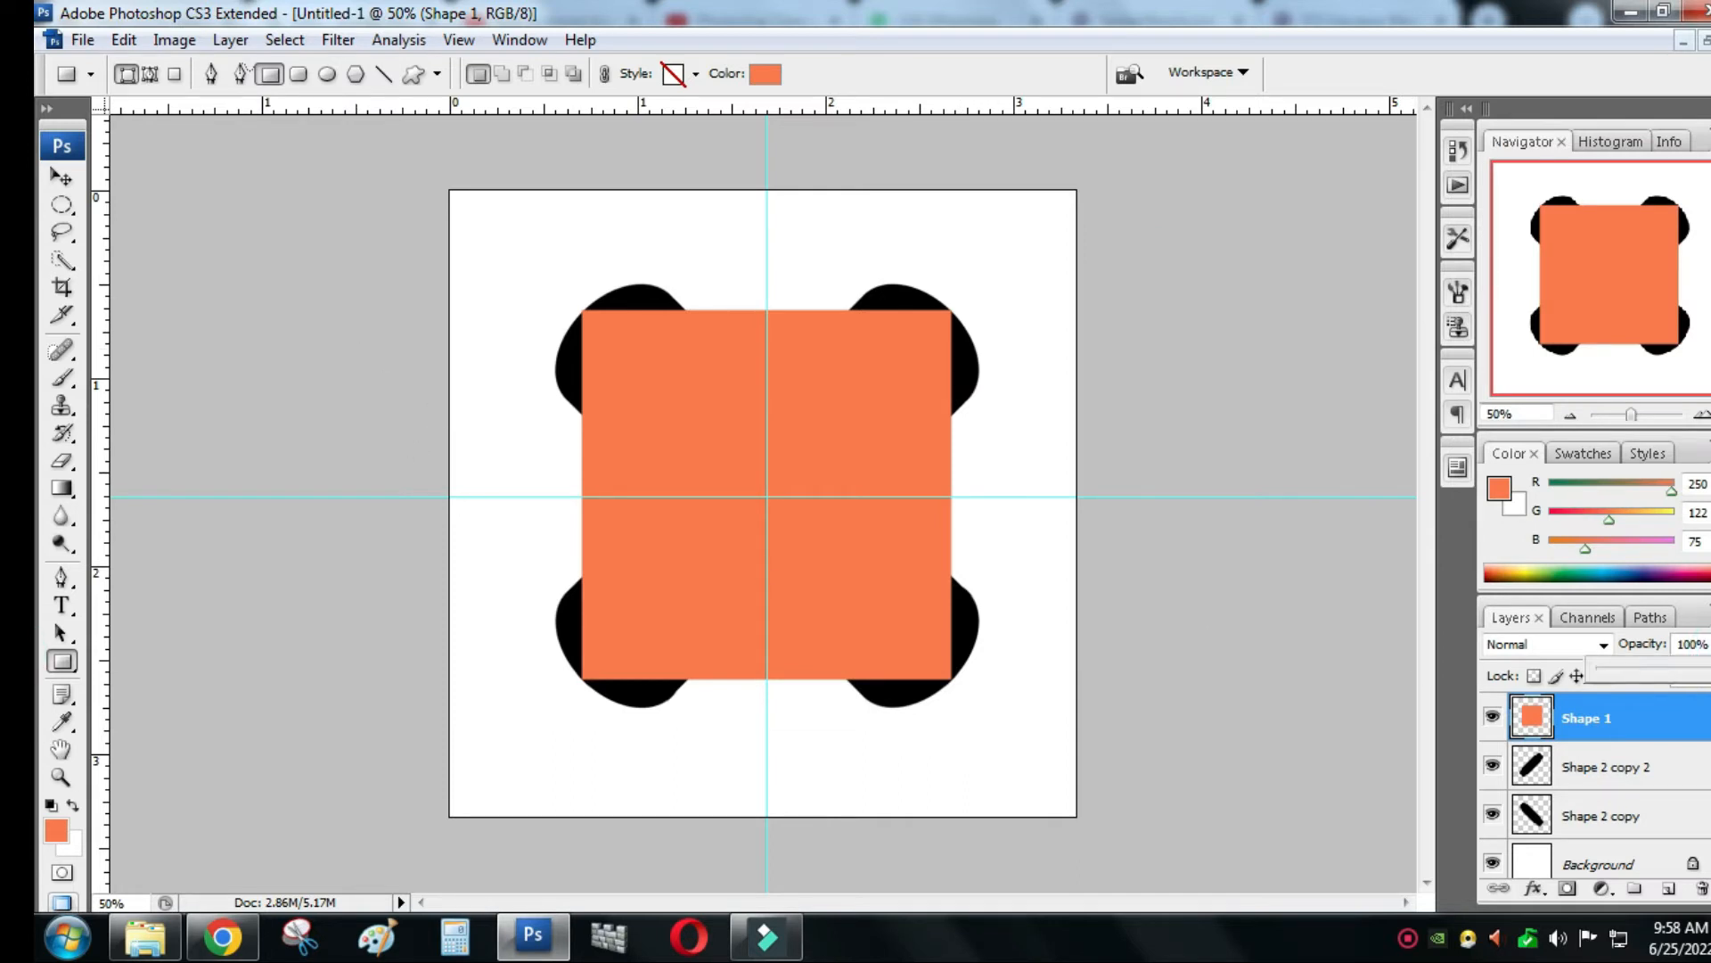
pyautogui.moveTo(1707, 674); pyautogui.dragTo(1678, 677)
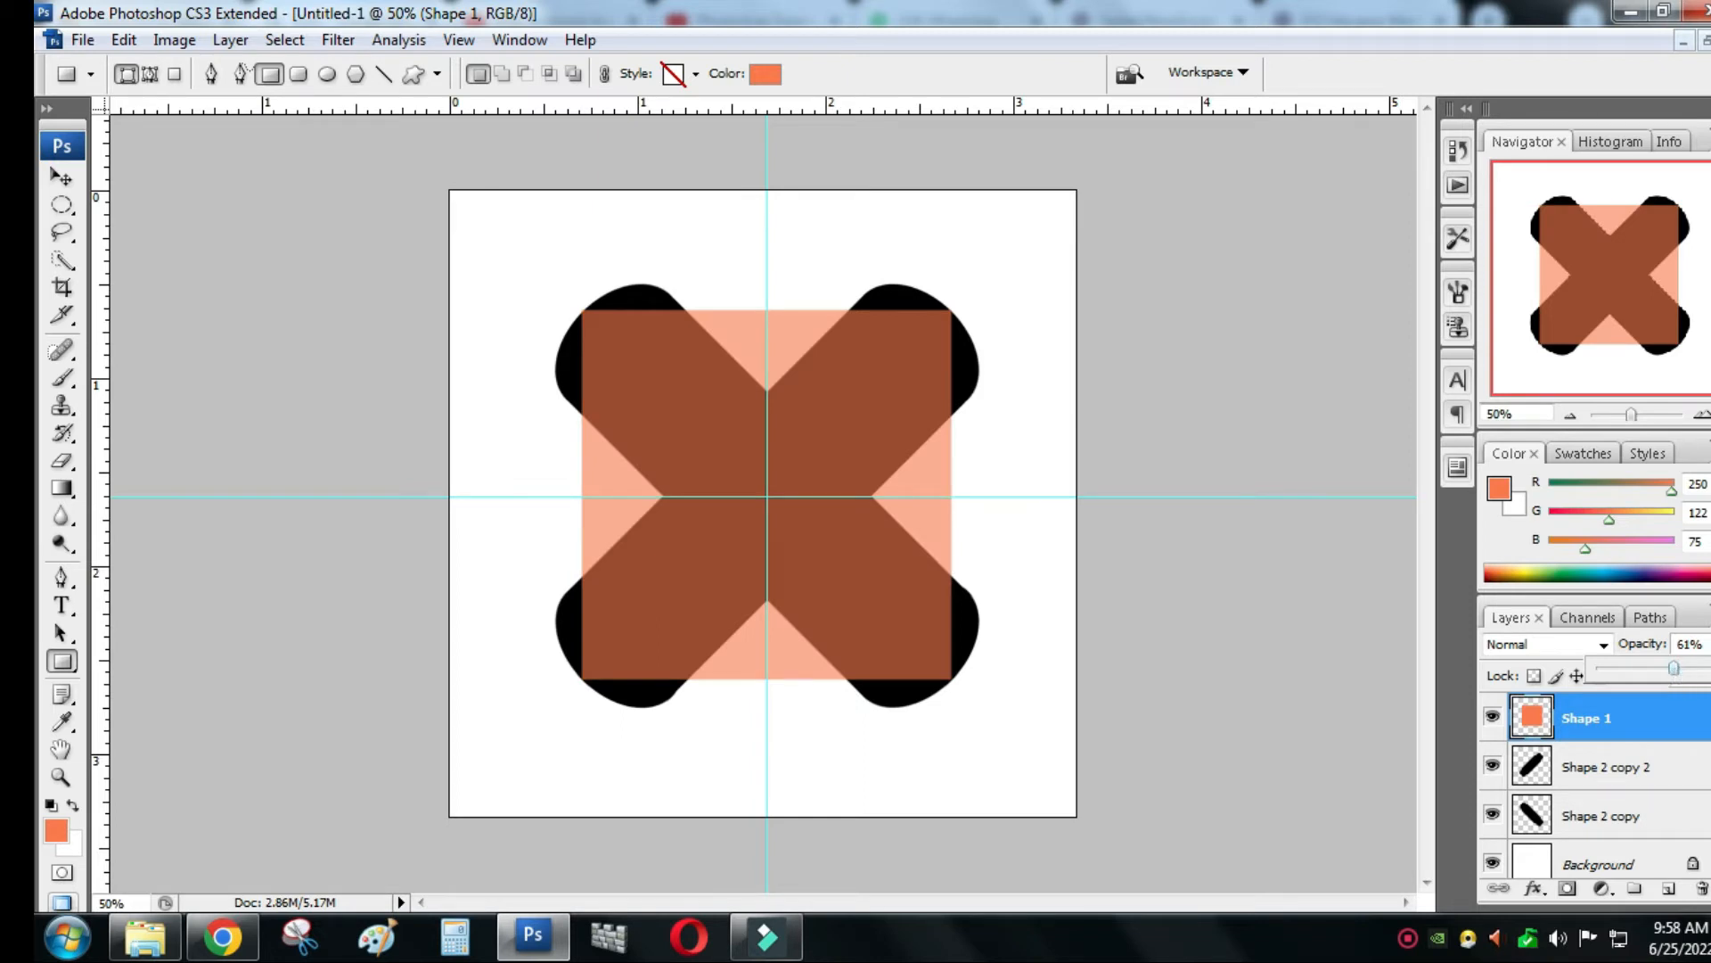
pyautogui.press('Return')
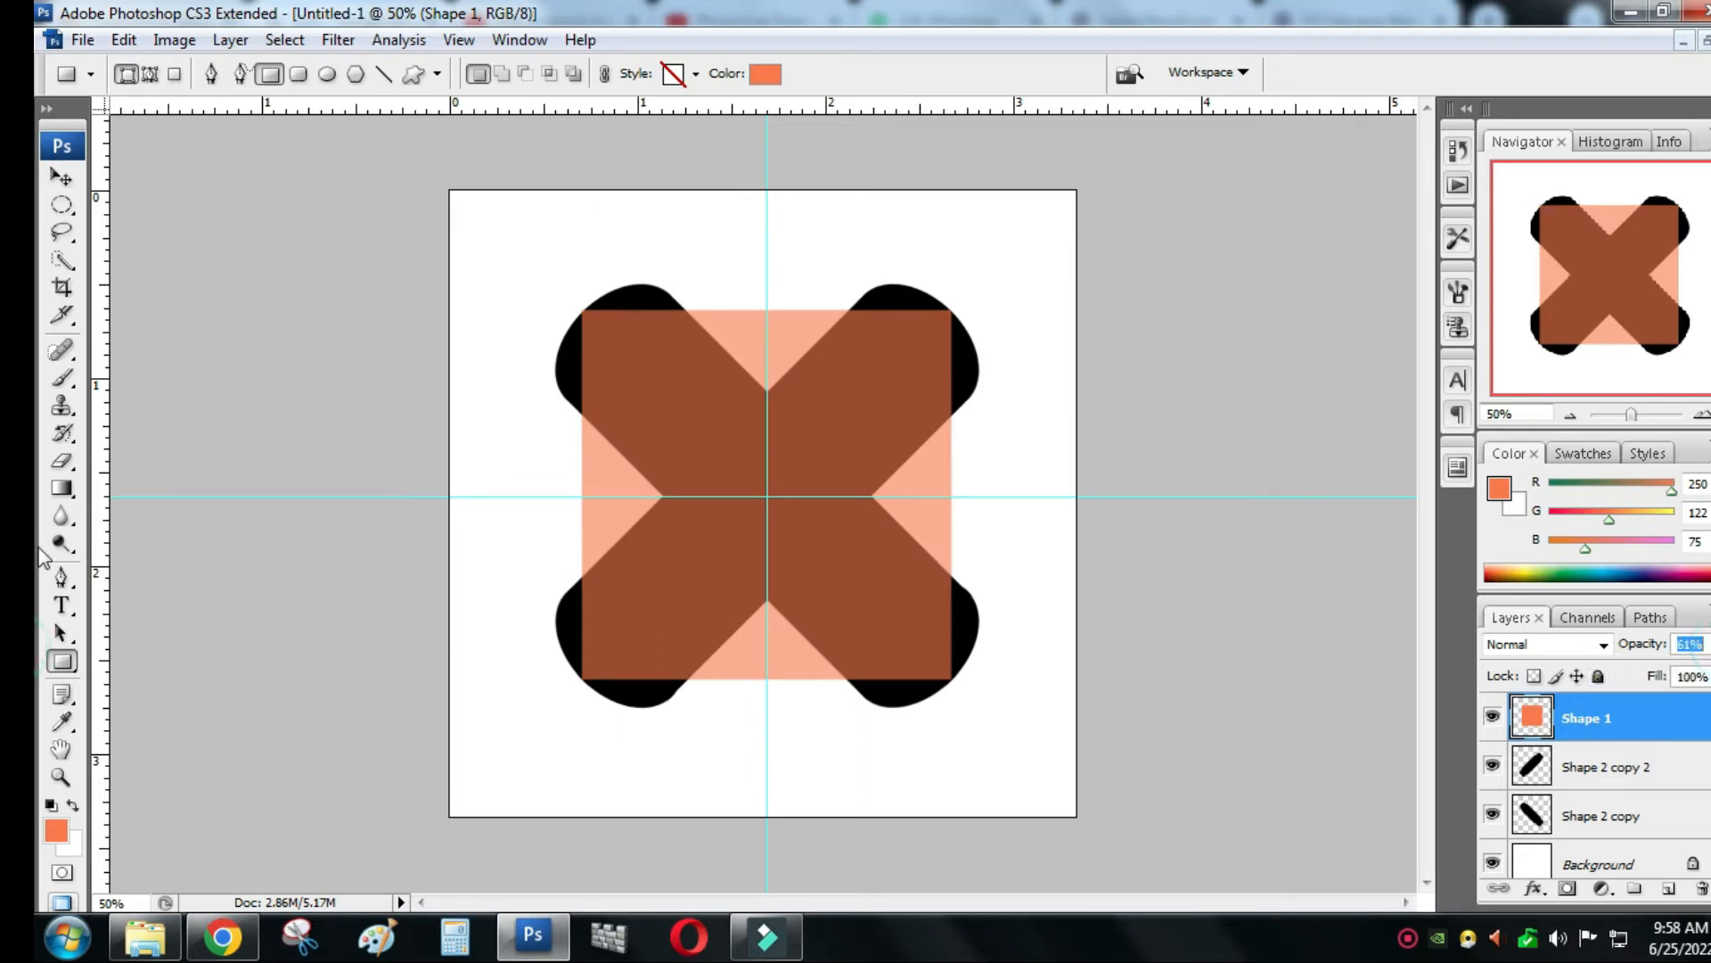
# - Draw a closed pen path curving between the bars' crossings on the square's bottom and left edges, enclosing its lower-left corner
pyautogui.click(62, 576)
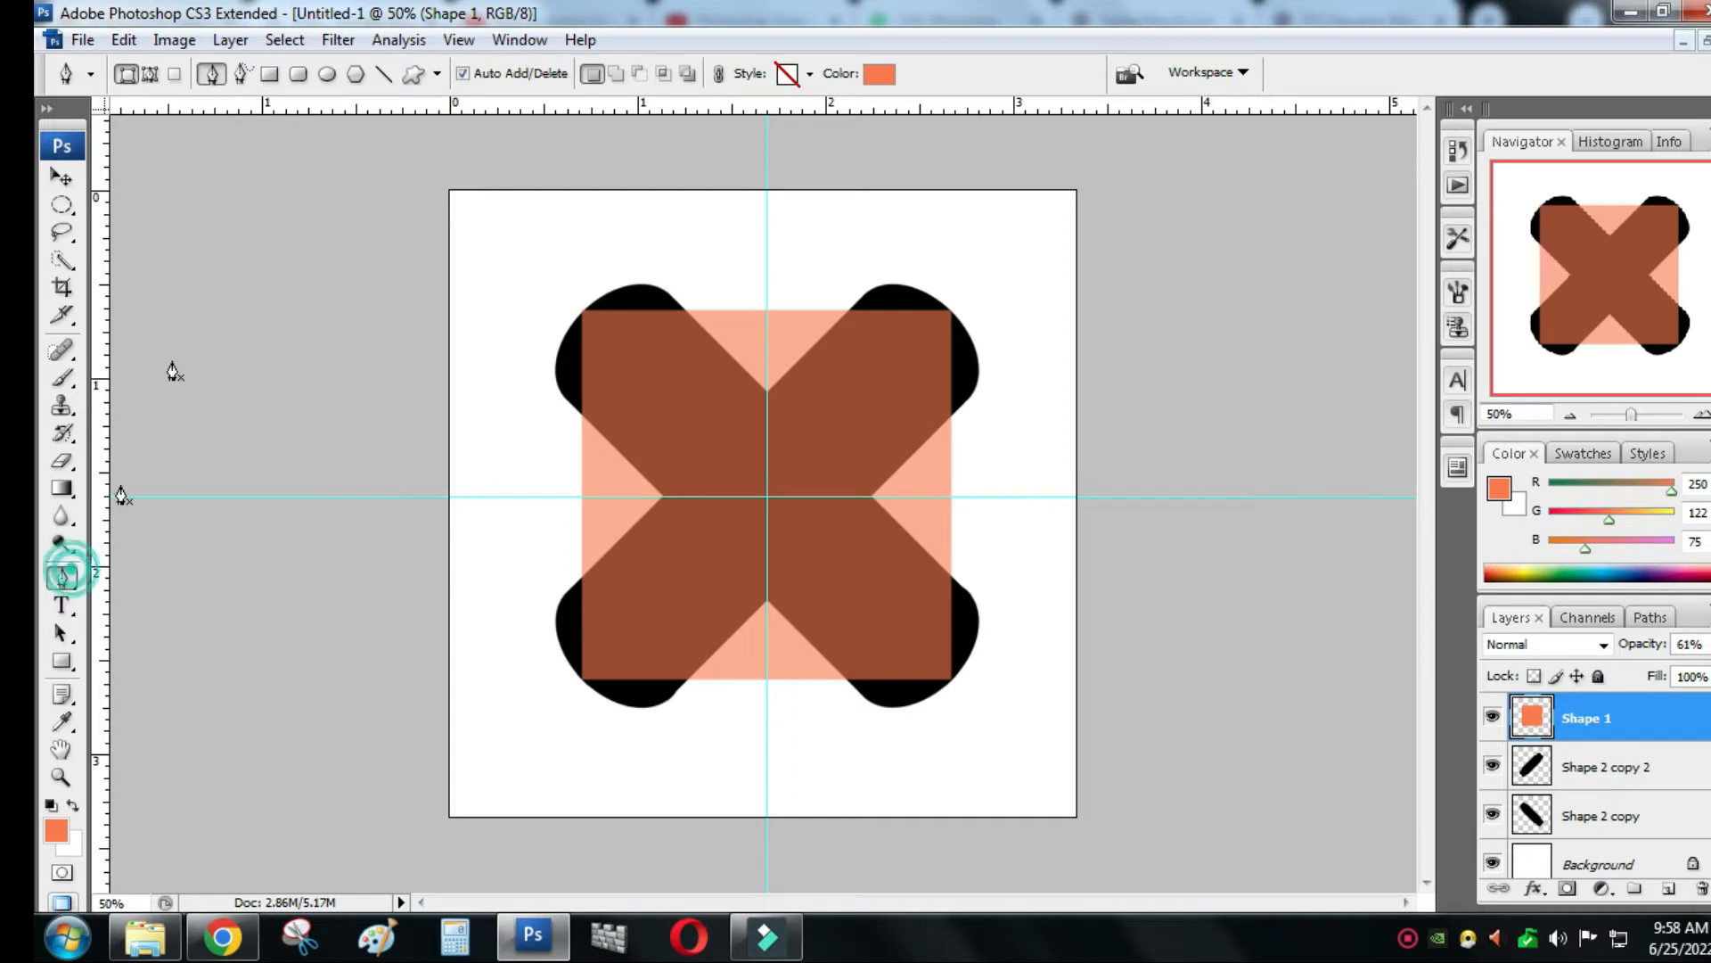
pyautogui.click(149, 76)
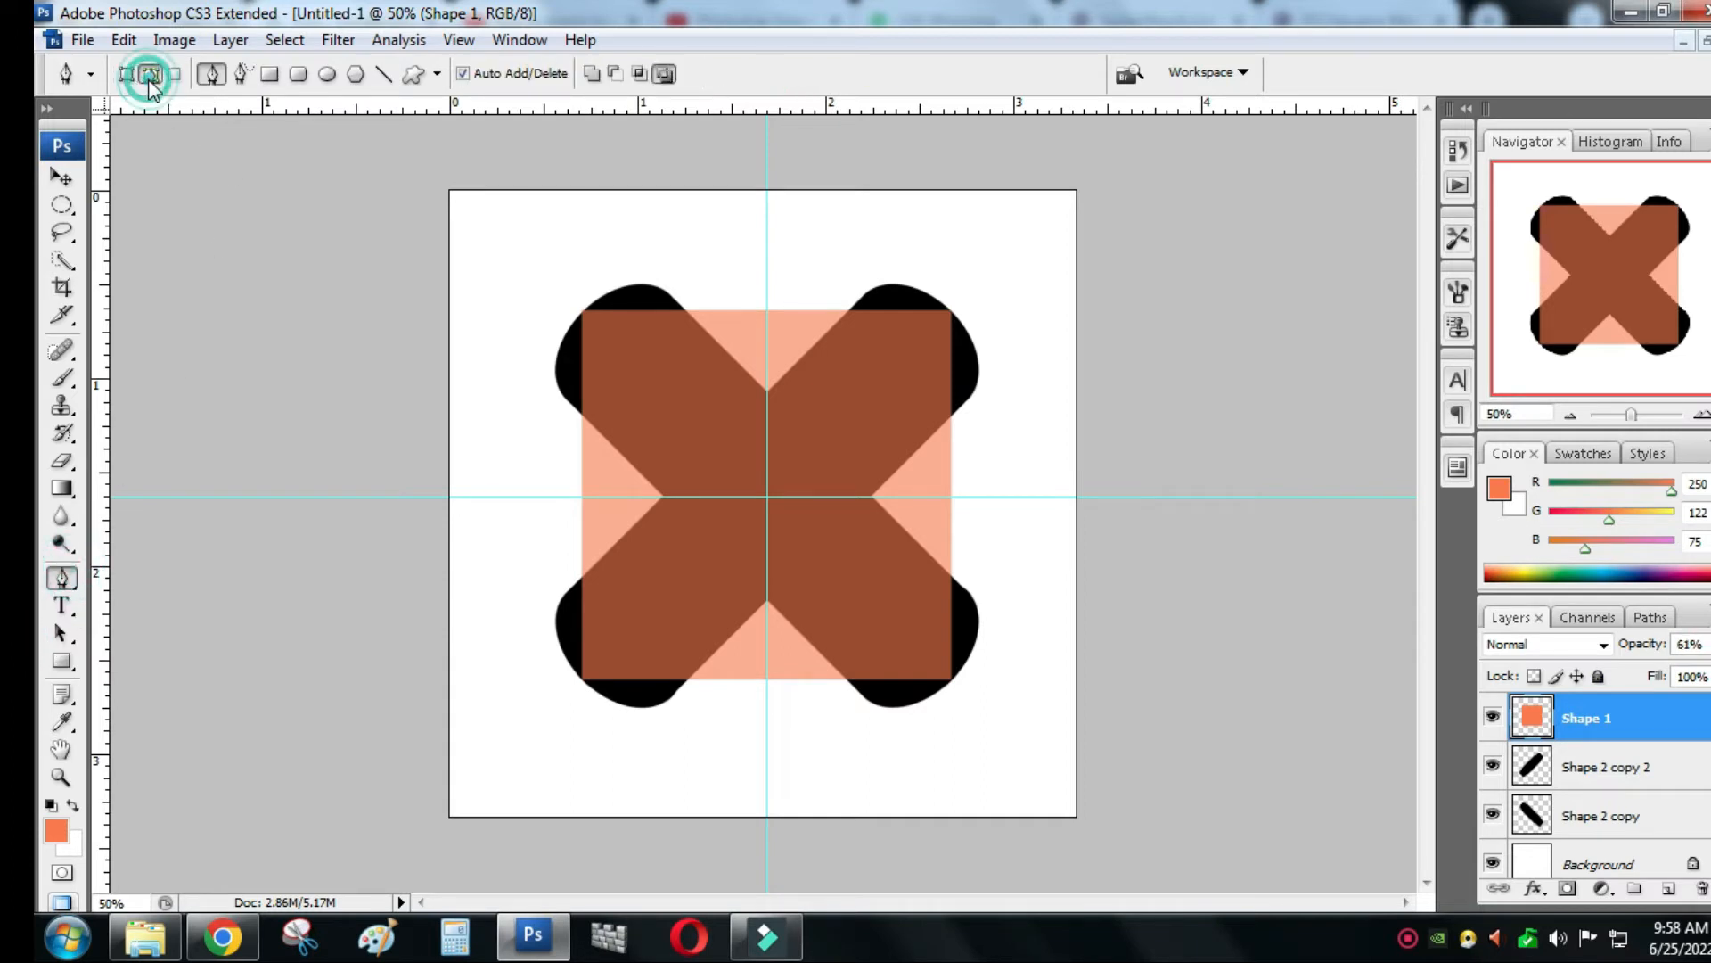
pyautogui.click(686, 680)
pyautogui.moveTo(584, 416); pyautogui.dragTo(440, 279)
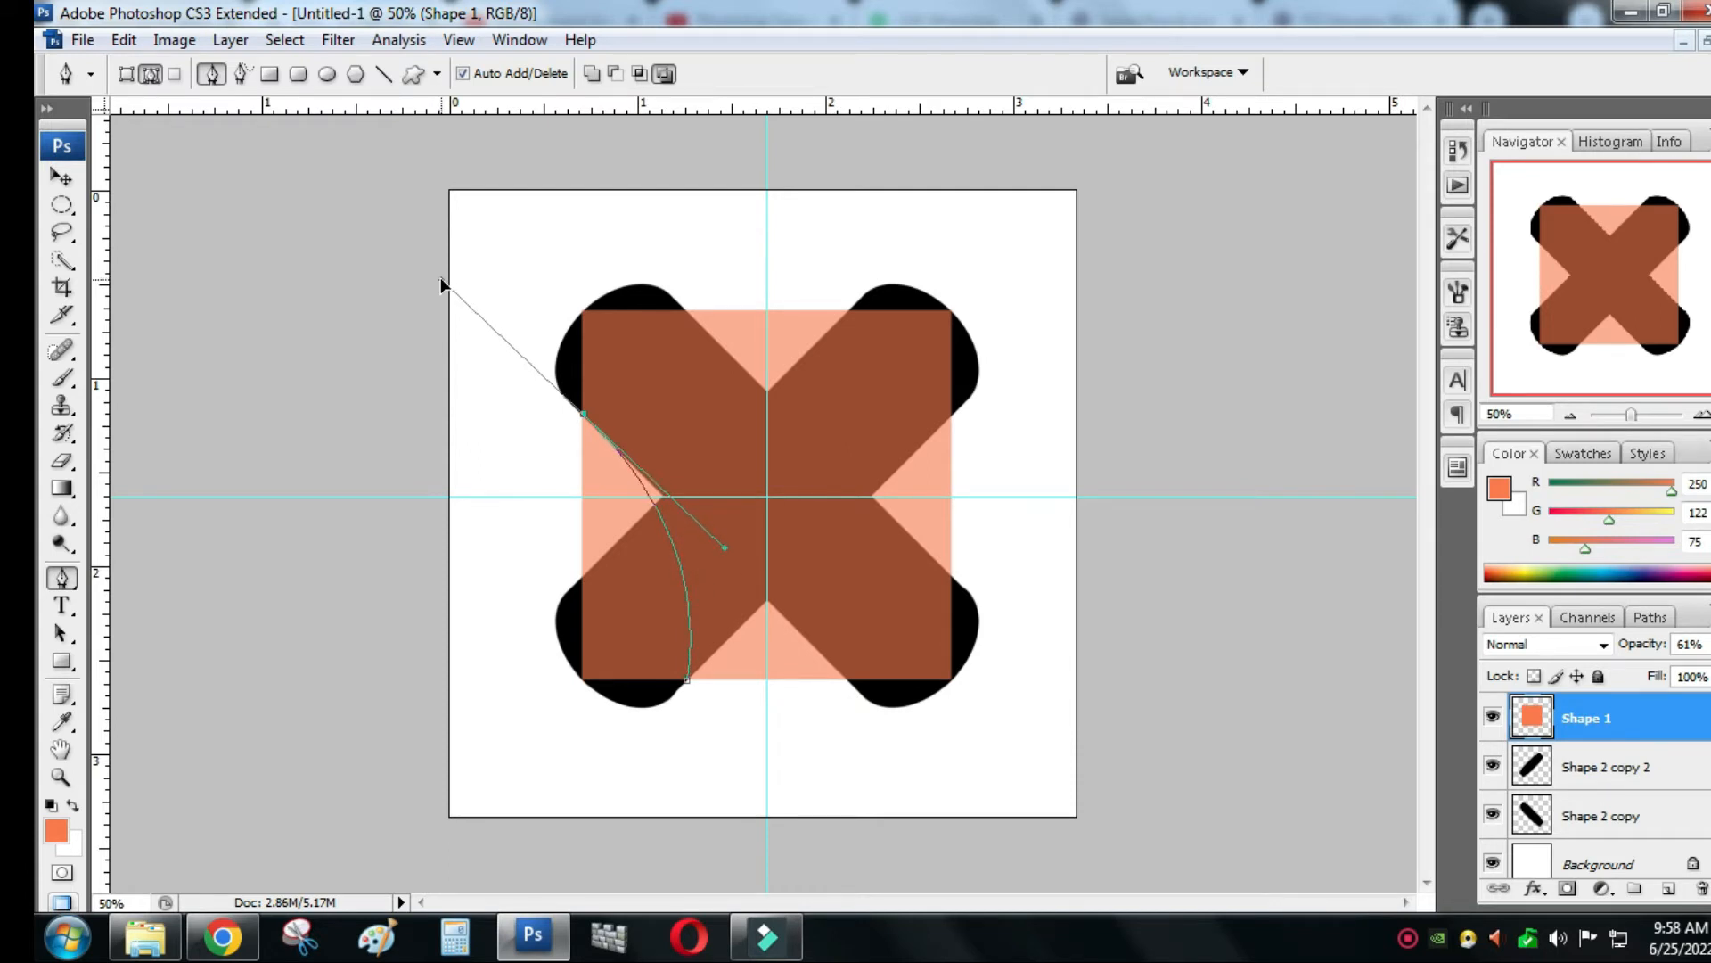
pyautogui.moveTo(441, 278); pyautogui.dragTo(417, 250)
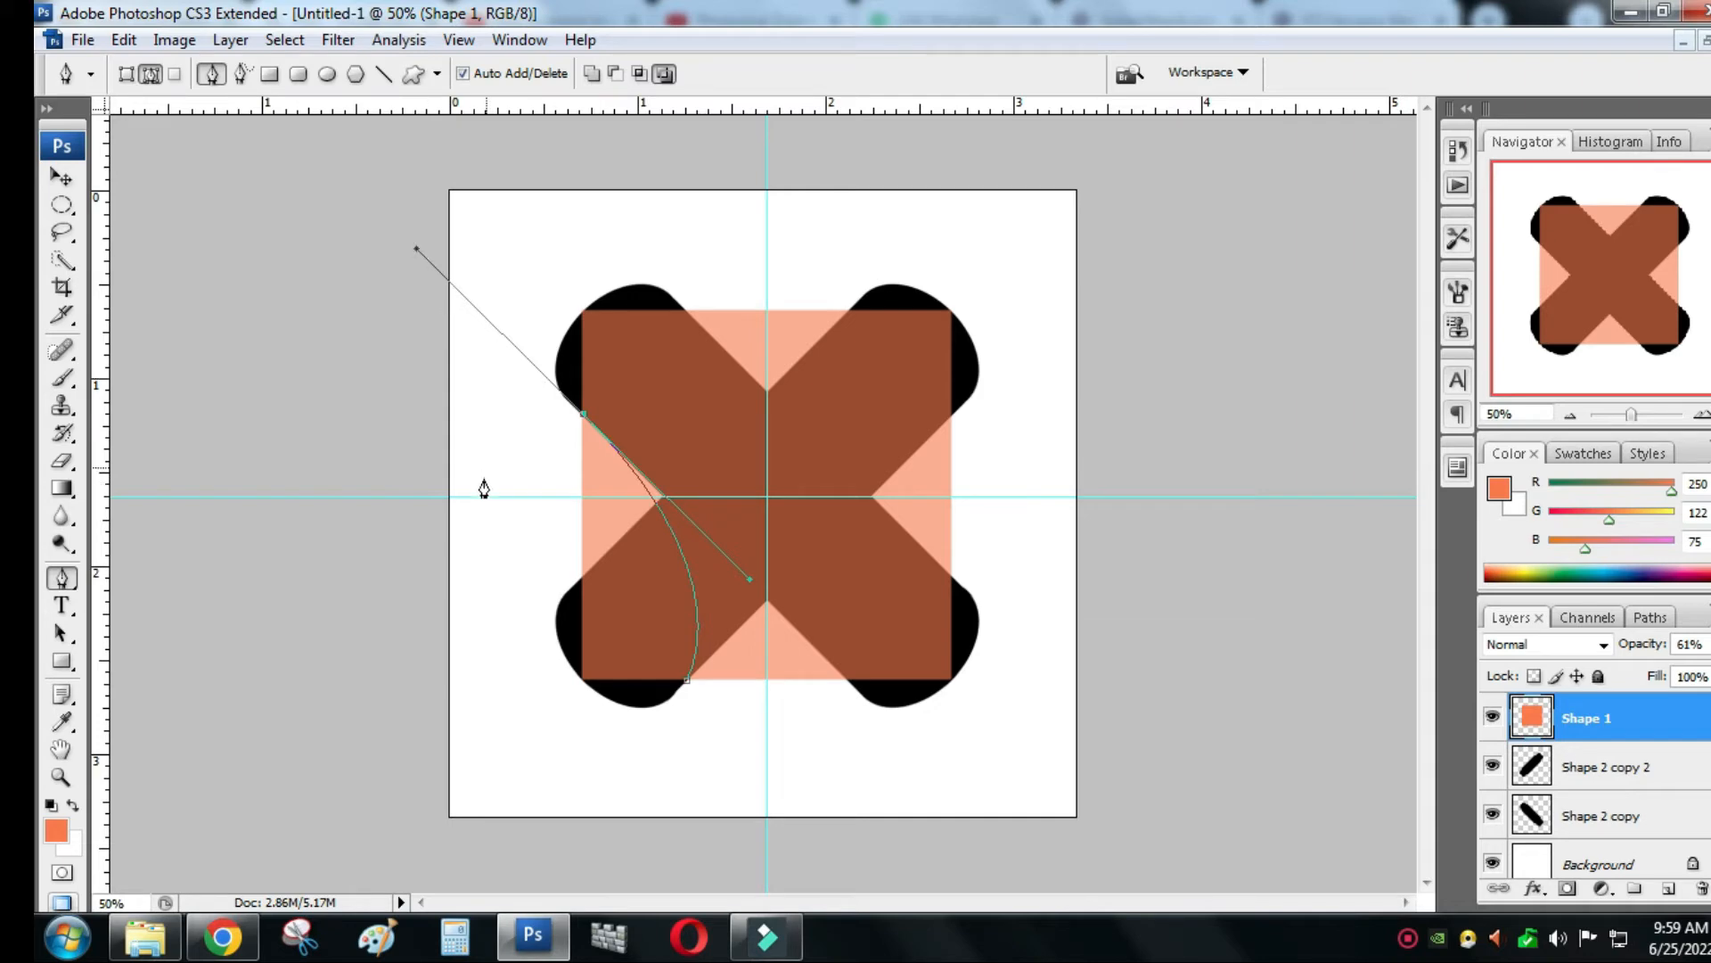
pyautogui.click(509, 729)
pyautogui.click(697, 721)
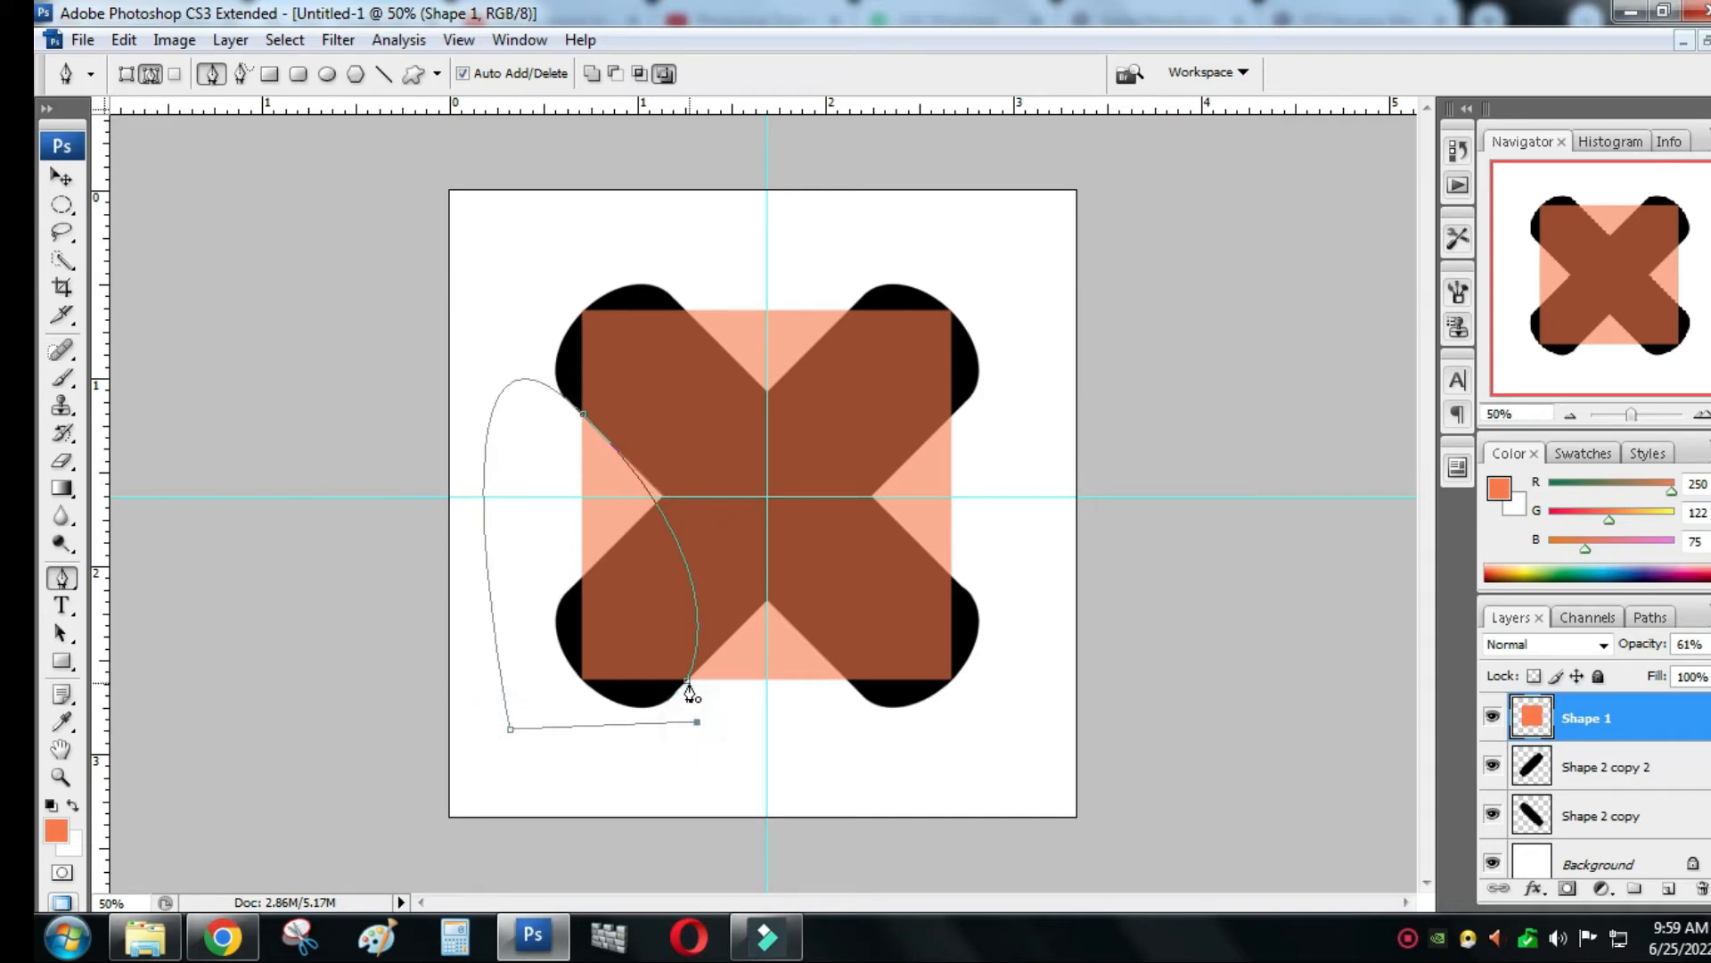
pyautogui.click(686, 680)
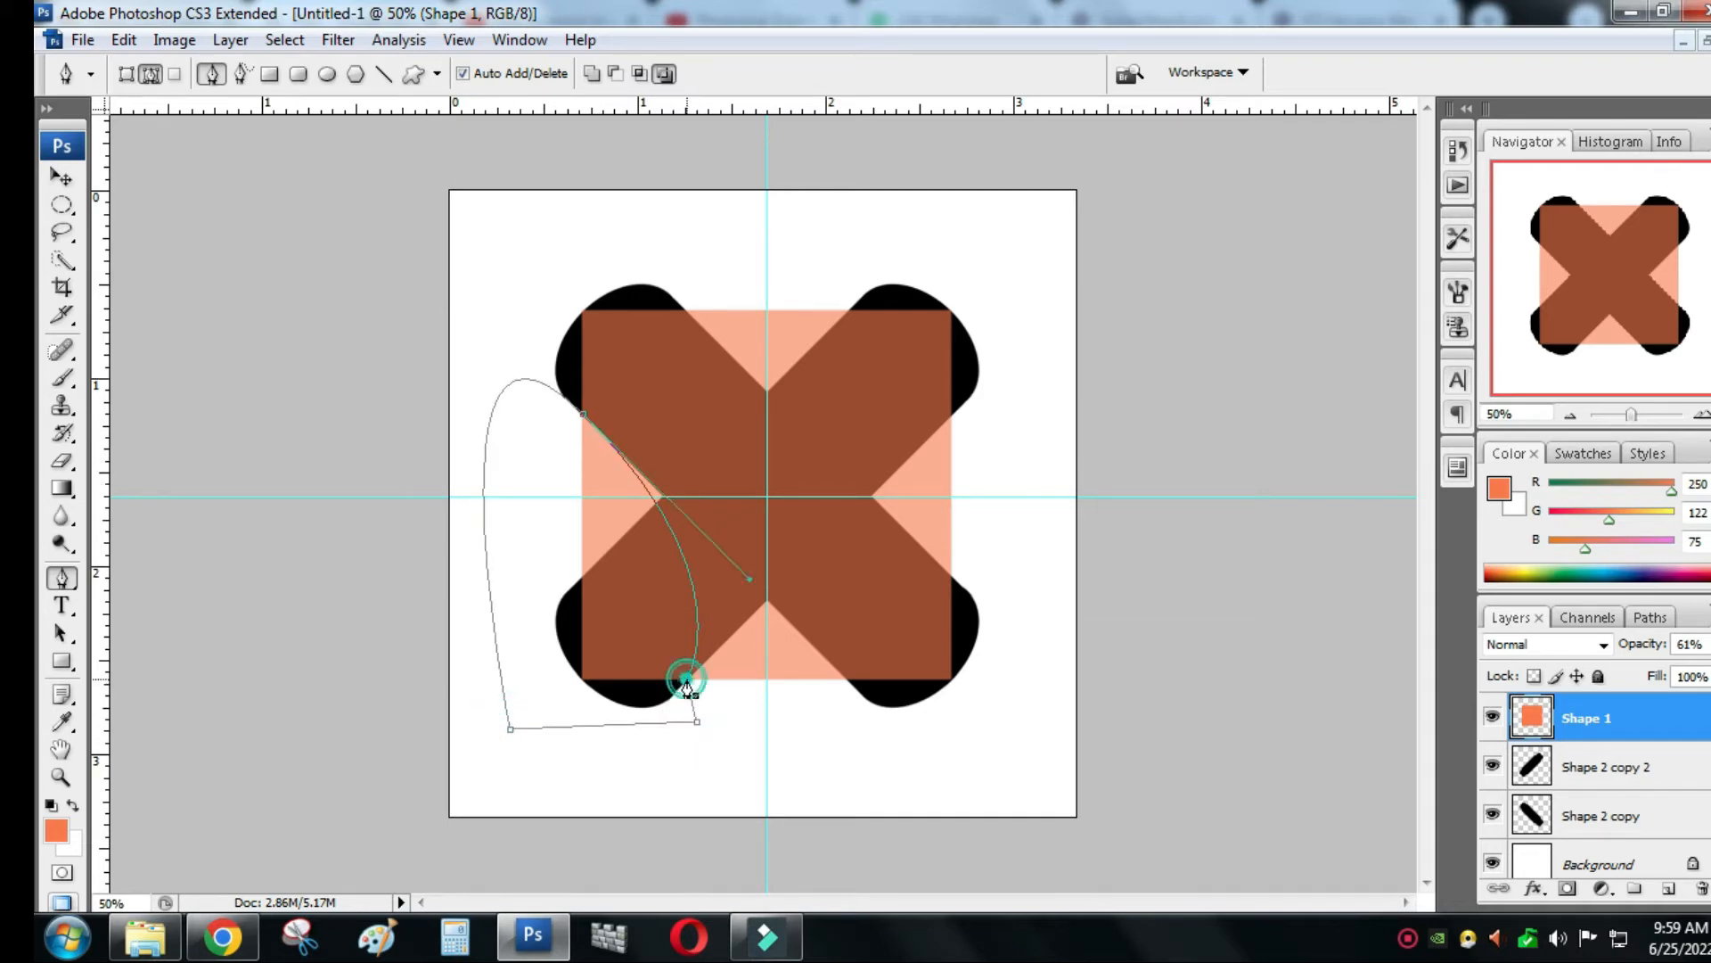
# - Convert the pen path to a selection and delete the orange square's lower-left corner inside it, clearing the selection
pyautogui.rightClick(539, 682)
pyautogui.click(624, 531)
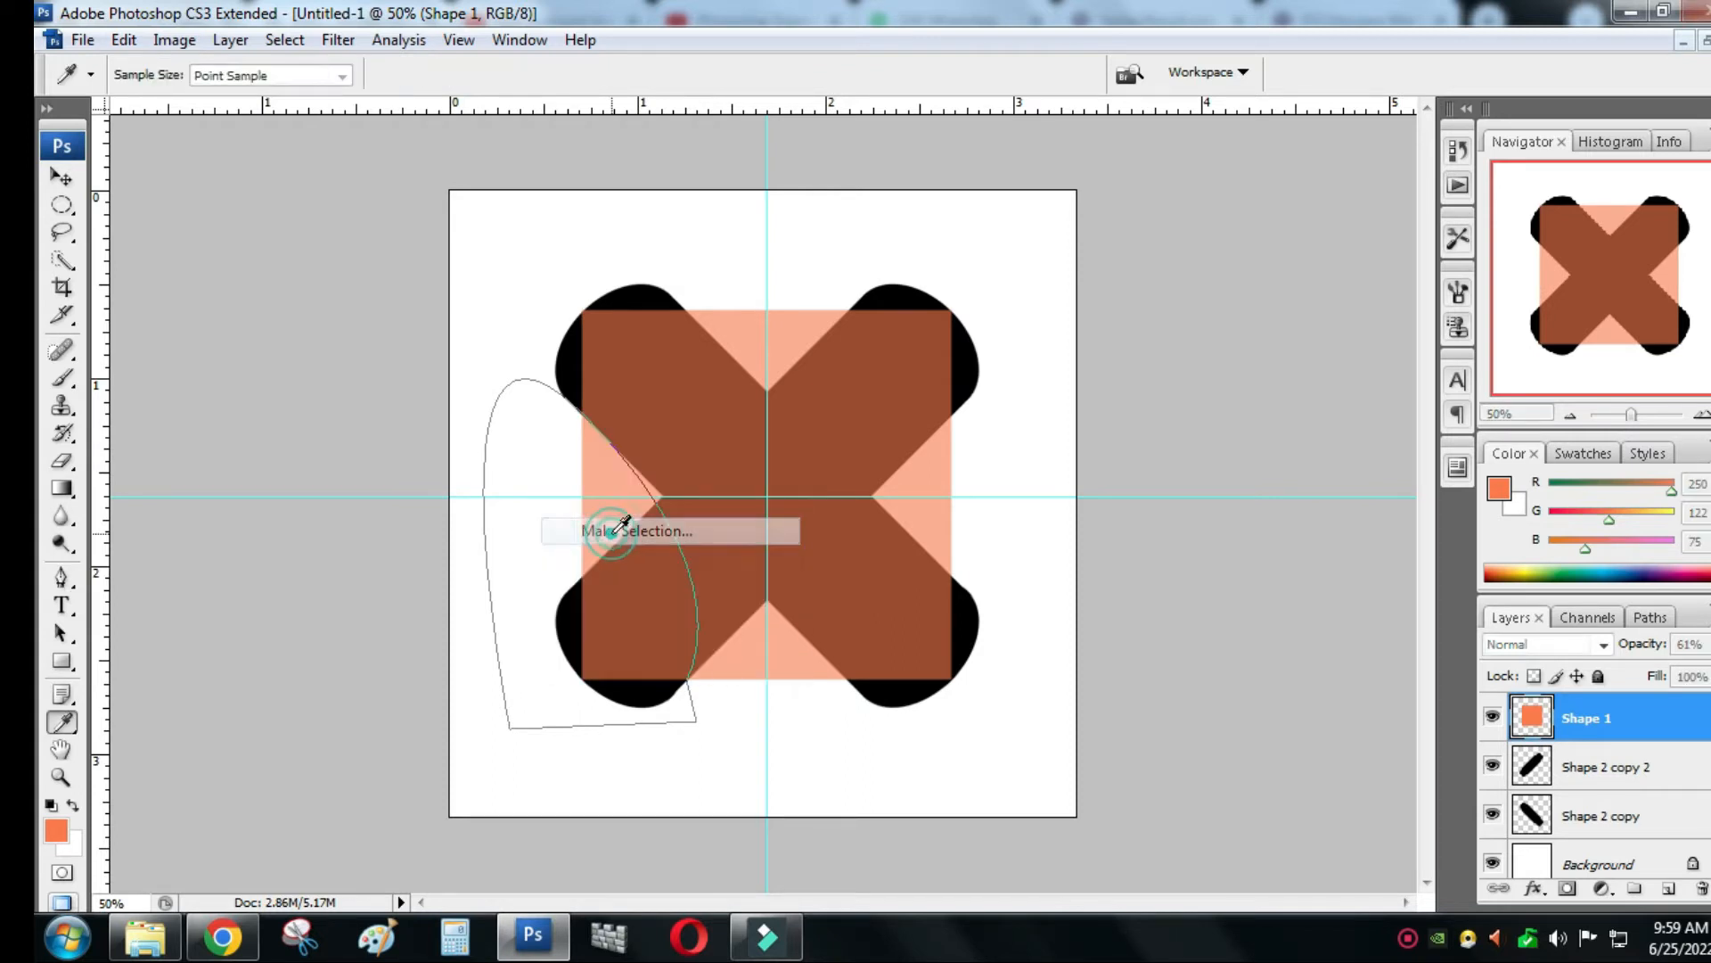
pyautogui.click(1016, 267)
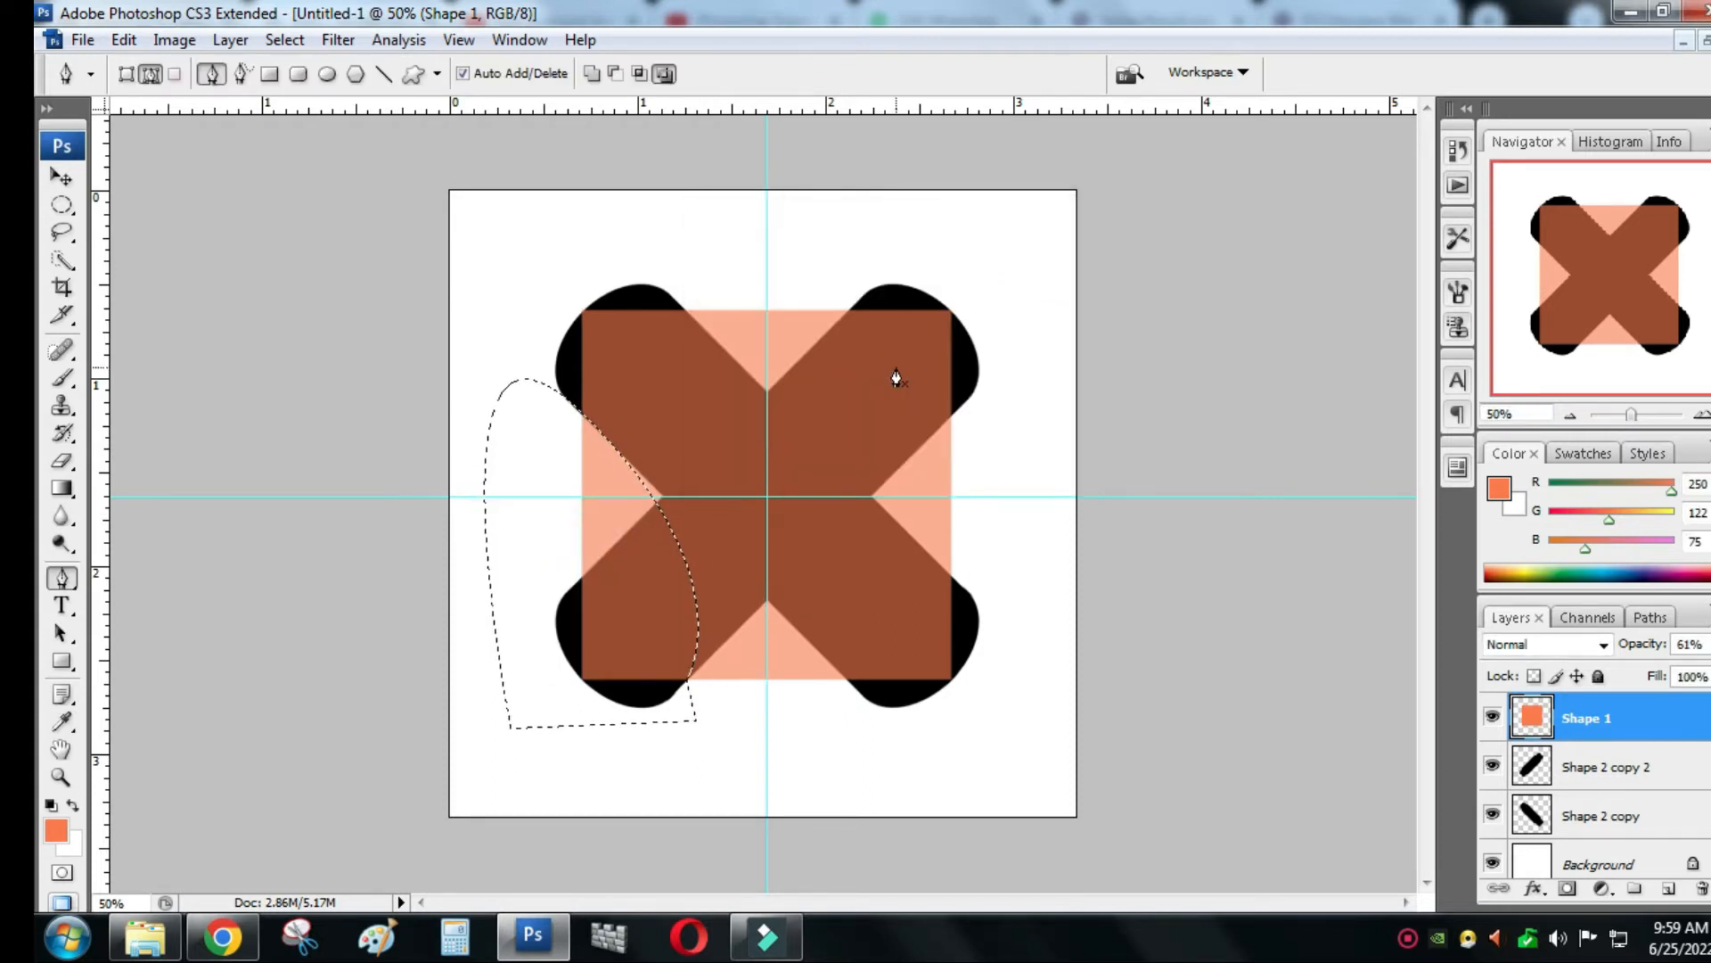
pyautogui.press('Delete')
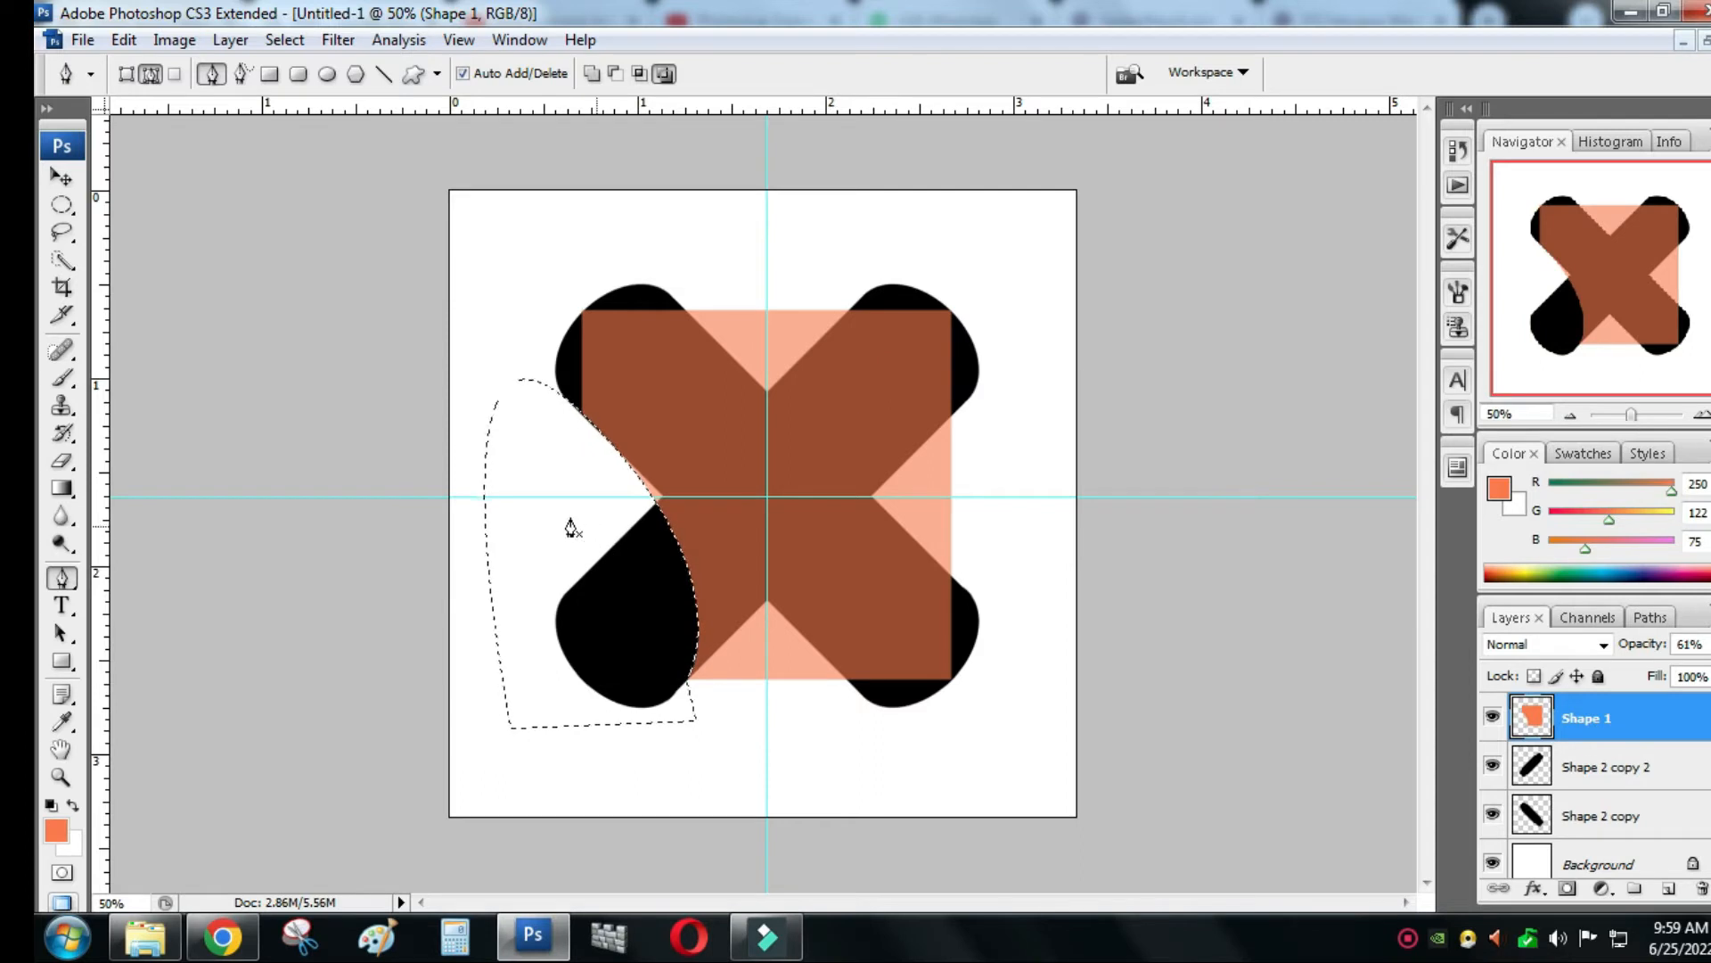
pyautogui.press('m')
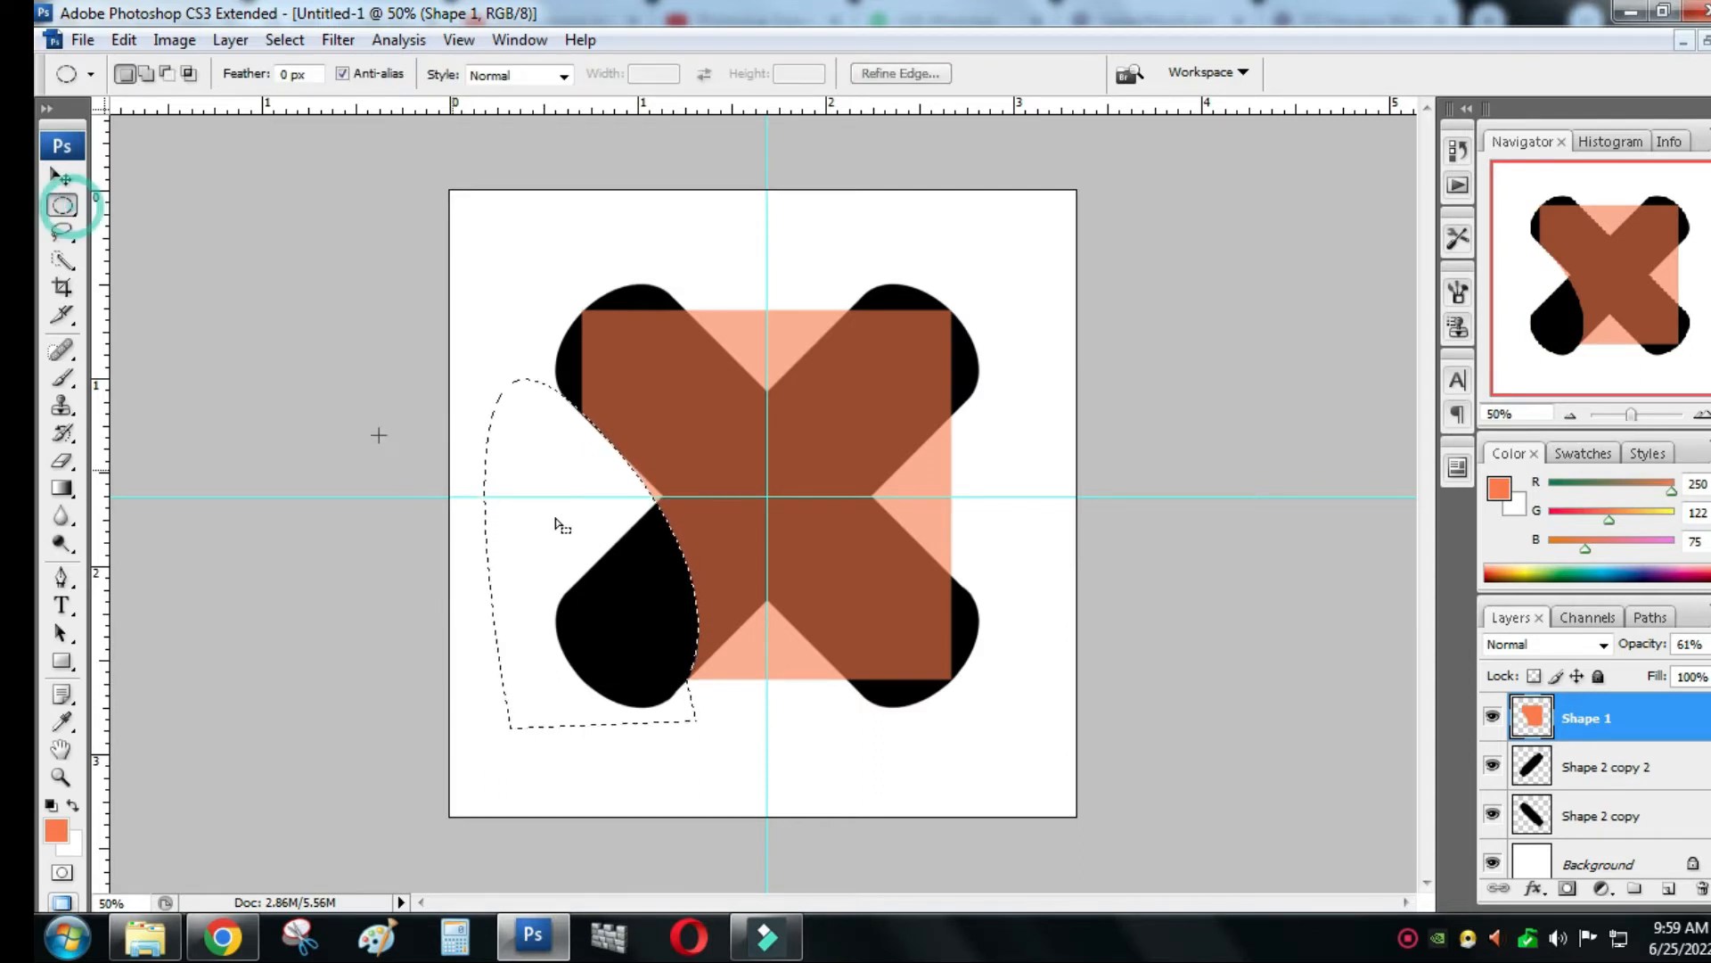
pyautogui.rightClick(578, 515)
pyautogui.click(649, 60)
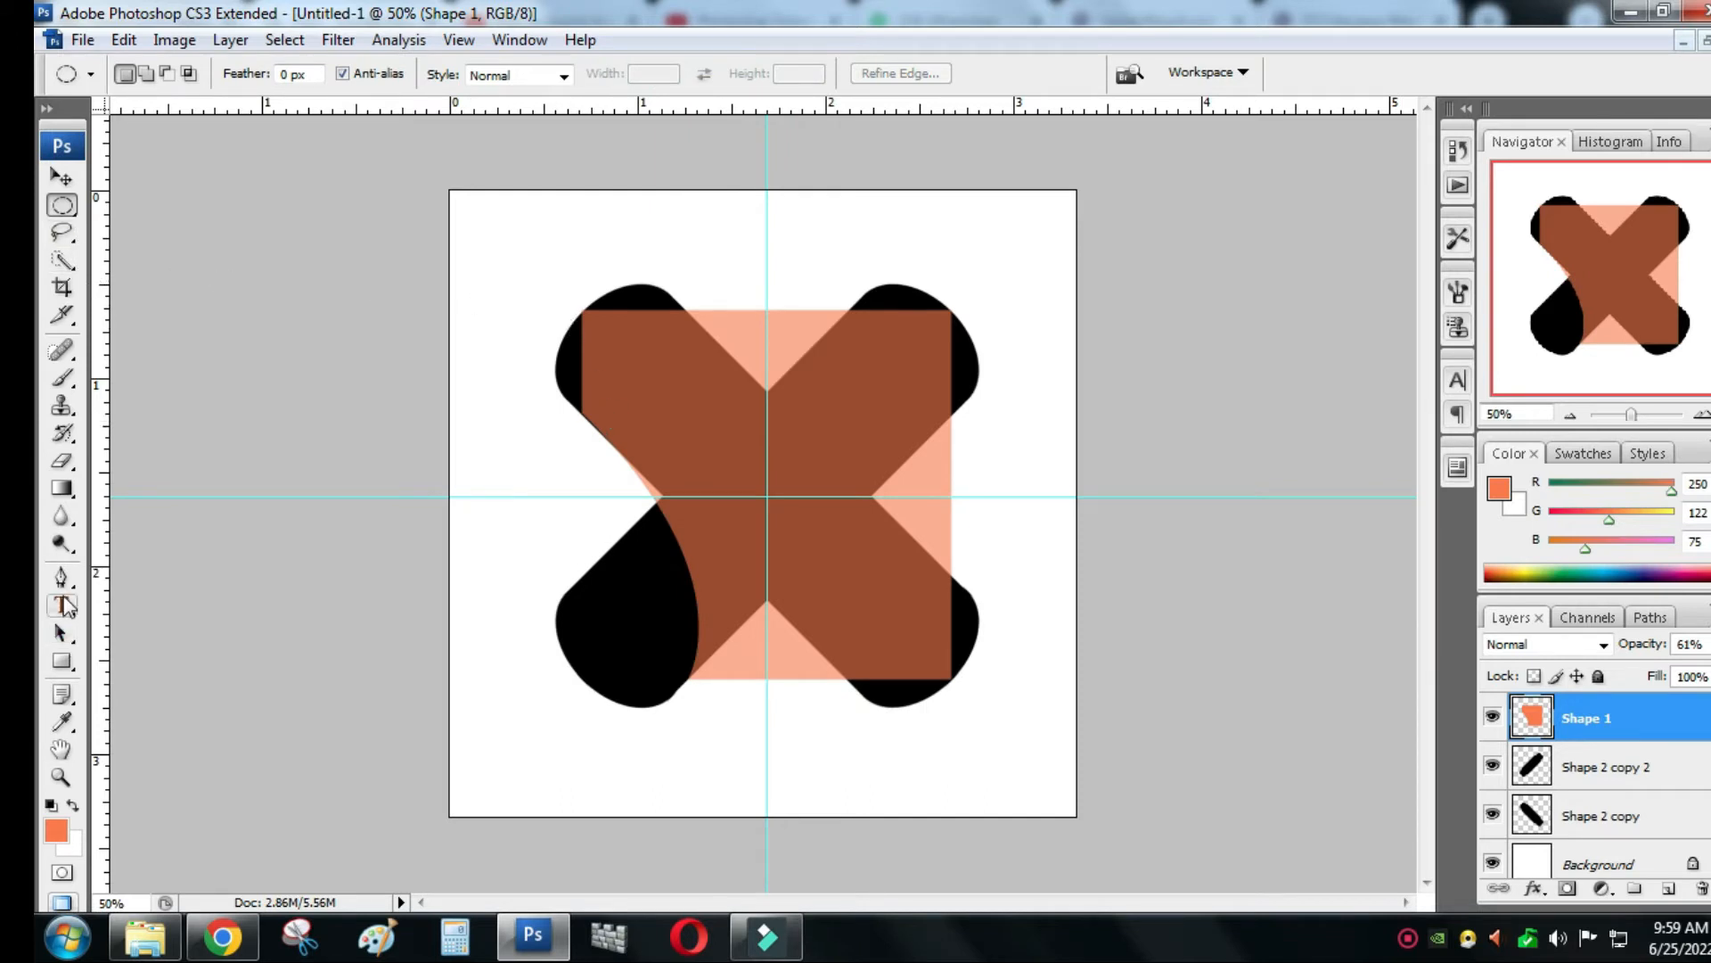
# - Draw a closed pen path curving between the bars' crossings on the square's left and top edges, enclosing its upper-left corner
pyautogui.click(61, 578)
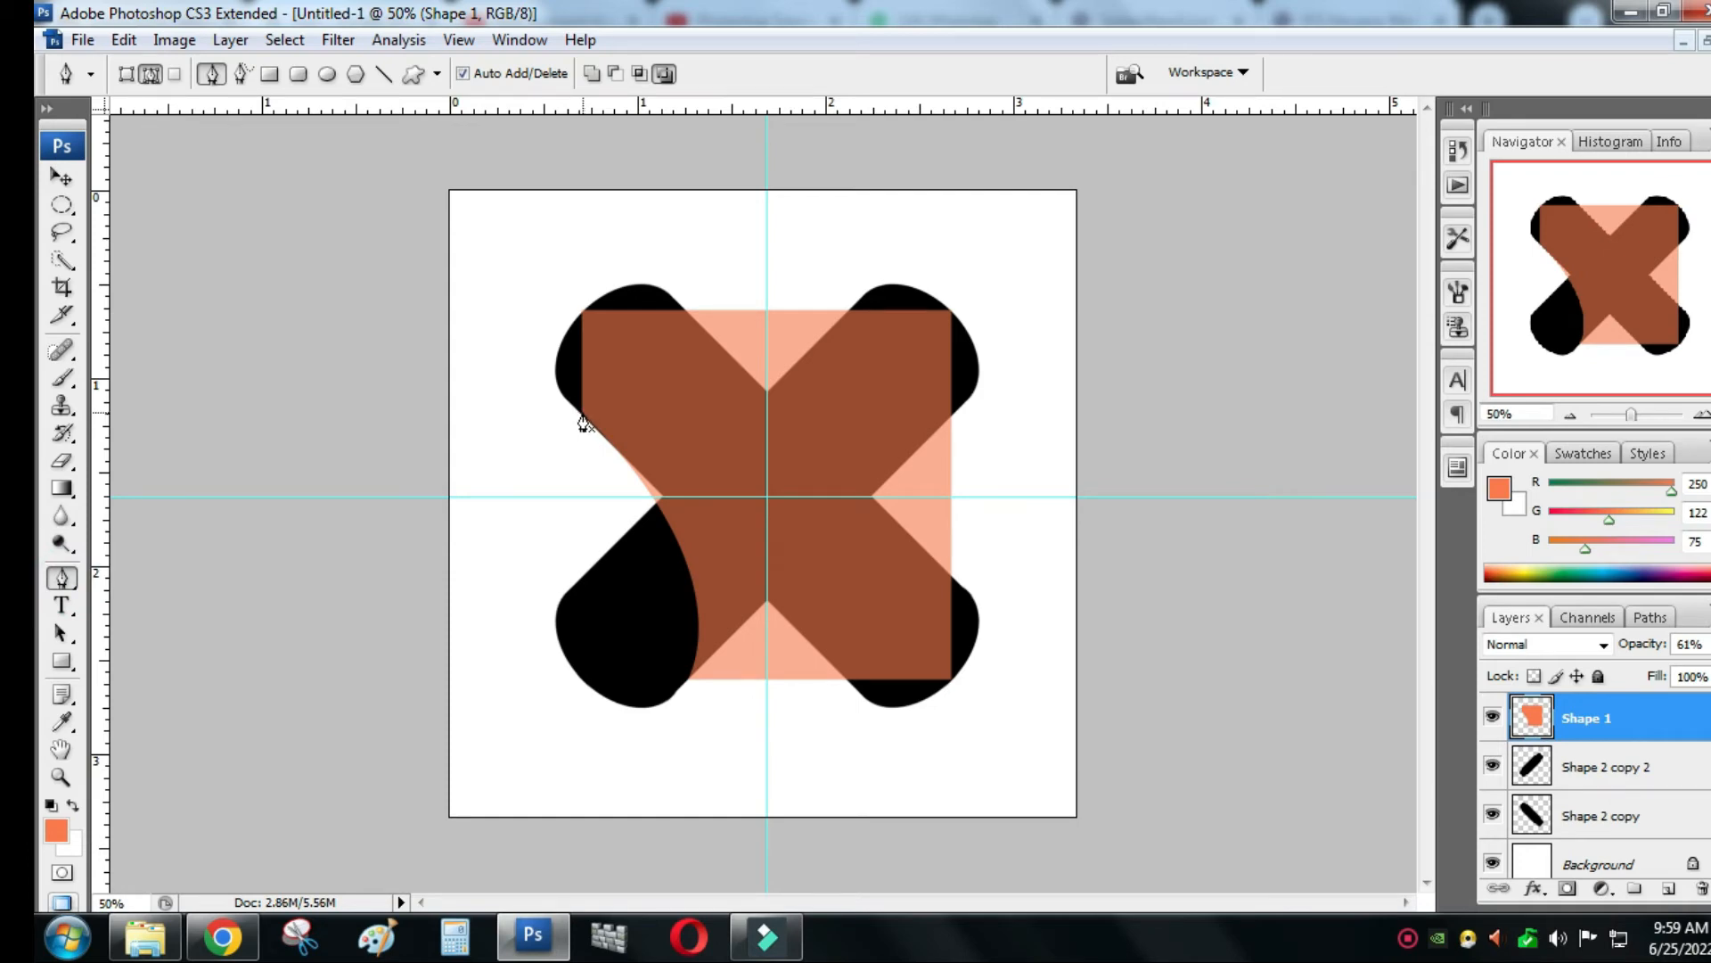
pyautogui.click(583, 412)
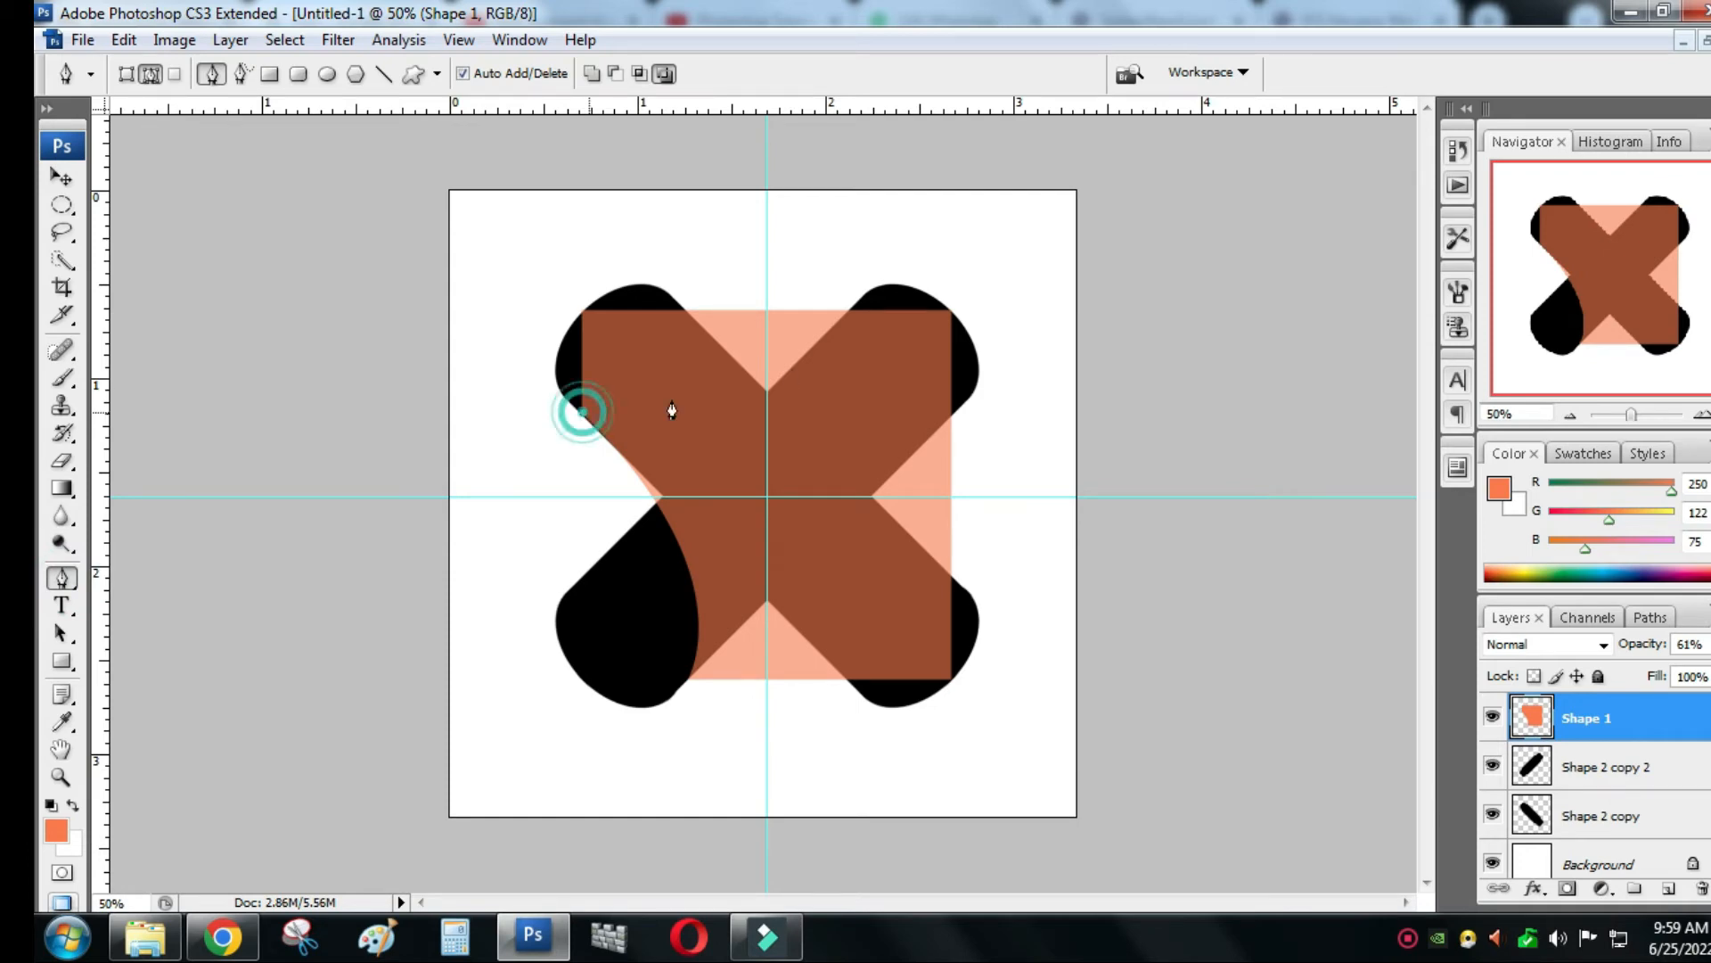
pyautogui.click(852, 309)
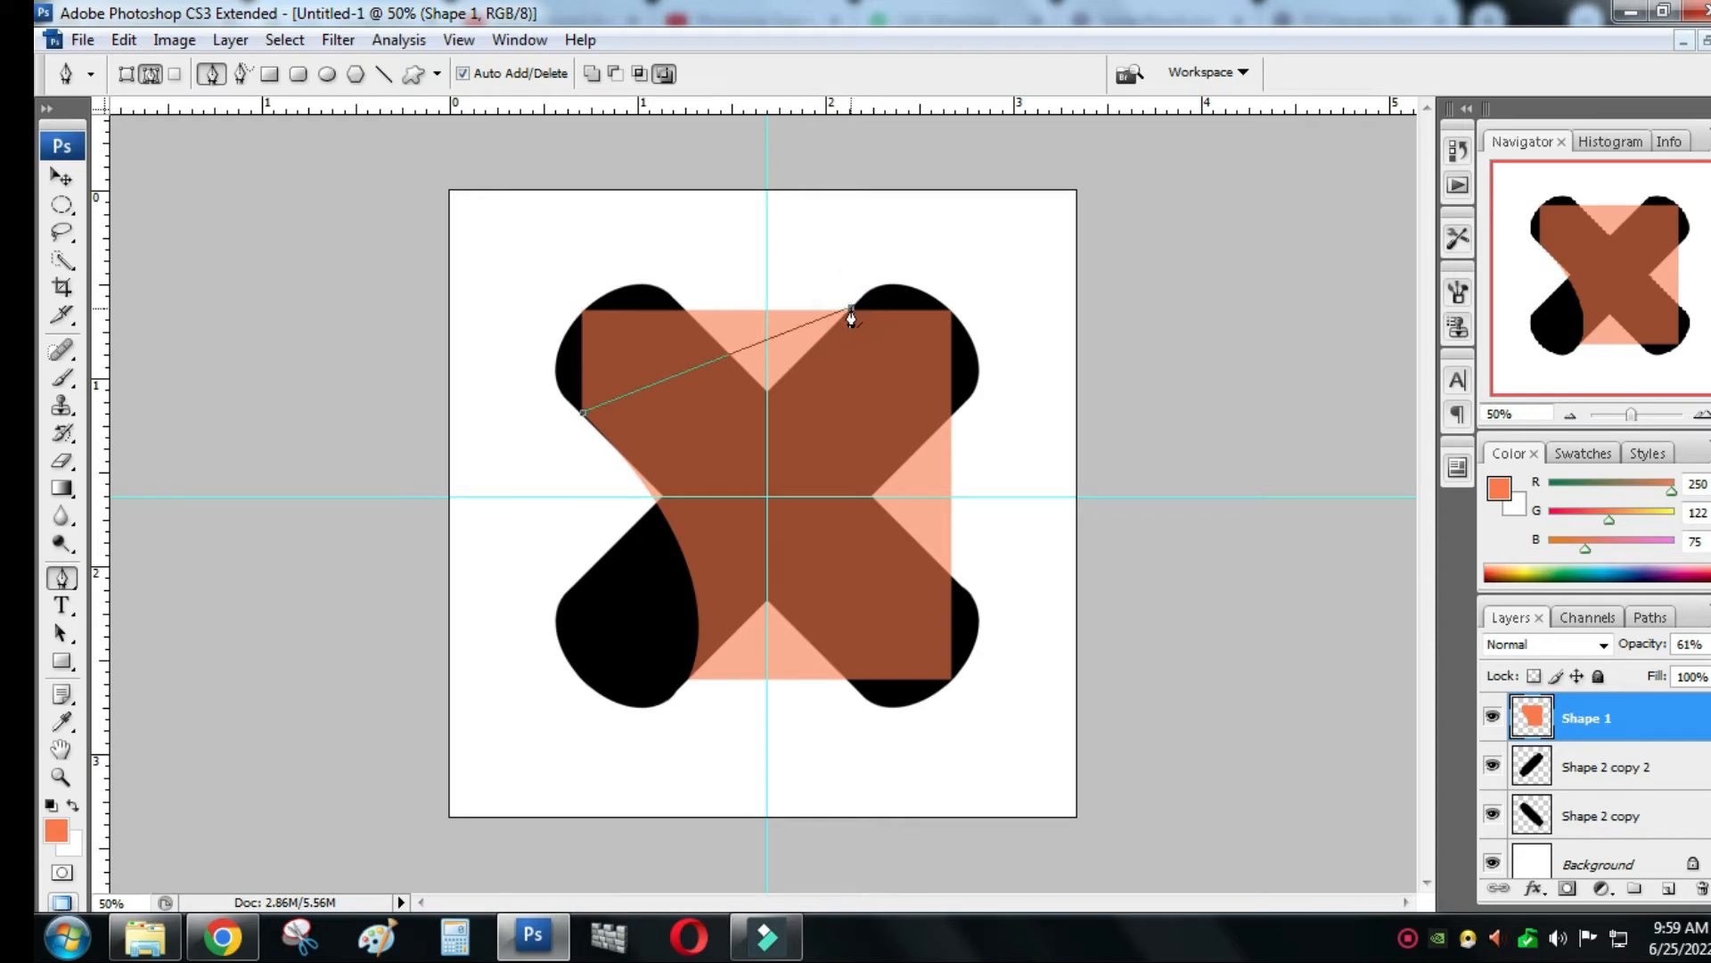
pyautogui.moveTo(852, 312); pyautogui.dragTo(880, 297)
pyautogui.hotkey('ctrl', 'z')
pyautogui.moveTo(852, 309); pyautogui.dragTo(1019, 136)
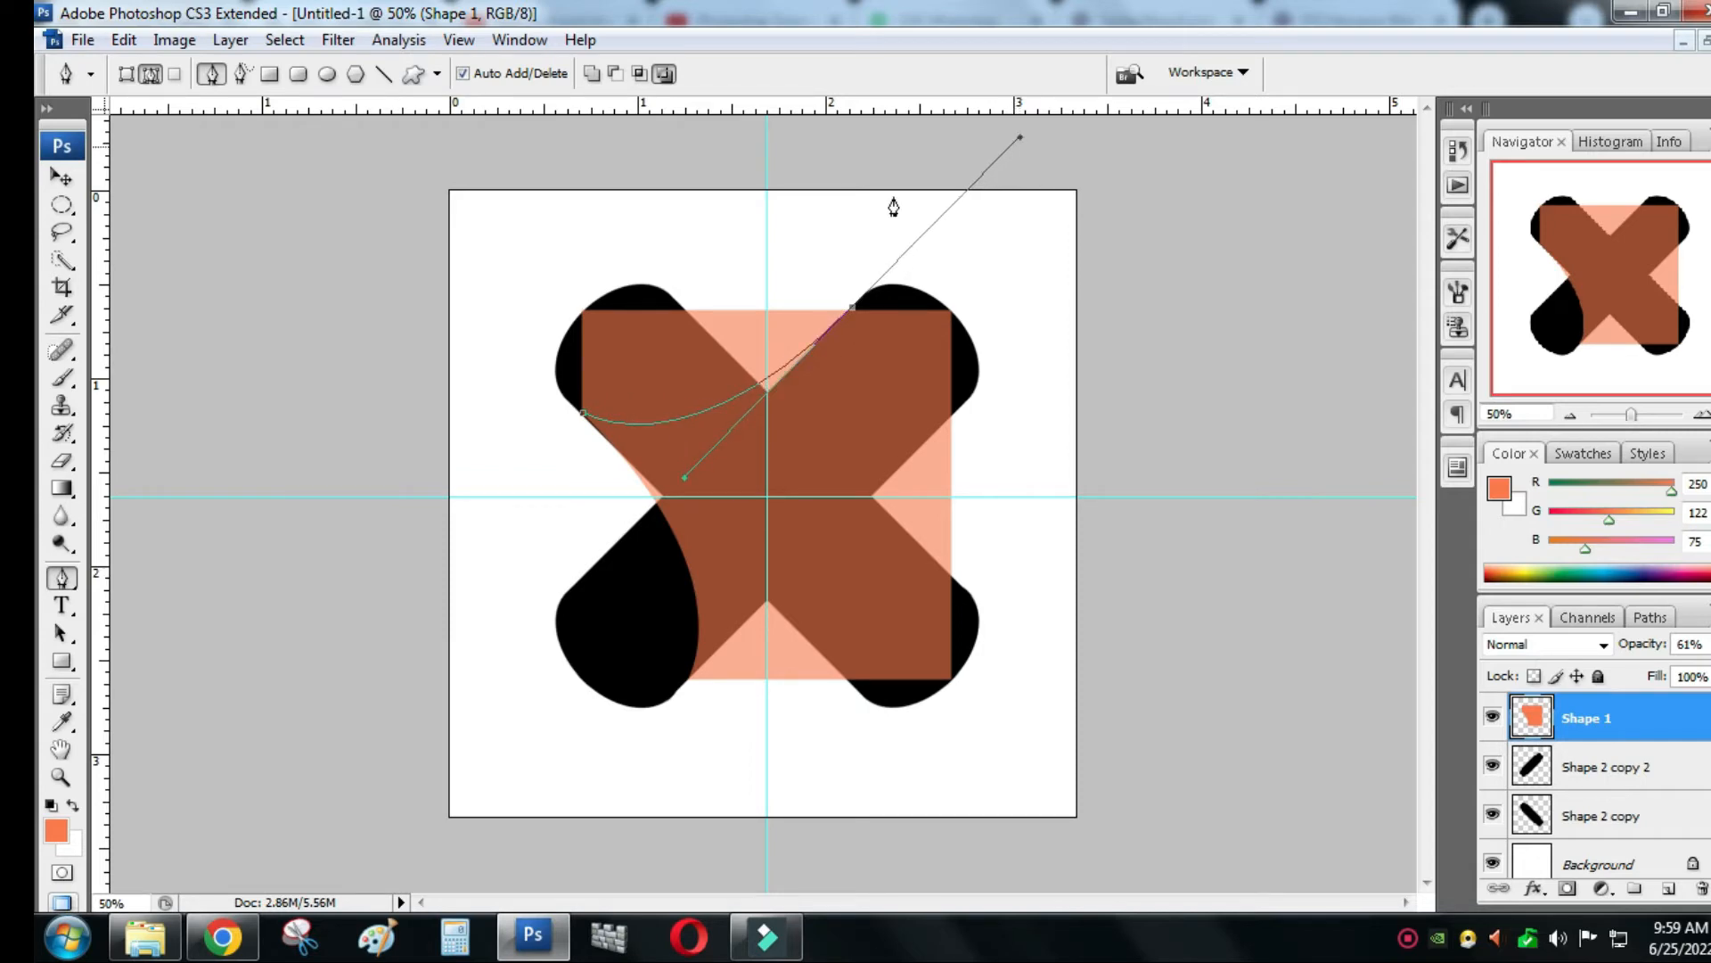
pyautogui.click(666, 248)
pyautogui.click(496, 348)
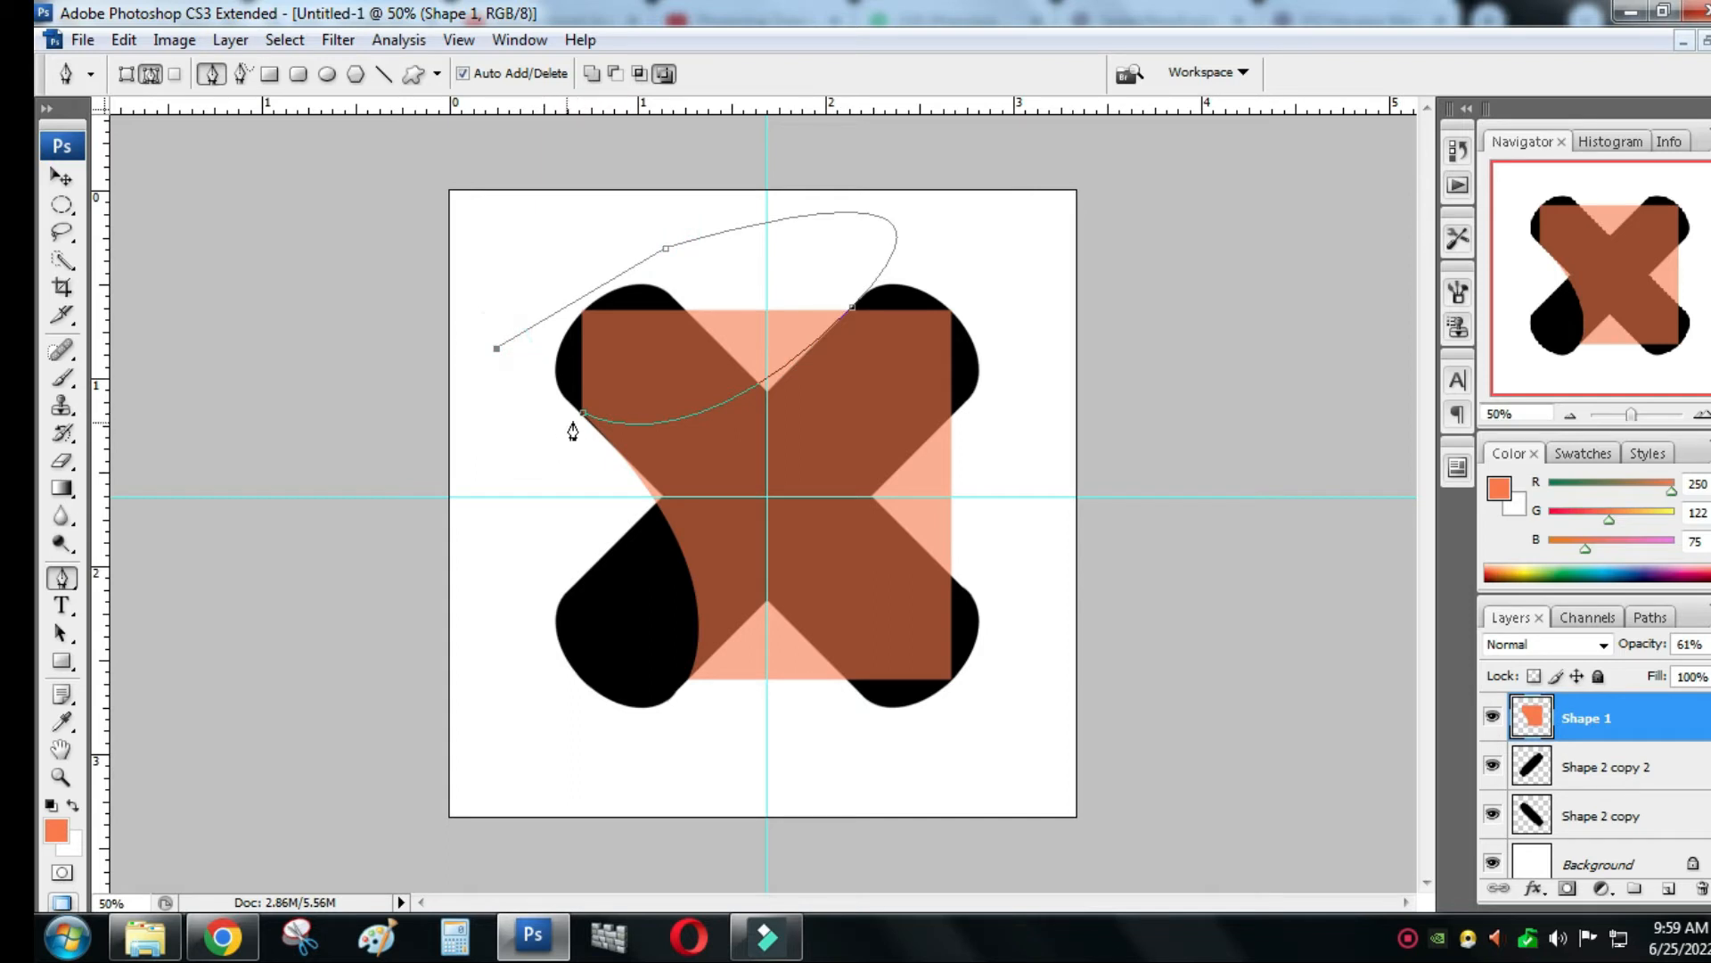
pyautogui.click(581, 416)
# - Make a selection from the closed path and delete the orange square's upper-left corner inside it, clearing the selection
pyautogui.rightClick(503, 350)
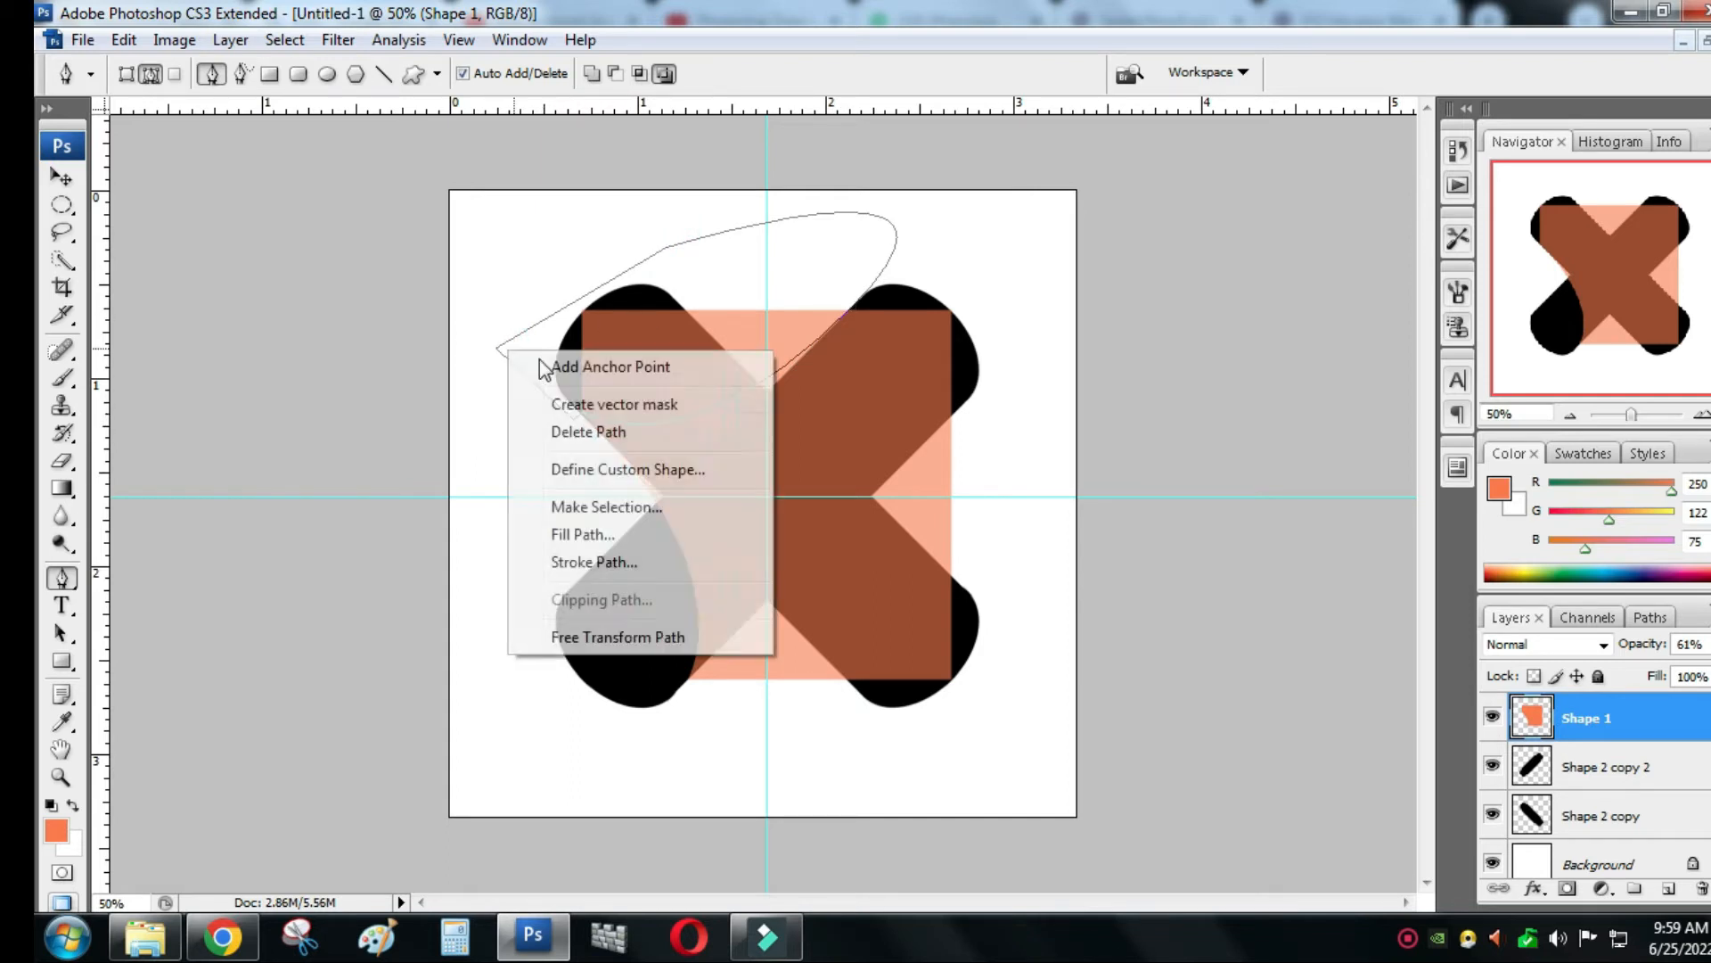
pyautogui.click(602, 506)
pyautogui.click(1018, 264)
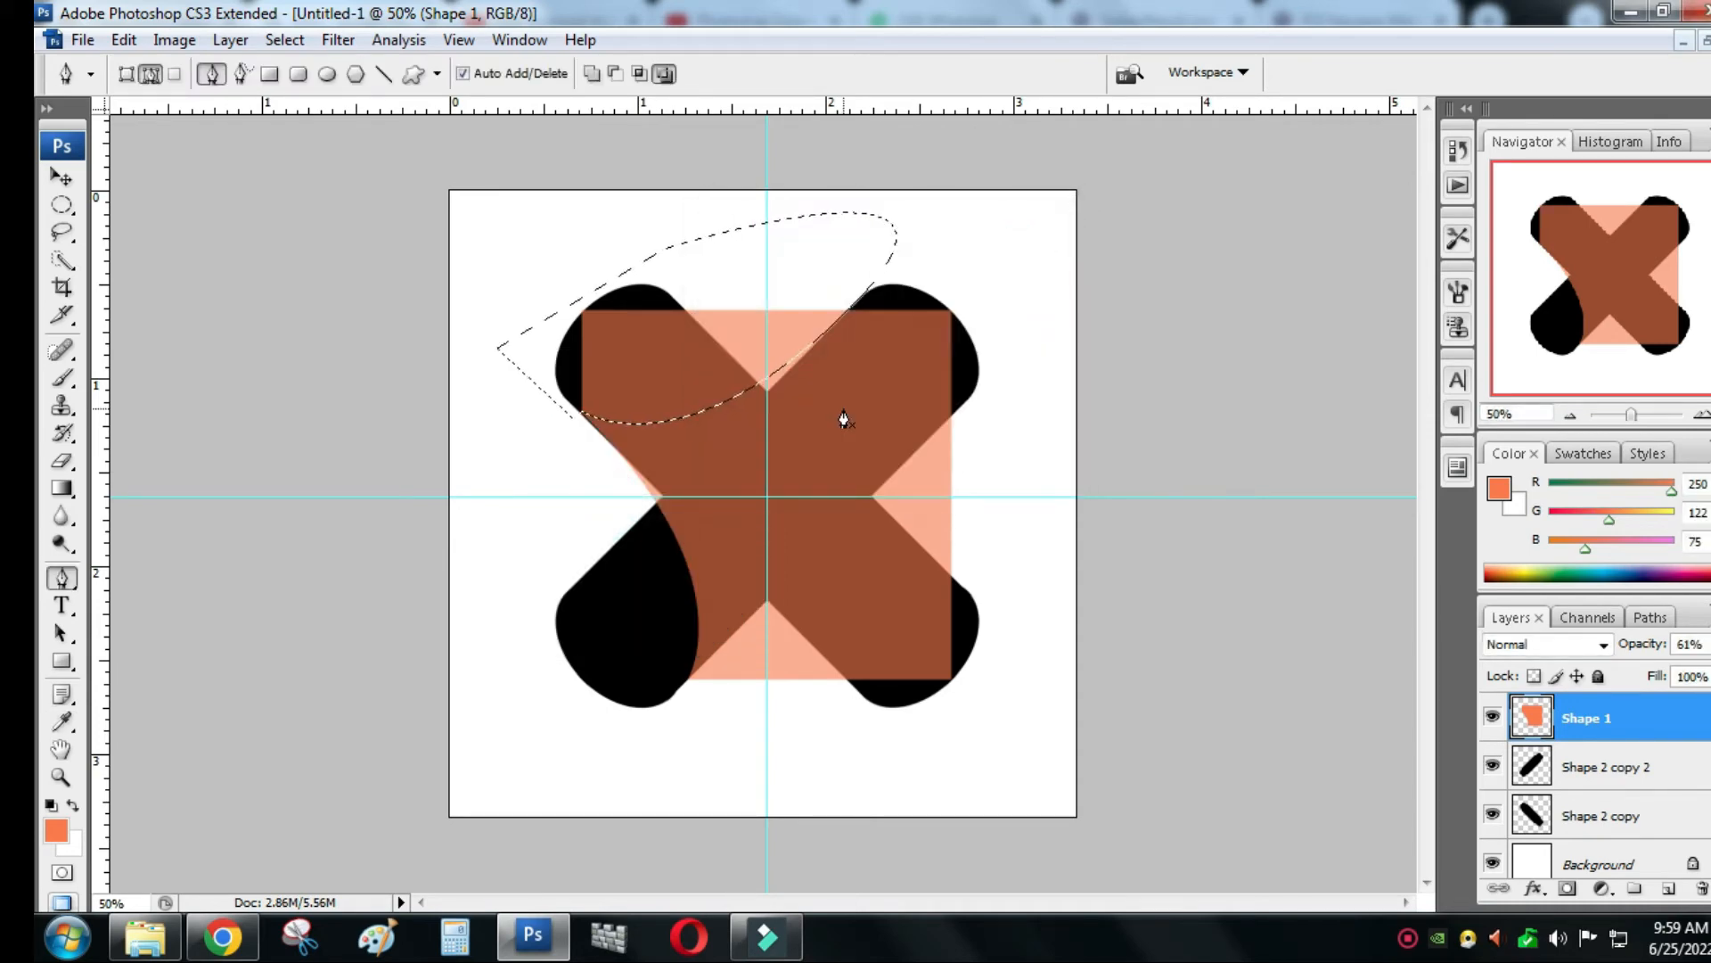
pyautogui.press('Delete')
pyautogui.rightClick(664, 356)
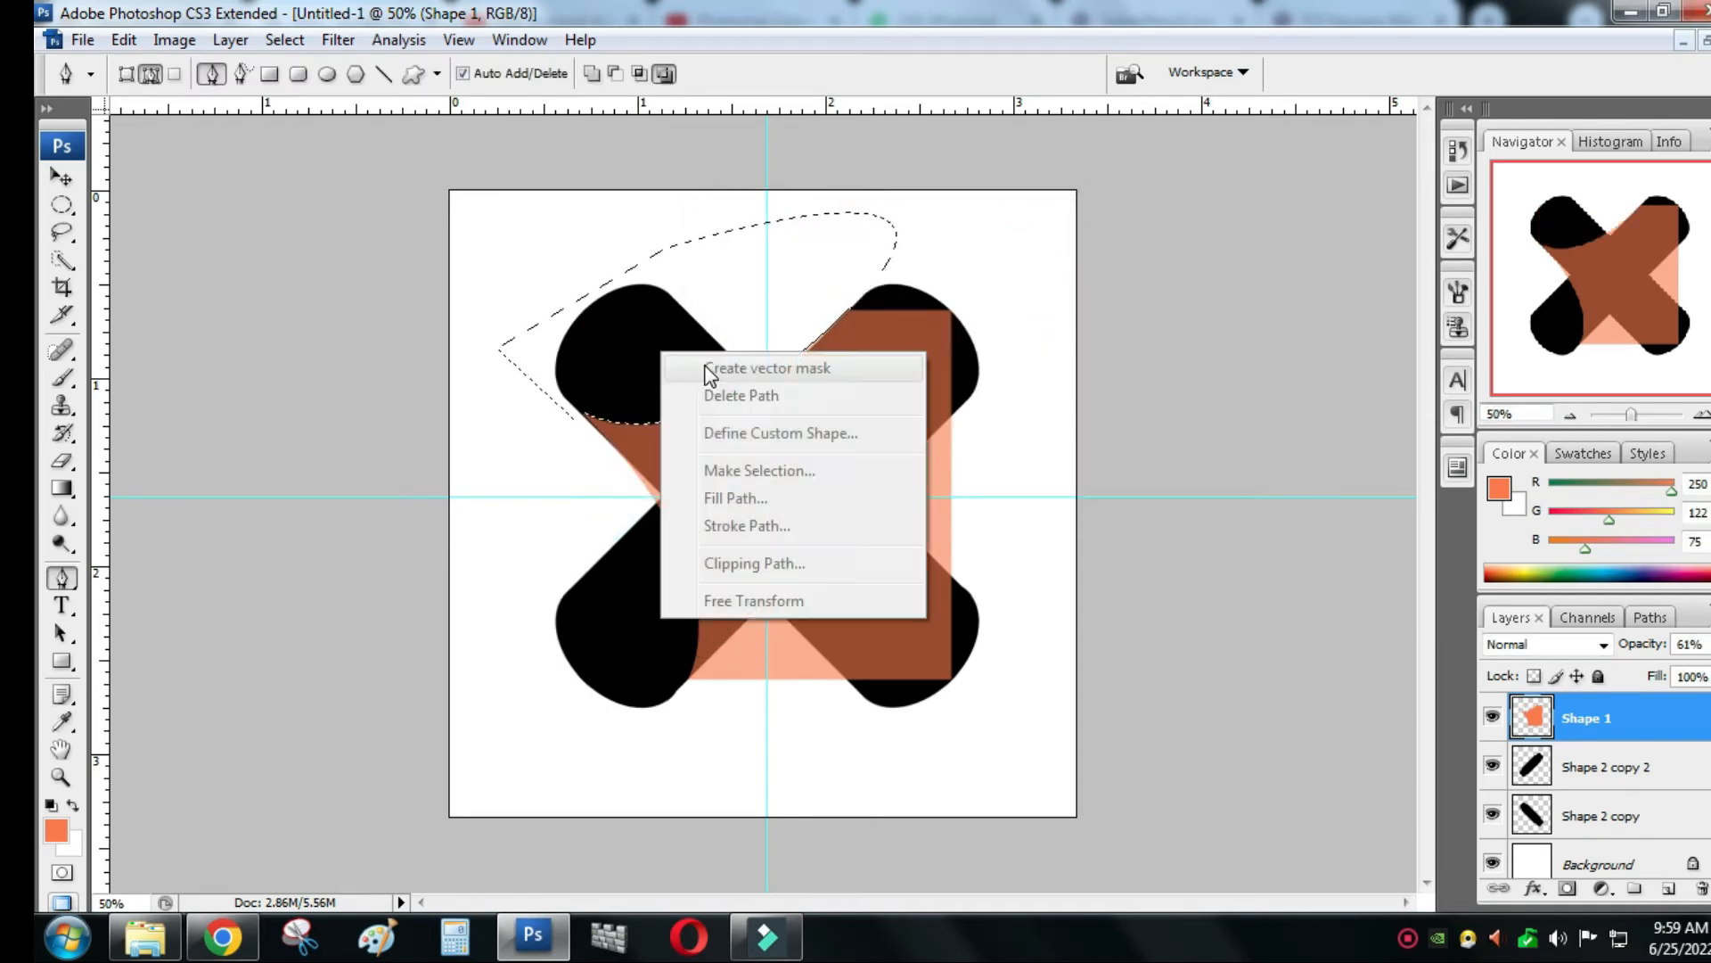
pyautogui.click(759, 304)
pyautogui.click(62, 205)
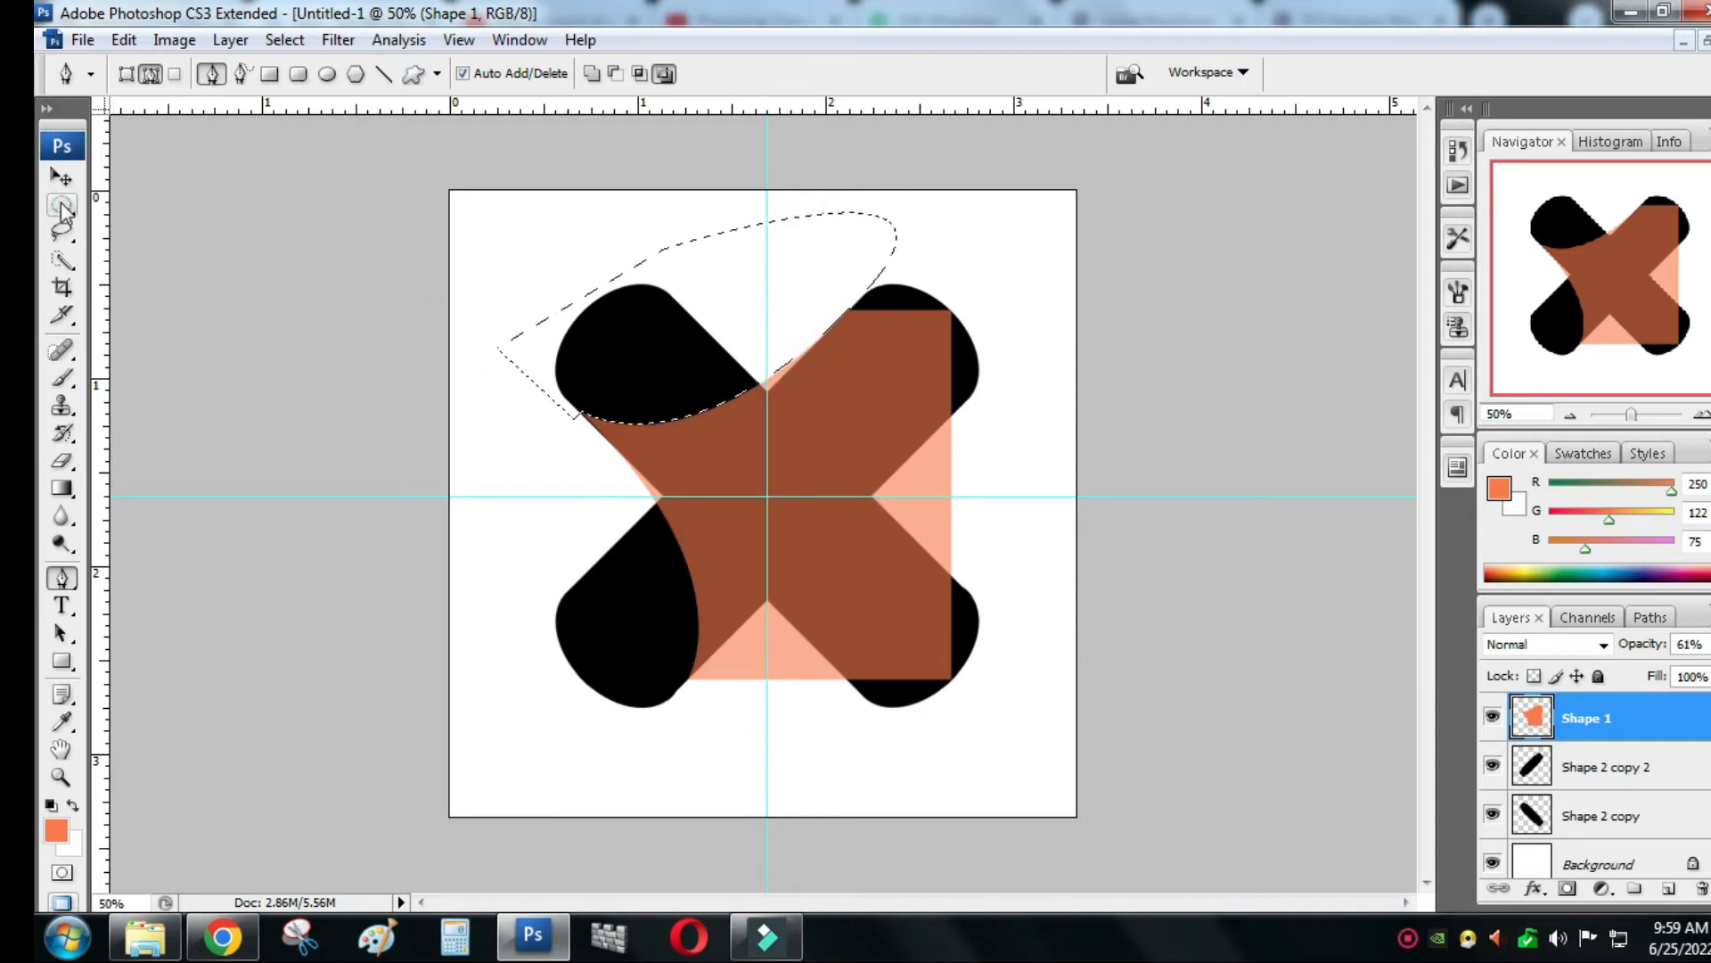
pyautogui.rightClick(669, 307)
pyautogui.click(733, 319)
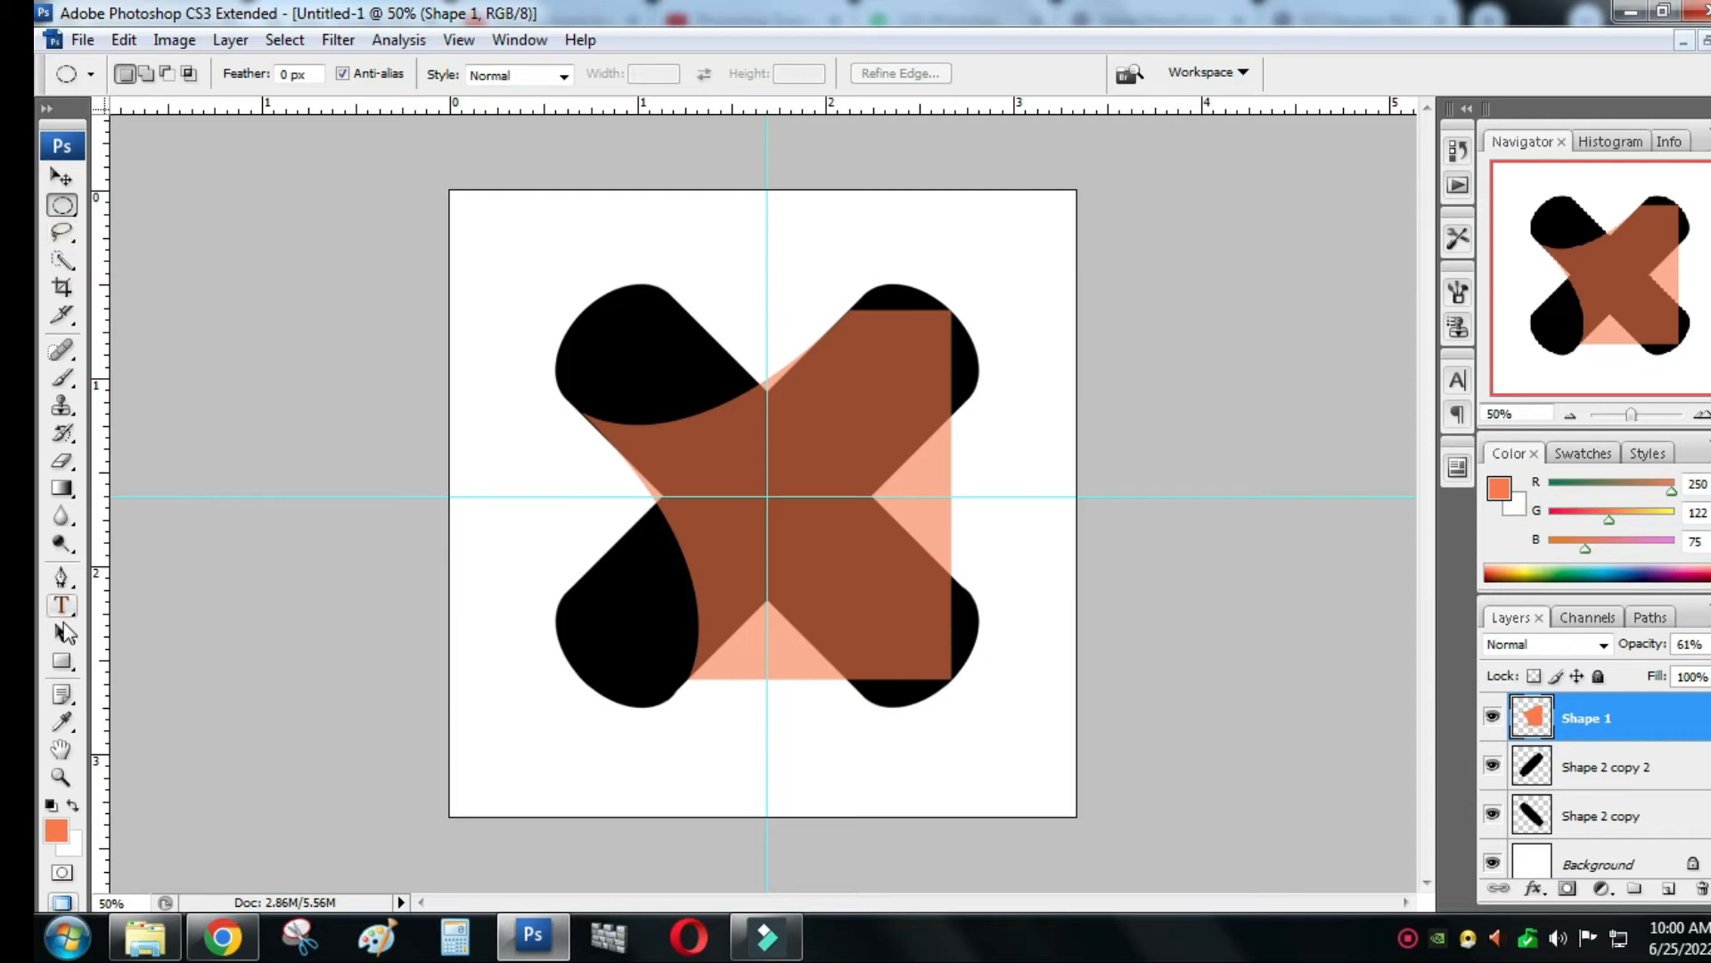
# - Draw a closed pen path curving between the bars' crossings on the square's top and right edges, enclosing its upper-right corner
pyautogui.click(62, 578)
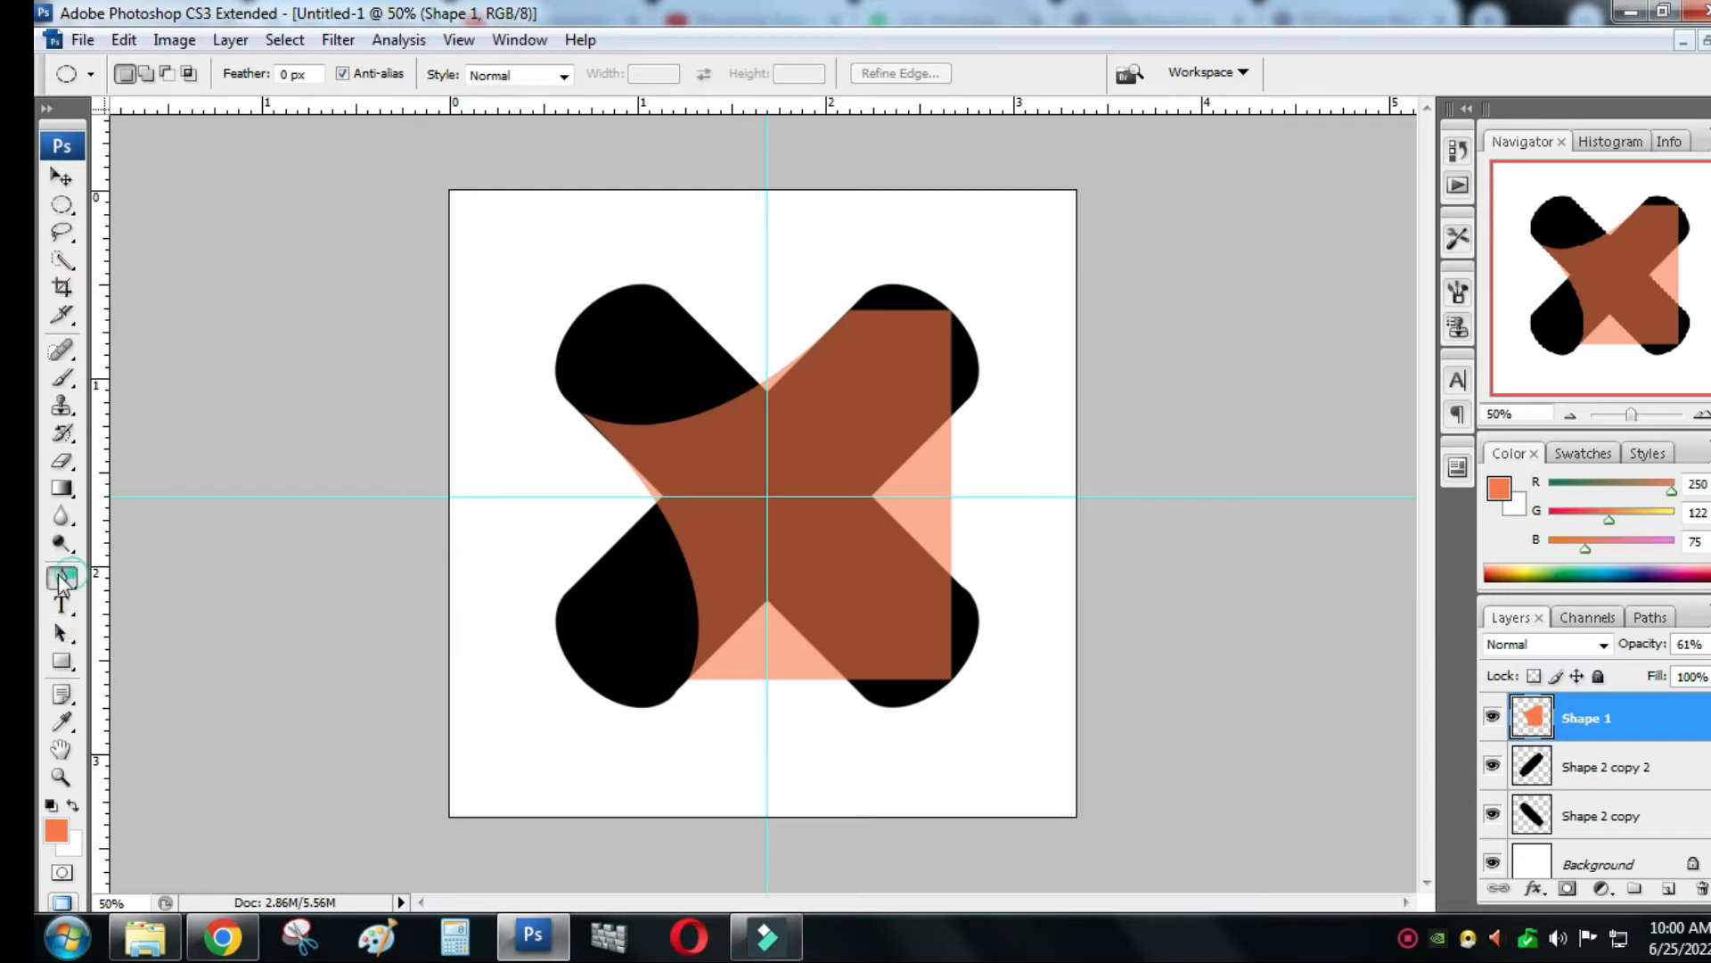
pyautogui.click(851, 309)
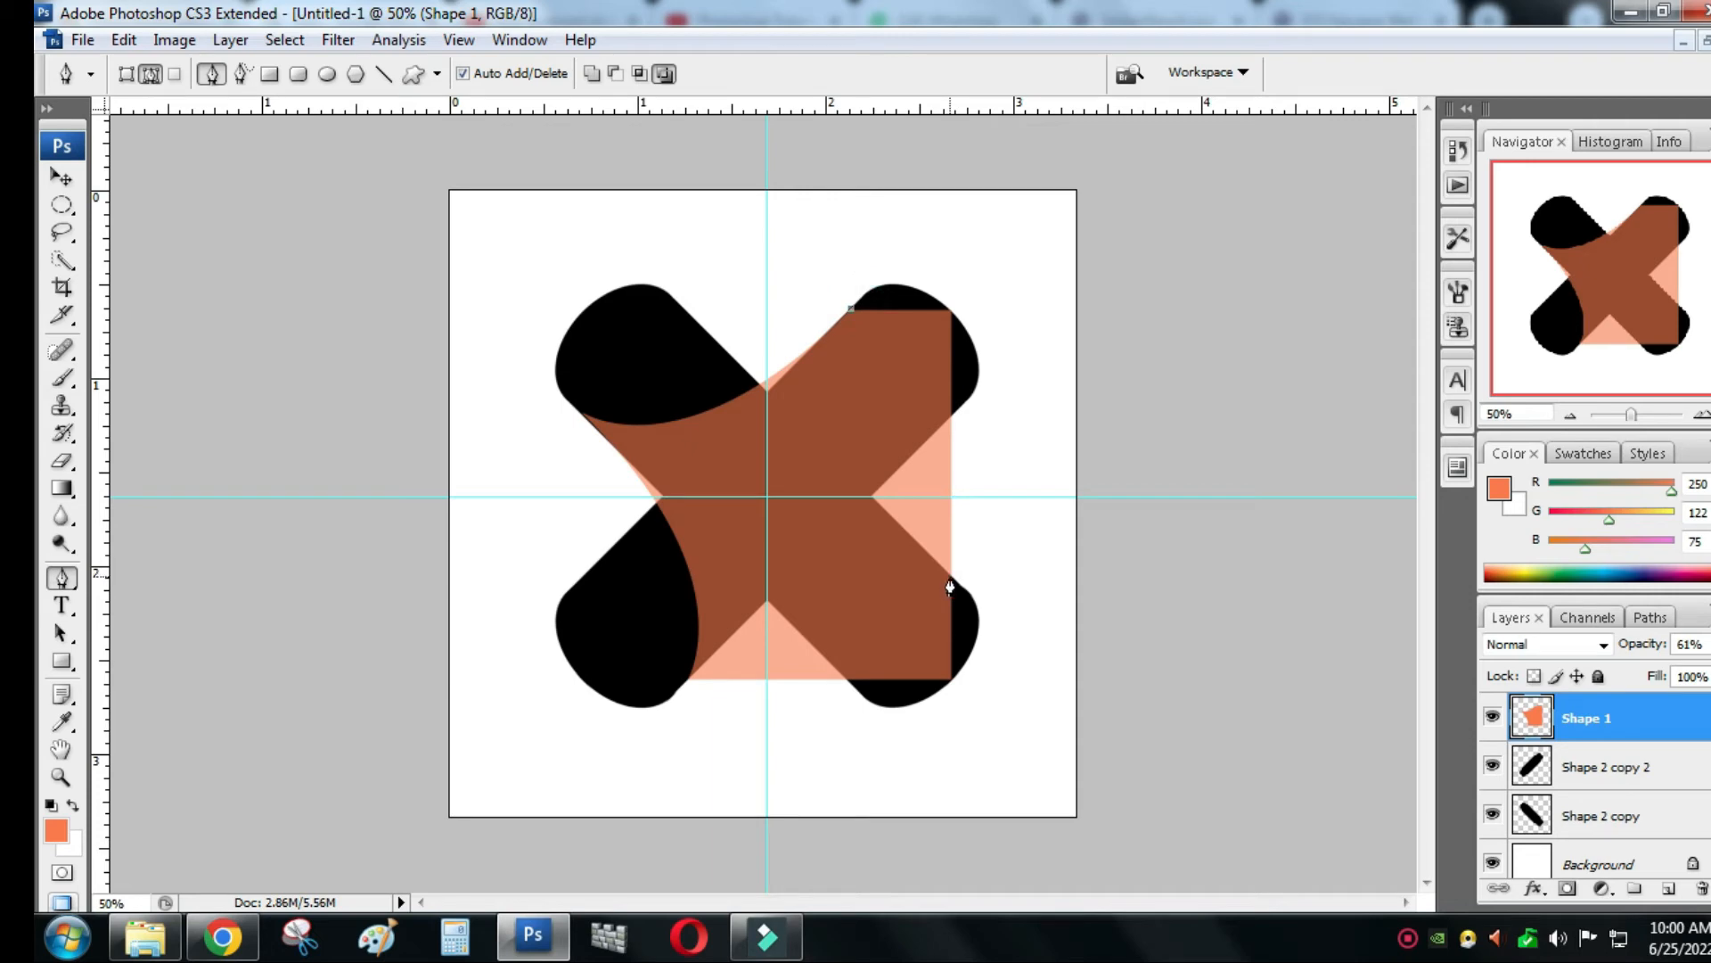
pyautogui.moveTo(952, 577); pyautogui.dragTo(1133, 761)
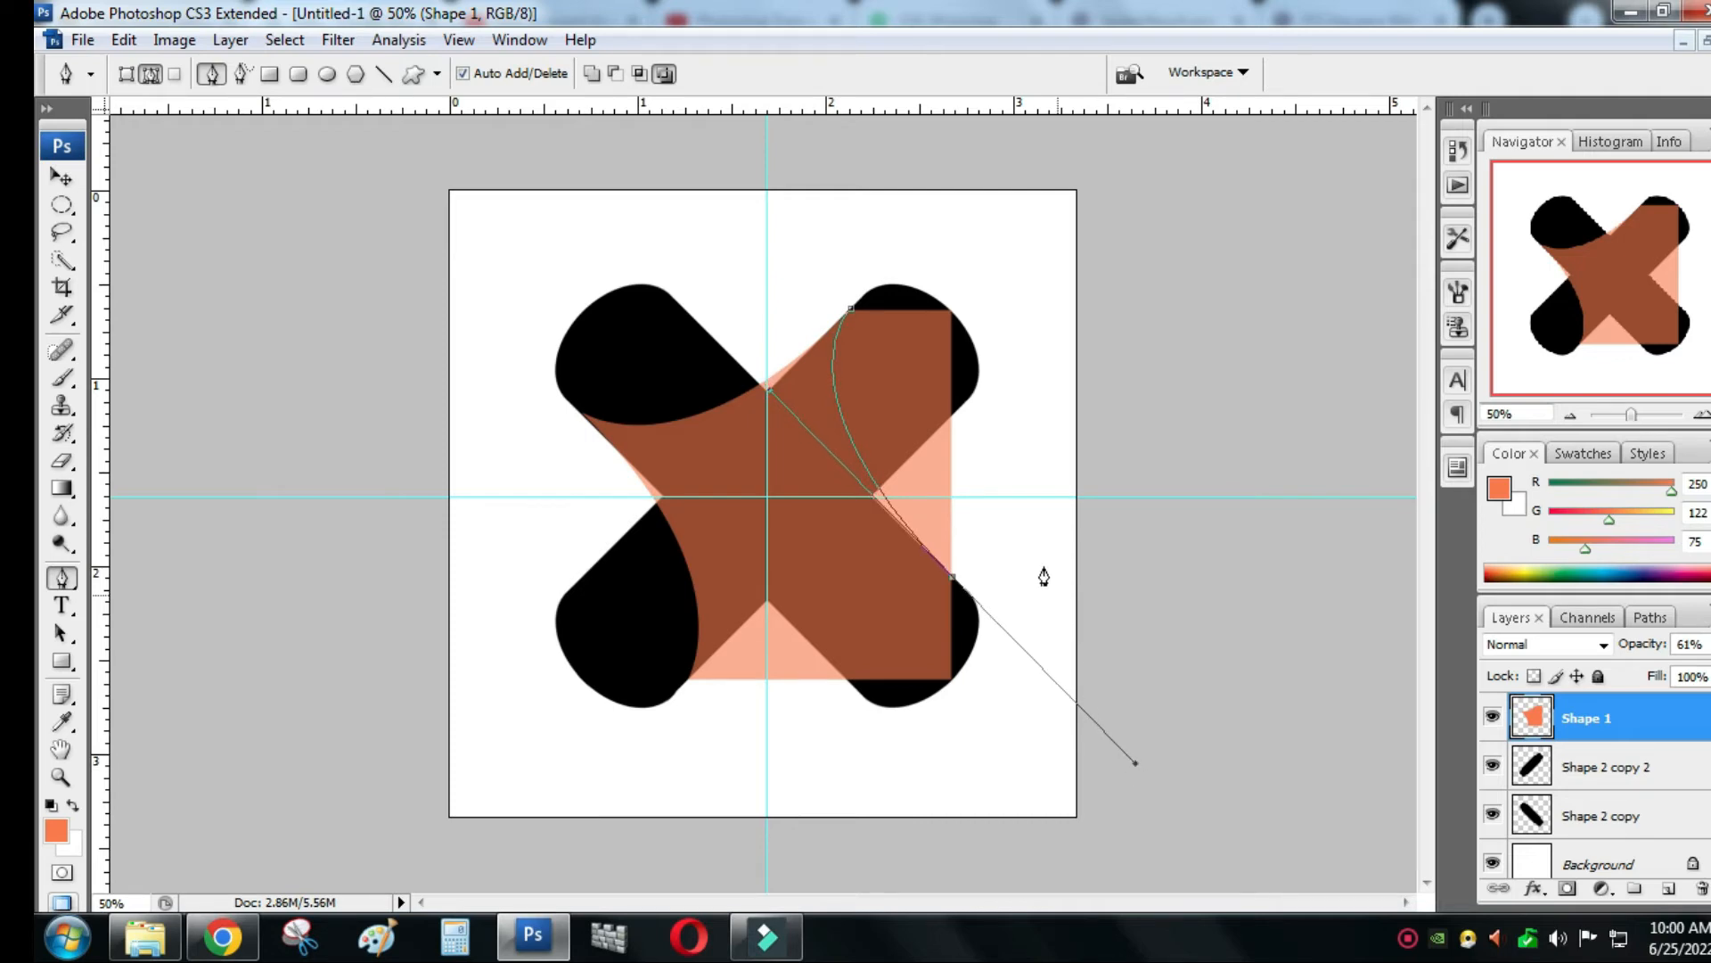
pyautogui.moveTo(1054, 531); pyautogui.dragTo(1058, 354)
pyautogui.click(929, 264)
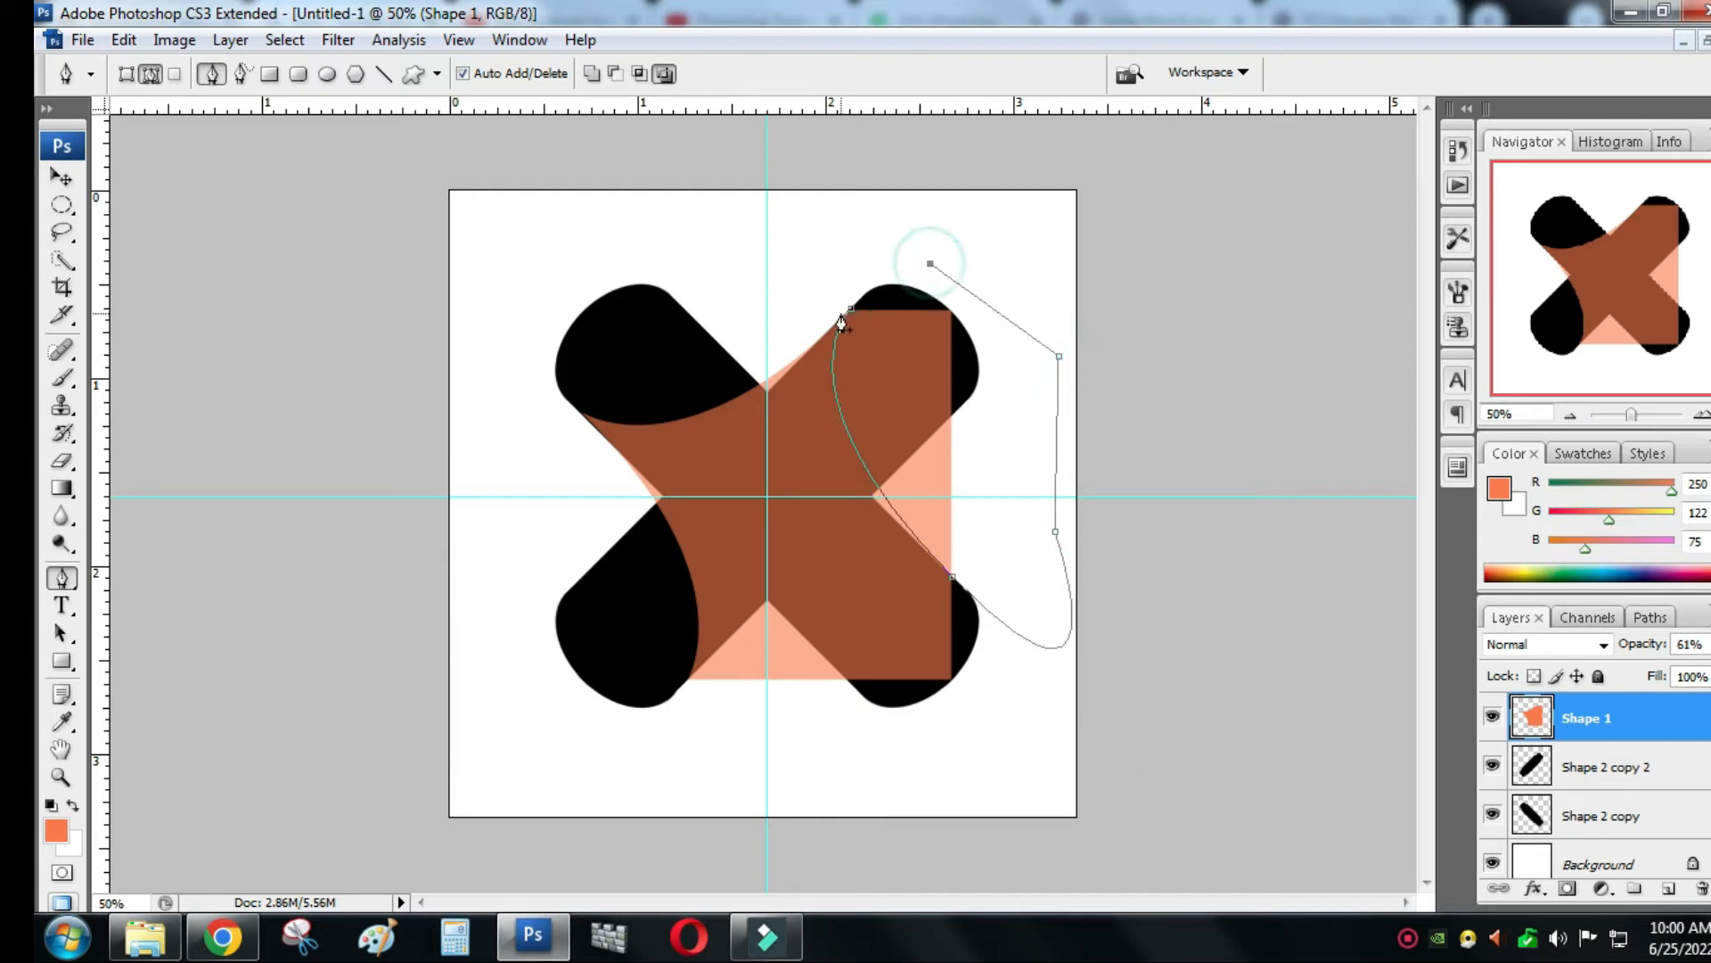
pyautogui.click(850, 308)
# - Turn the path into a selection with 0 px feather and delete the orange square's upper-right corner inside it, clearing the selection
pyautogui.rightClick(887, 351)
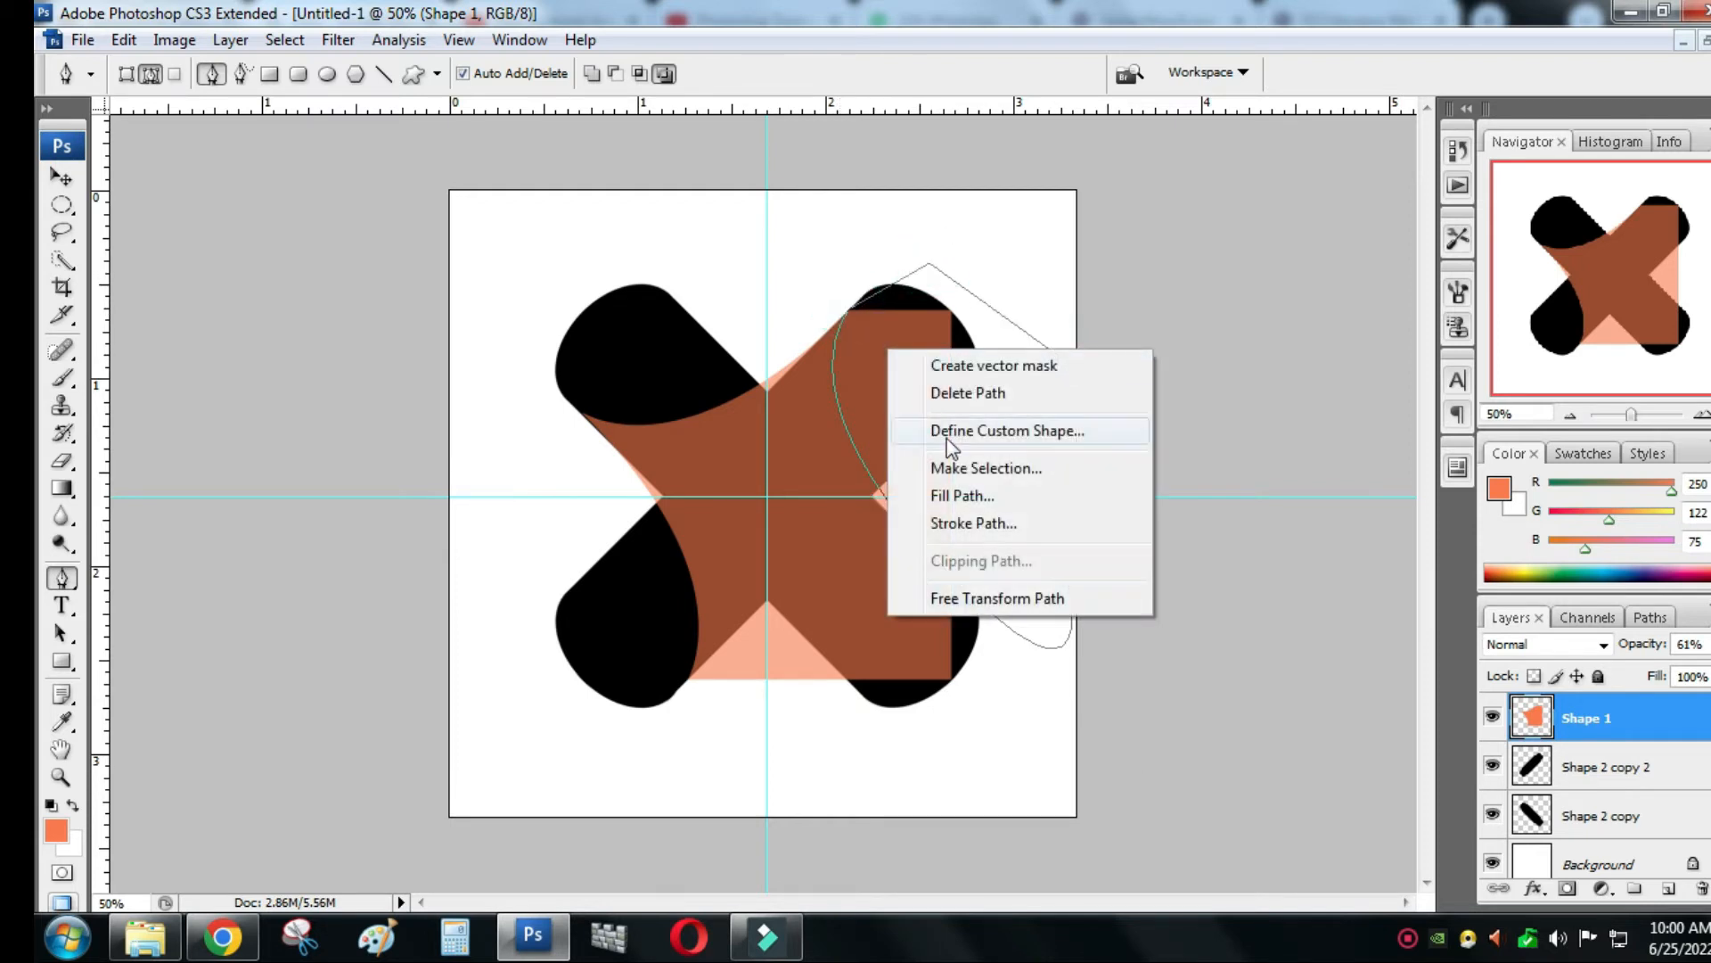
pyautogui.click(970, 468)
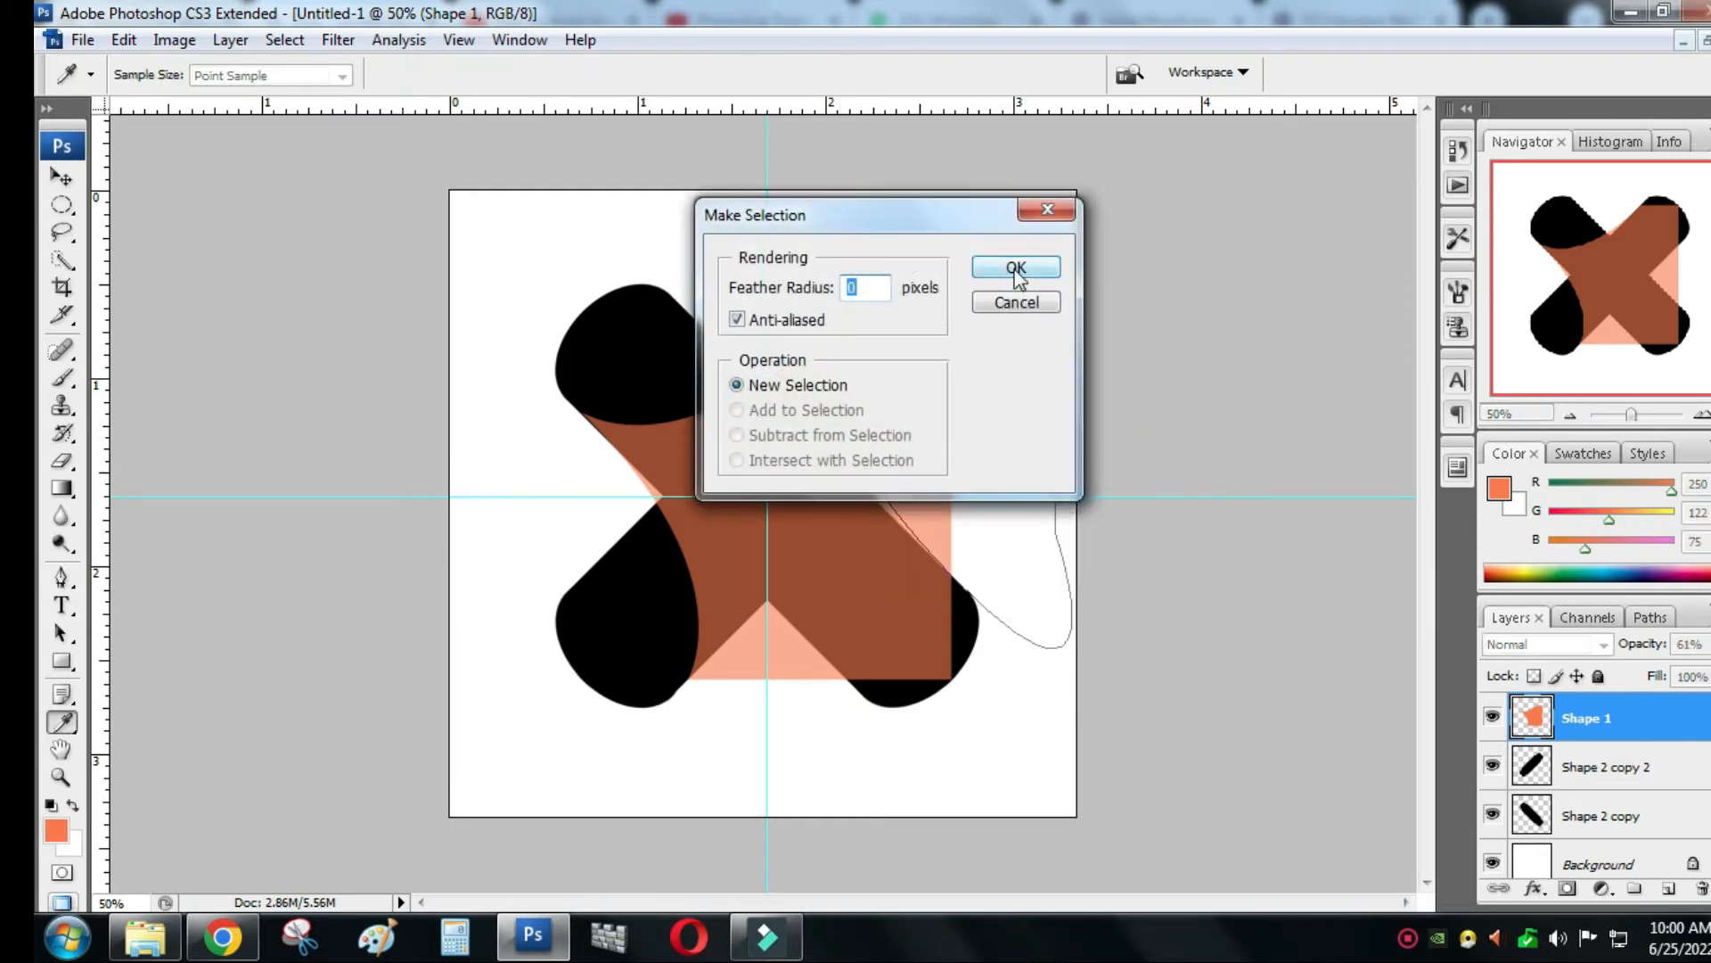
pyautogui.click(1010, 267)
pyautogui.press('Delete')
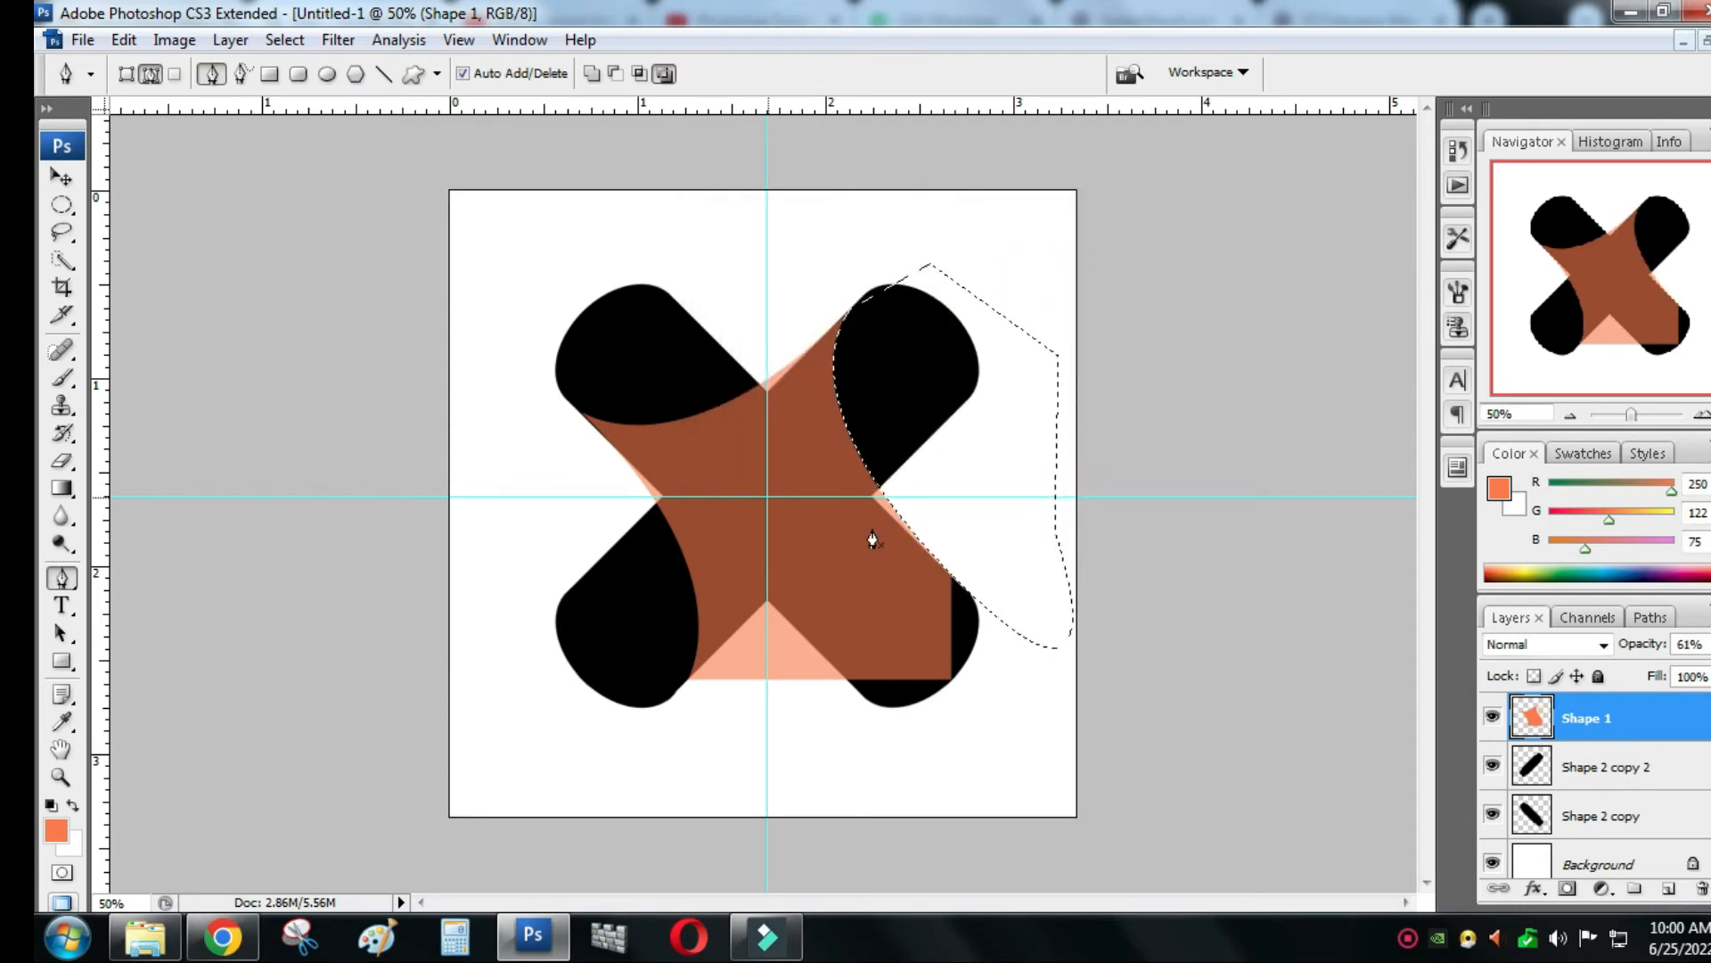
pyautogui.click(62, 205)
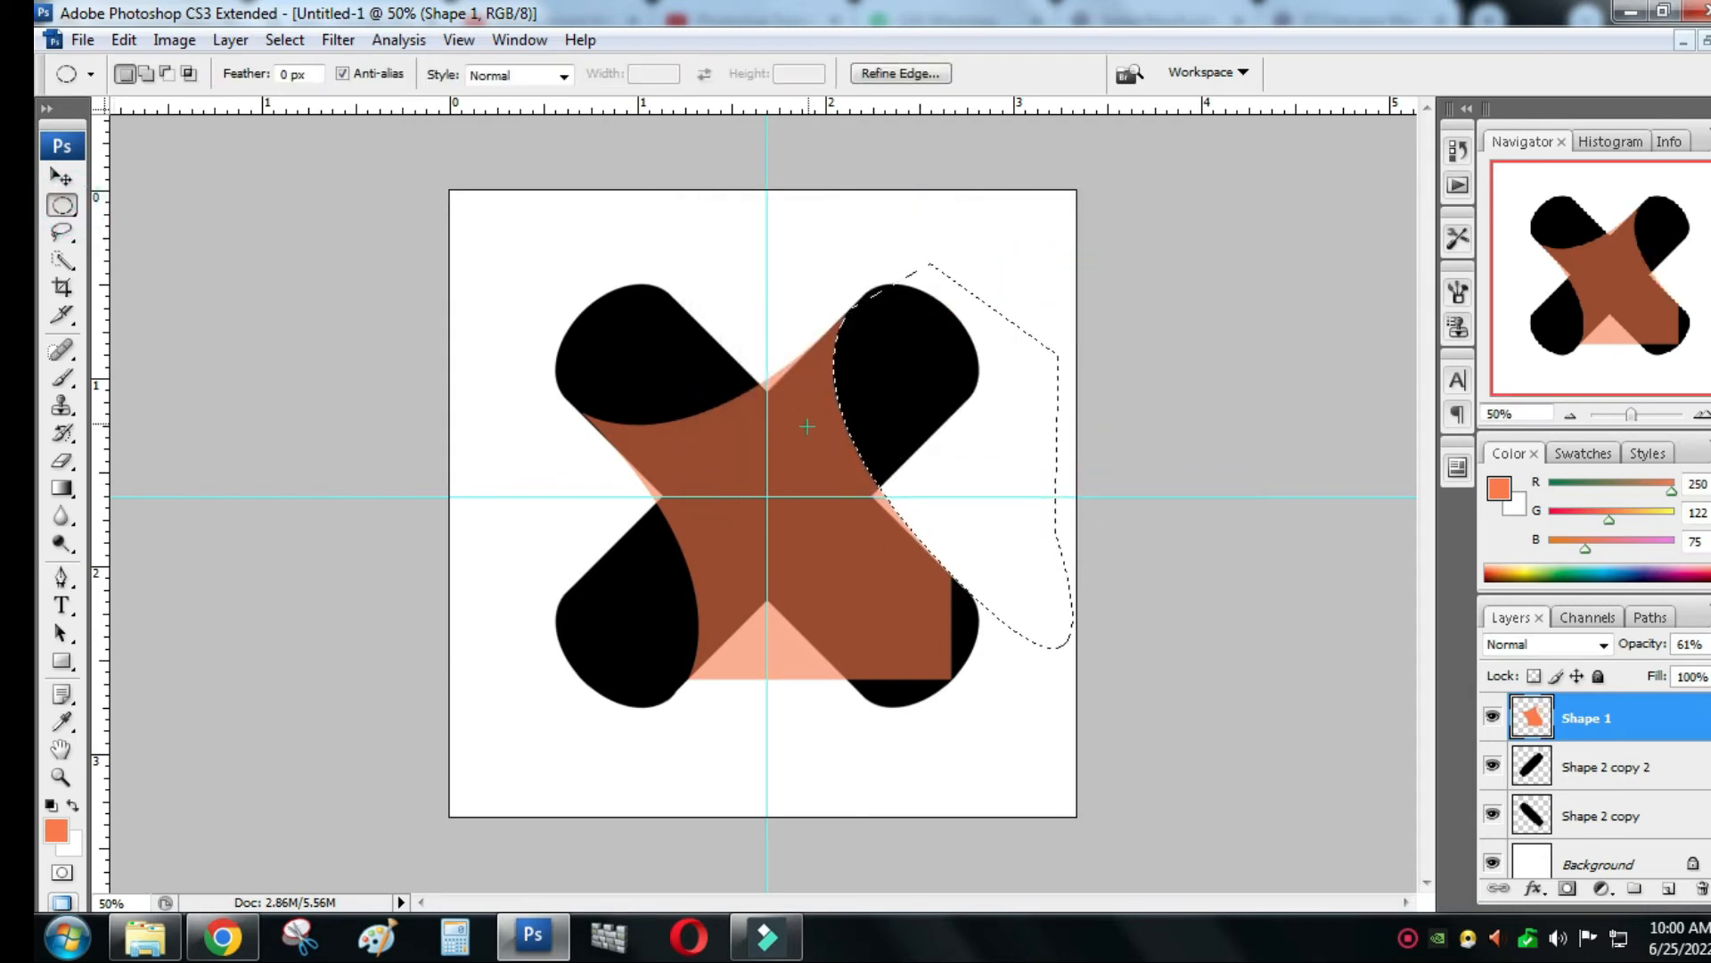
pyautogui.rightClick(978, 395)
pyautogui.click(1025, 417)
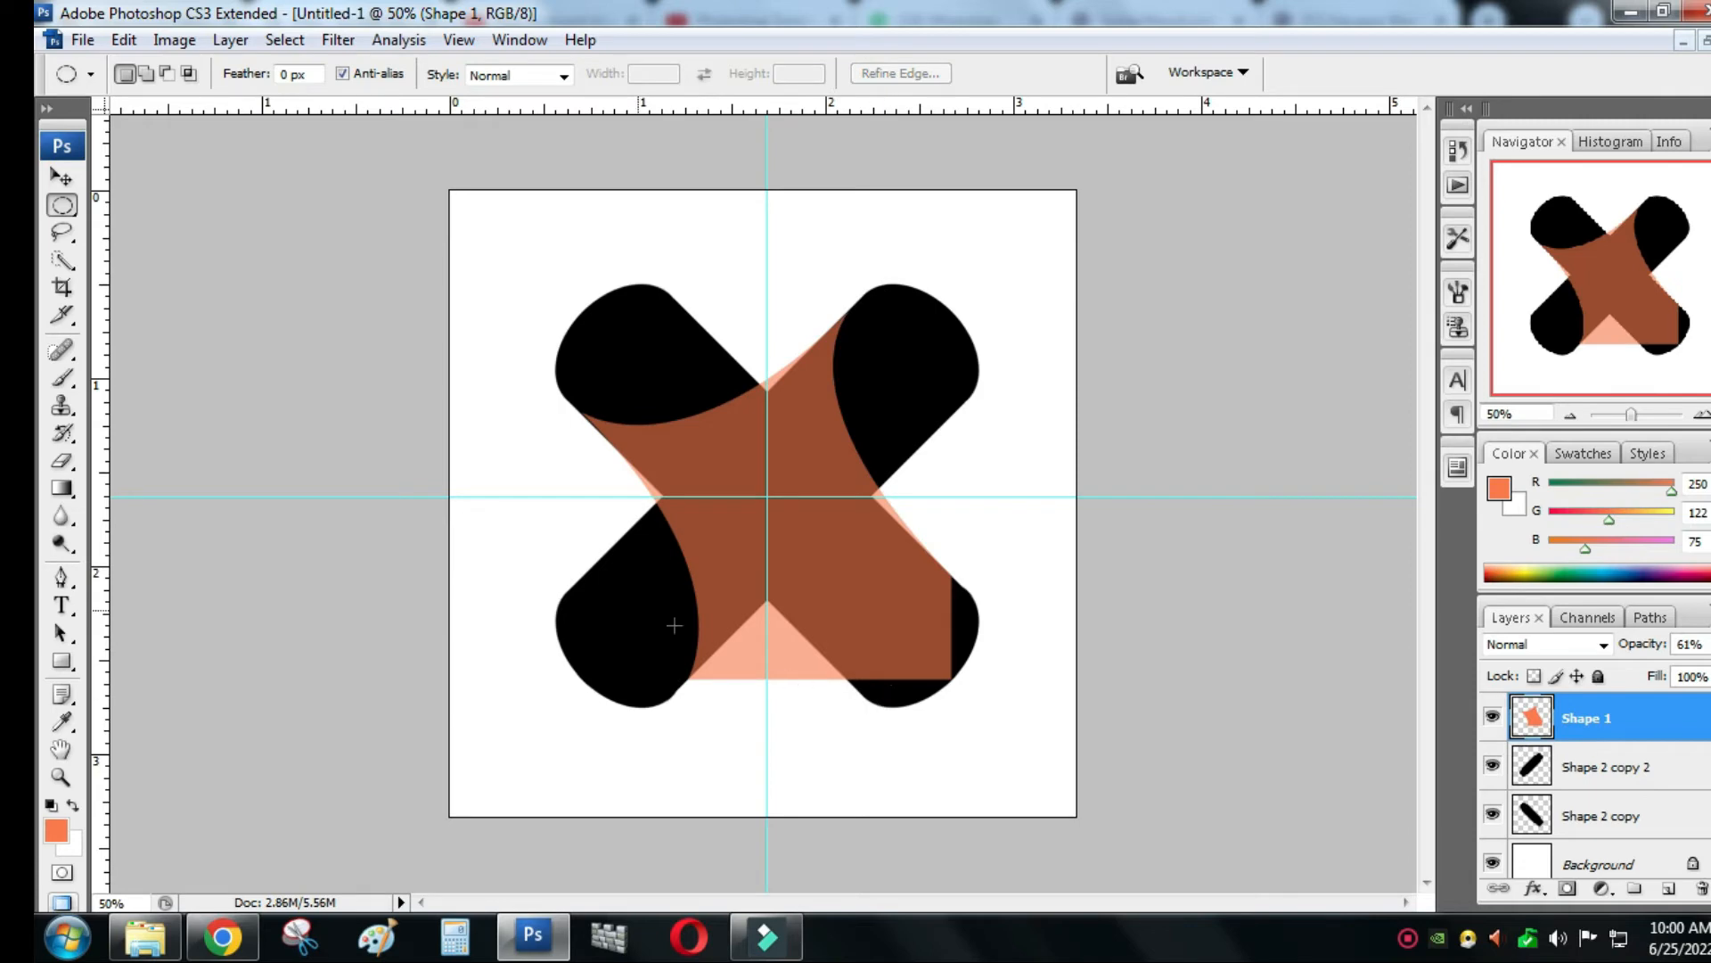
# - Draw a closed pen path curving between the bars' crossings on the square's right and bottom edges, enclosing its lower-right corner
pyautogui.click(62, 577)
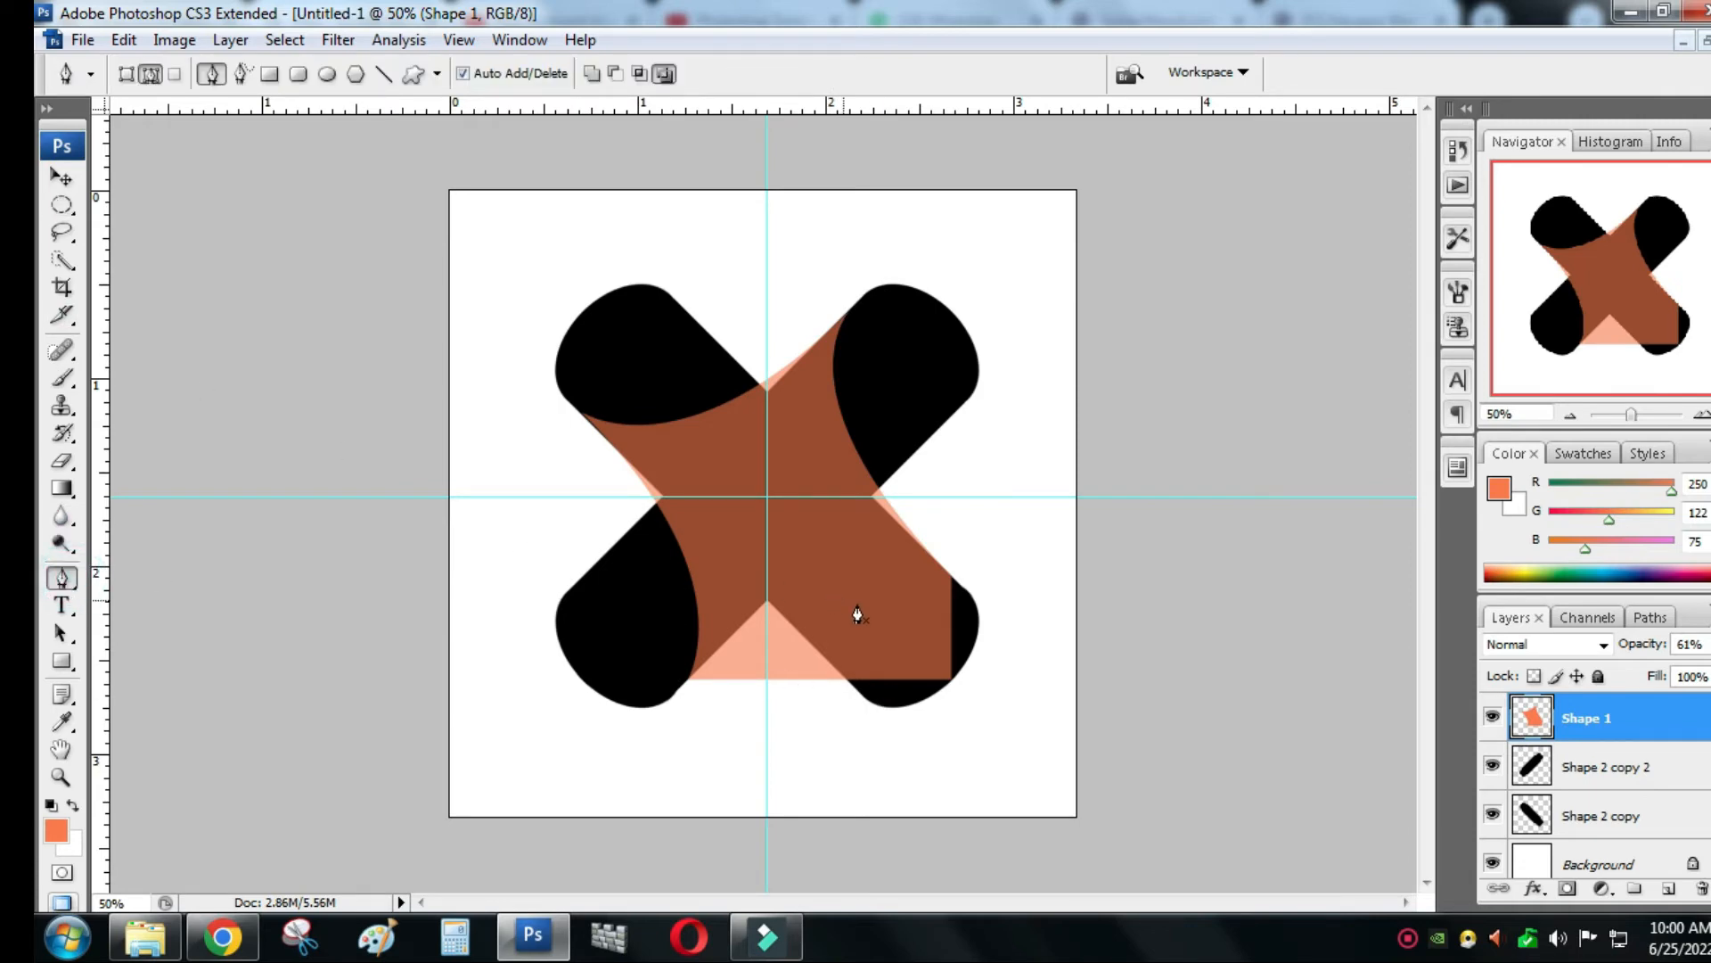
pyautogui.click(953, 577)
pyautogui.moveTo(688, 679); pyautogui.dragTo(511, 848)
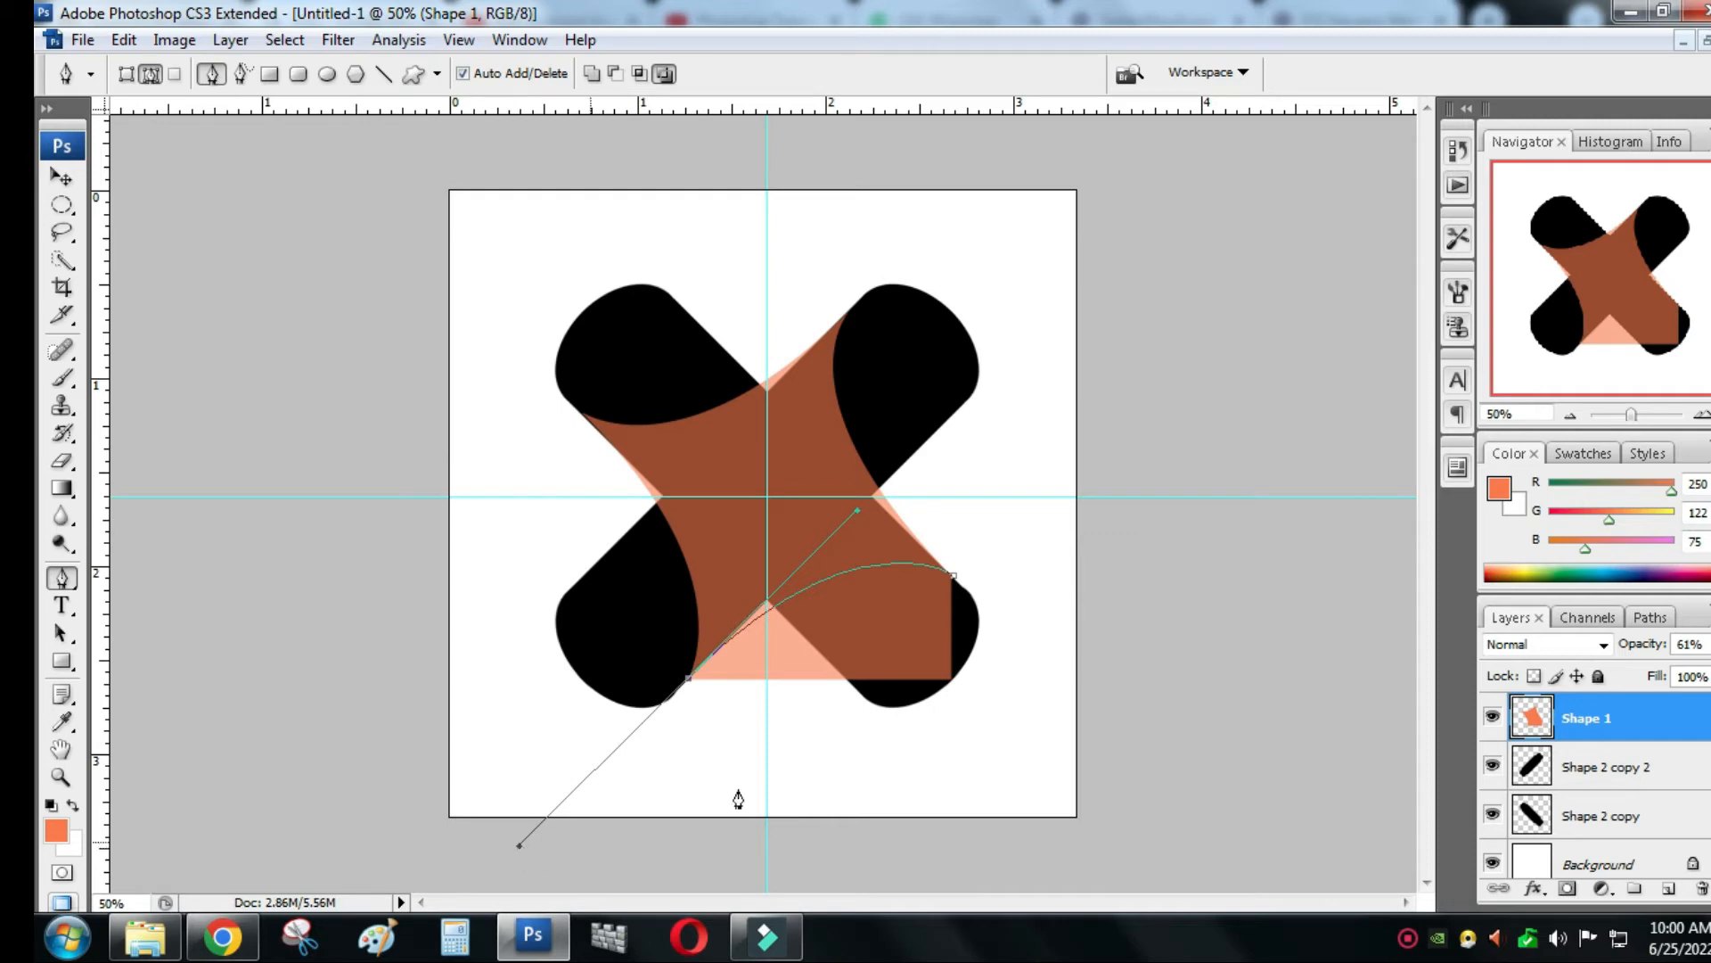
pyautogui.moveTo(822, 781); pyautogui.dragTo(1018, 687)
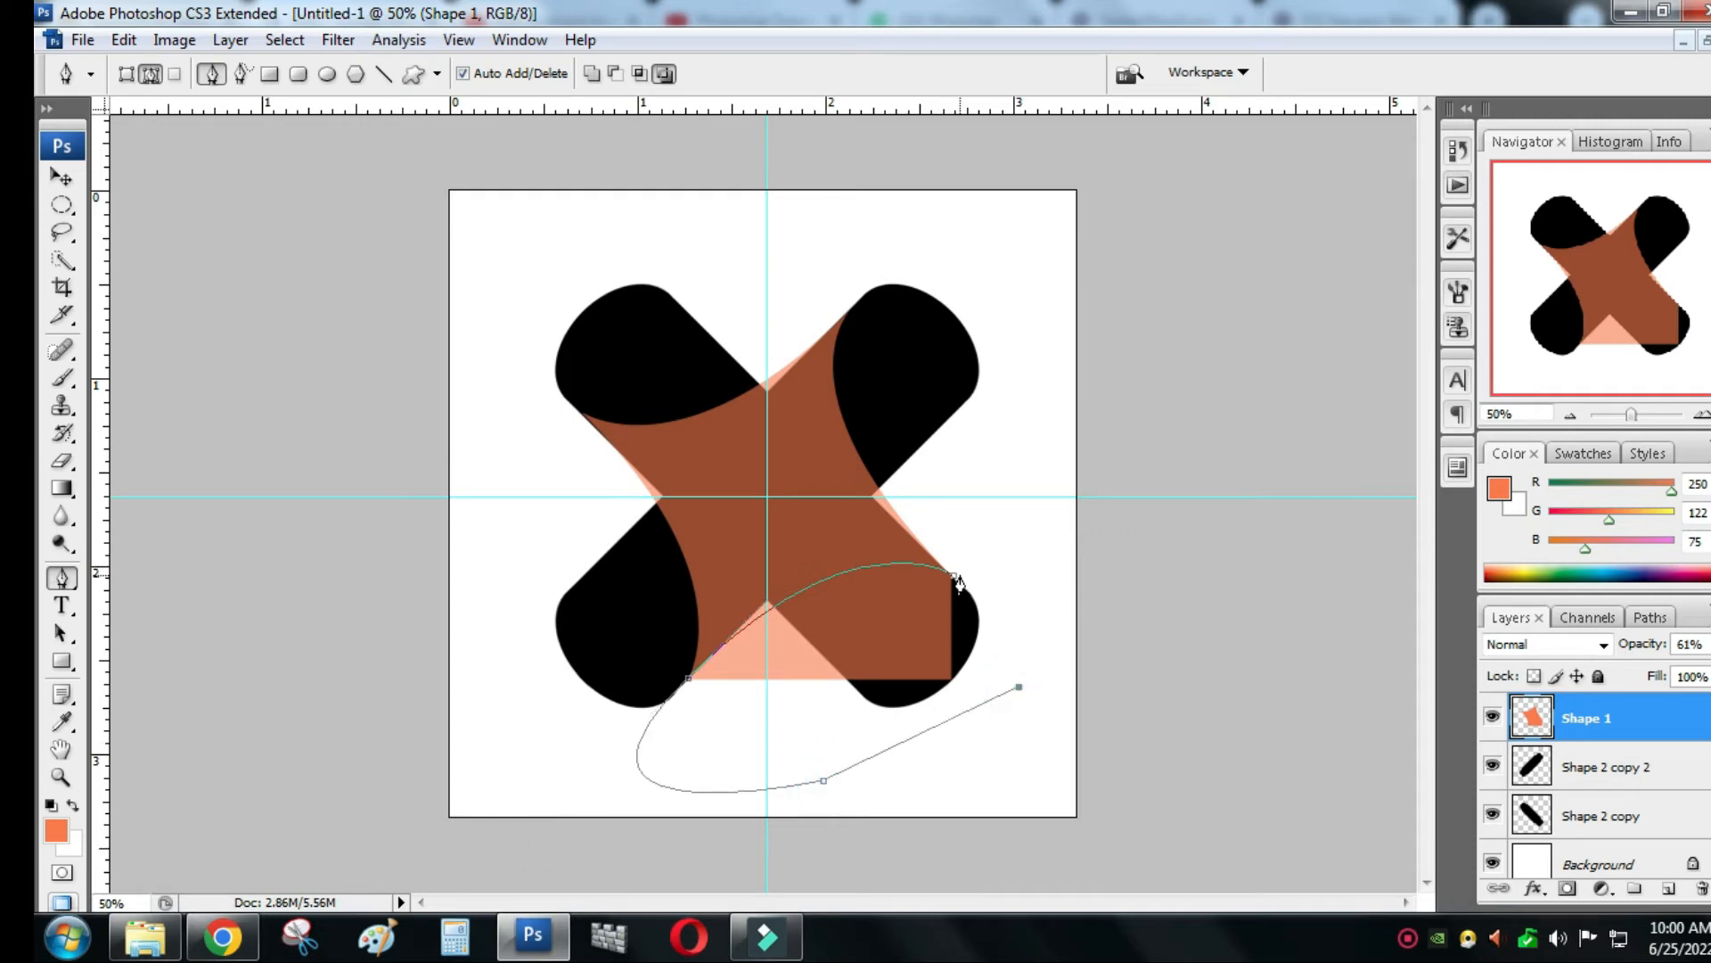
pyautogui.click(995, 572)
pyautogui.click(954, 584)
# - Turn the path into a selection with 0 px feather and delete the orange square's lower-right corner inside it, clearing the selection
pyautogui.rightClick(954, 584)
pyautogui.click(1030, 703)
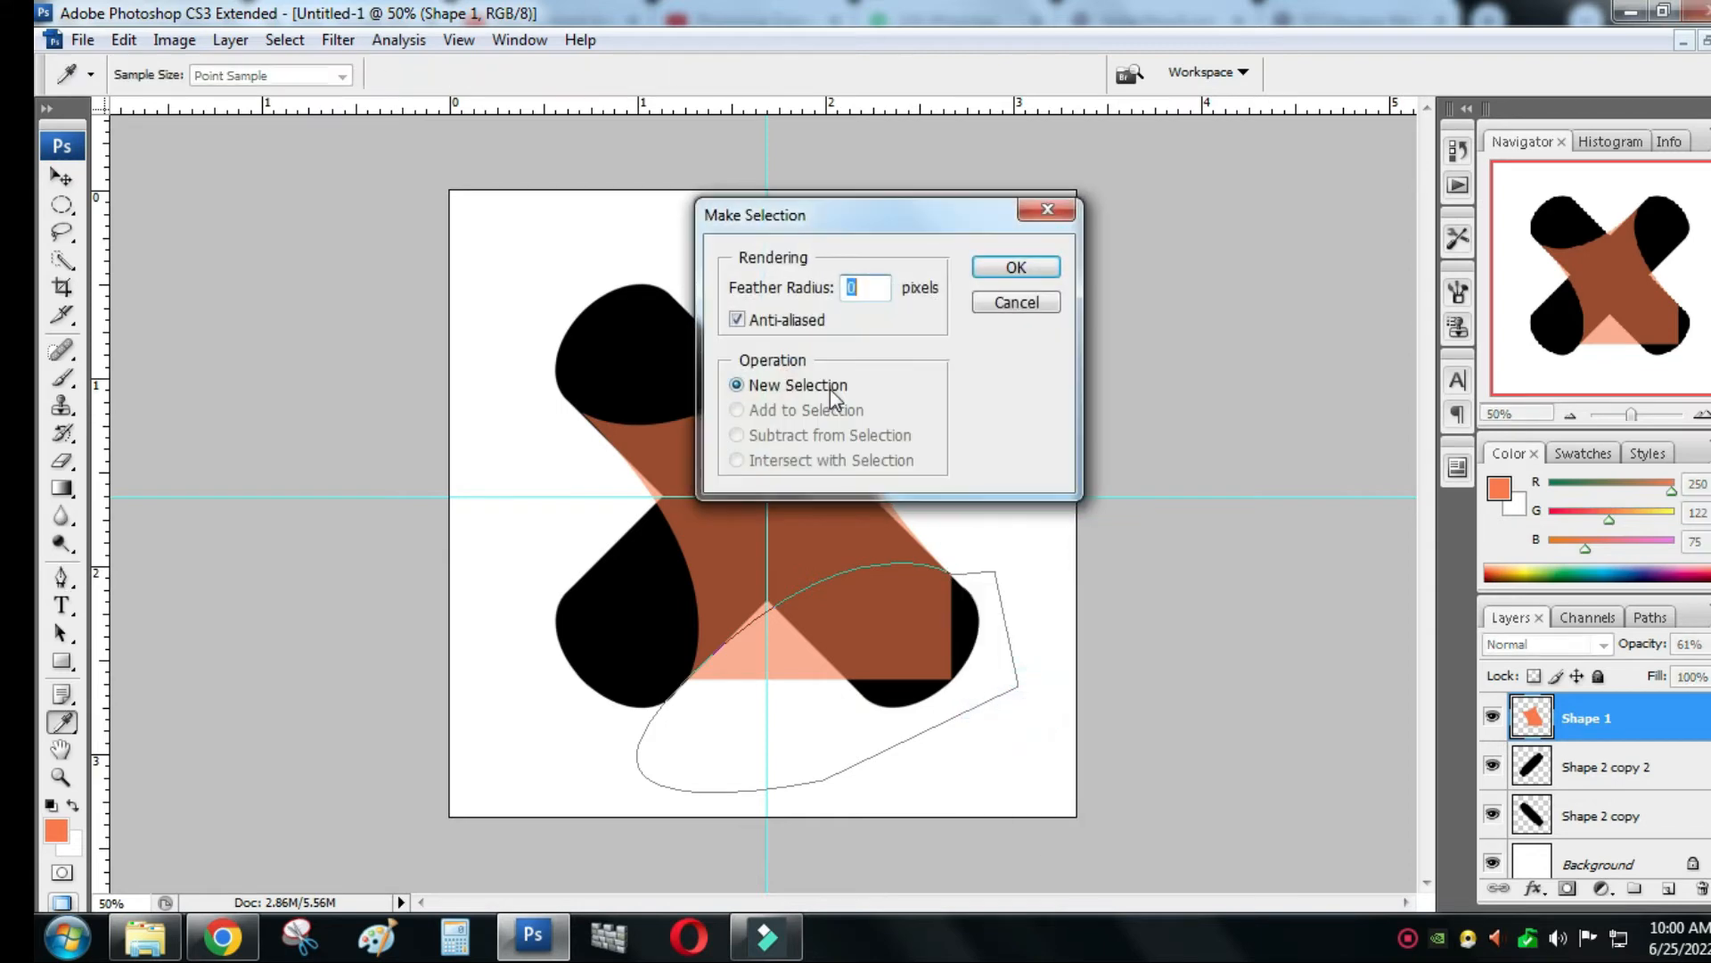
pyautogui.click(1036, 268)
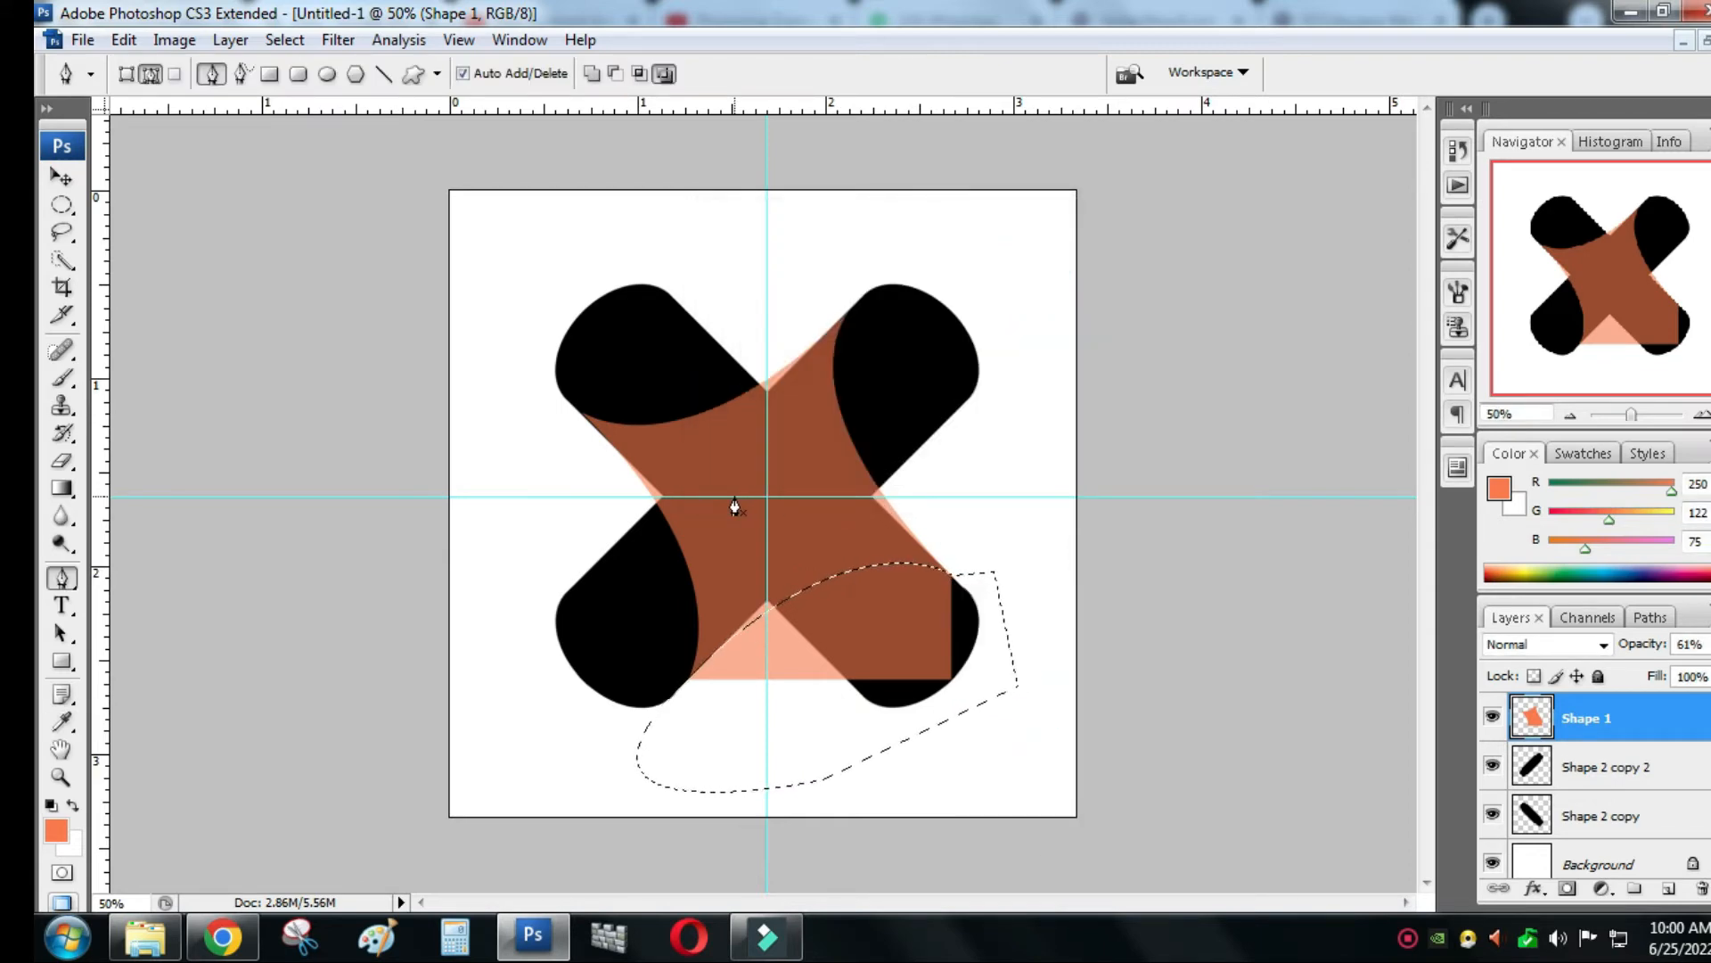
pyautogui.press('Delete')
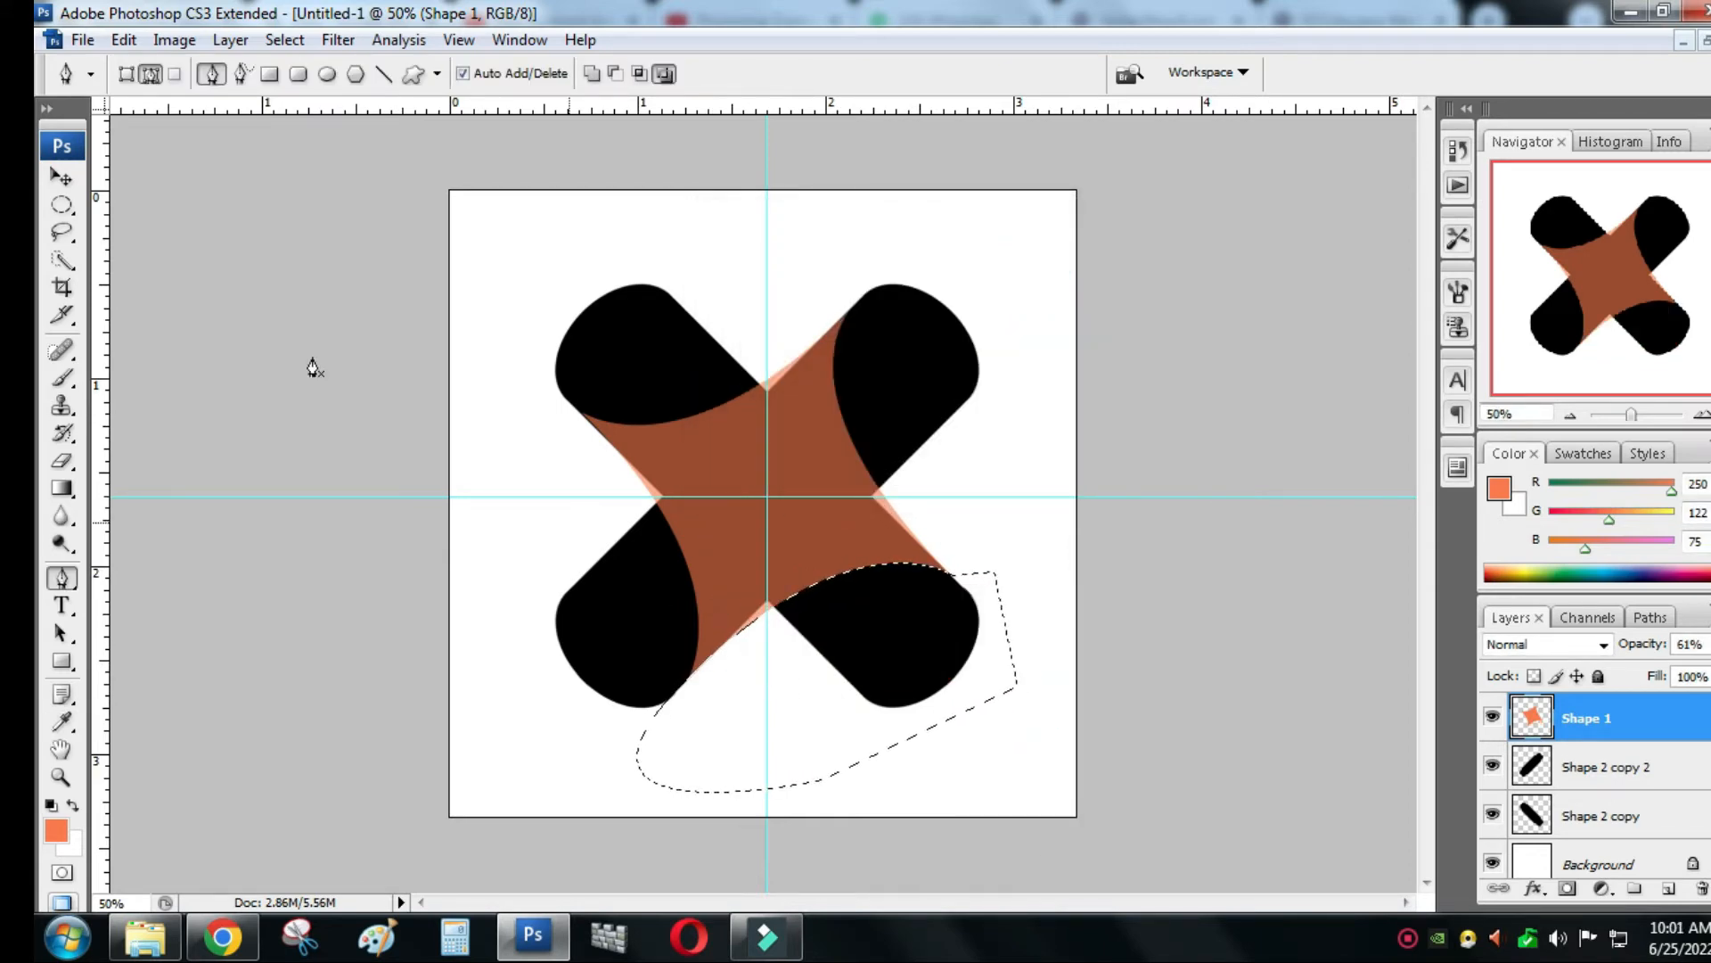
pyautogui.click(62, 205)
pyautogui.rightClick(838, 628)
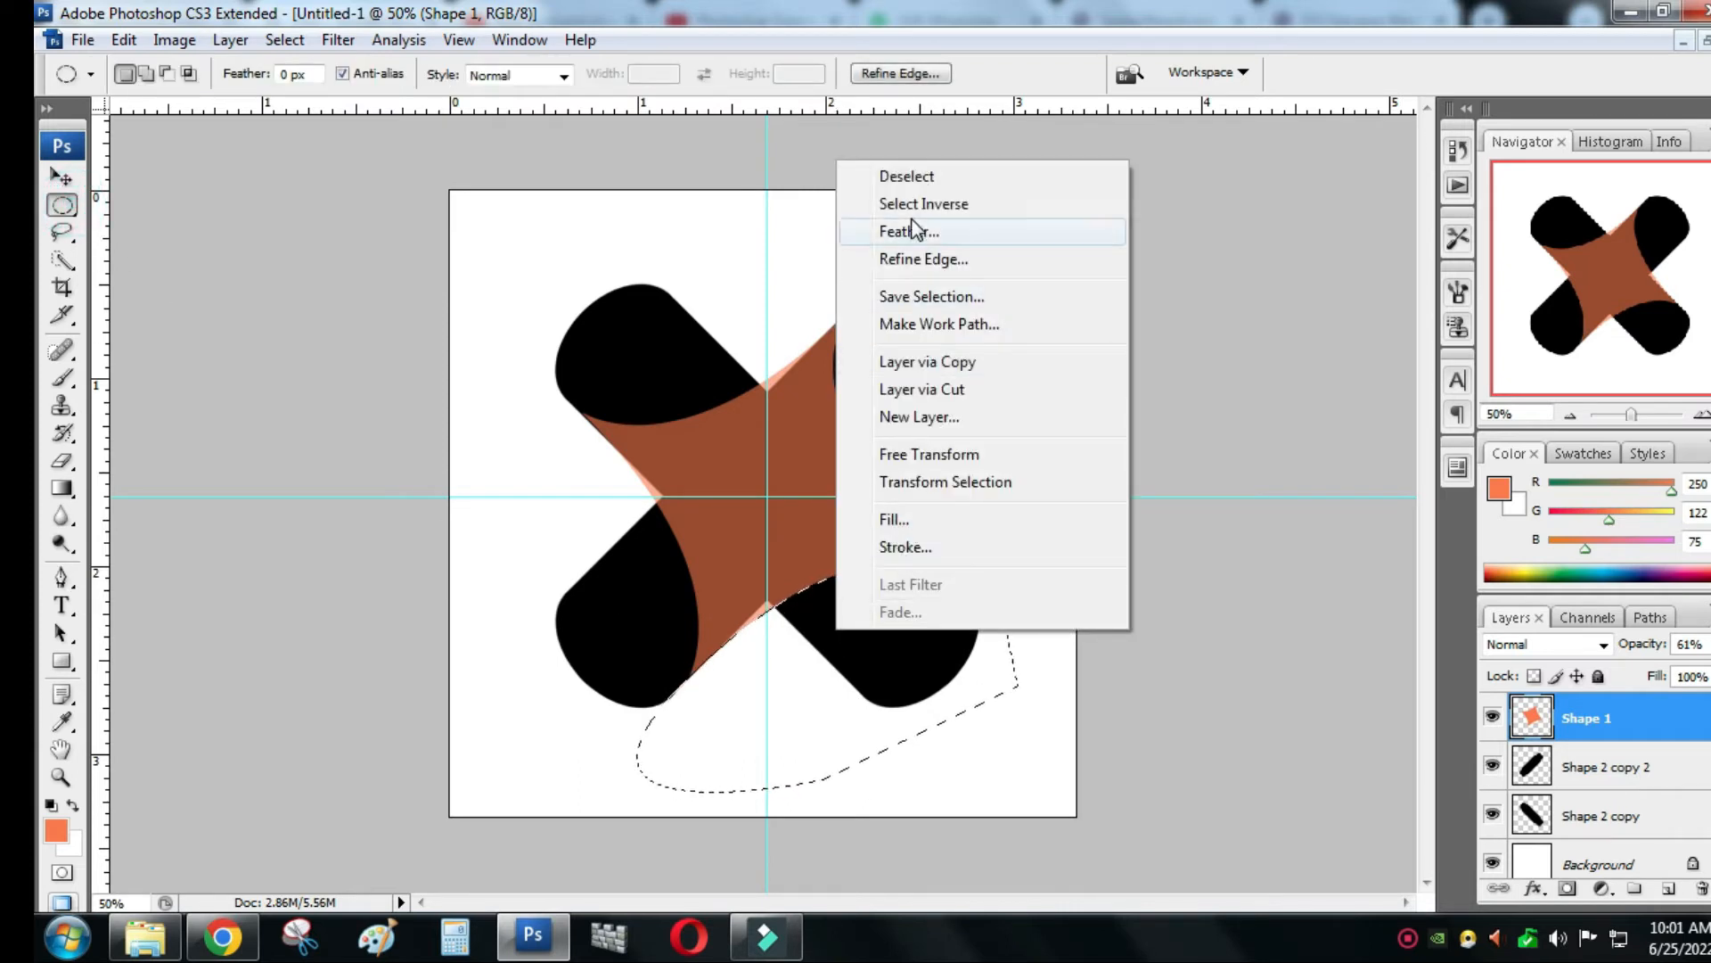
pyautogui.click(906, 178)
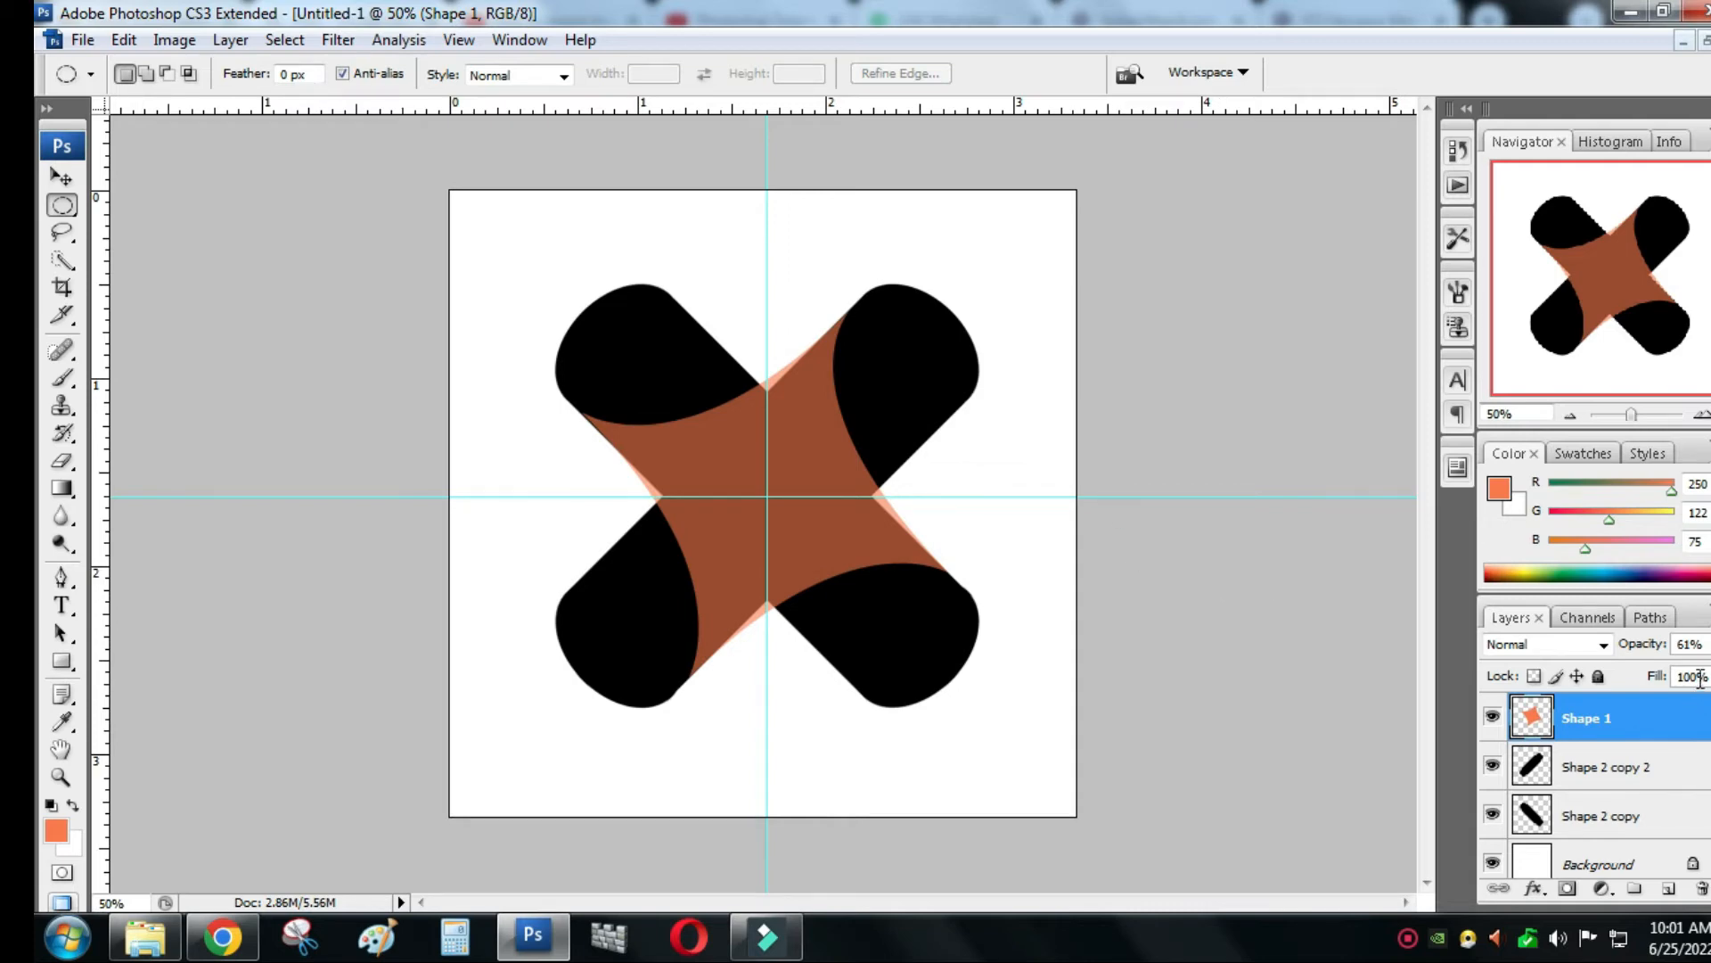
# - Set the orange star-like shape's layer opacity to 100%
pyautogui.click(1704, 643)
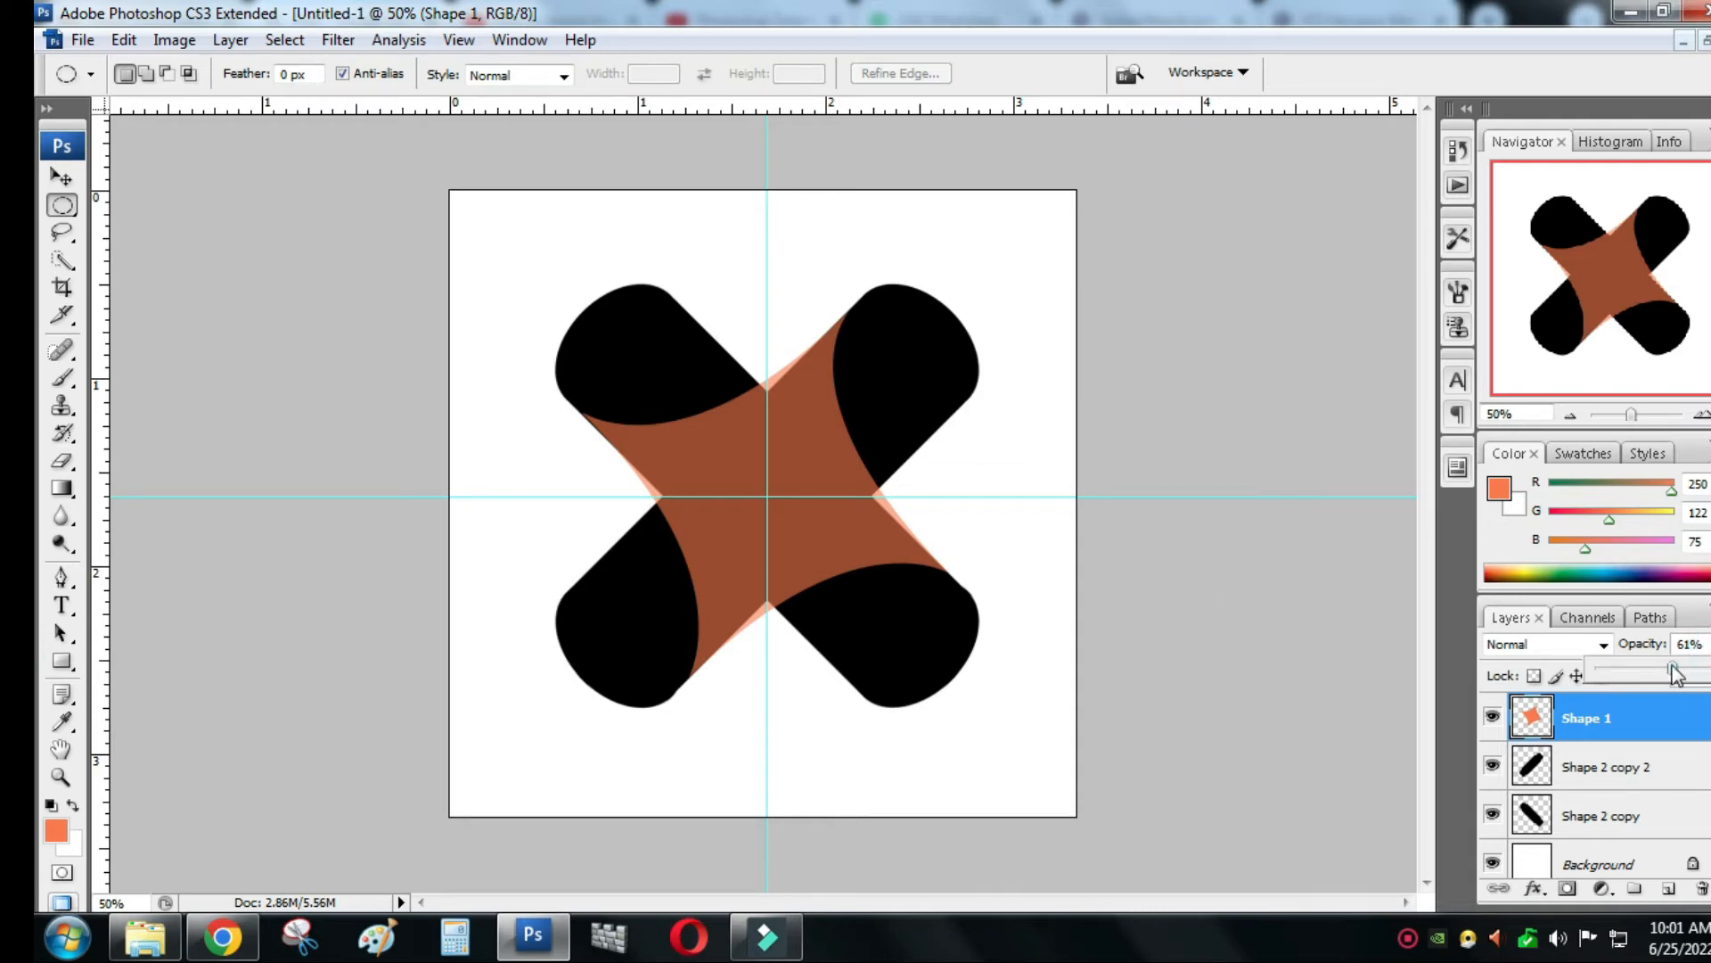
pyautogui.moveTo(1674, 675); pyautogui.dragTo(1703, 675)
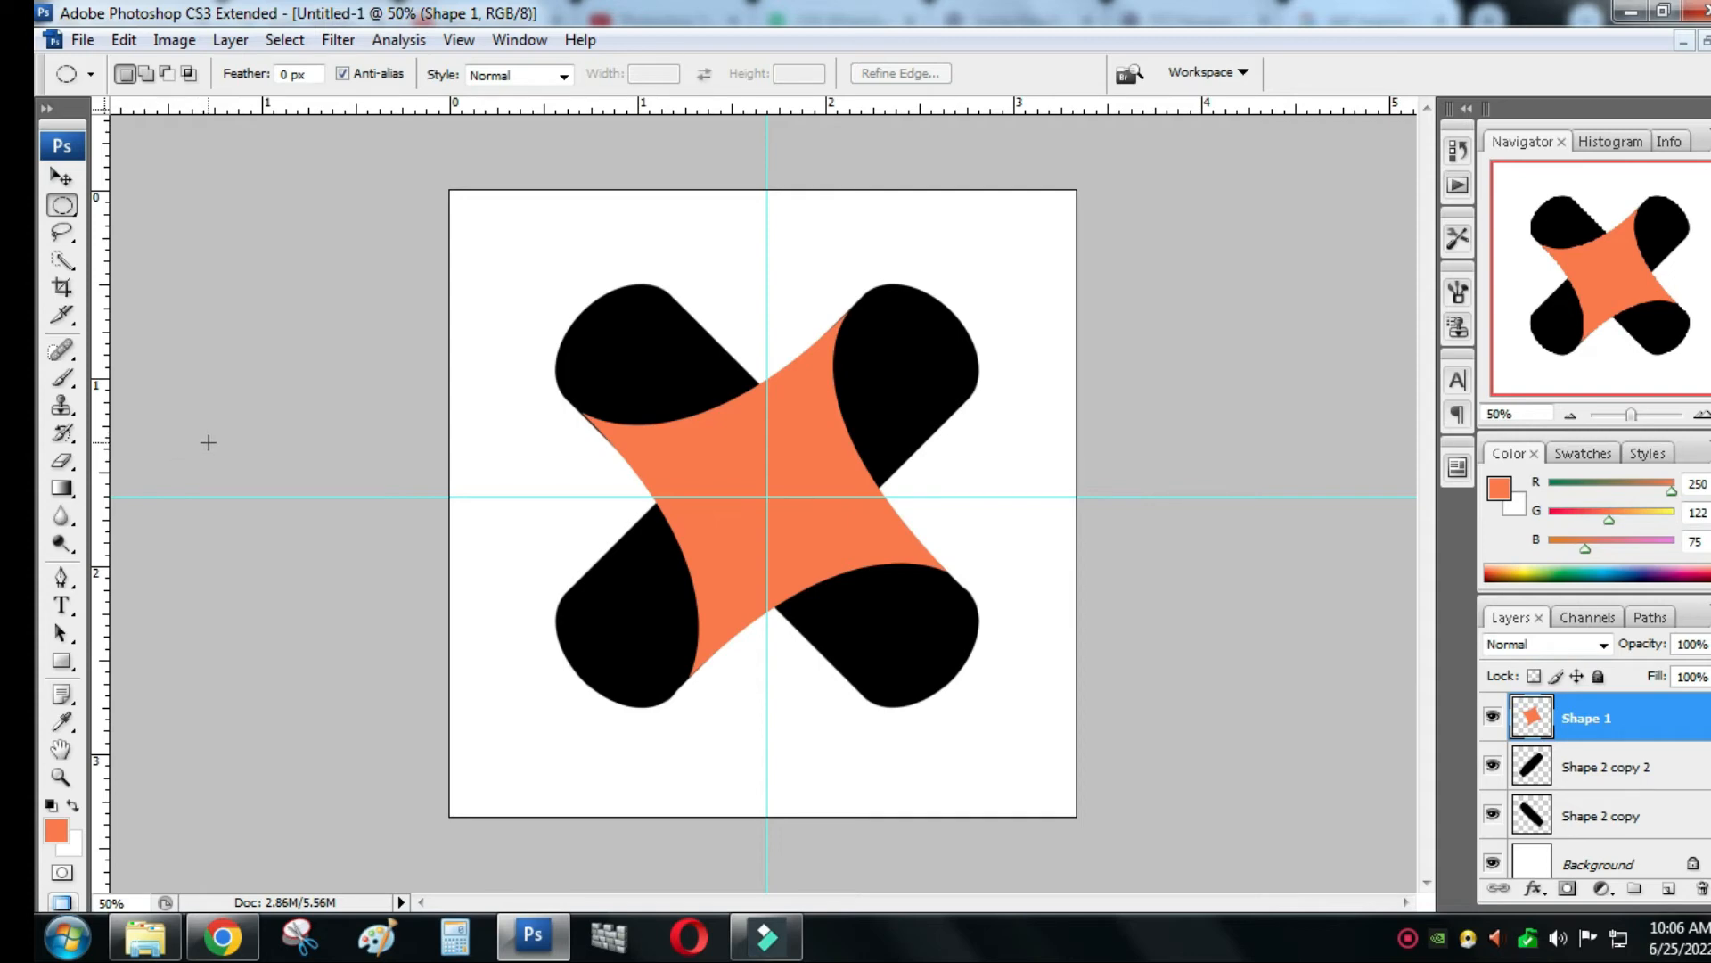
# - Add a Gradient Overlay to the Shape 2 copy layer, the black bar running from upper-left to lower-right
pyautogui.click(61, 175)
pyautogui.rightClick(635, 350)
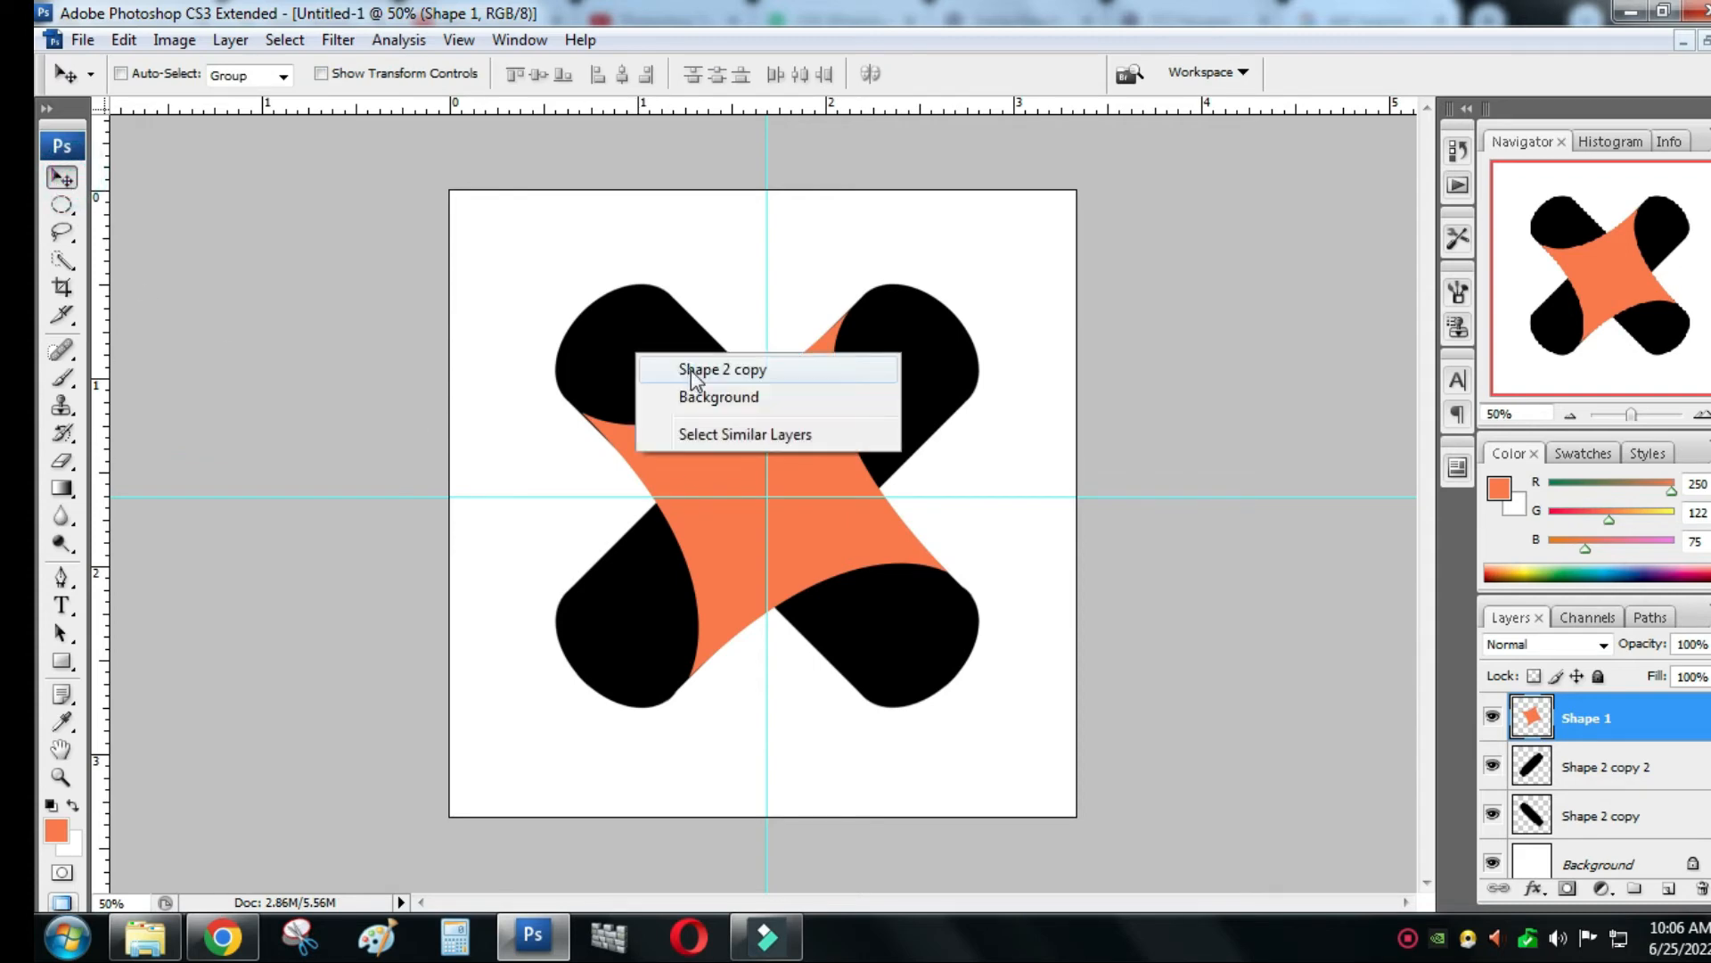
pyautogui.click(692, 364)
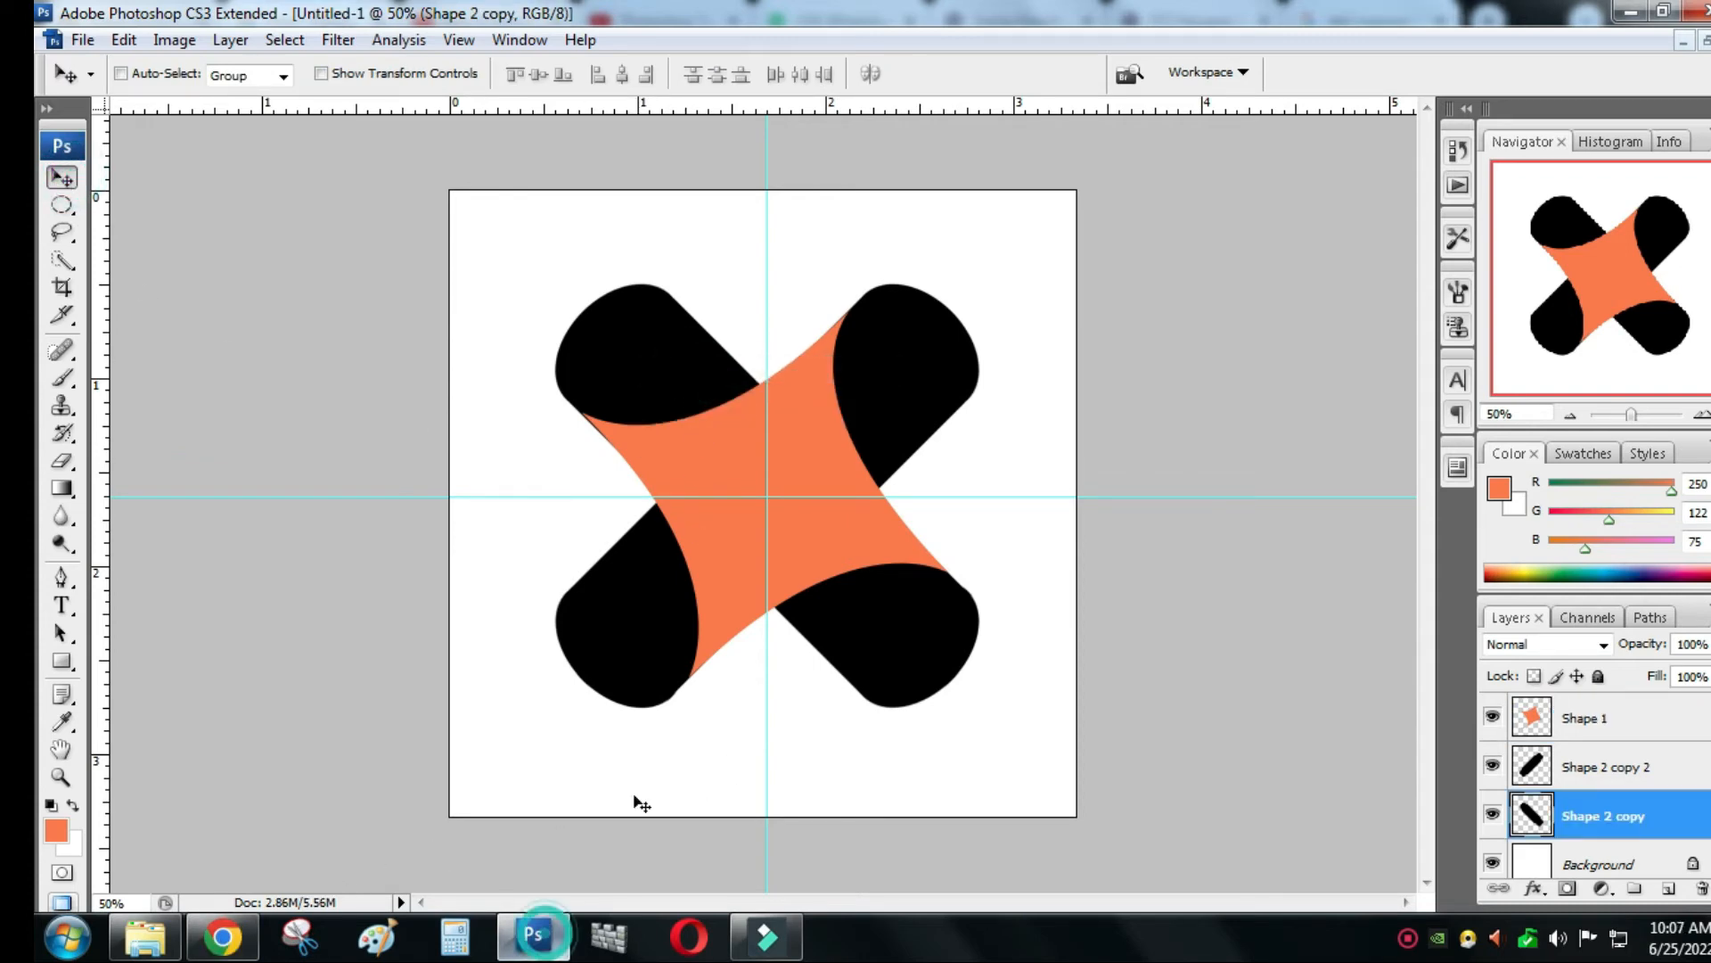
pyautogui.rightClick(1613, 818)
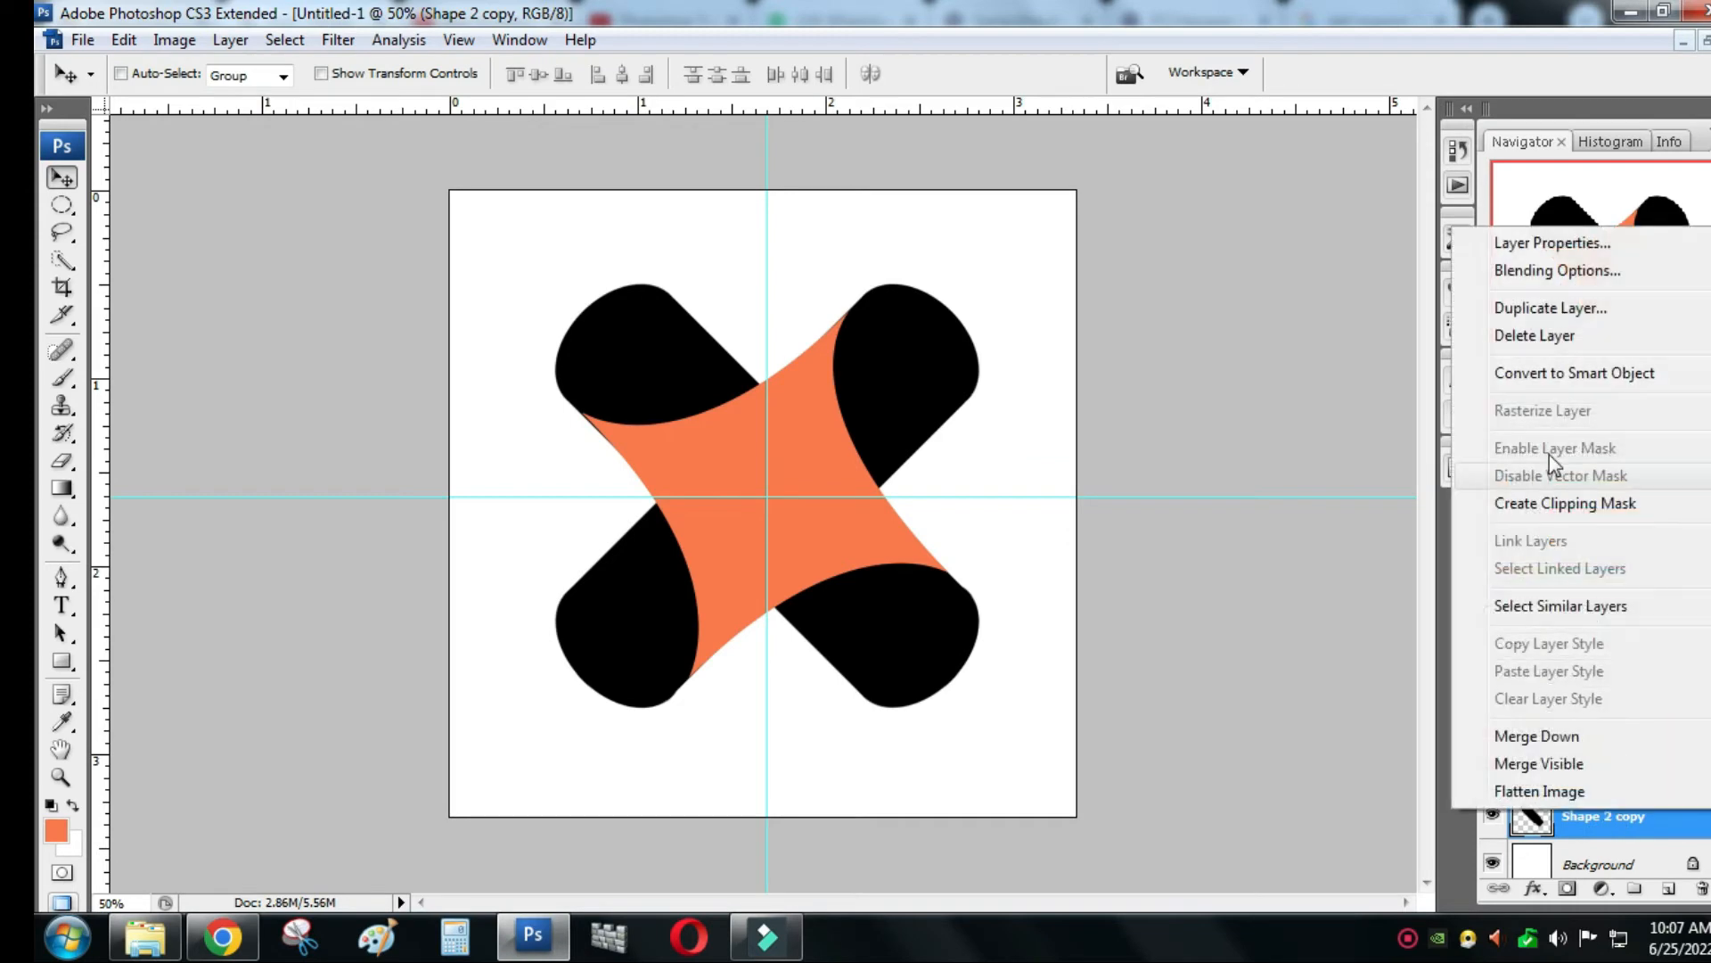
pyautogui.click(1555, 270)
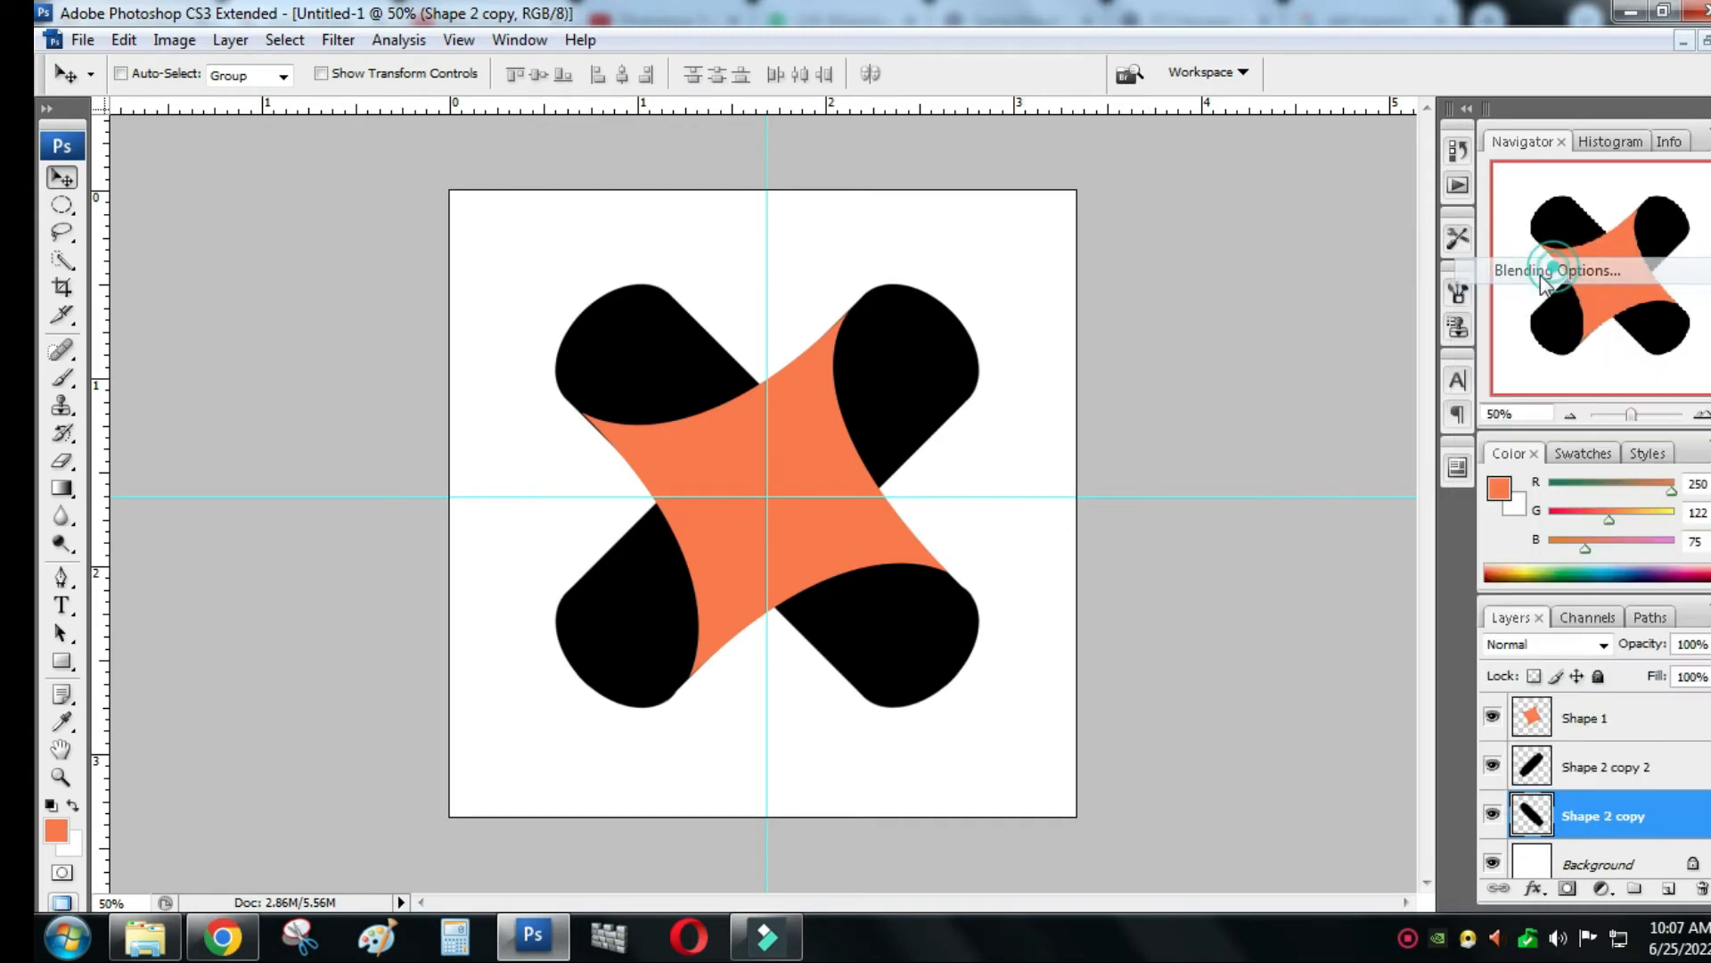
pyautogui.moveTo(1067, 195); pyautogui.dragTo(1257, 179)
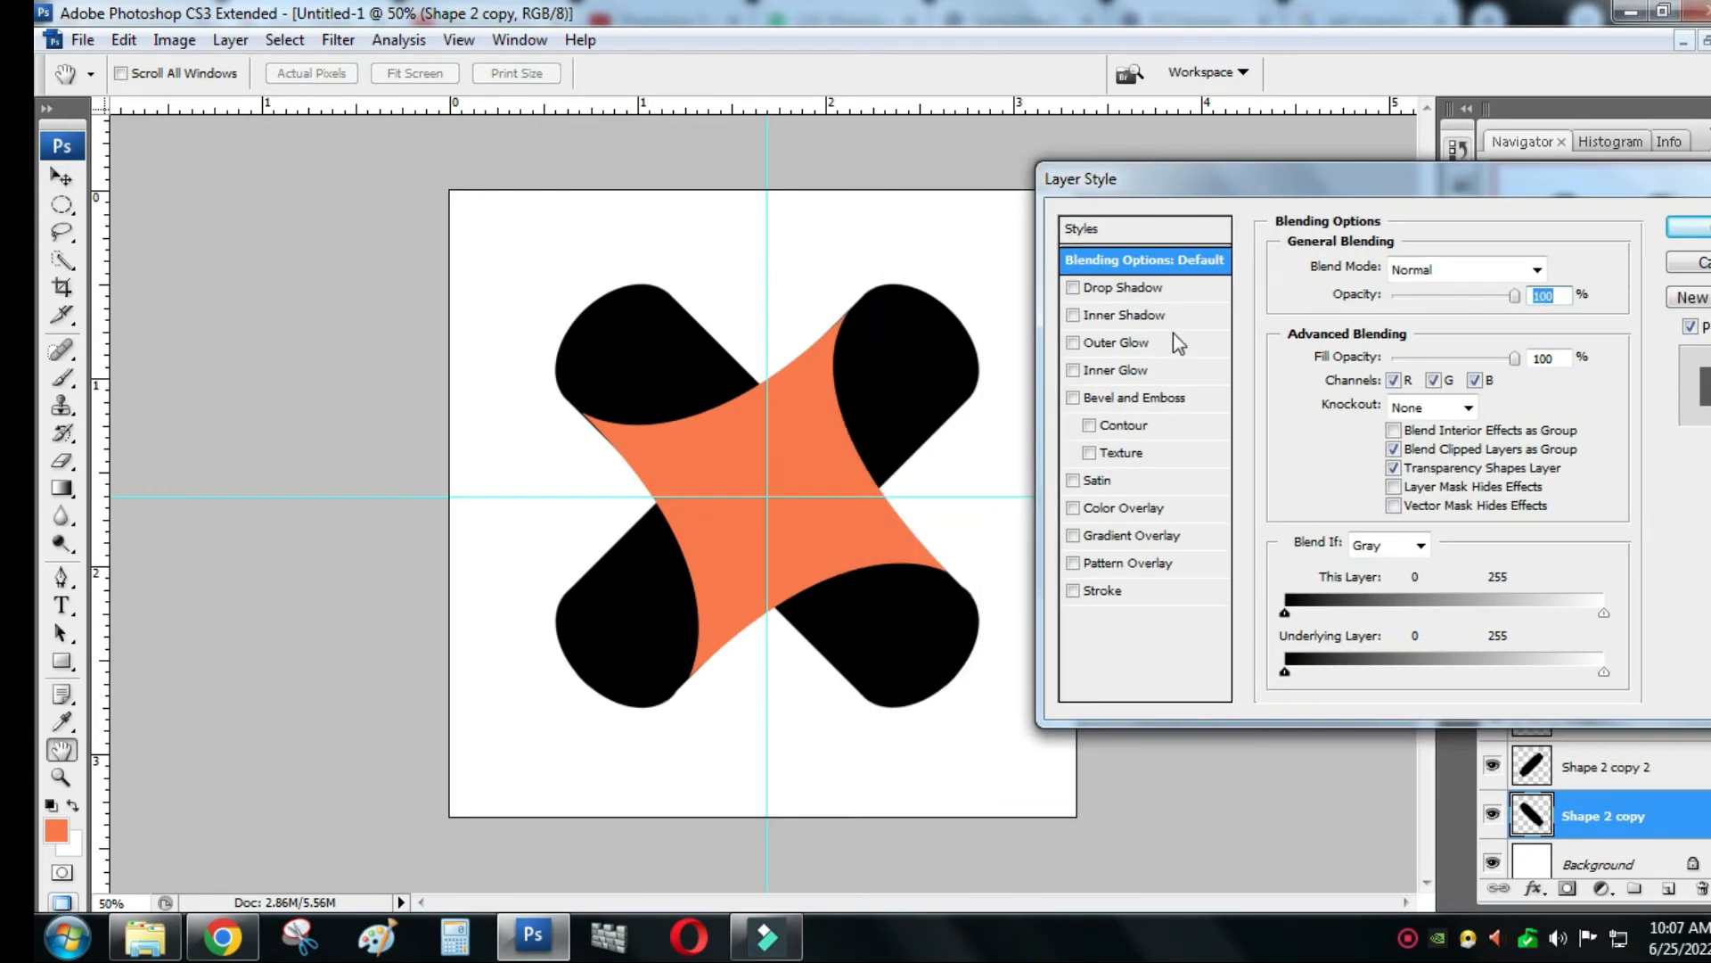
pyautogui.click(1124, 539)
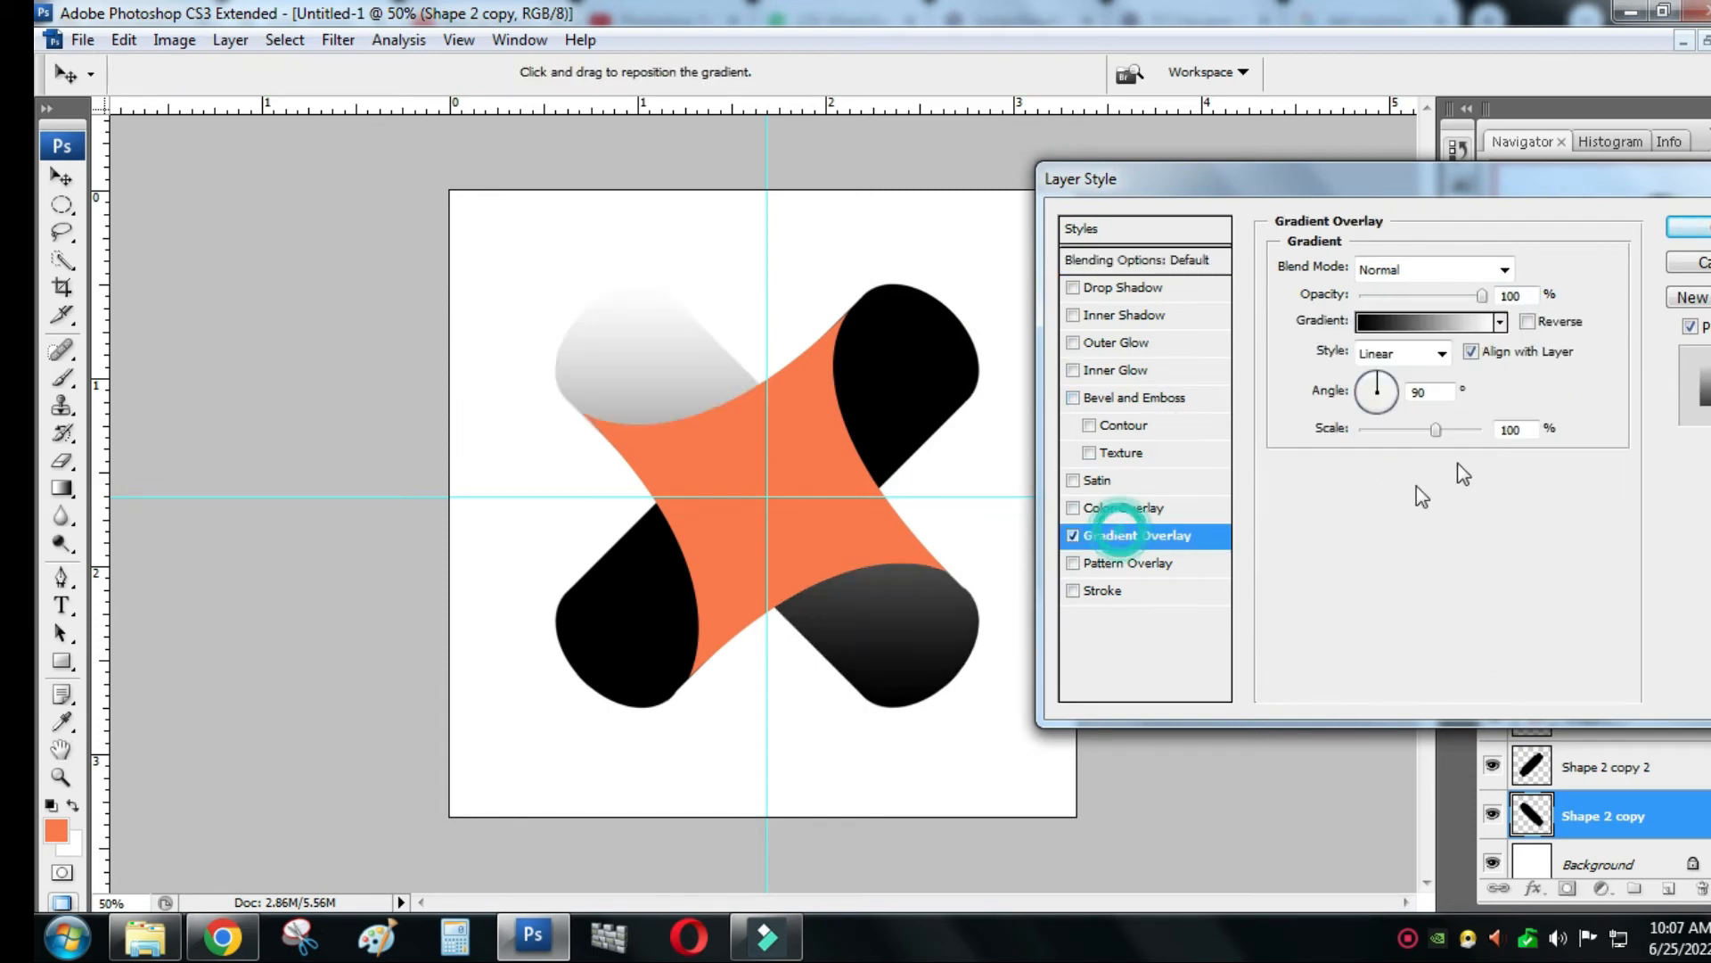
# - Recolour the white end stop of the Shape 2 copy overlay's gradient to a light cyan with a hue of 182°
pyautogui.click(1435, 322)
pyautogui.moveTo(869, 114); pyautogui.dragTo(1344, 132)
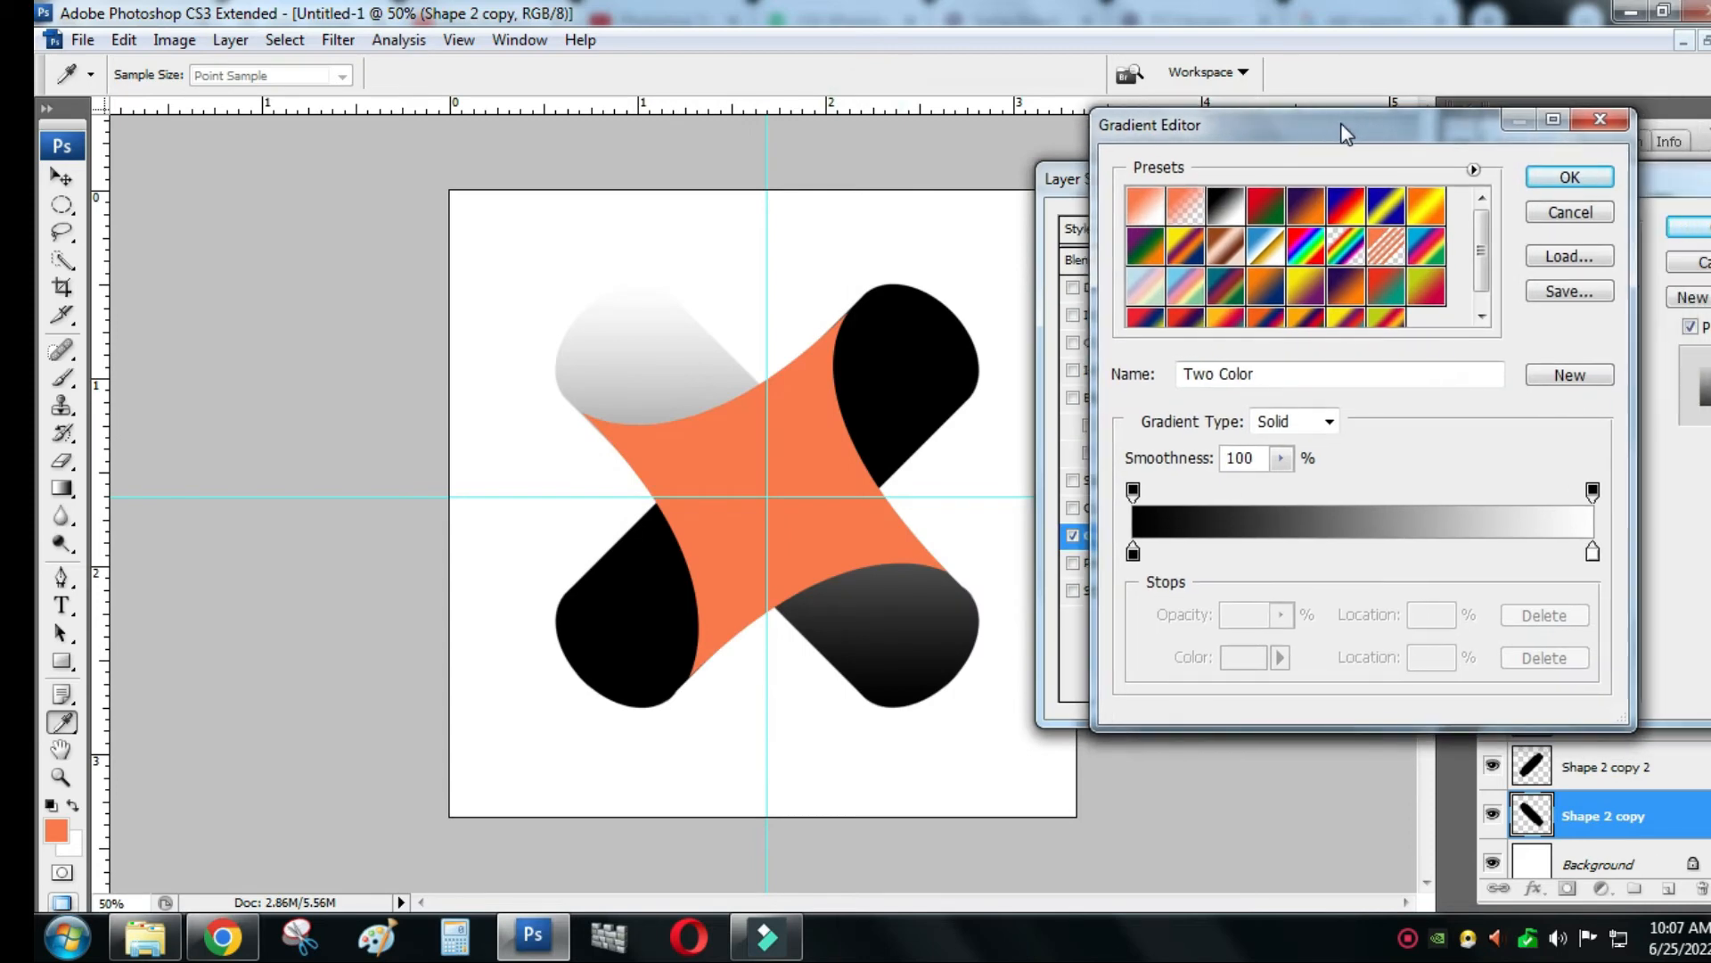
pyautogui.click(1133, 553)
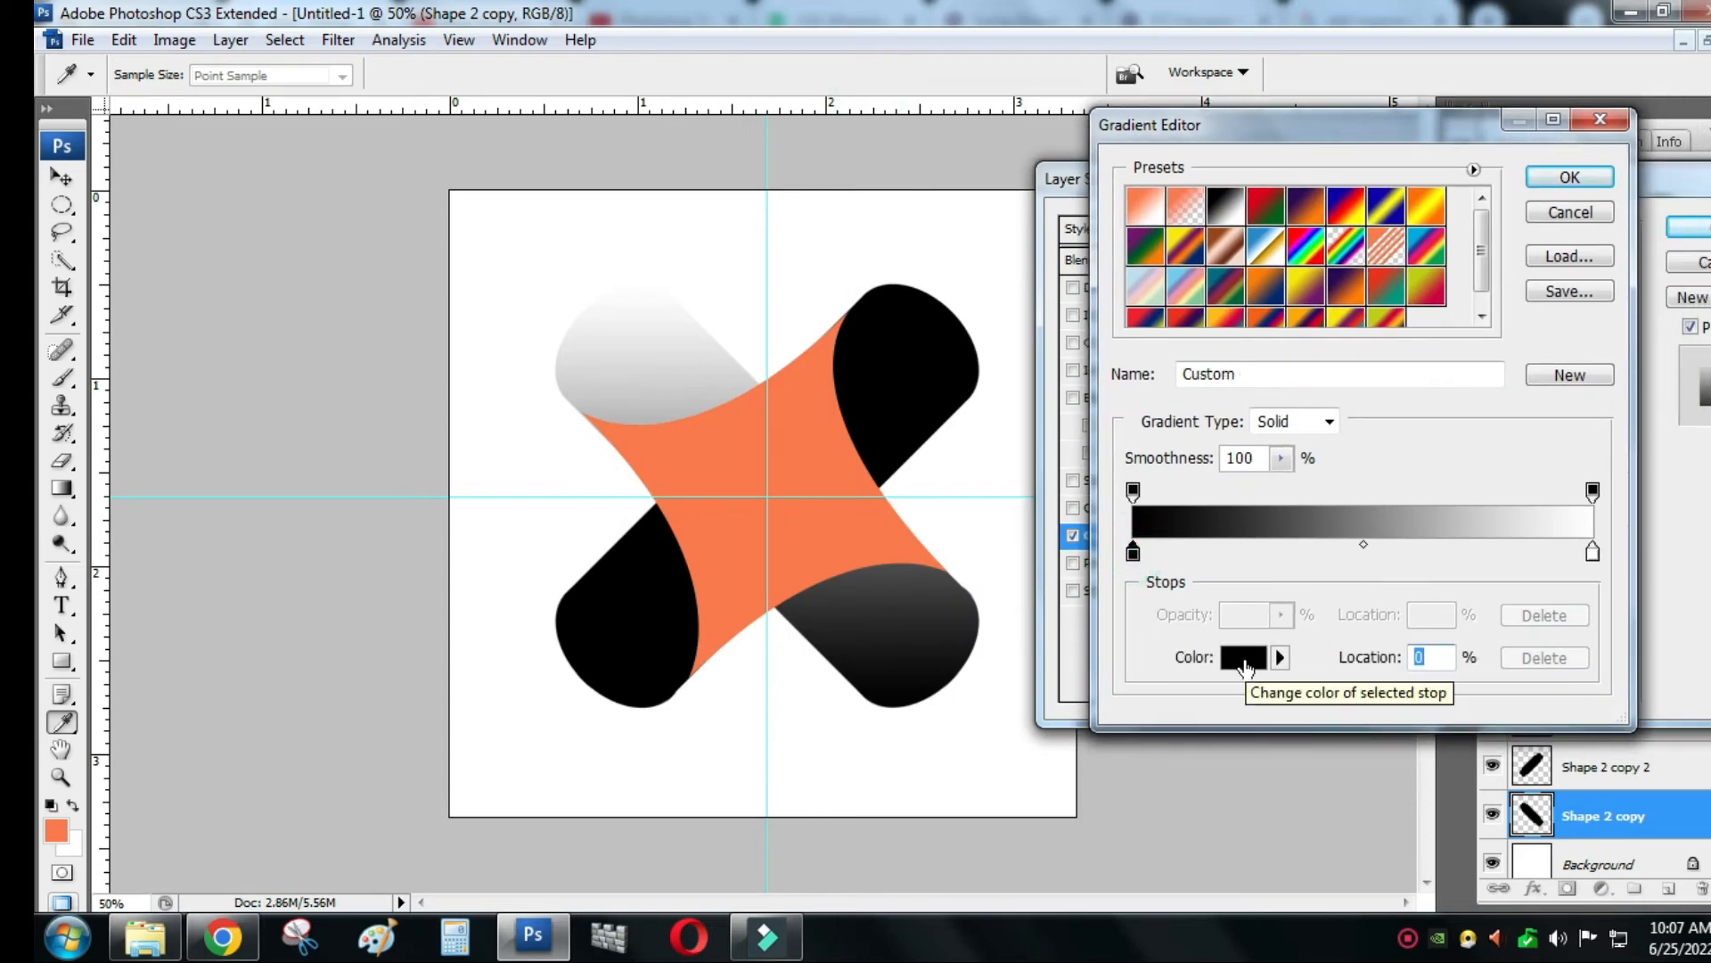
pyautogui.click(1592, 552)
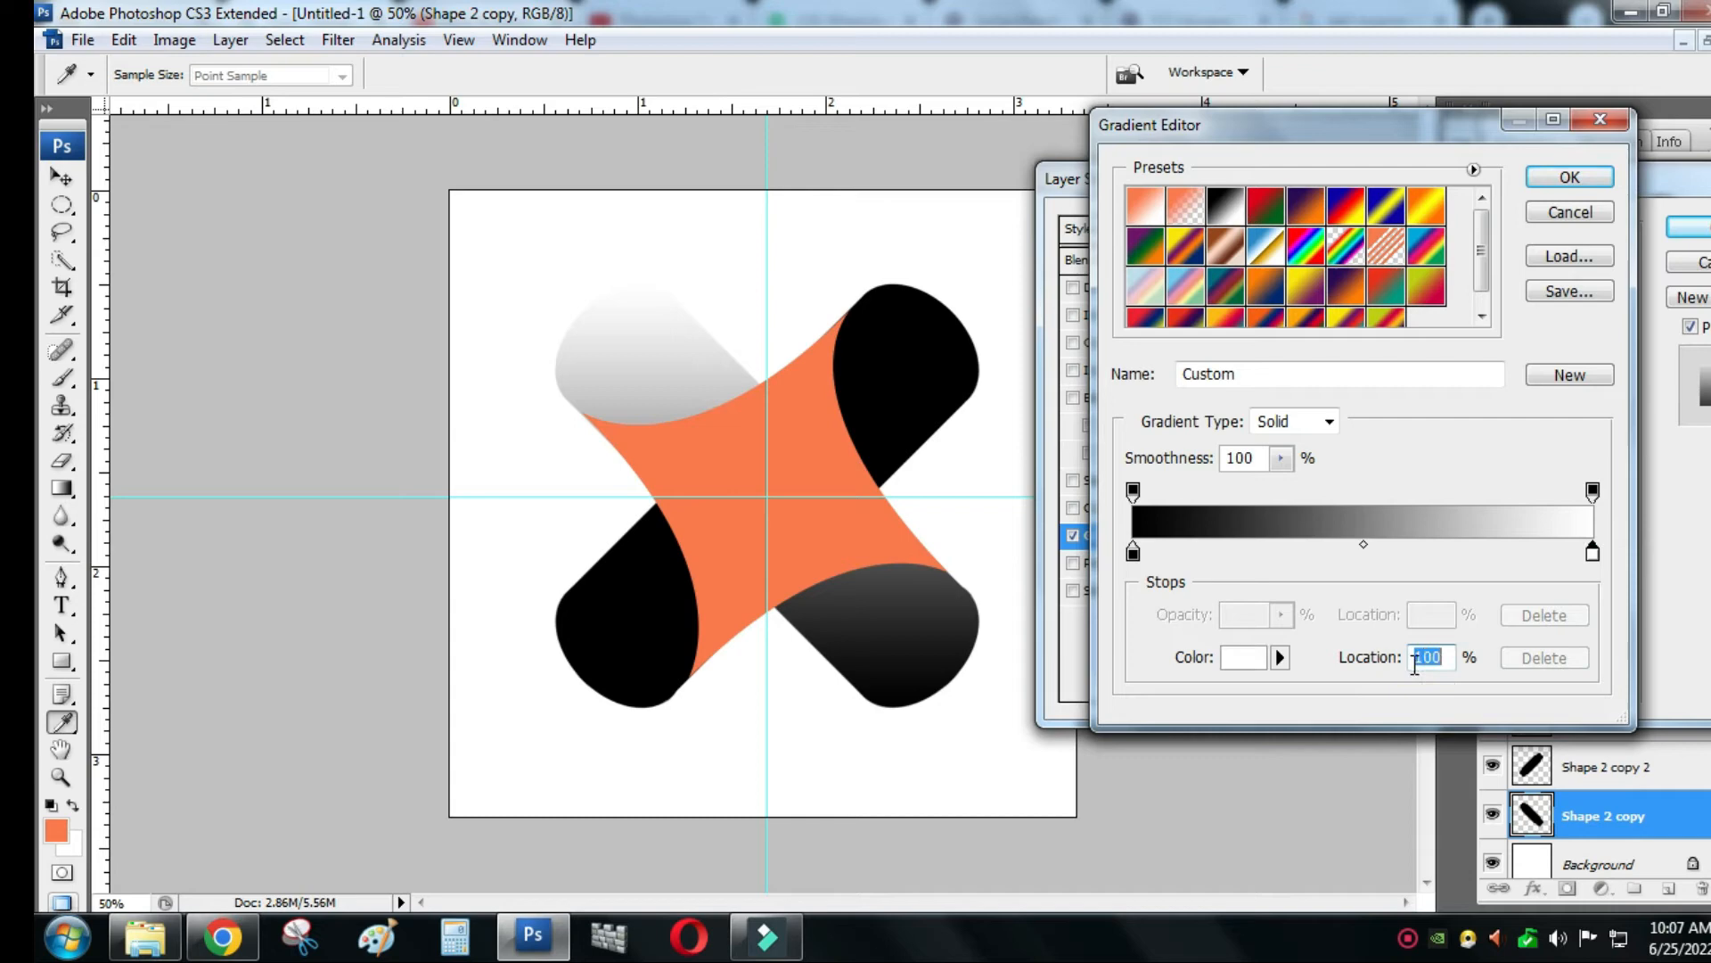
pyautogui.click(1239, 657)
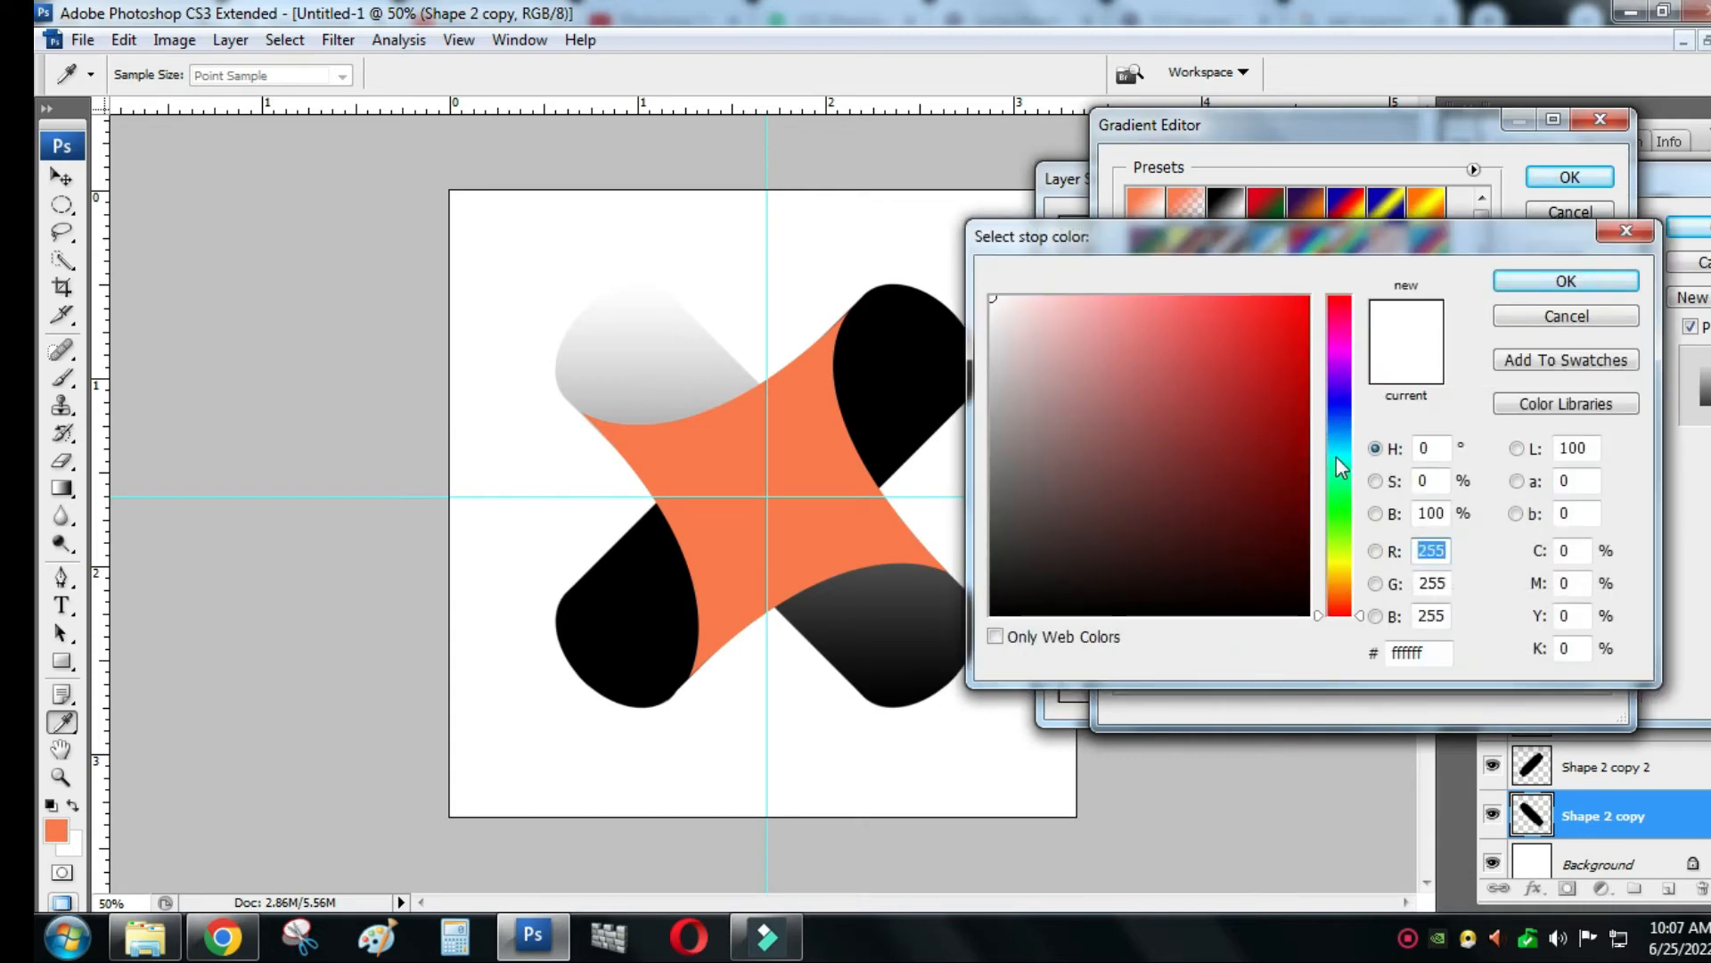
pyautogui.click(1341, 447)
pyautogui.click(1300, 298)
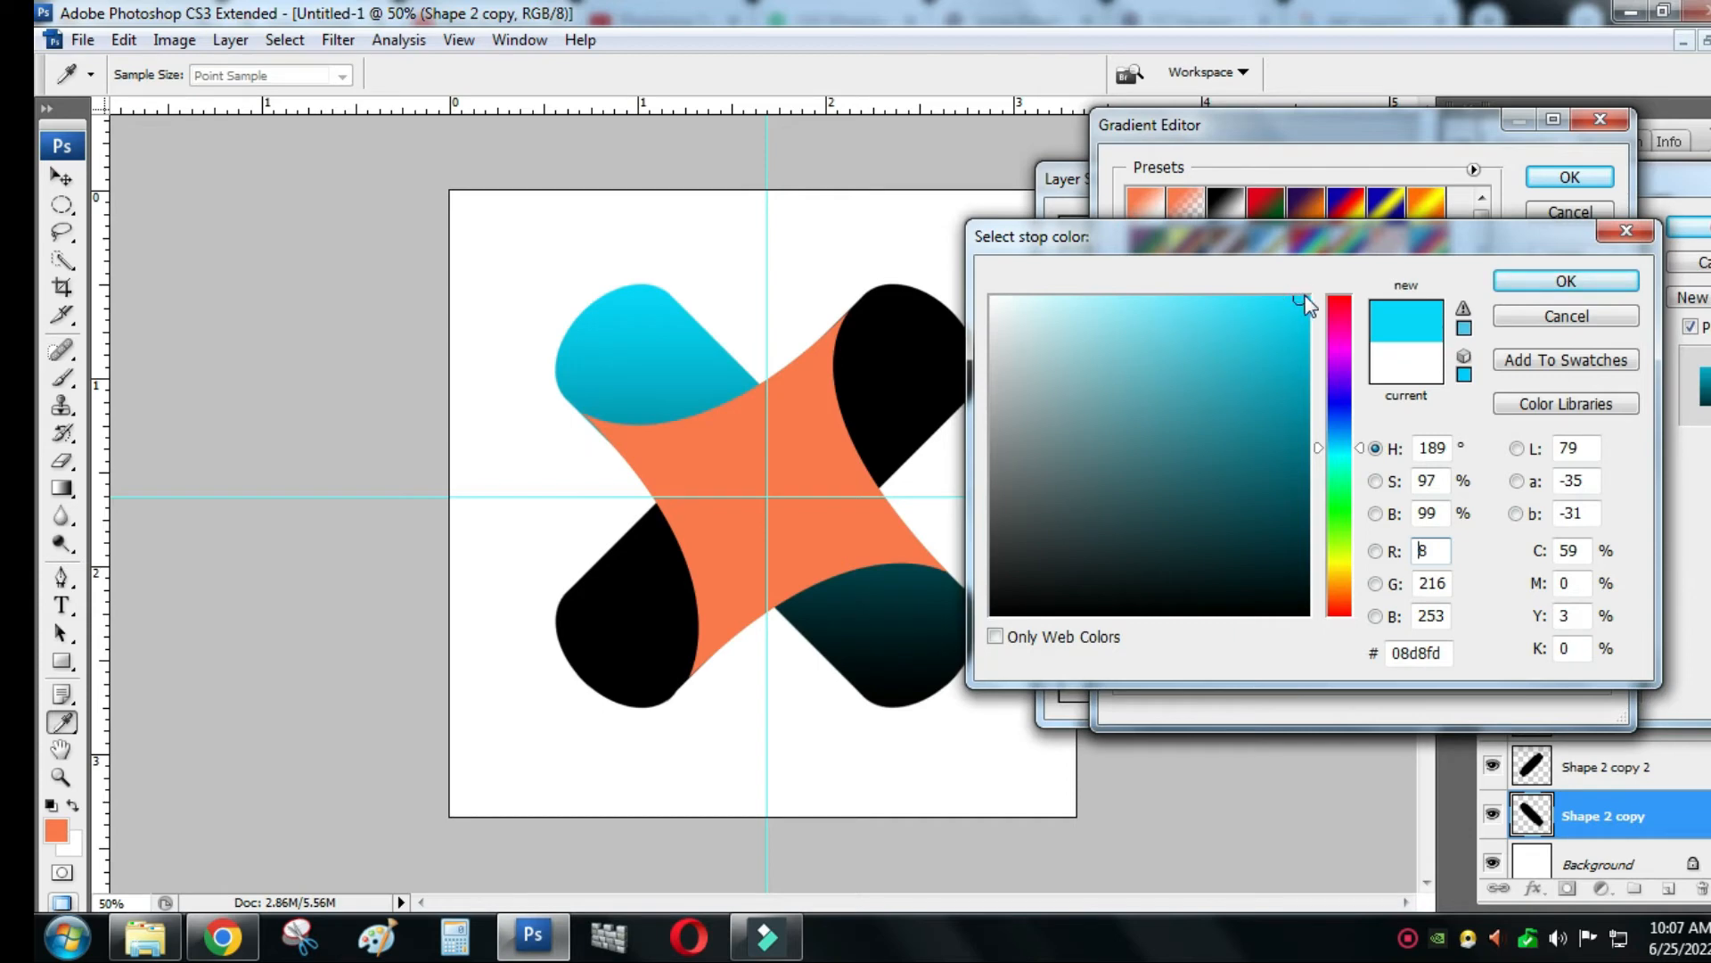
pyautogui.click(1306, 298)
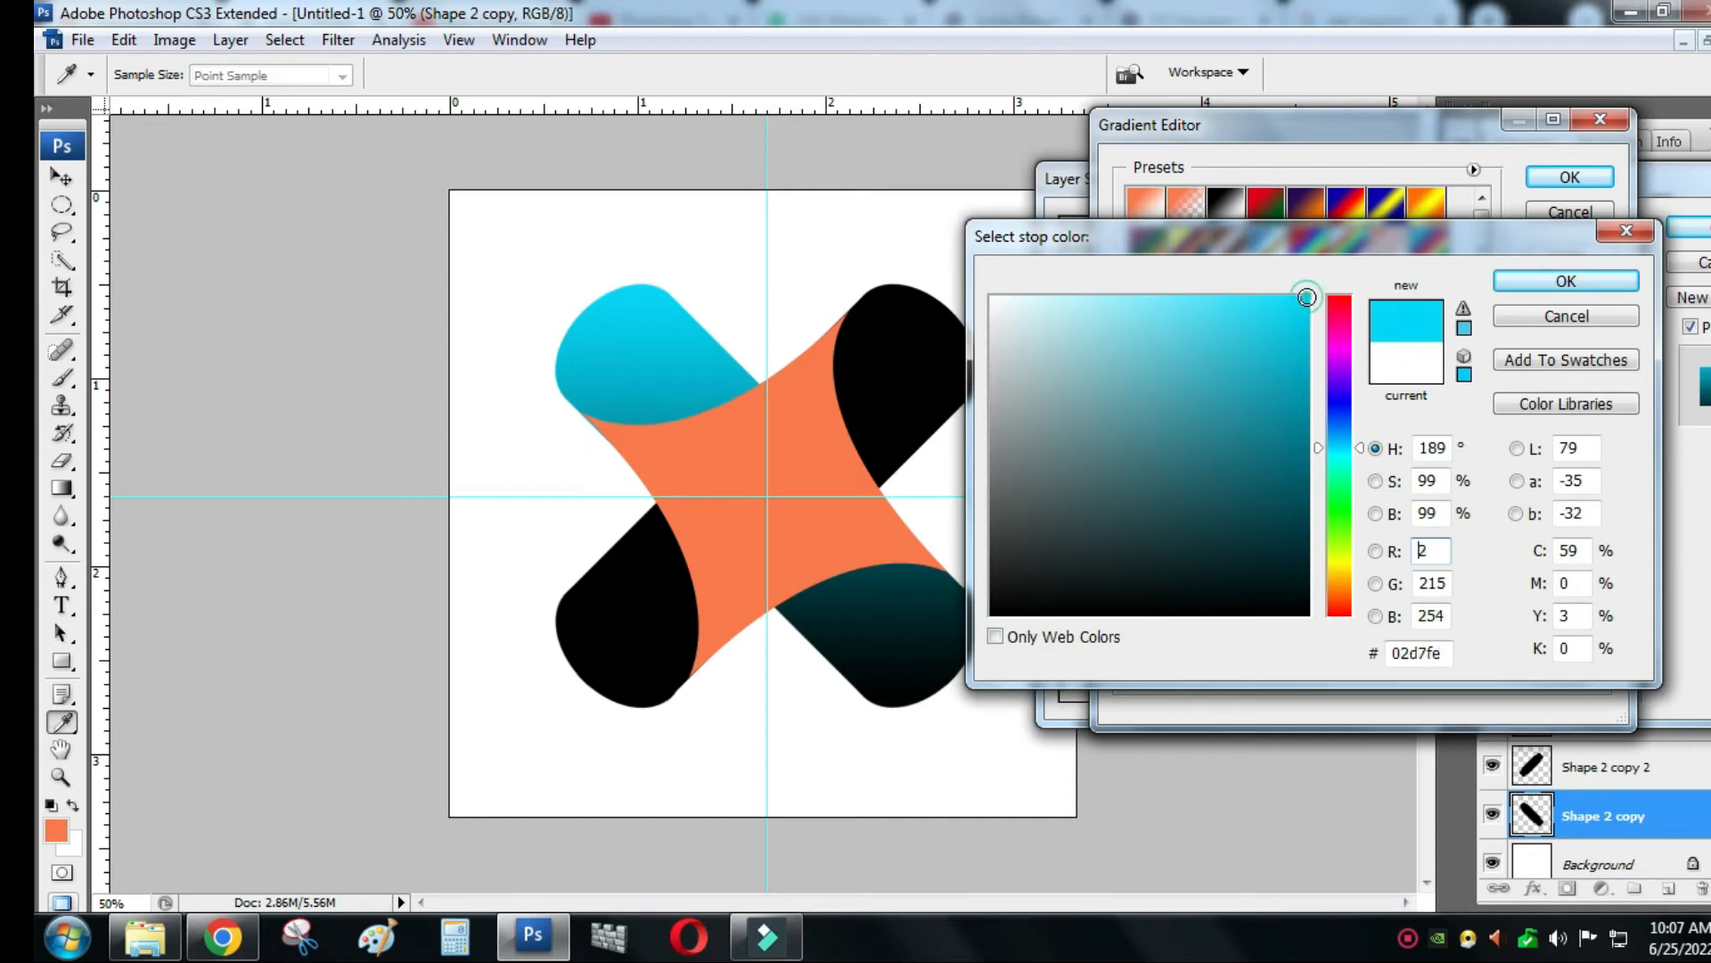
pyautogui.click(1343, 455)
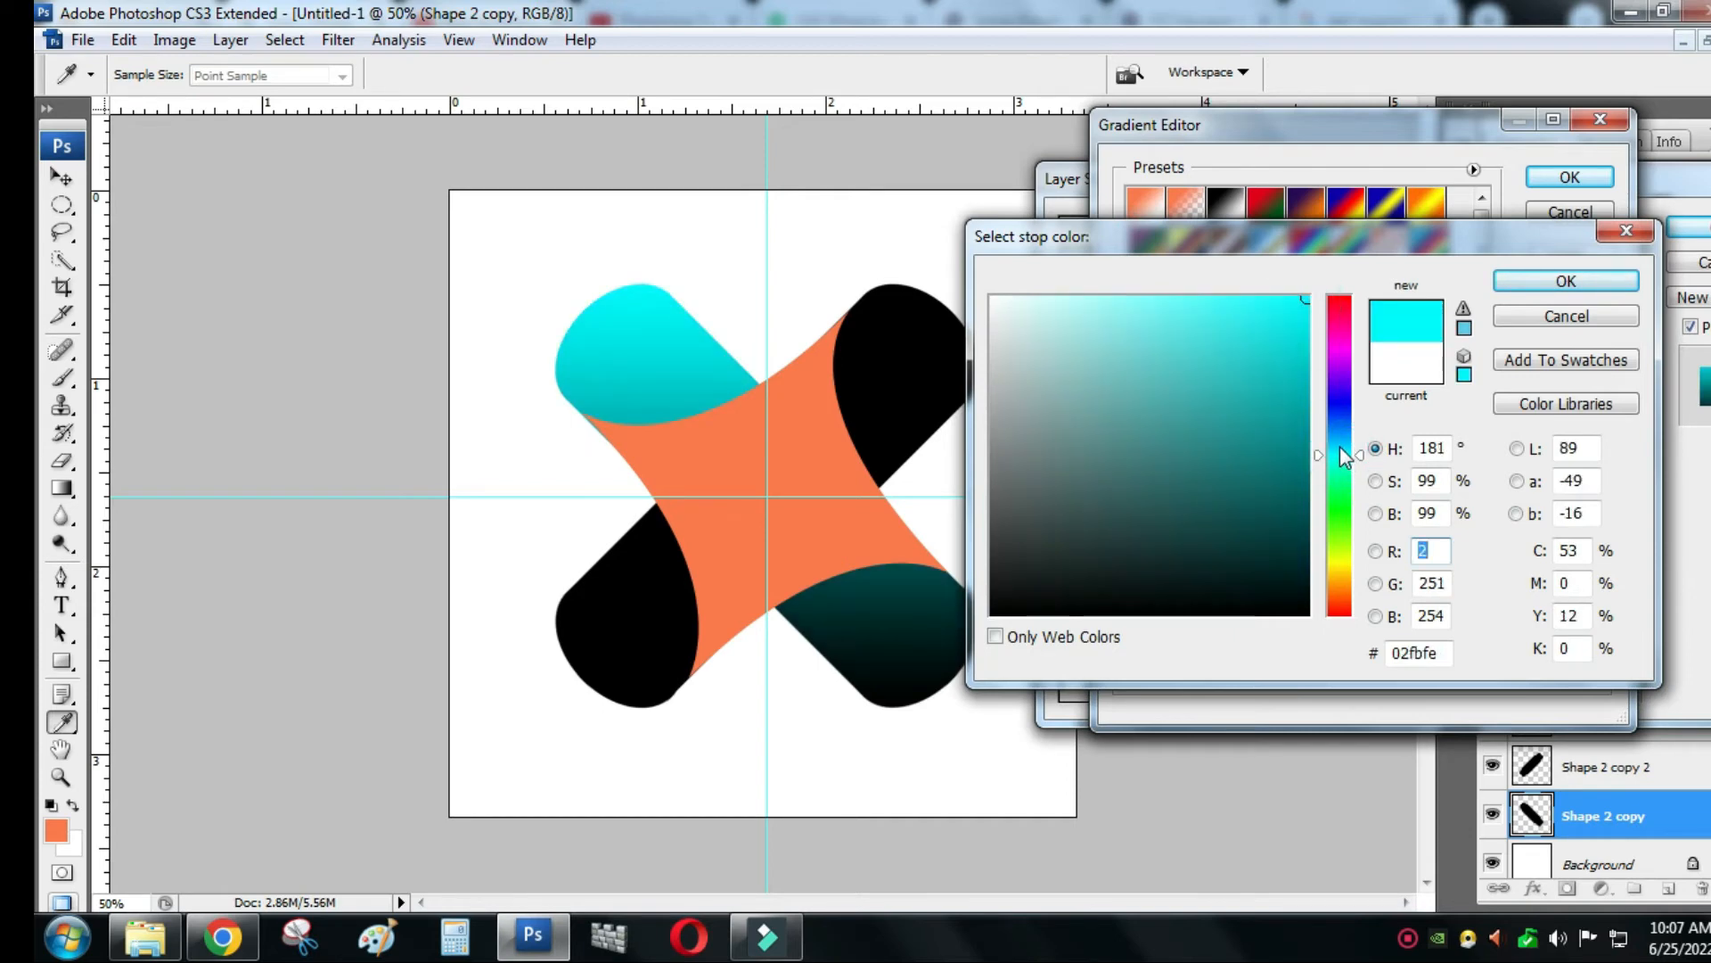
pyautogui.click(1340, 448)
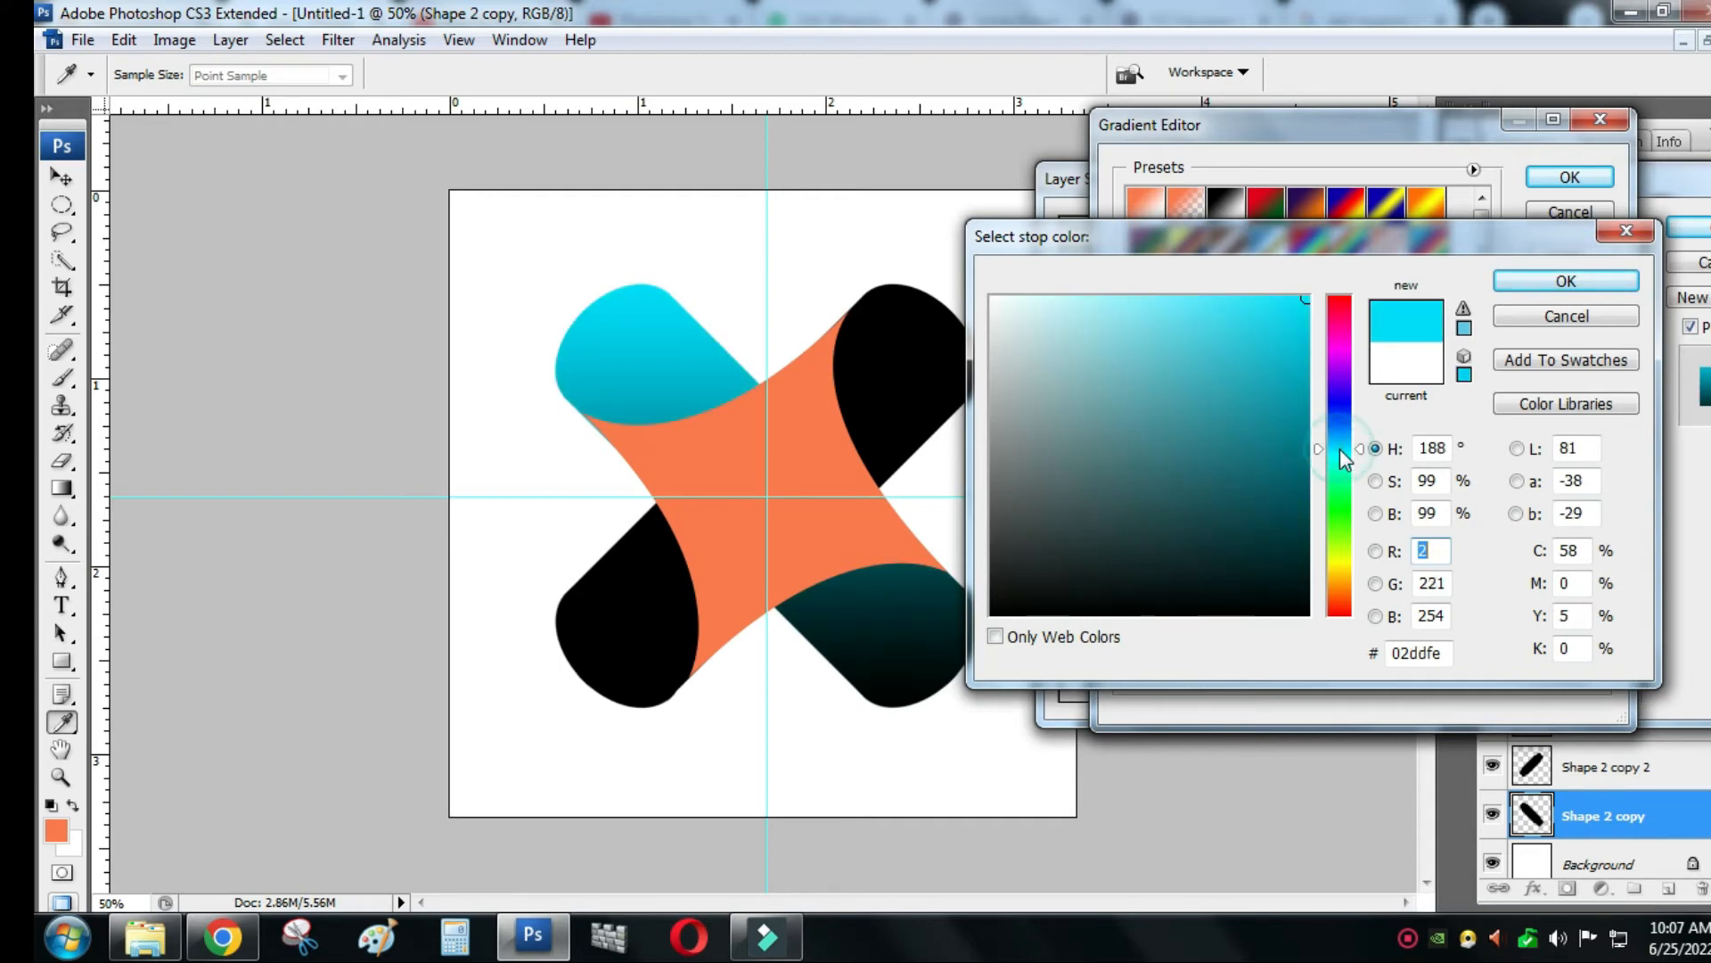
pyautogui.click(1339, 453)
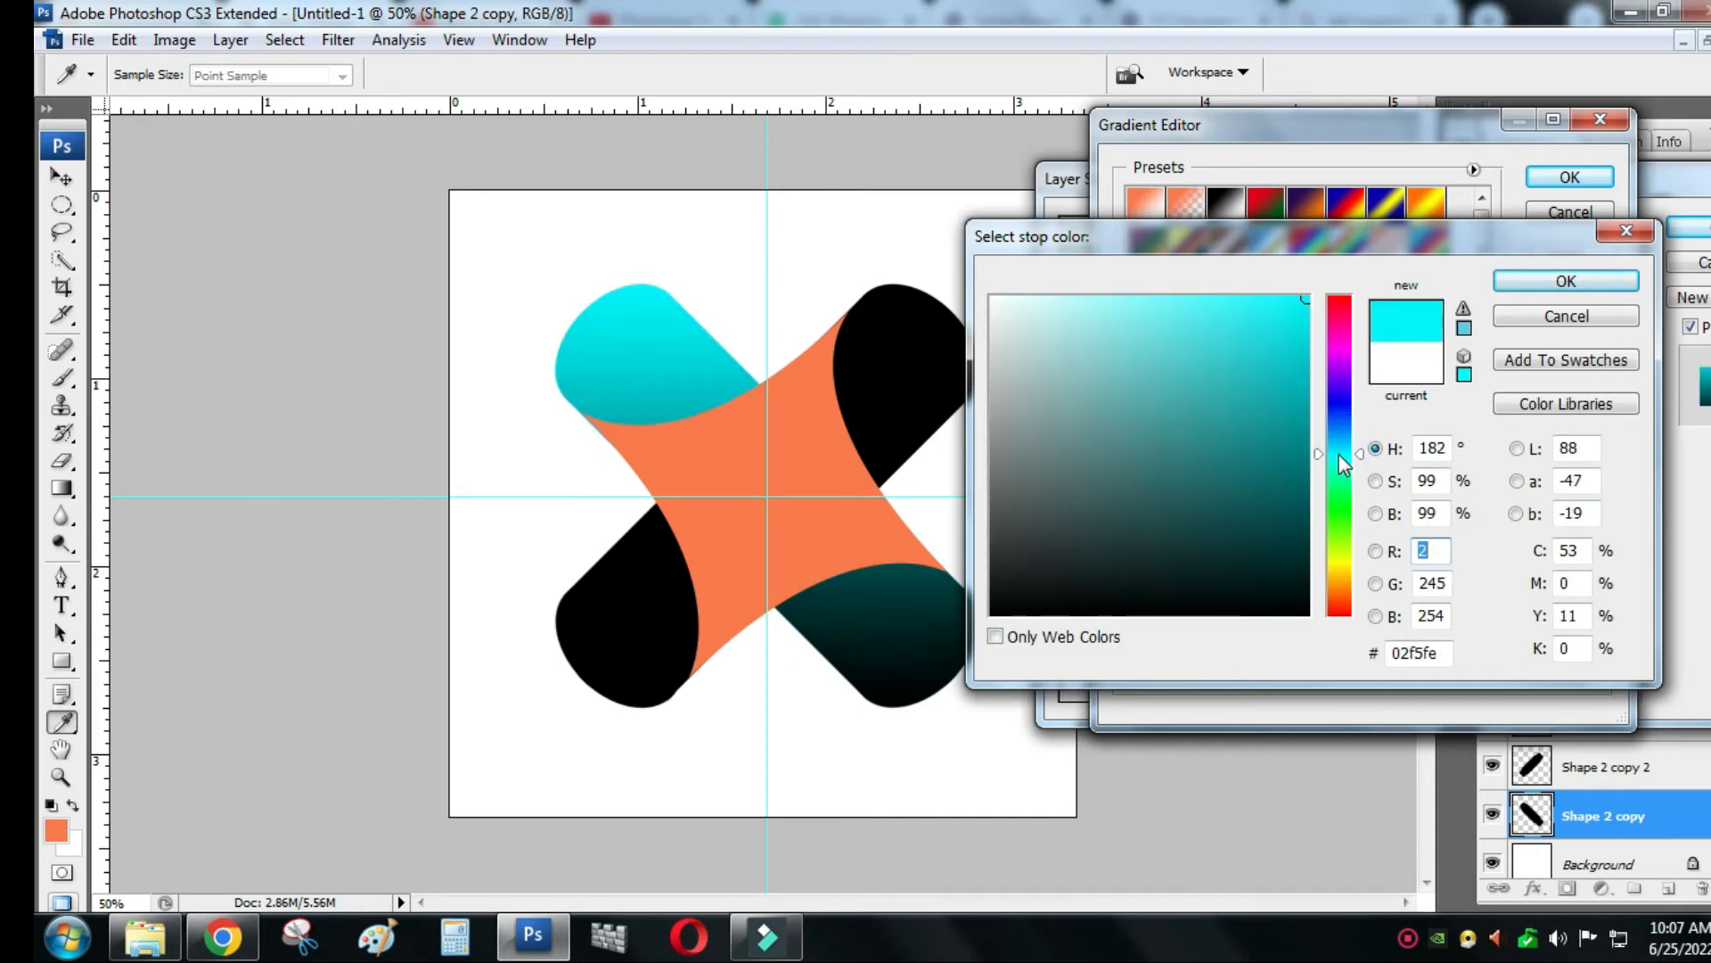
pyautogui.click(1210, 300)
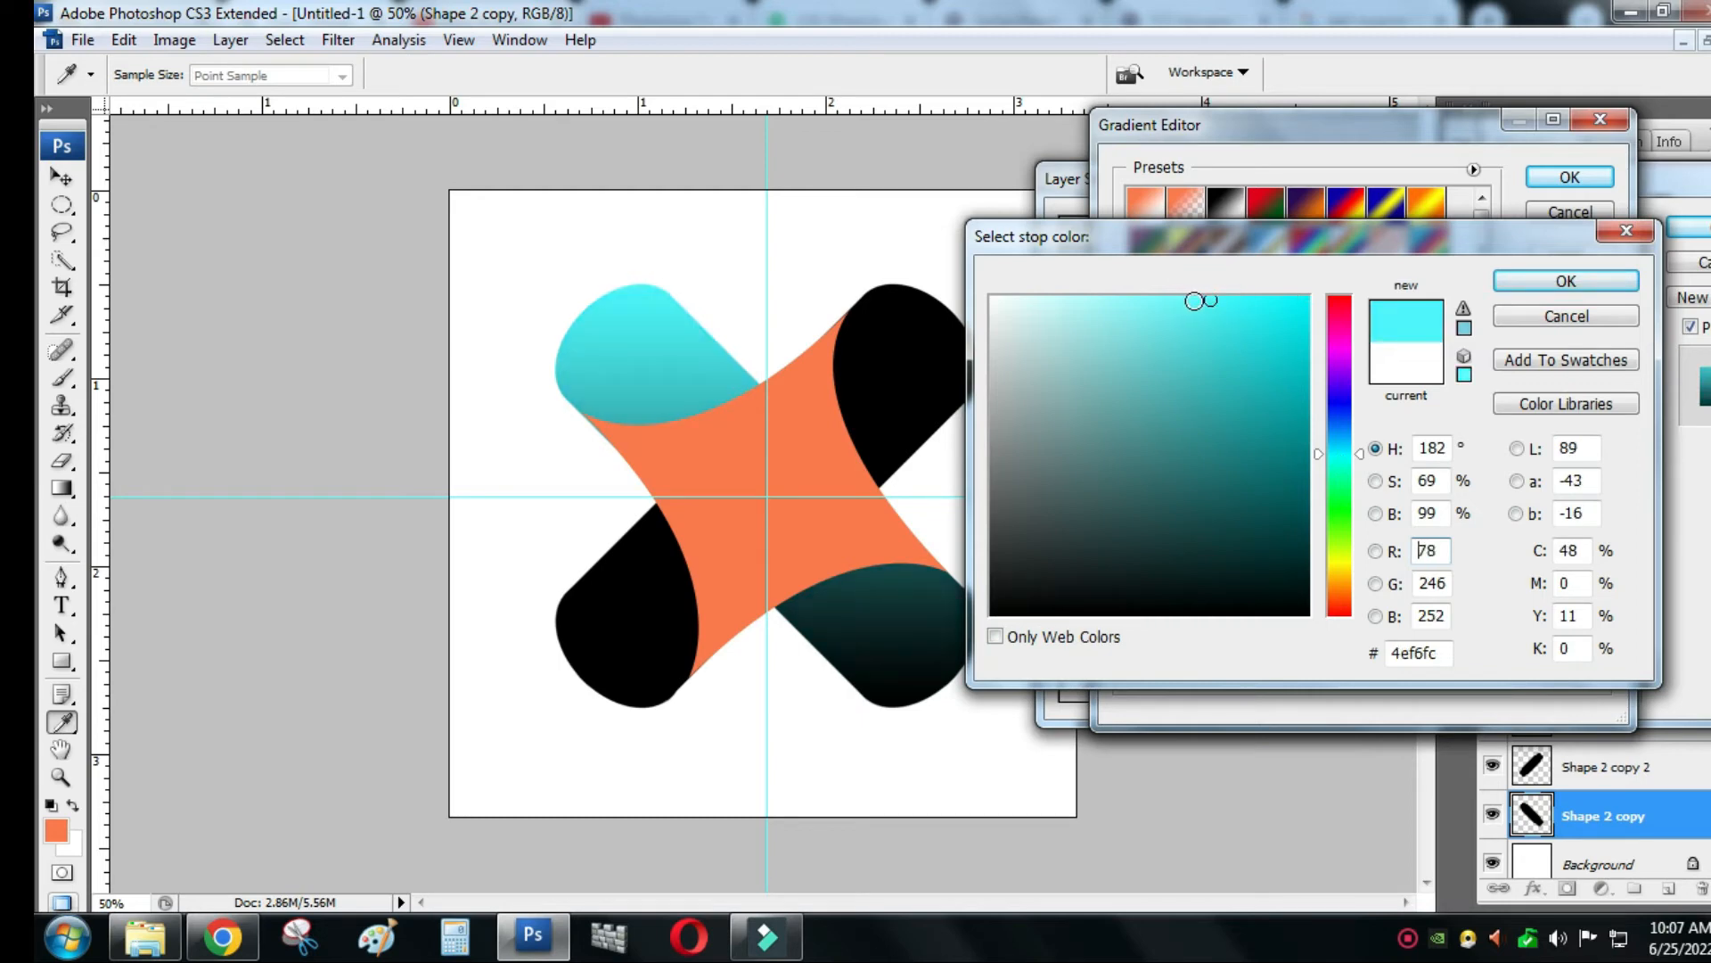
pyautogui.click(1194, 300)
pyautogui.click(1569, 280)
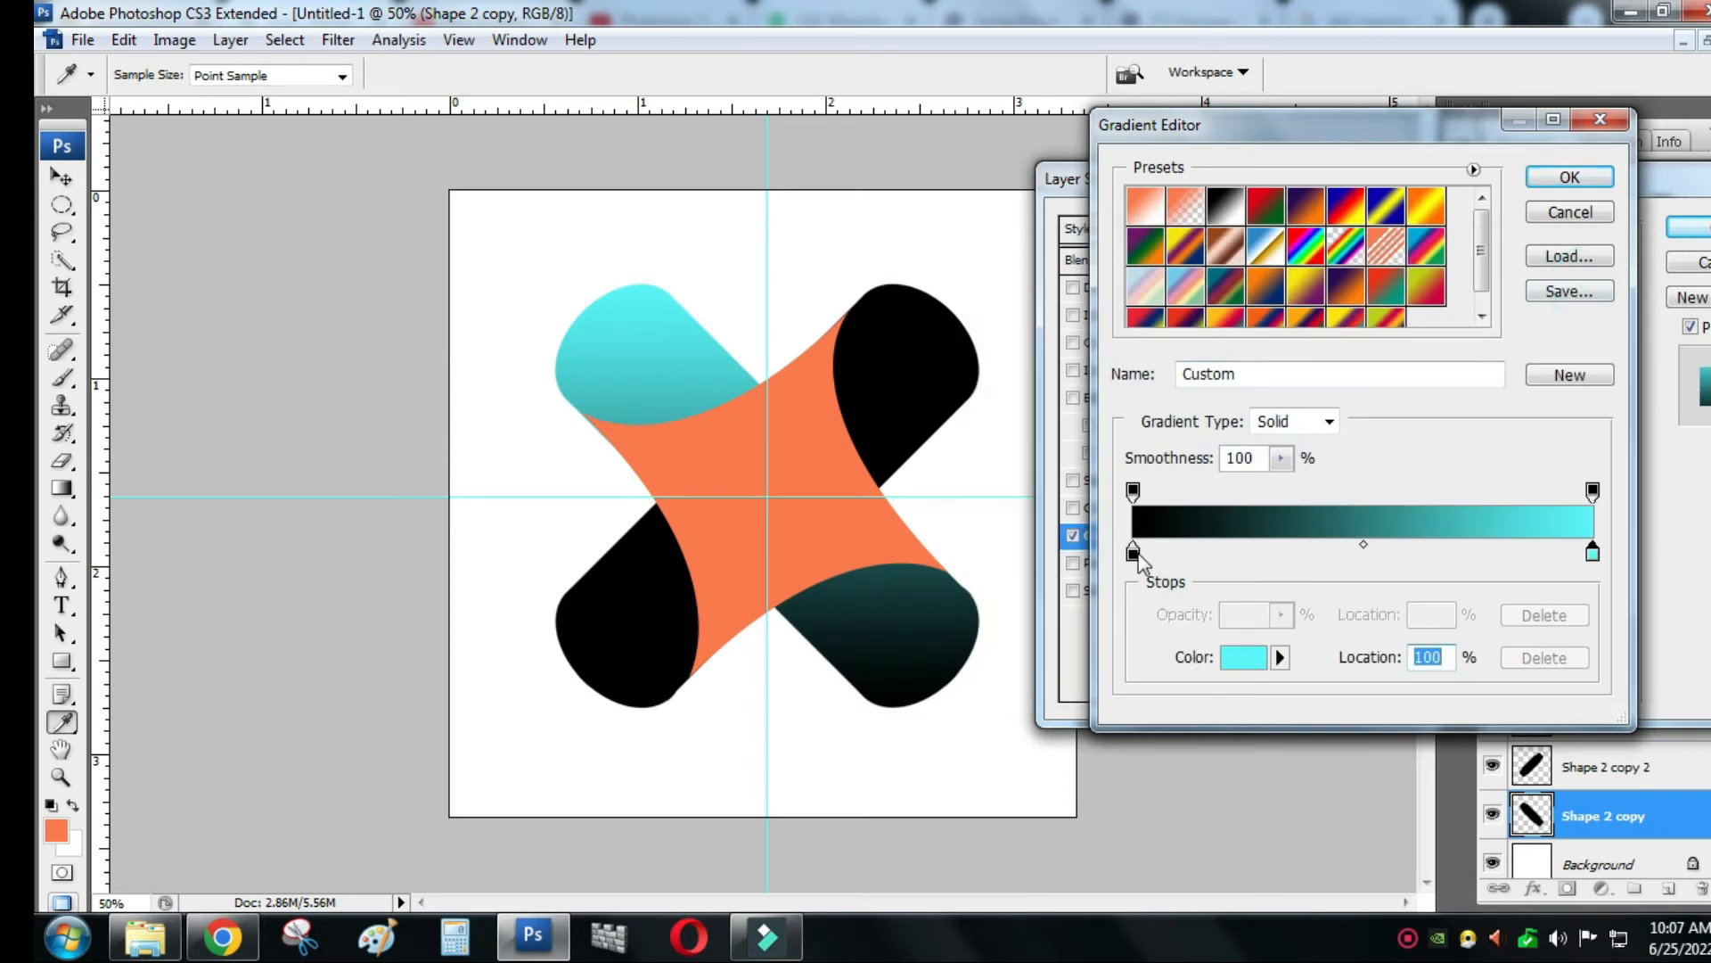
# - Set the gradient's black start stop to bright blue 0538f8 and apply the Gradient Overlay to Shape 2 copy
pyautogui.click(1133, 553)
pyautogui.click(1244, 659)
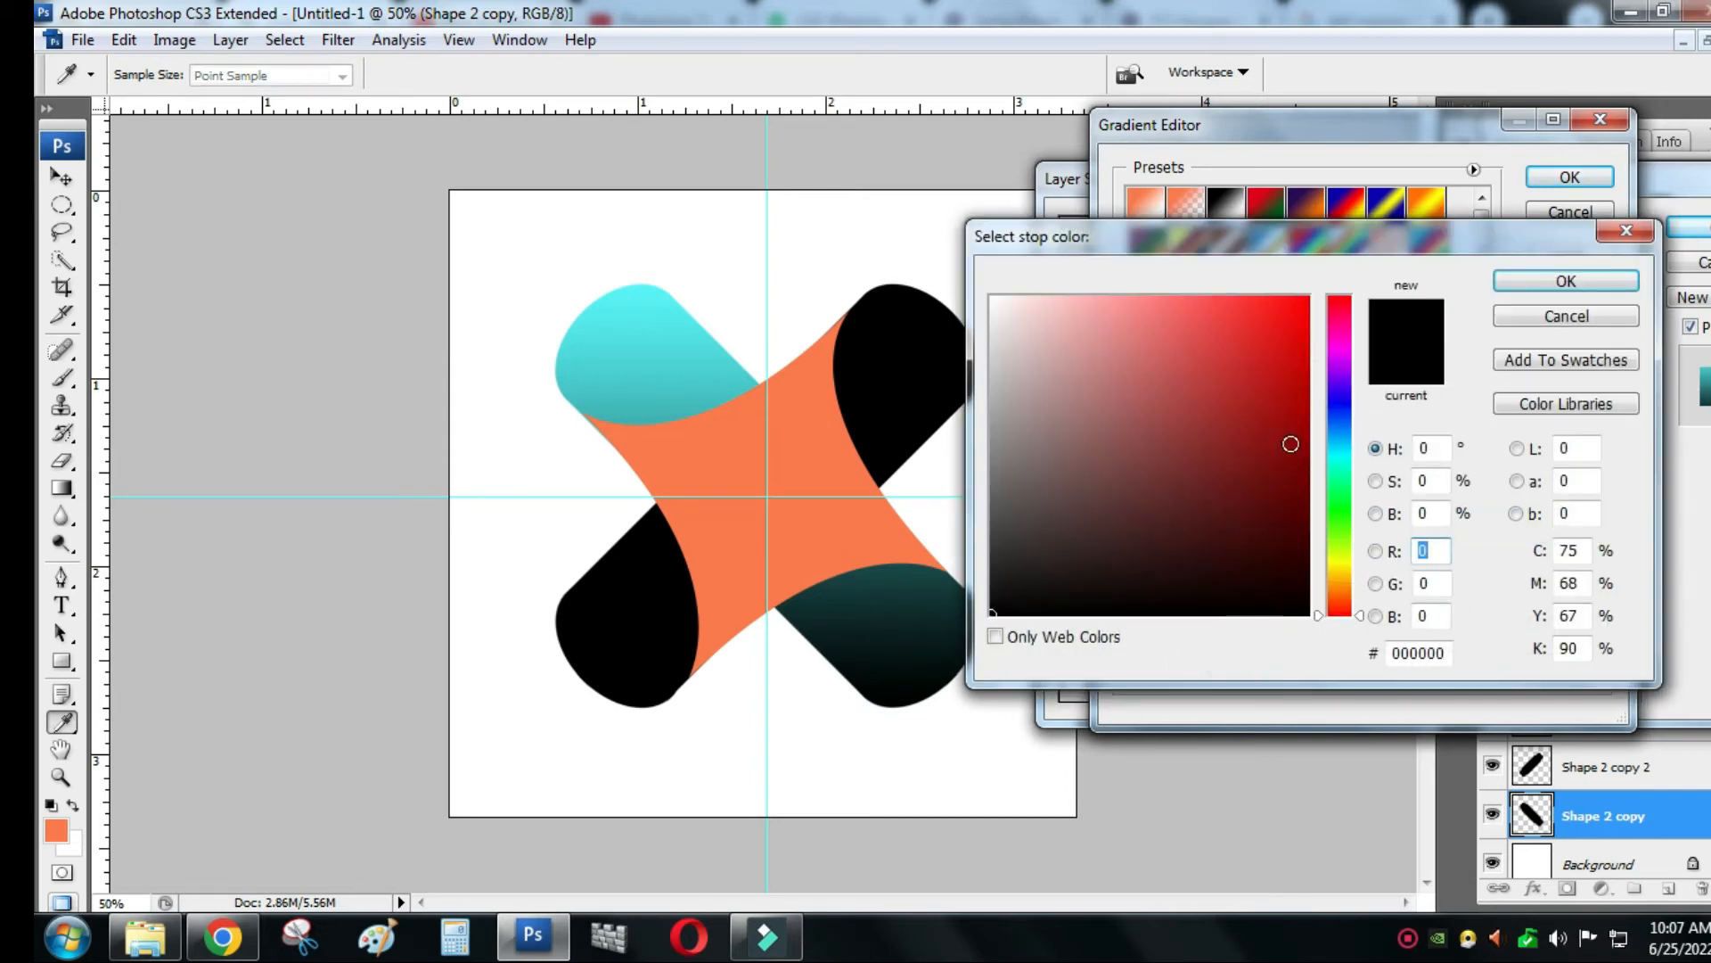
pyautogui.click(1338, 414)
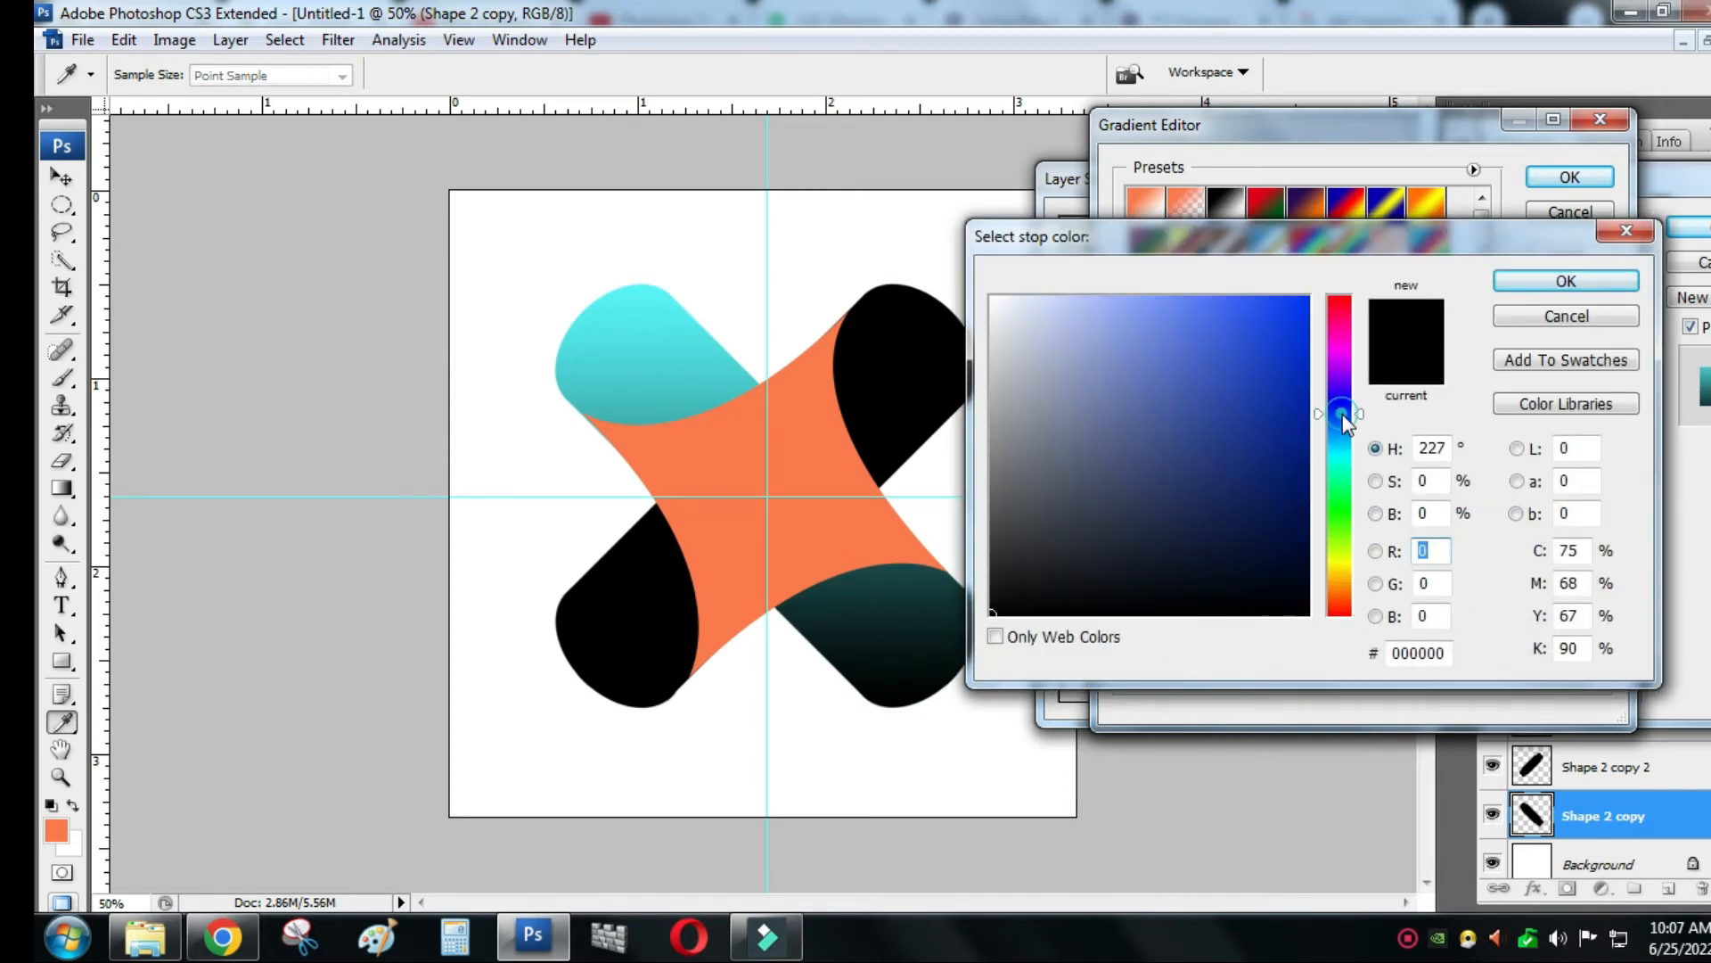
pyautogui.click(1301, 301)
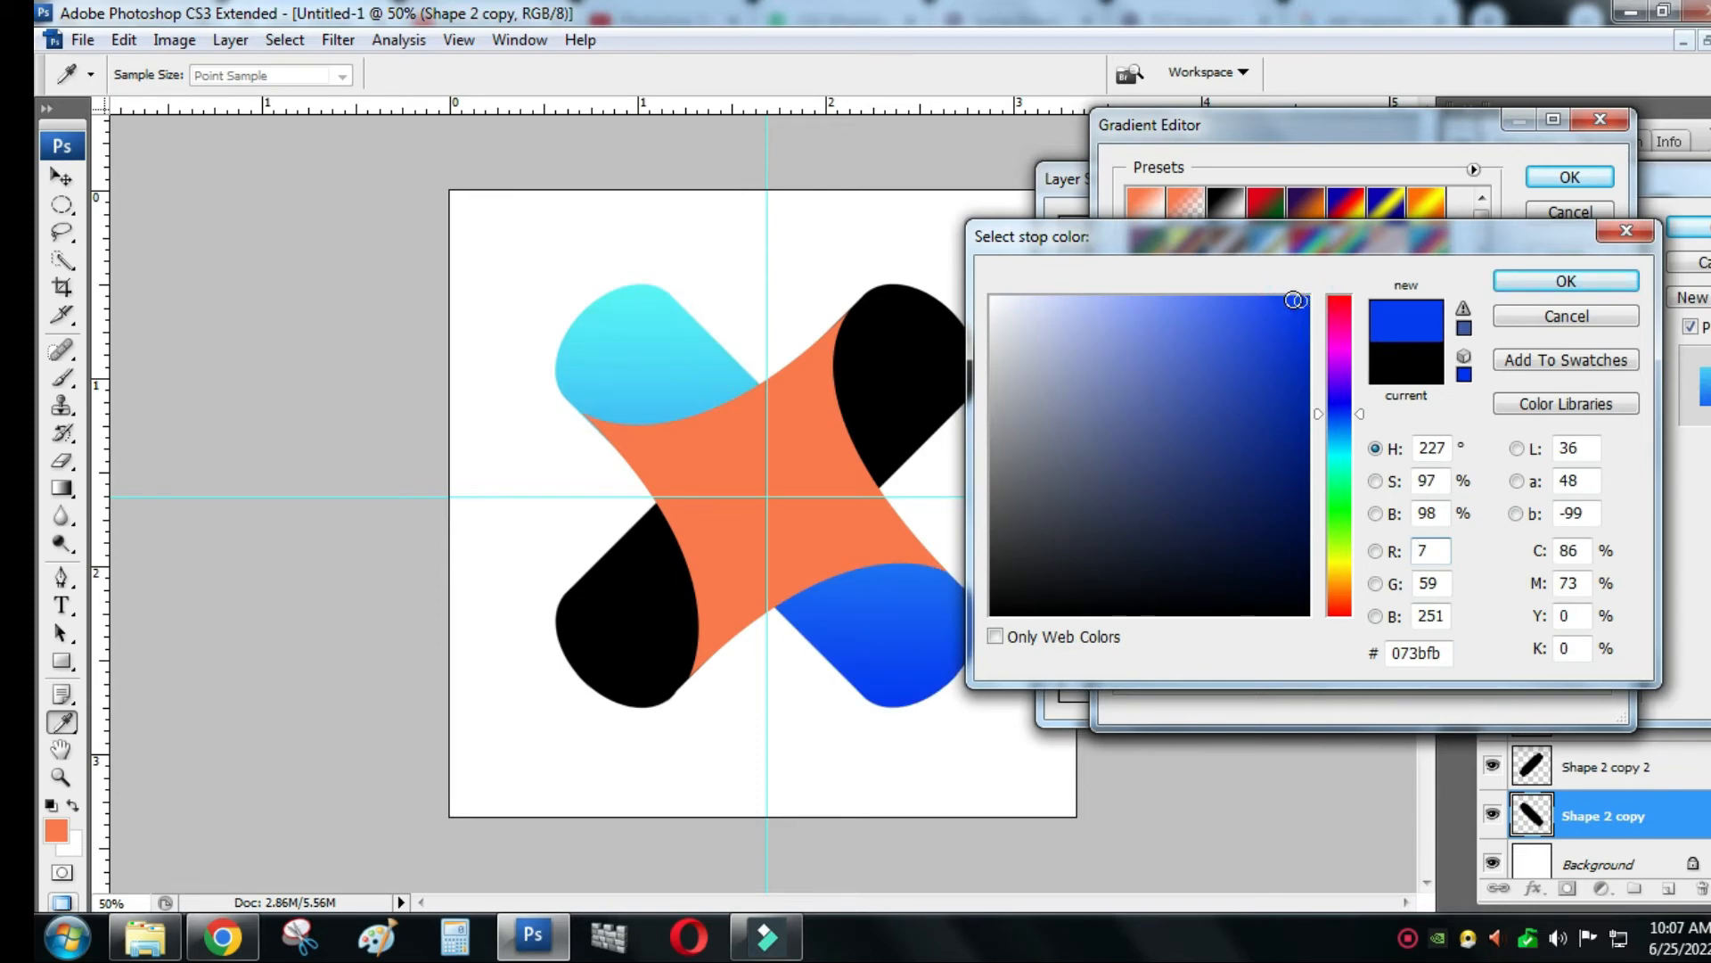
pyautogui.click(1303, 320)
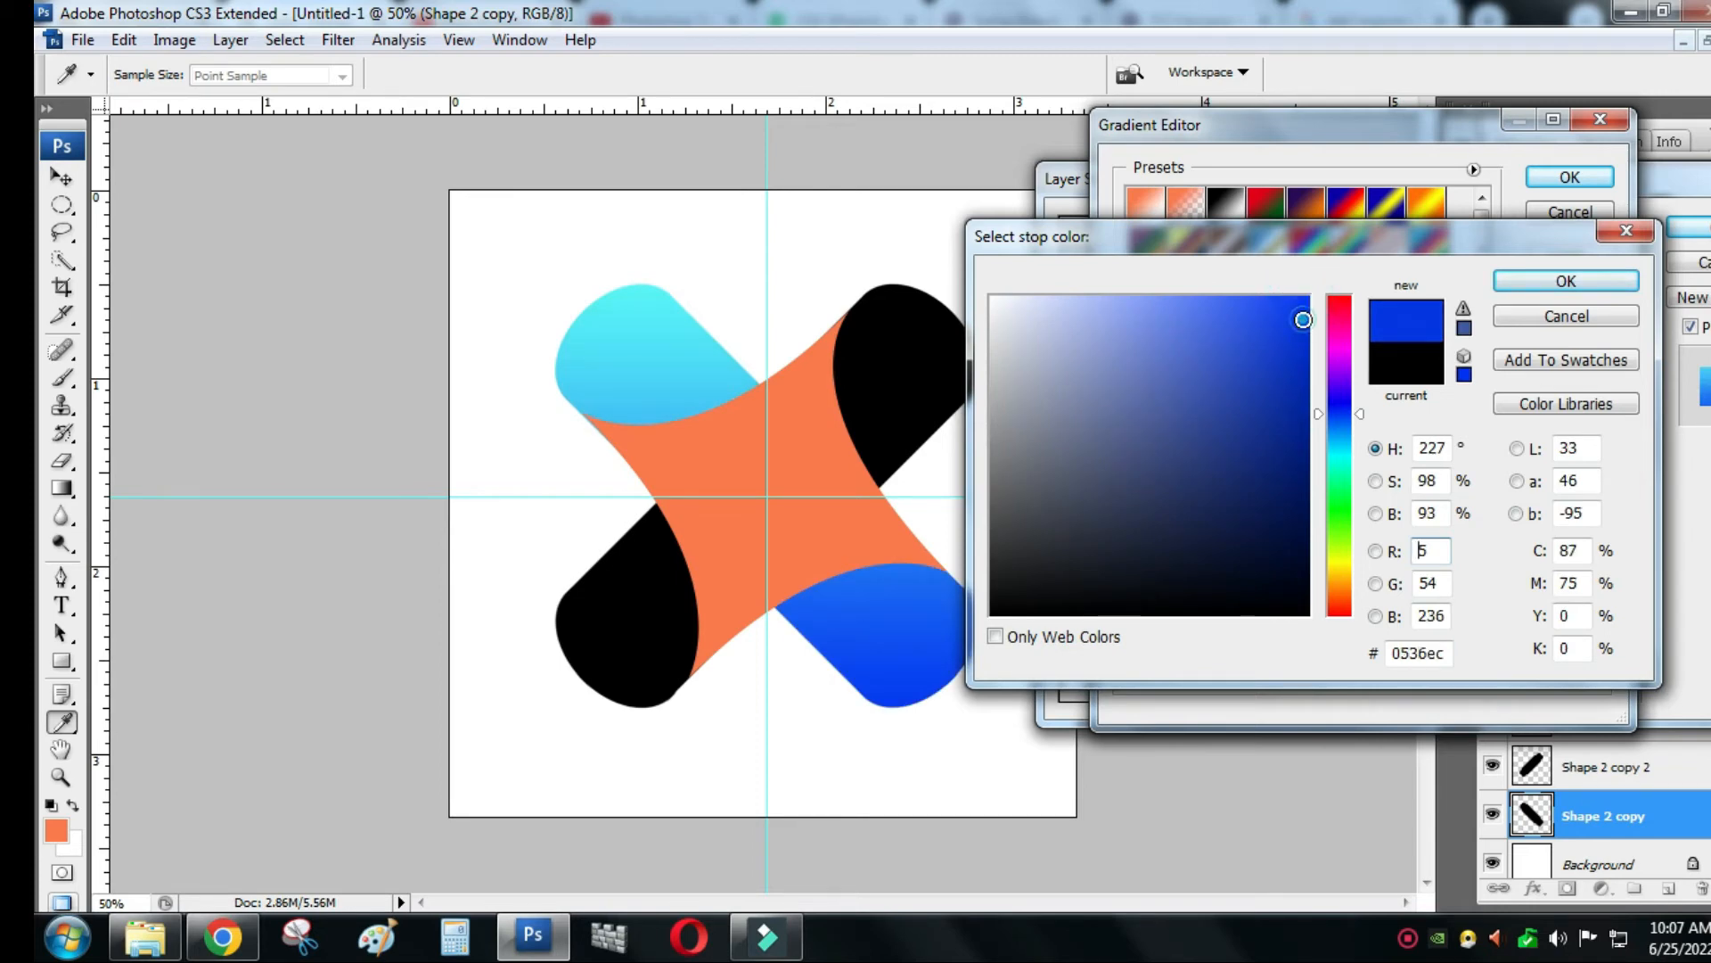
pyautogui.click(1304, 335)
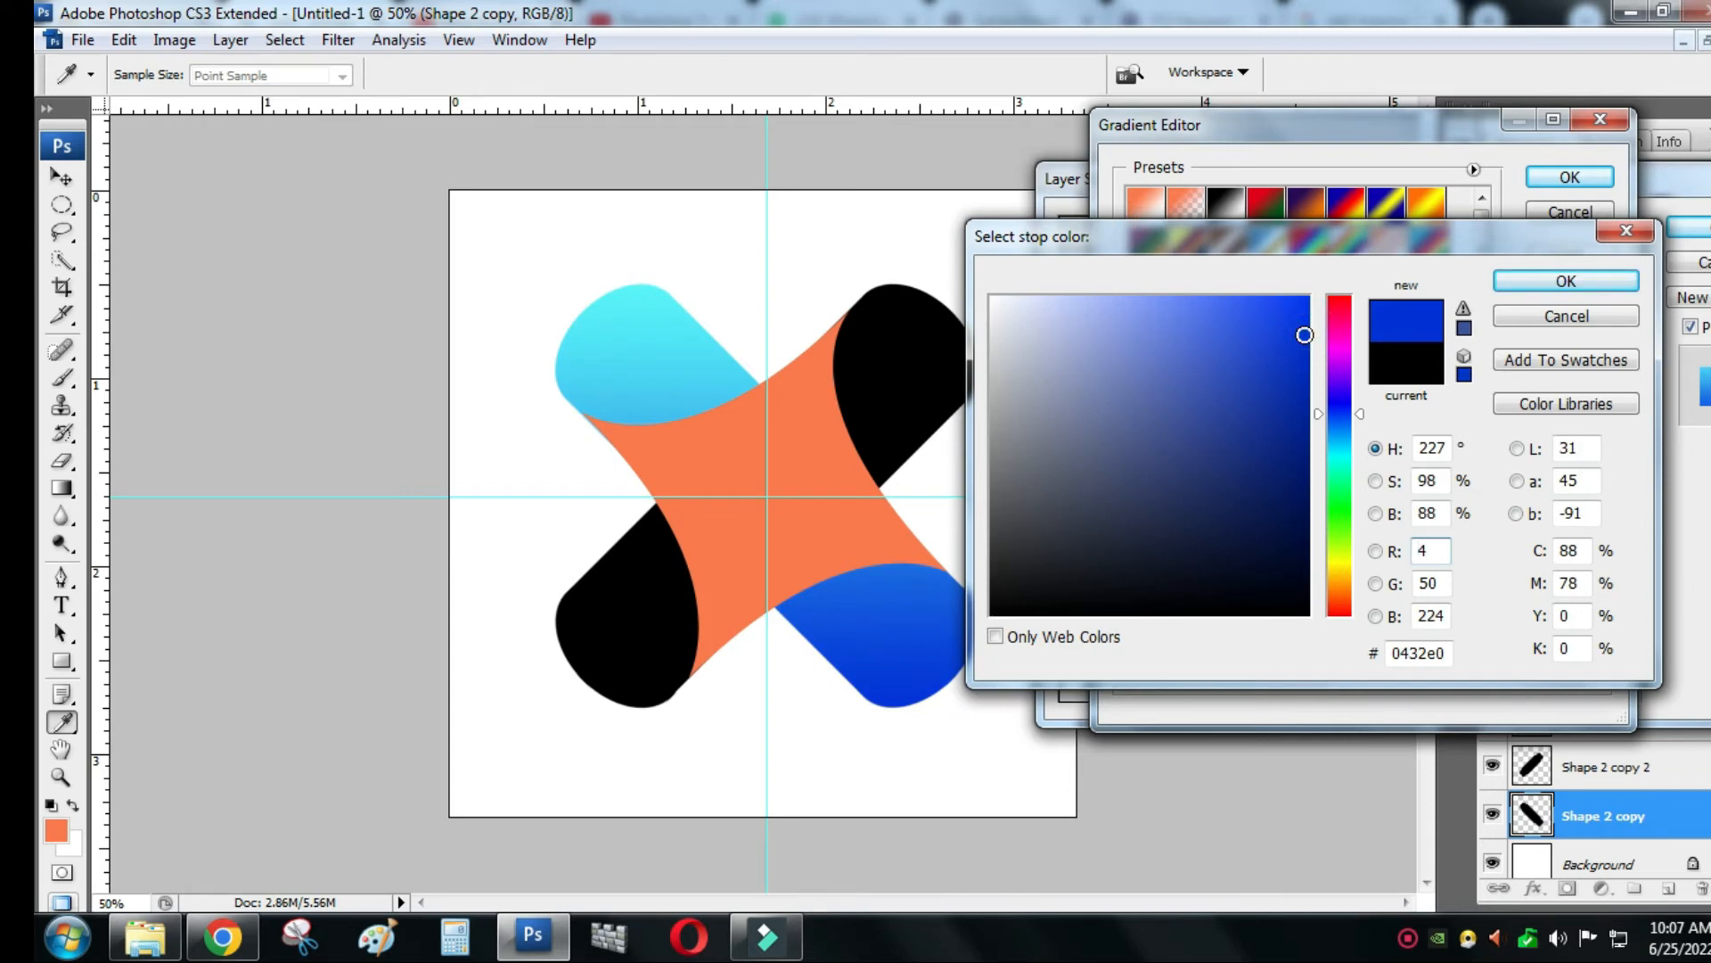
pyautogui.click(1304, 327)
pyautogui.click(1304, 315)
pyautogui.click(1303, 306)
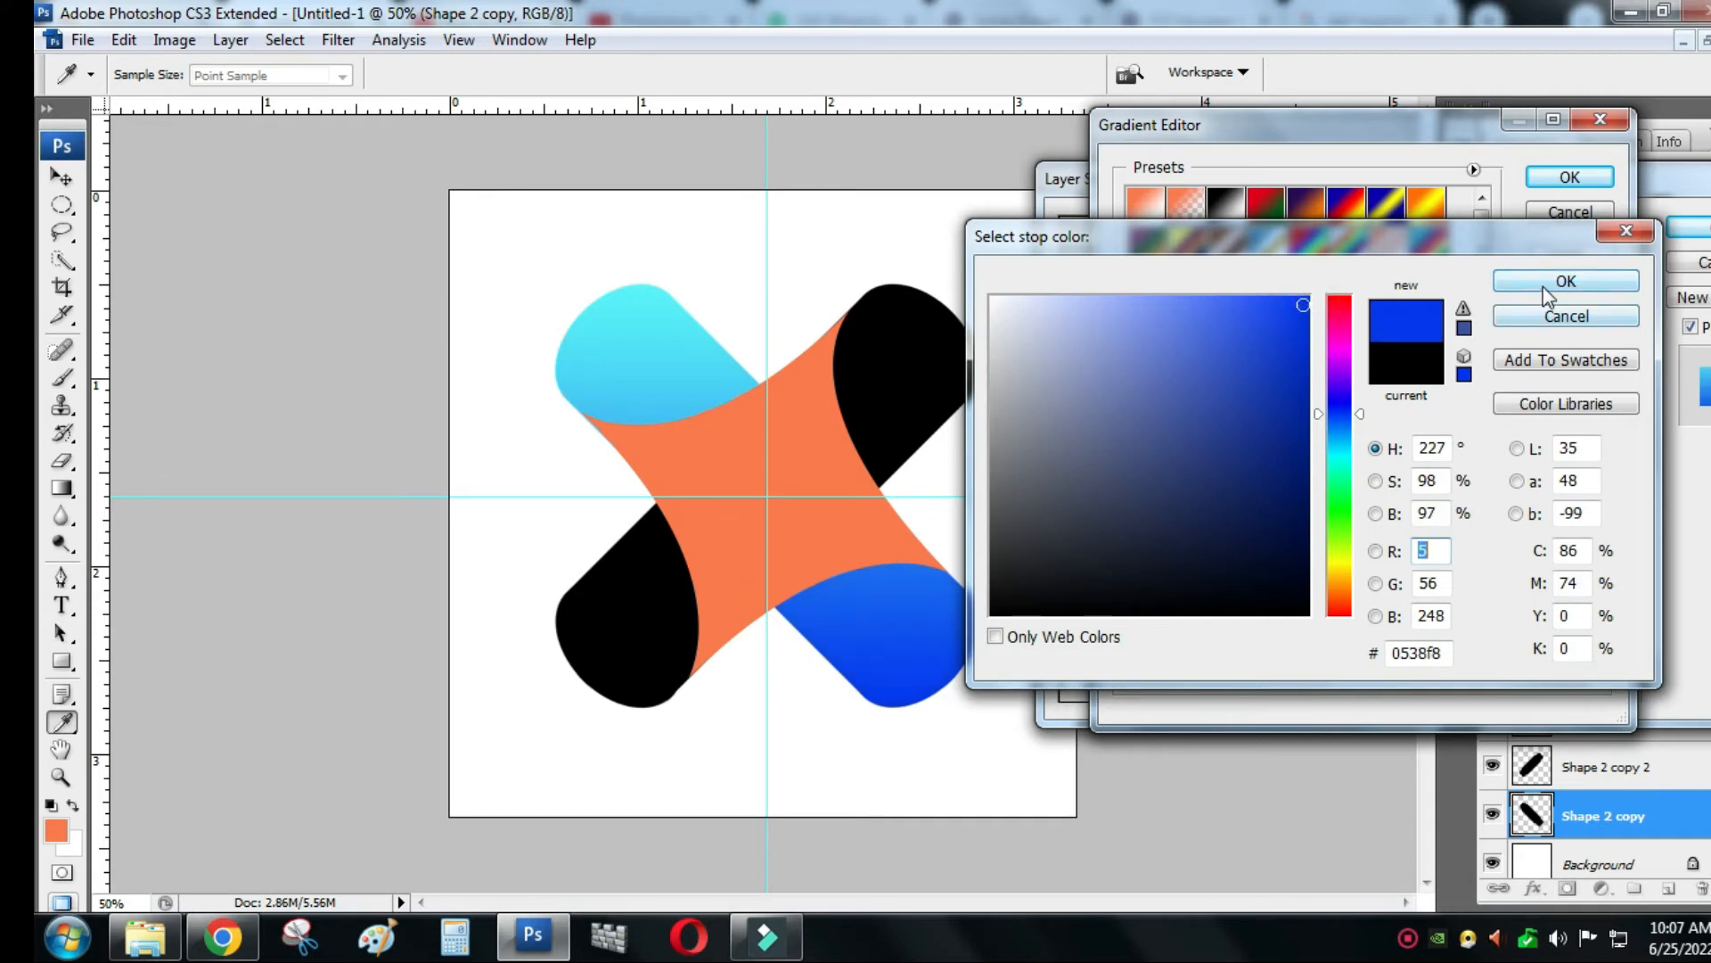
pyautogui.click(1566, 280)
pyautogui.click(1571, 178)
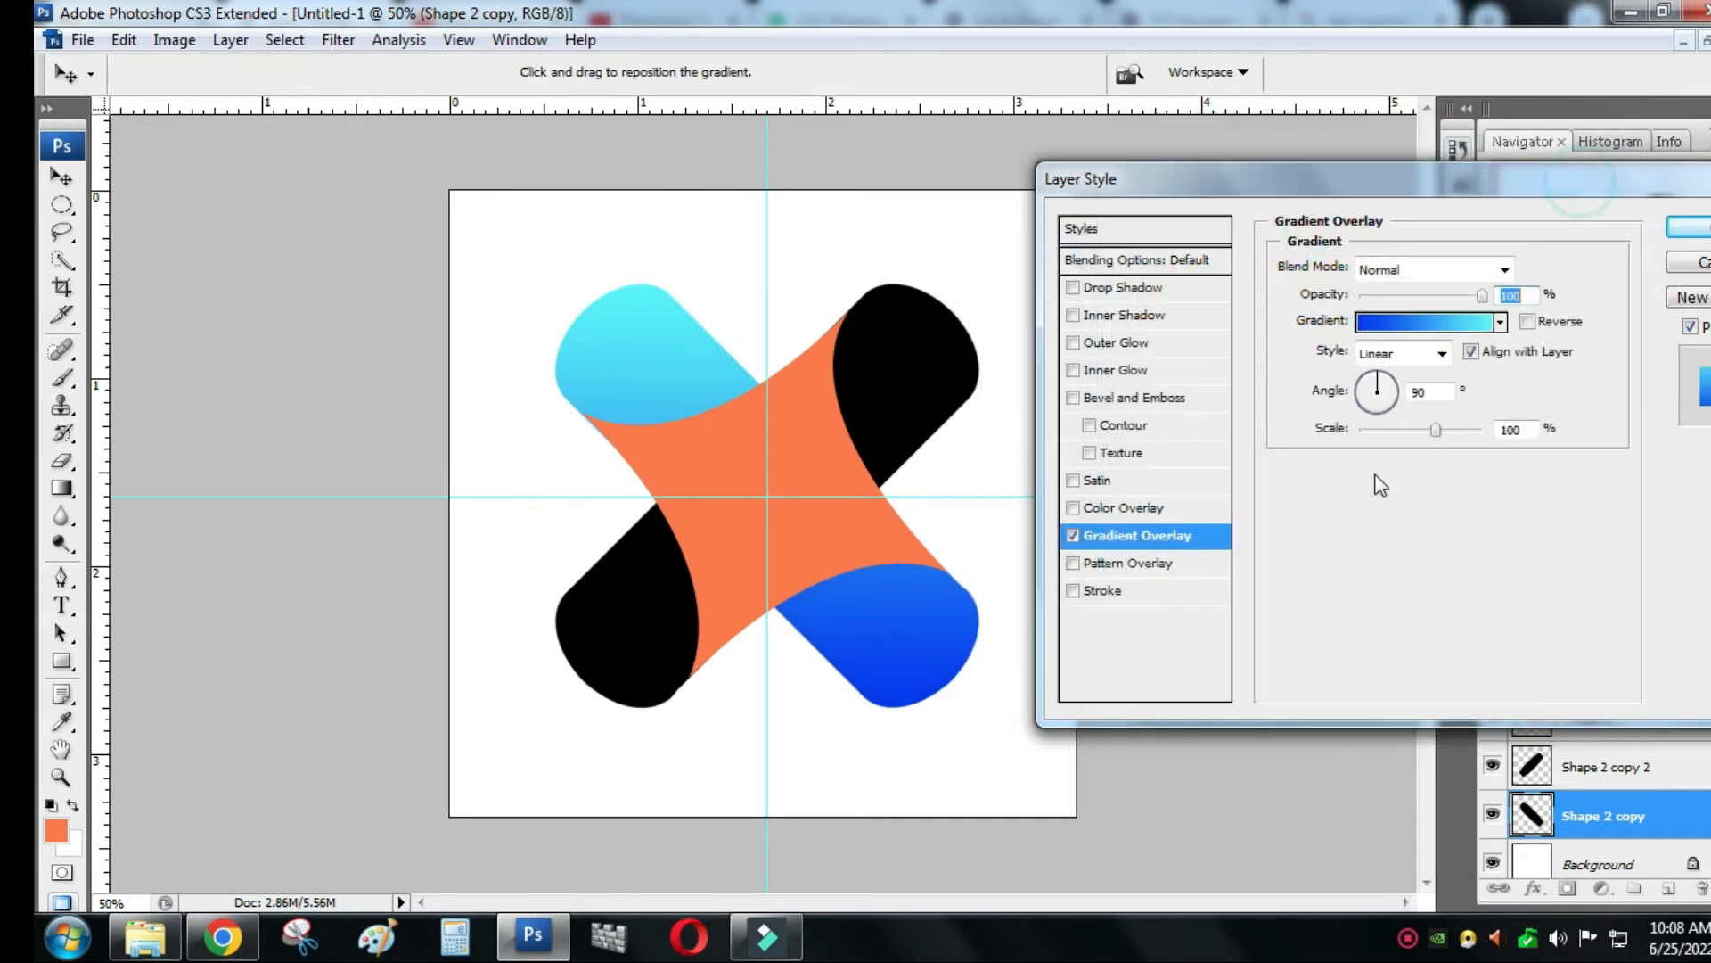
pyautogui.click(1689, 226)
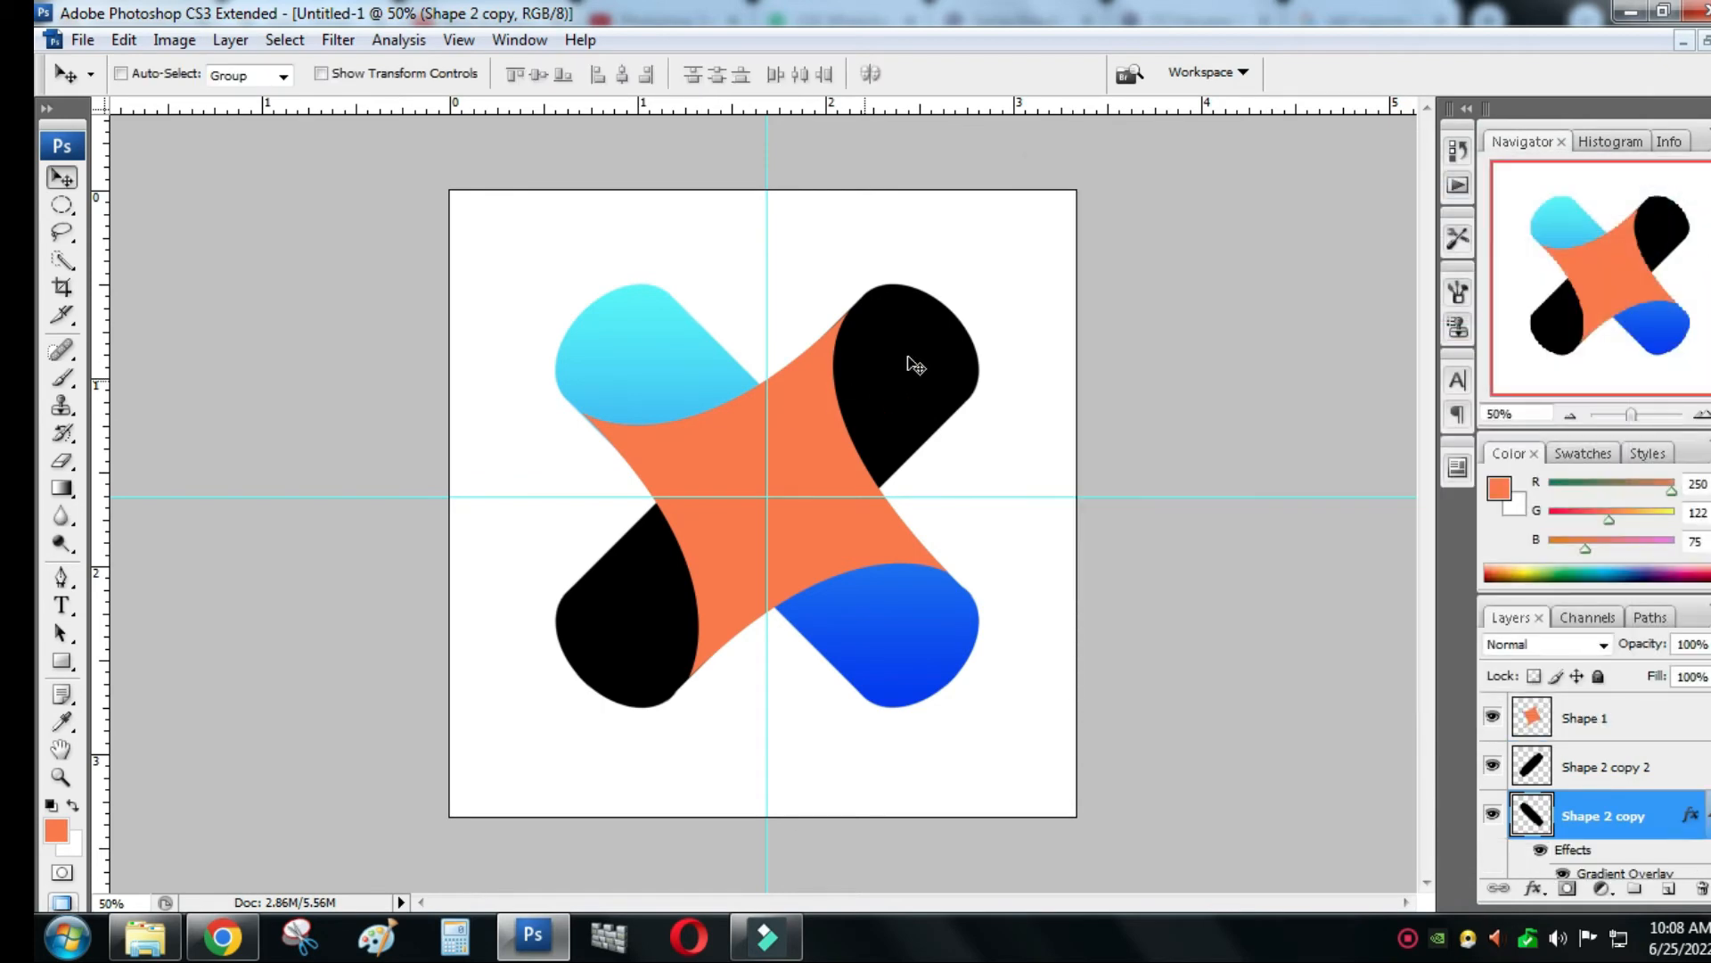
# - Add a Gradient Overlay to the Shape 2 copy 2 layer, the remaining black bar
pyautogui.rightClick(916, 355)
pyautogui.click(969, 368)
pyautogui.rightClick(1609, 771)
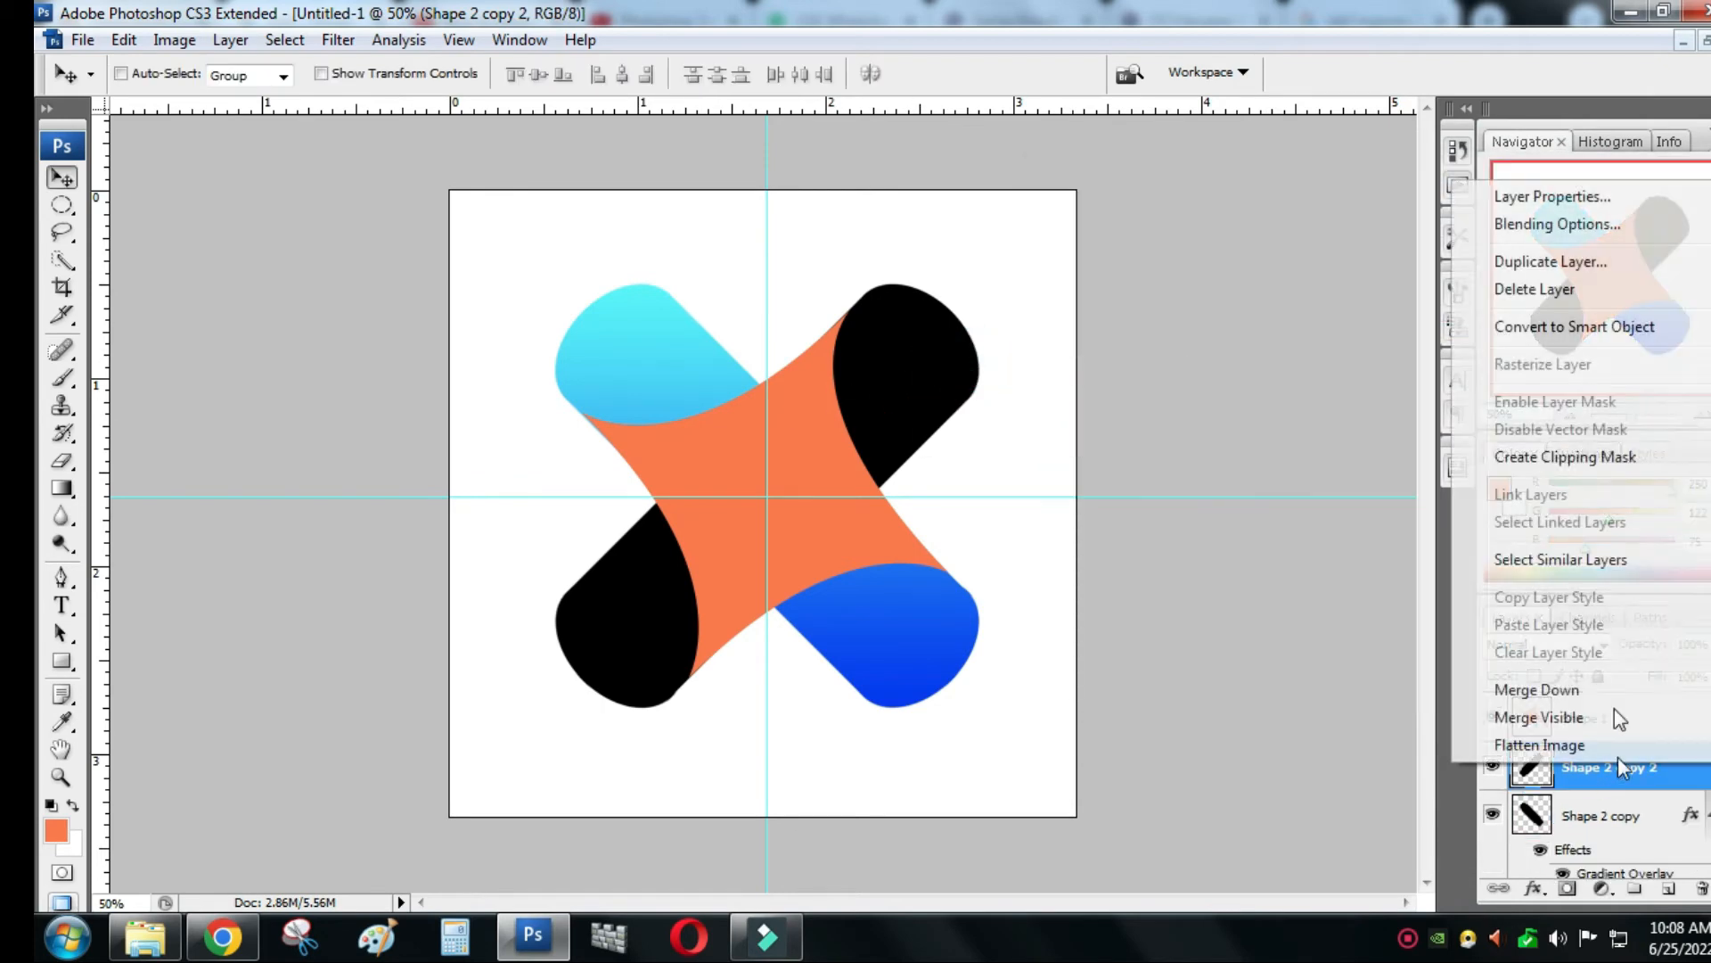
pyautogui.click(1555, 224)
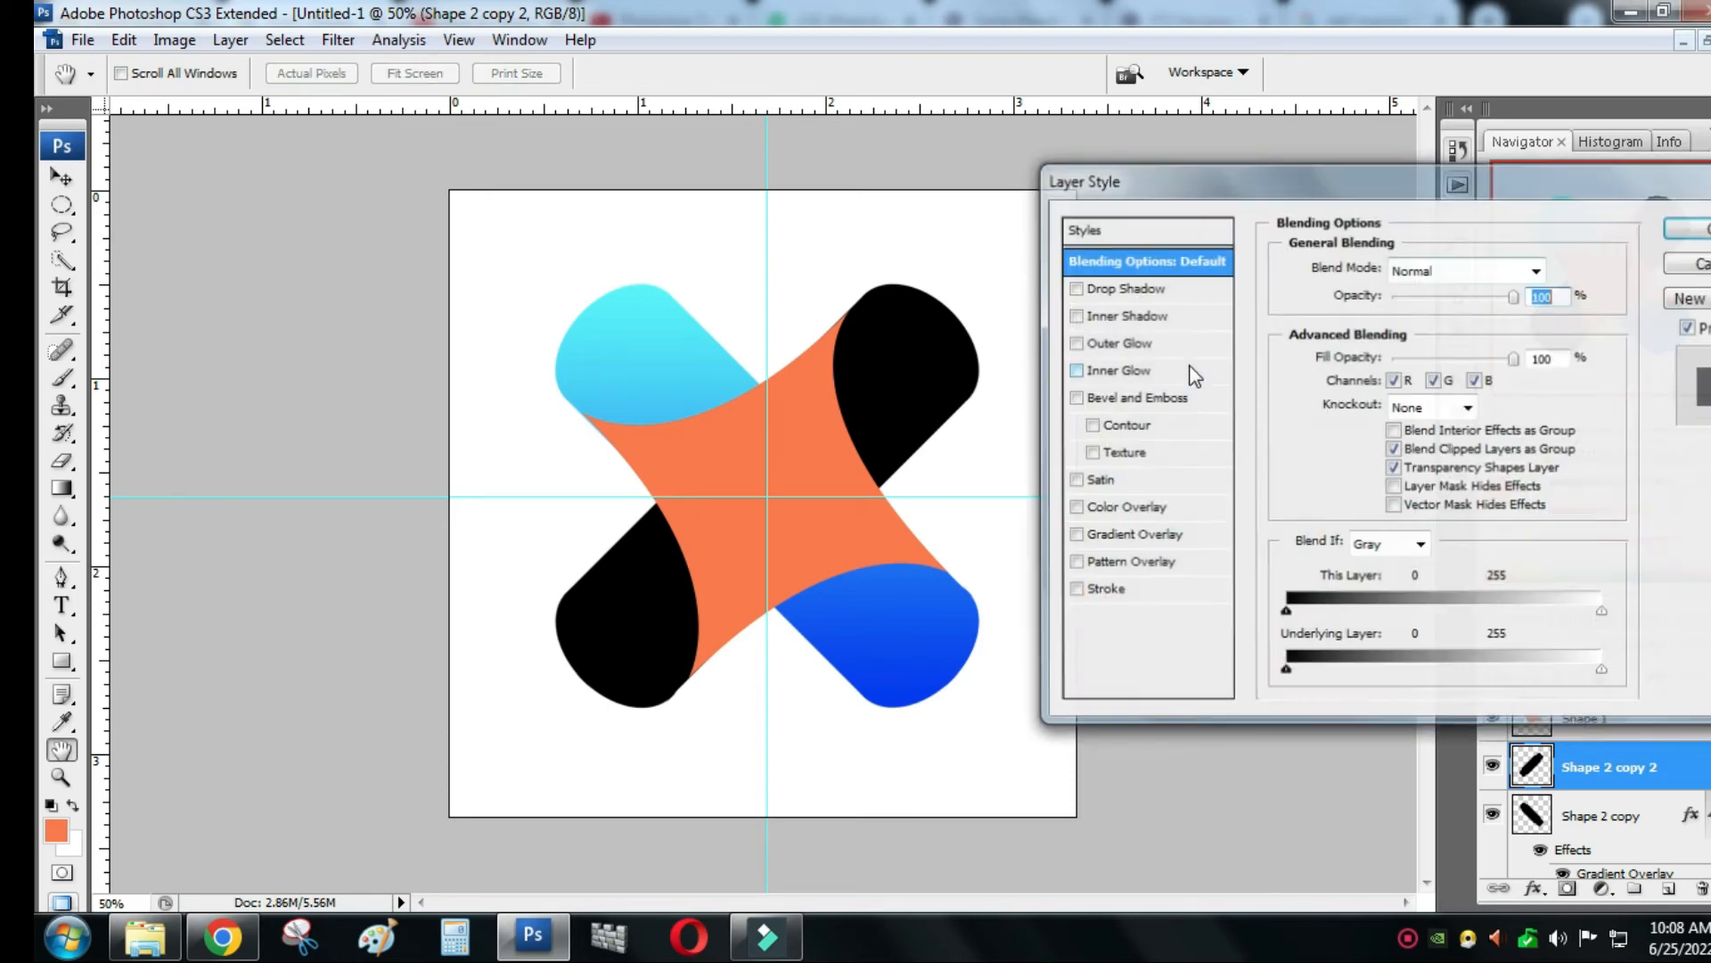
pyautogui.click(1130, 535)
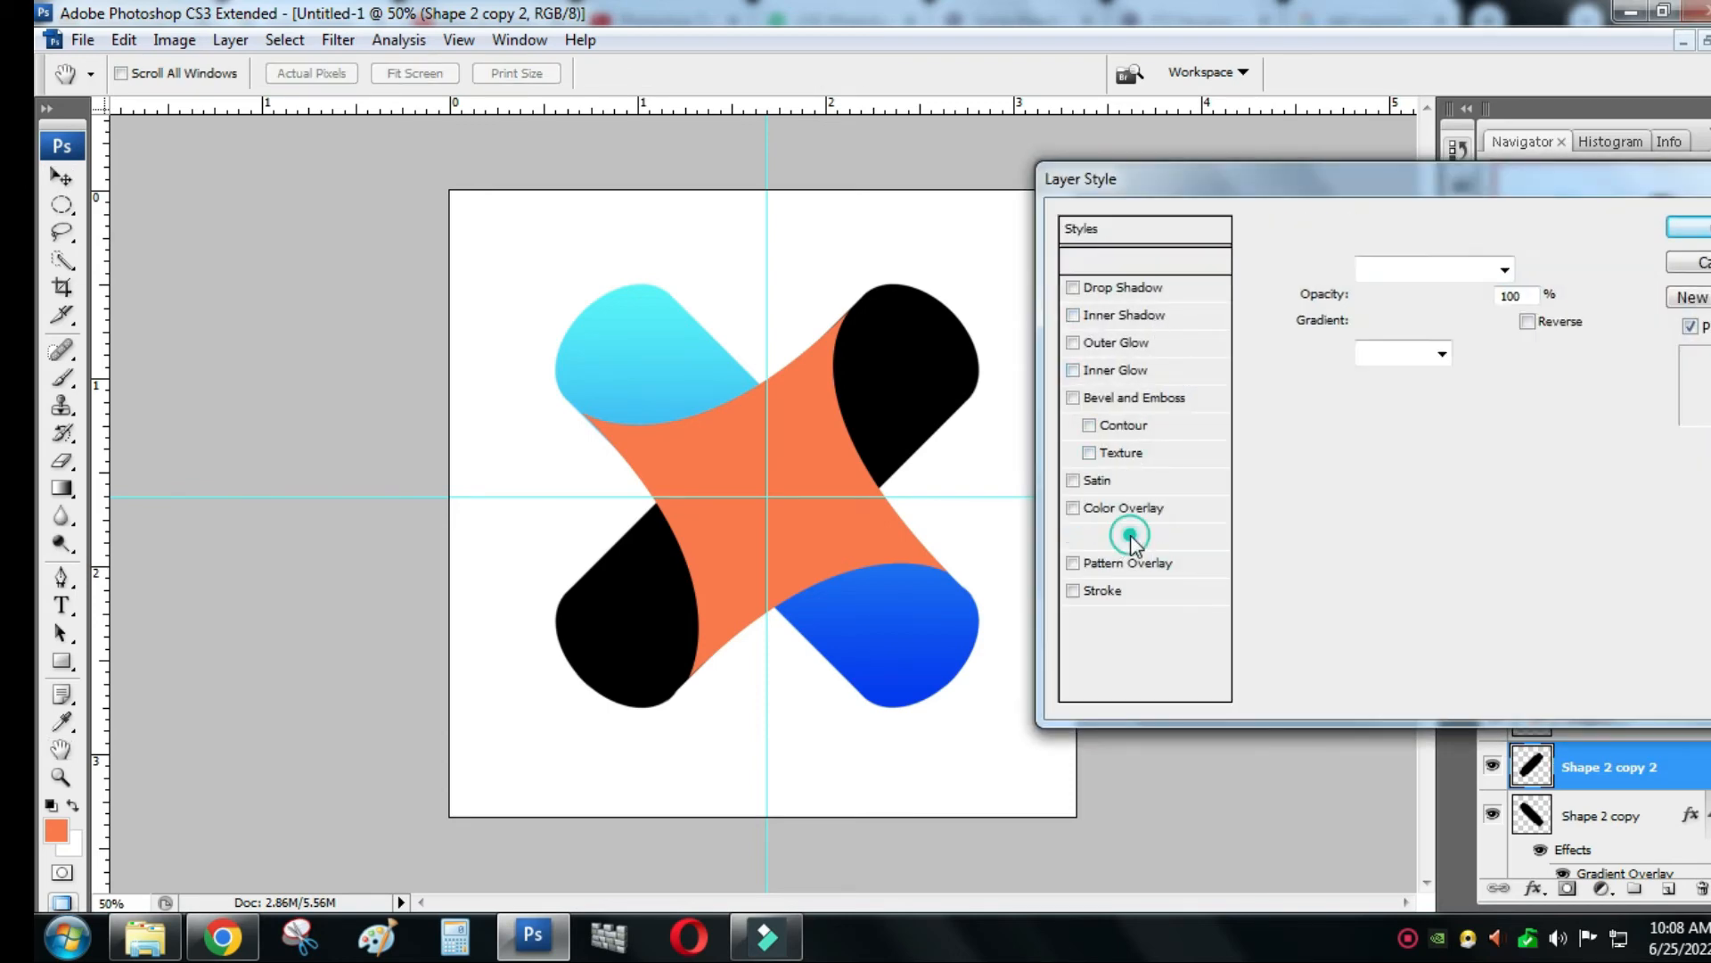
# - Set the white end stop of the Shape 2 copy 2 gradient to cyan 59f2fb, sampled from the upper-left bar end
pyautogui.click(1426, 322)
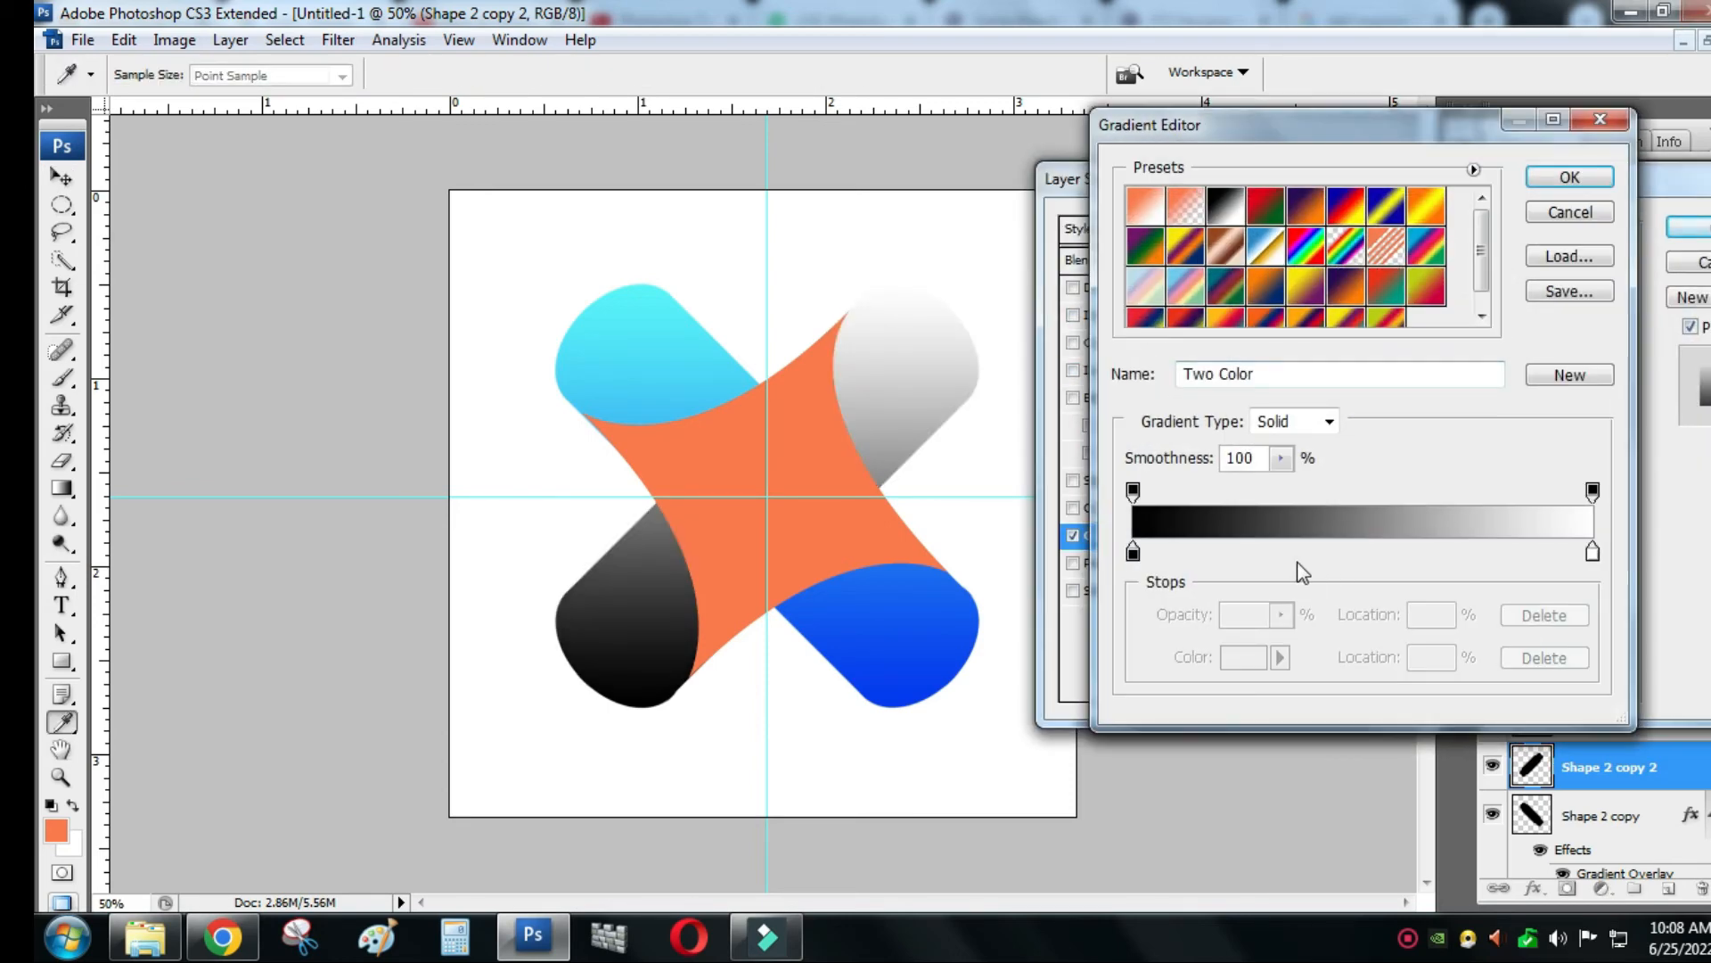
pyautogui.click(1592, 551)
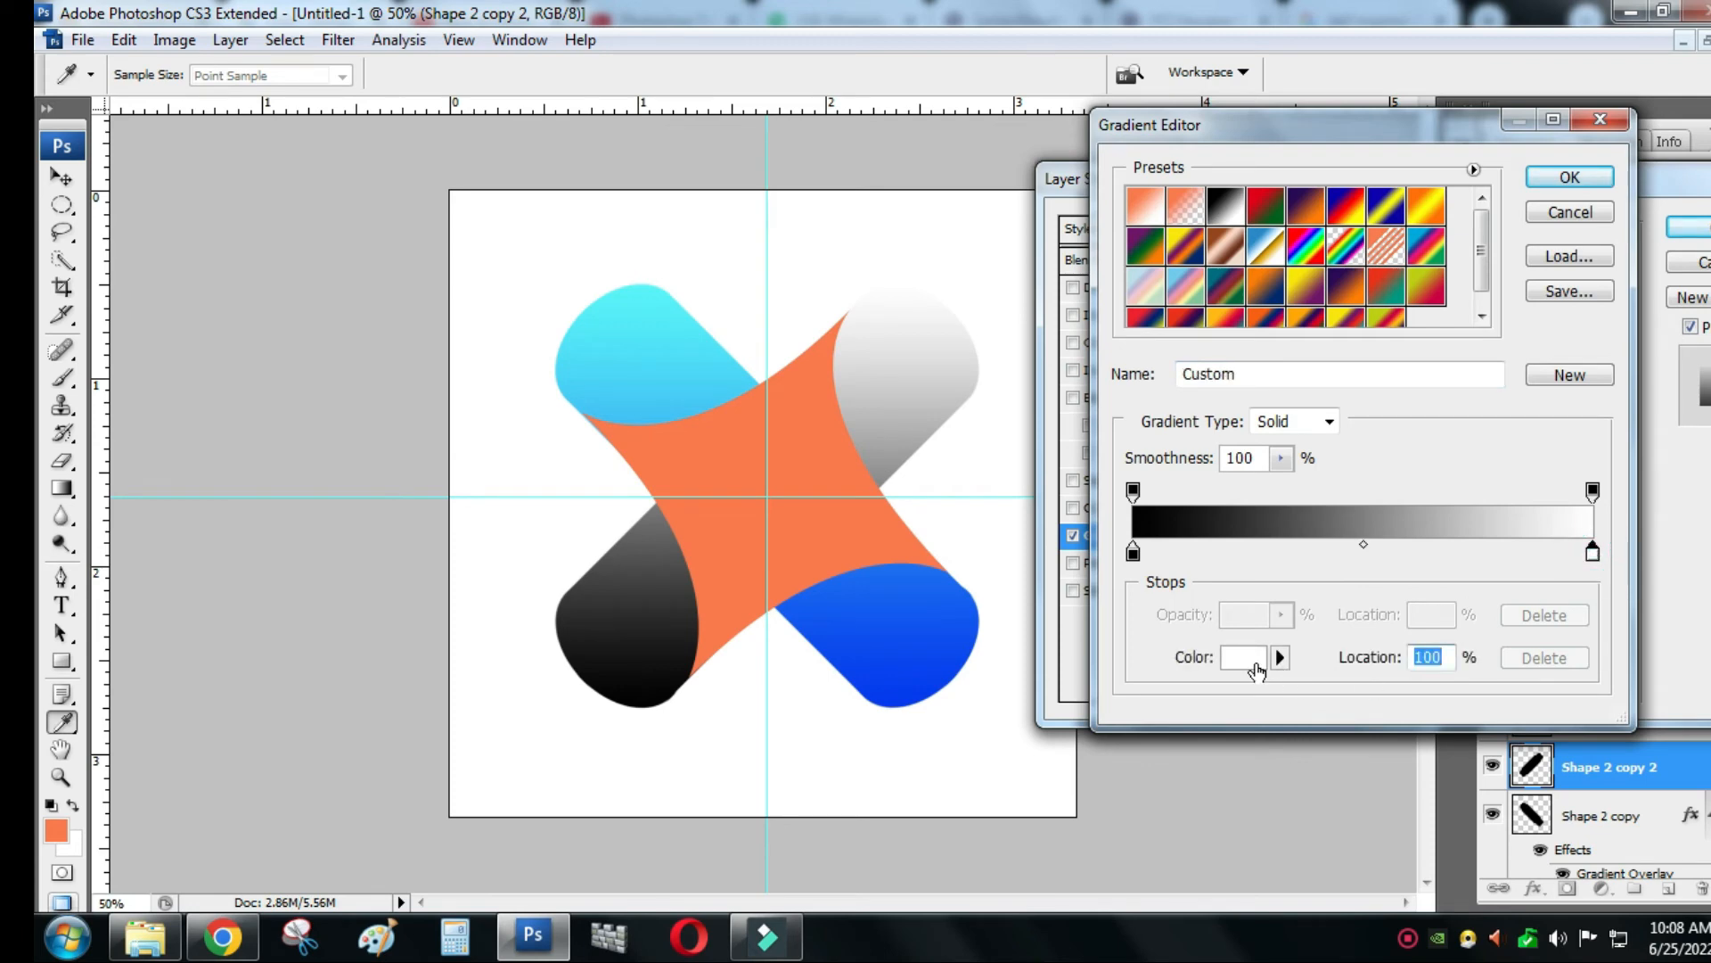
pyautogui.click(1248, 656)
pyautogui.click(634, 299)
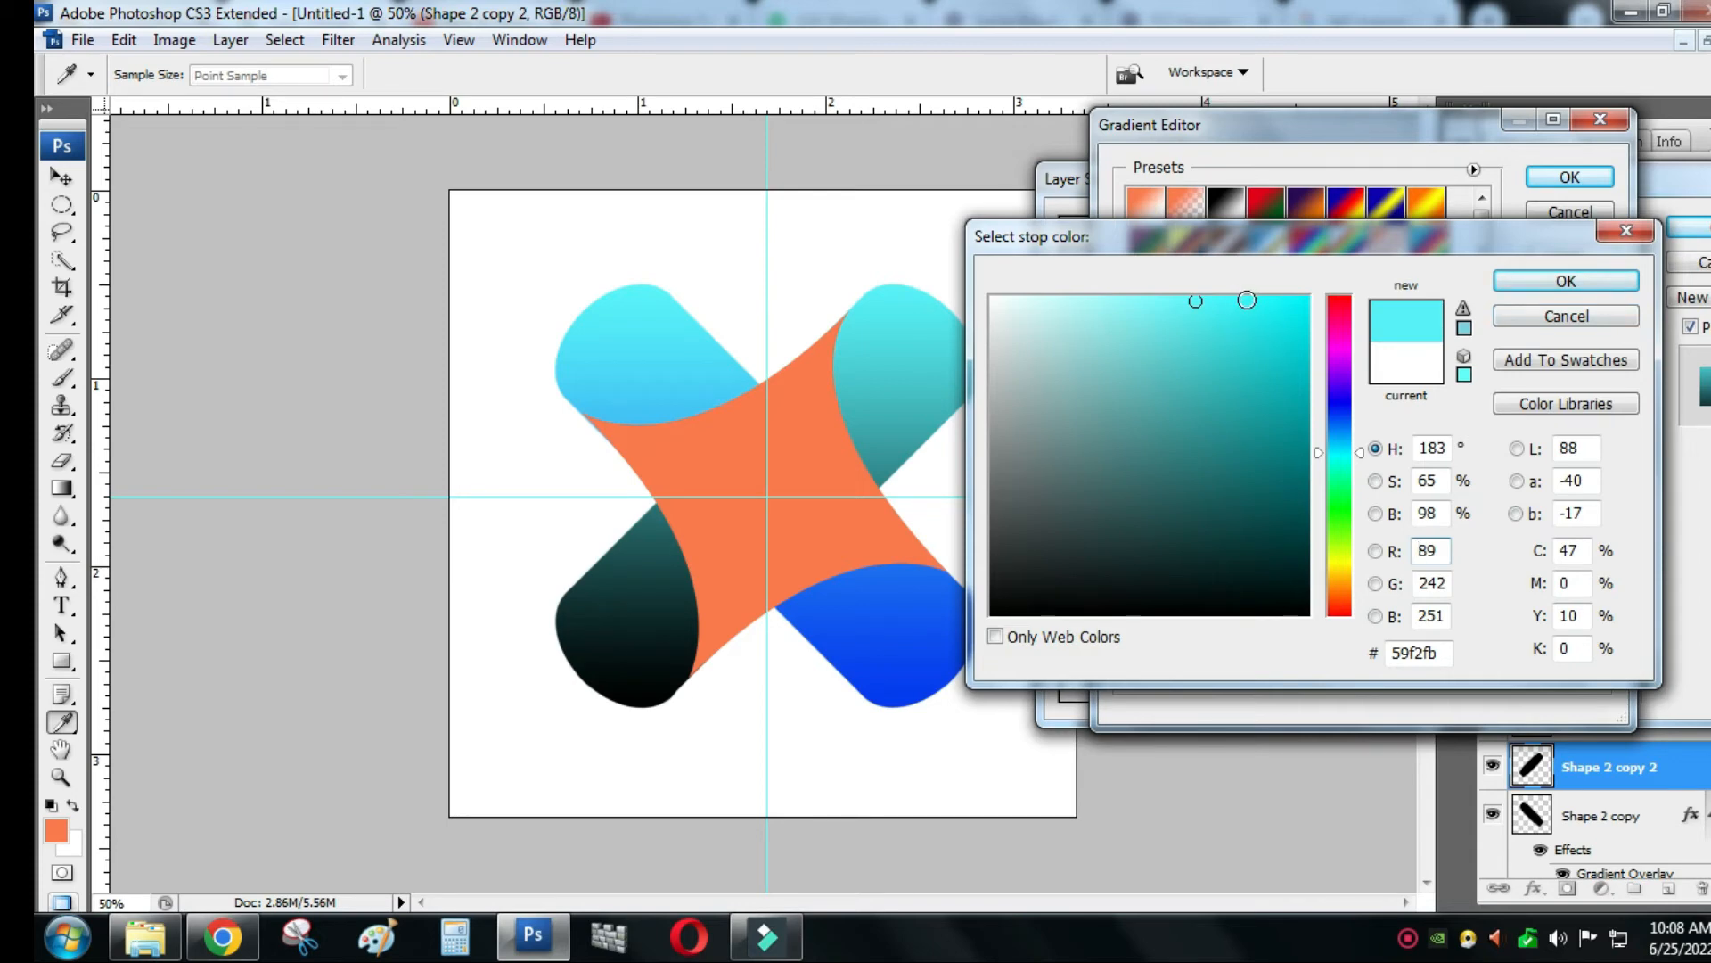
pyautogui.click(1566, 281)
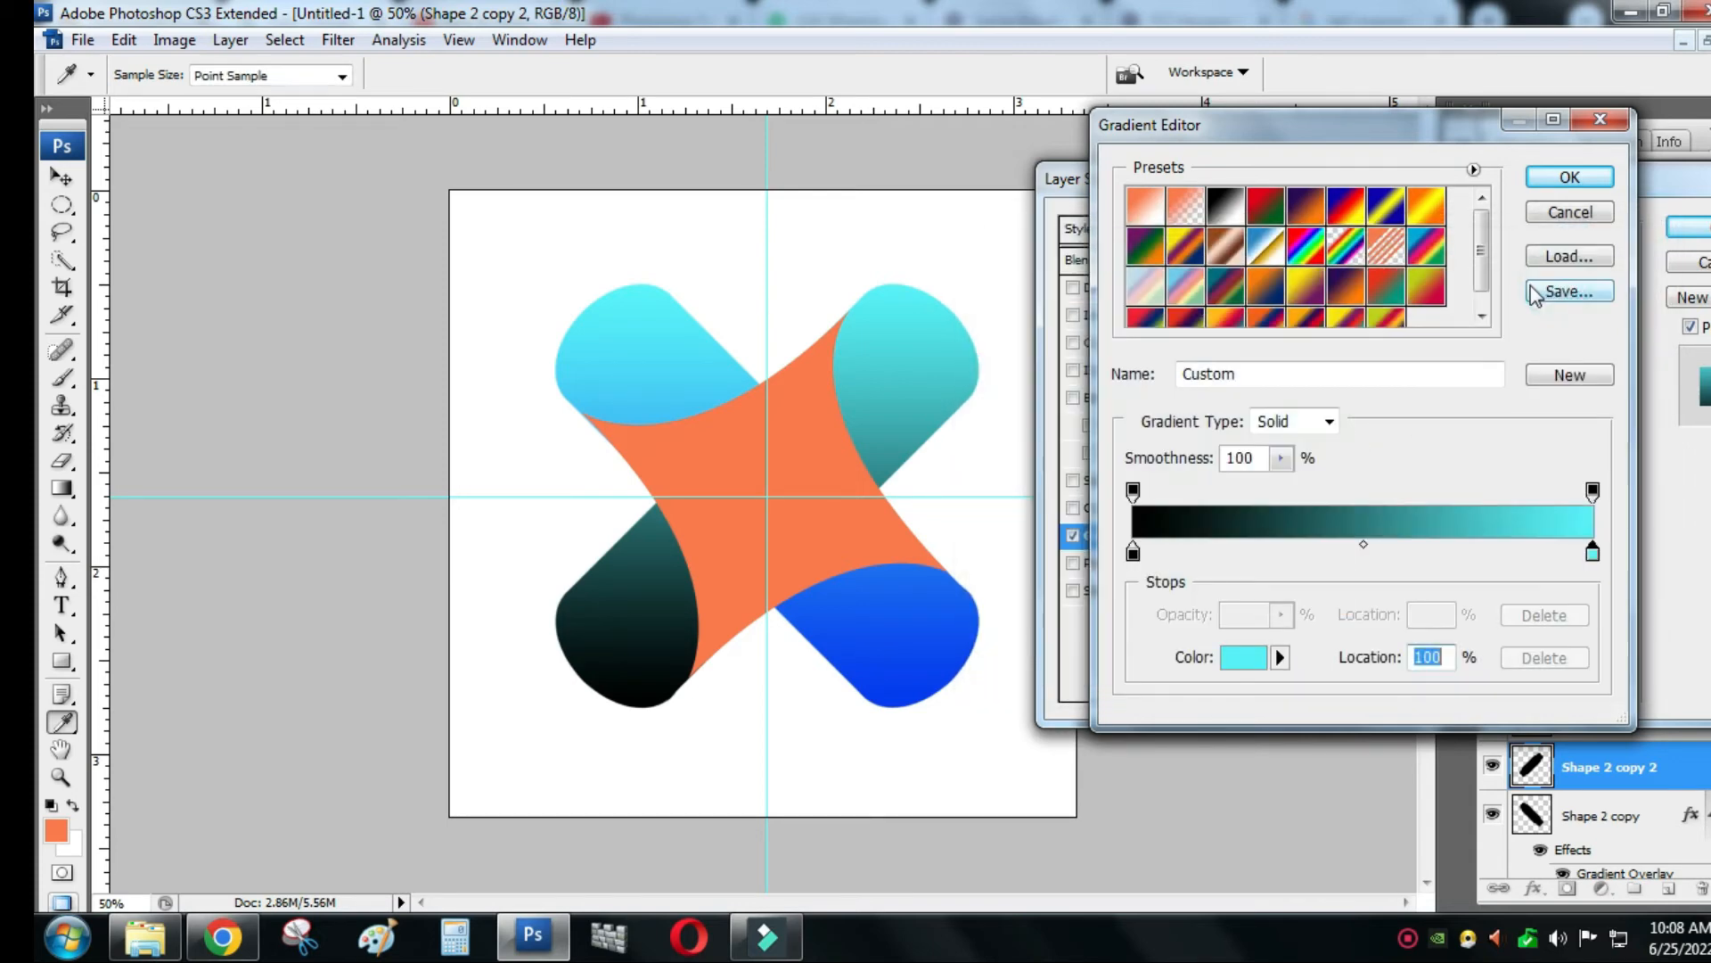
# - Set the black start stop of the Shape 2 copy 2 gradient to blue 063bf8, sampled from the lower-right bar end, and apply the overlay
pyautogui.click(1133, 551)
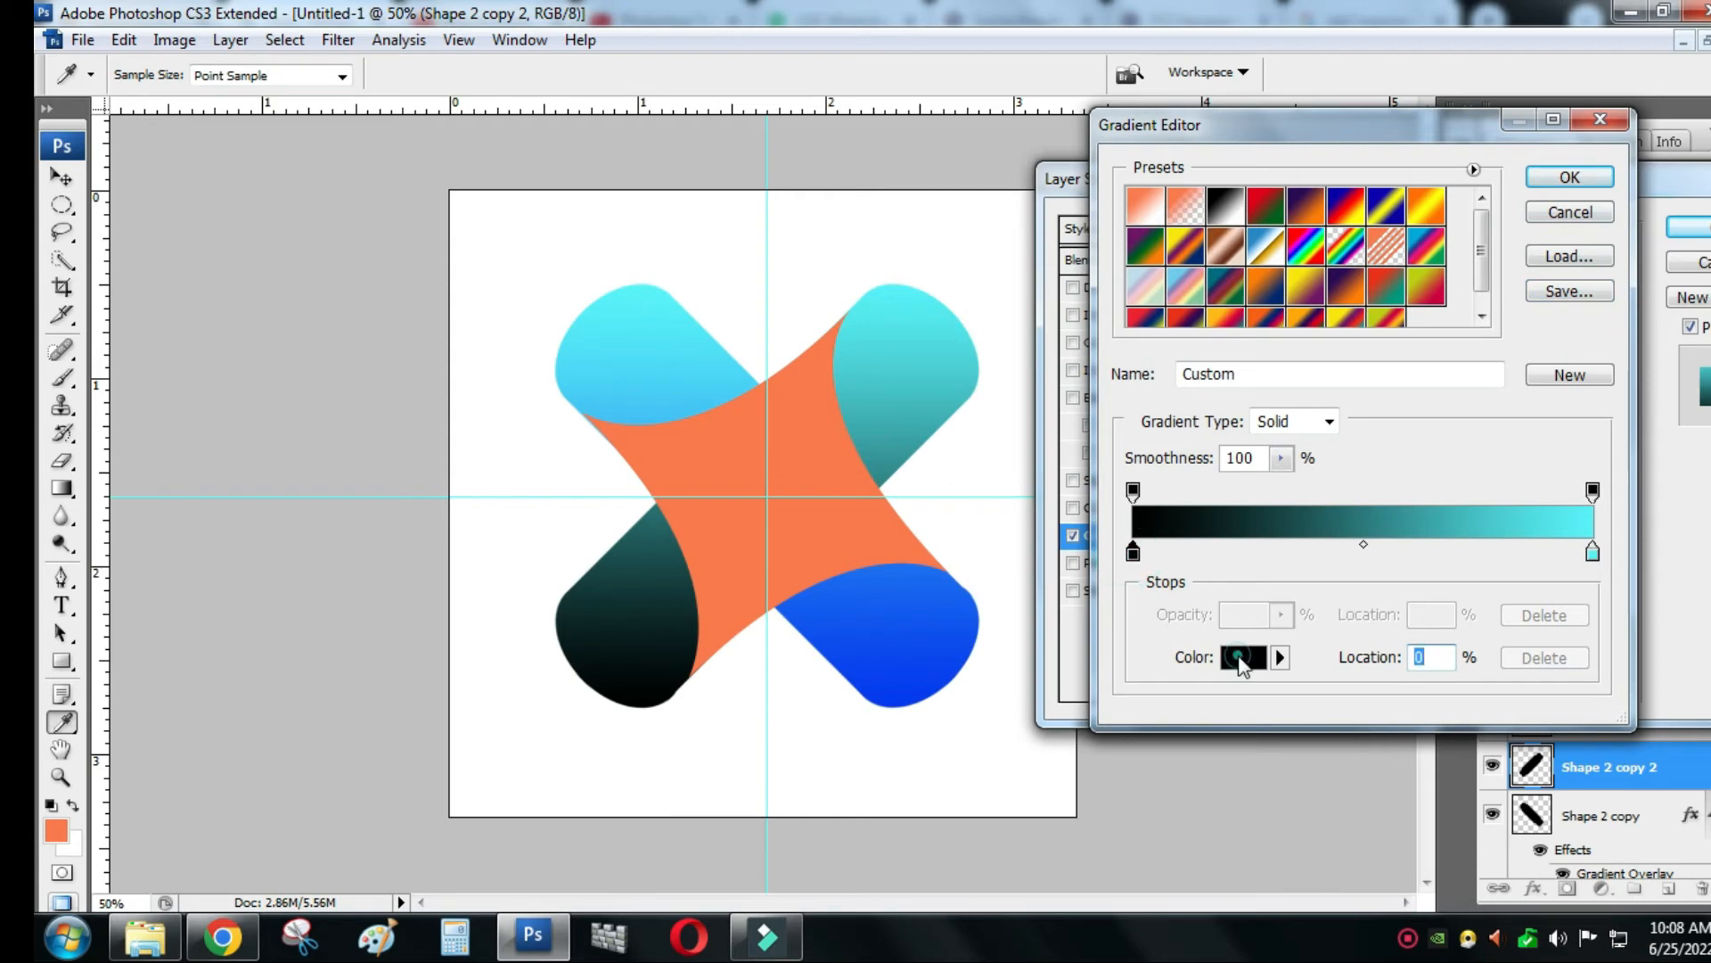
pyautogui.click(1243, 657)
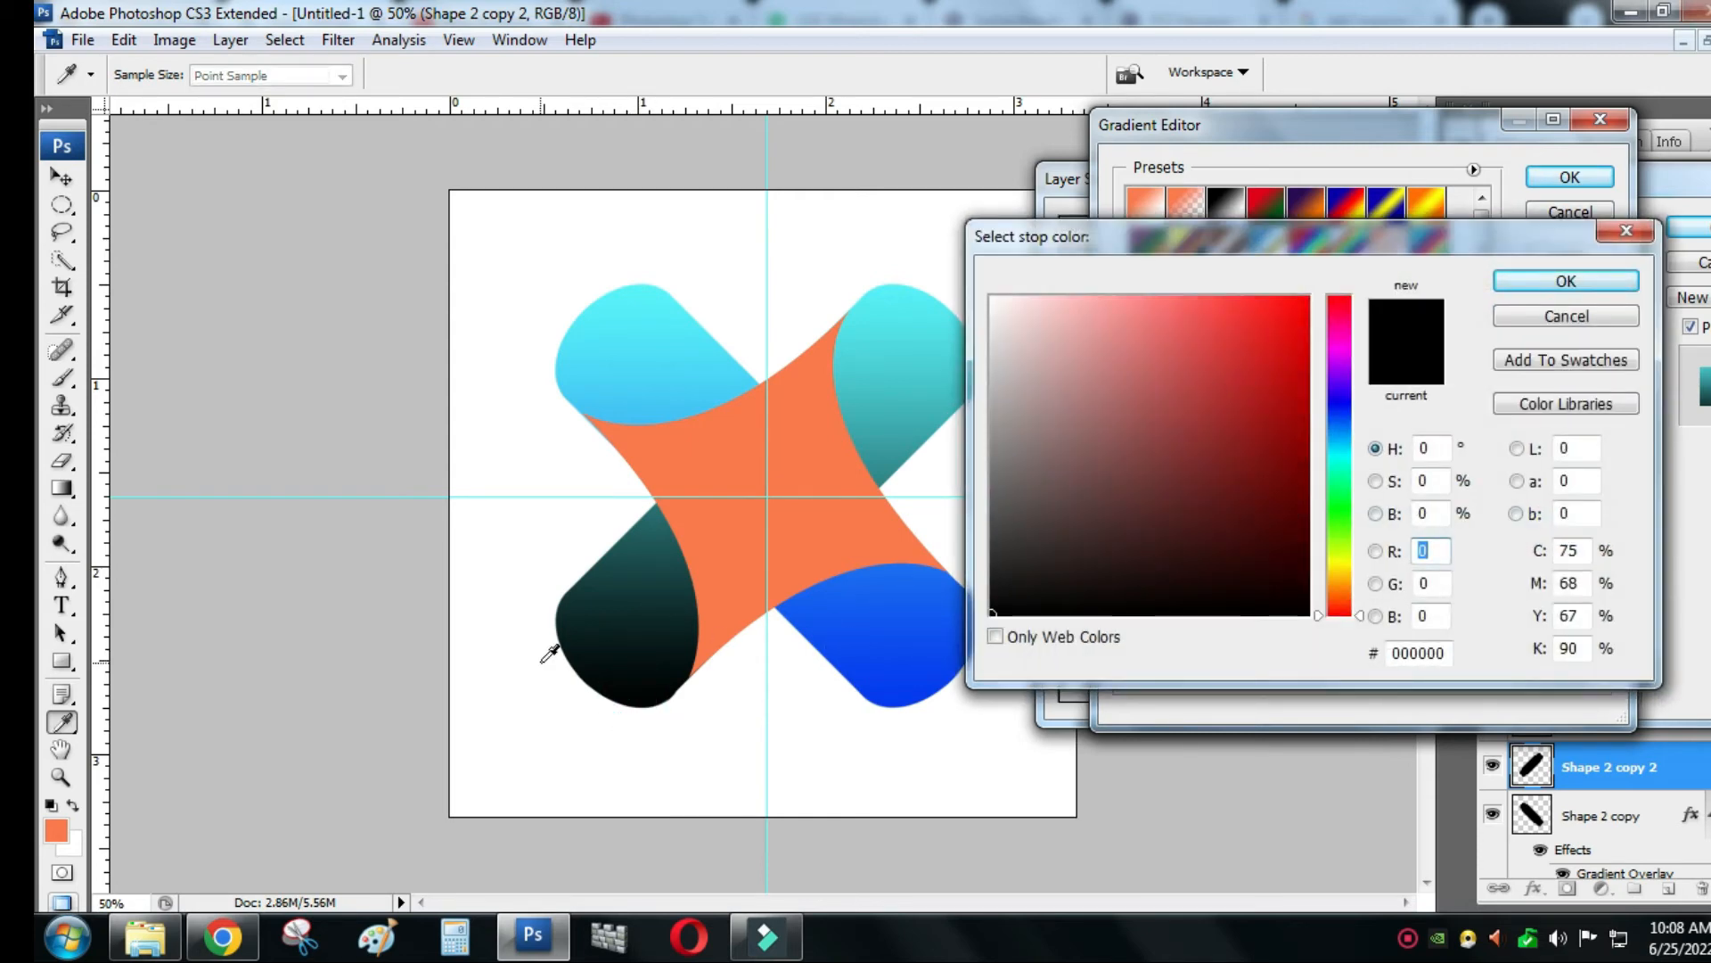
pyautogui.click(636, 671)
pyautogui.click(916, 699)
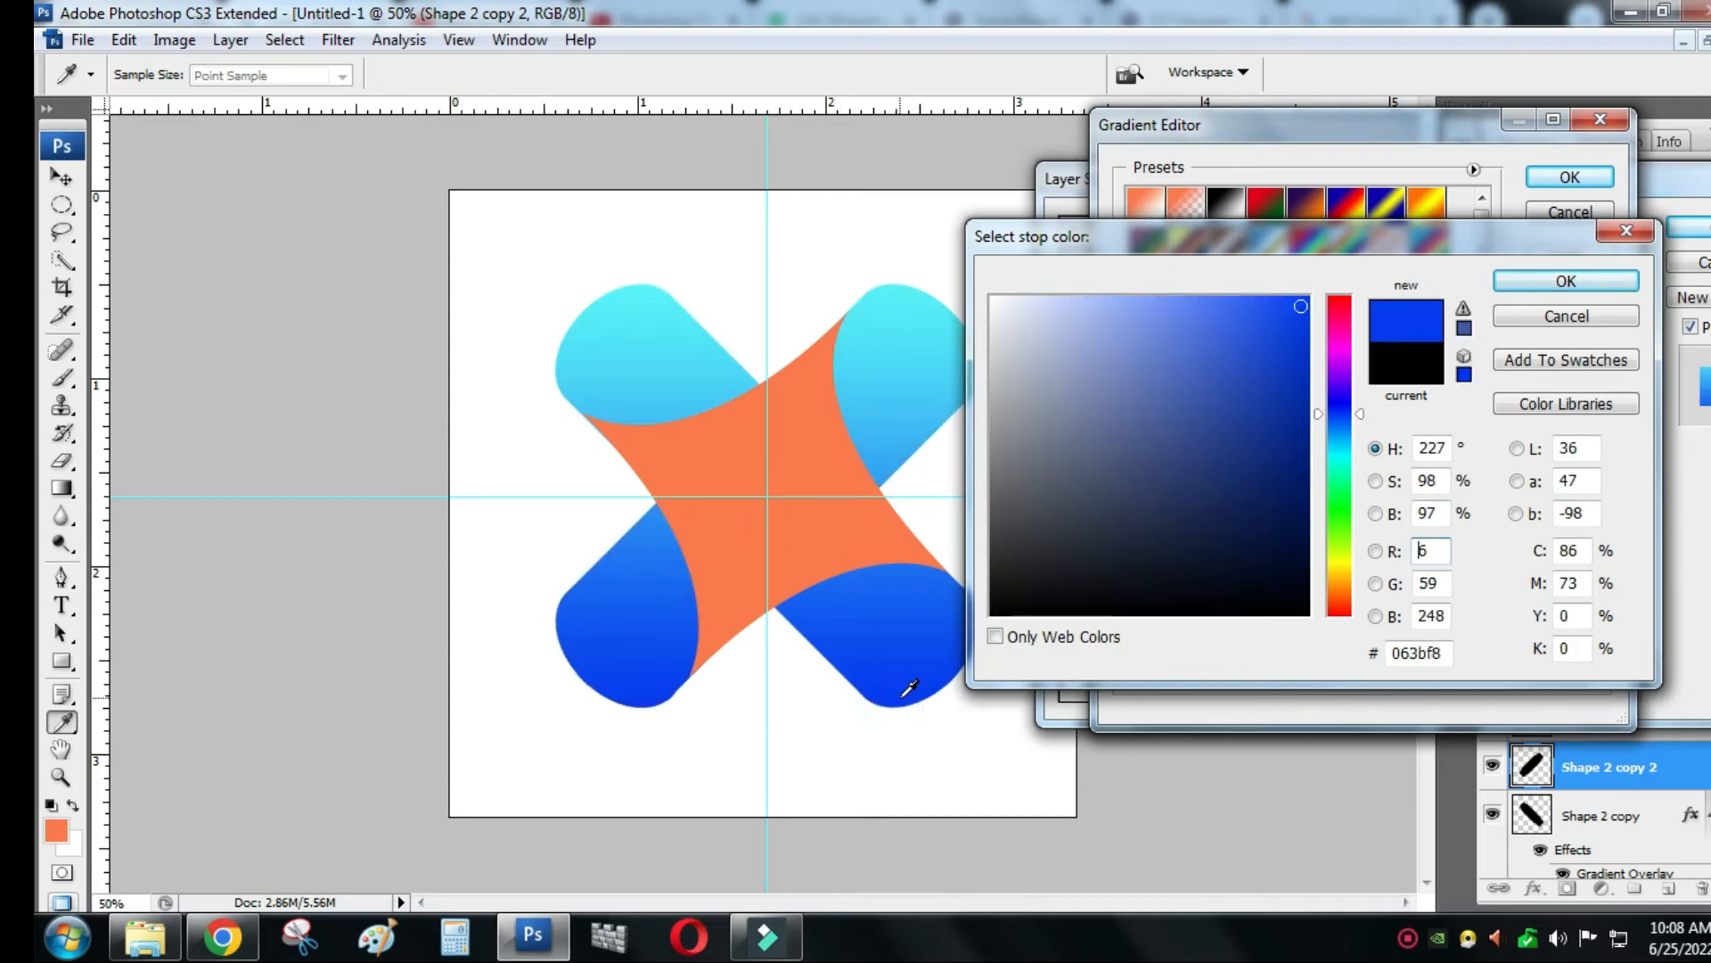
pyautogui.click(1568, 279)
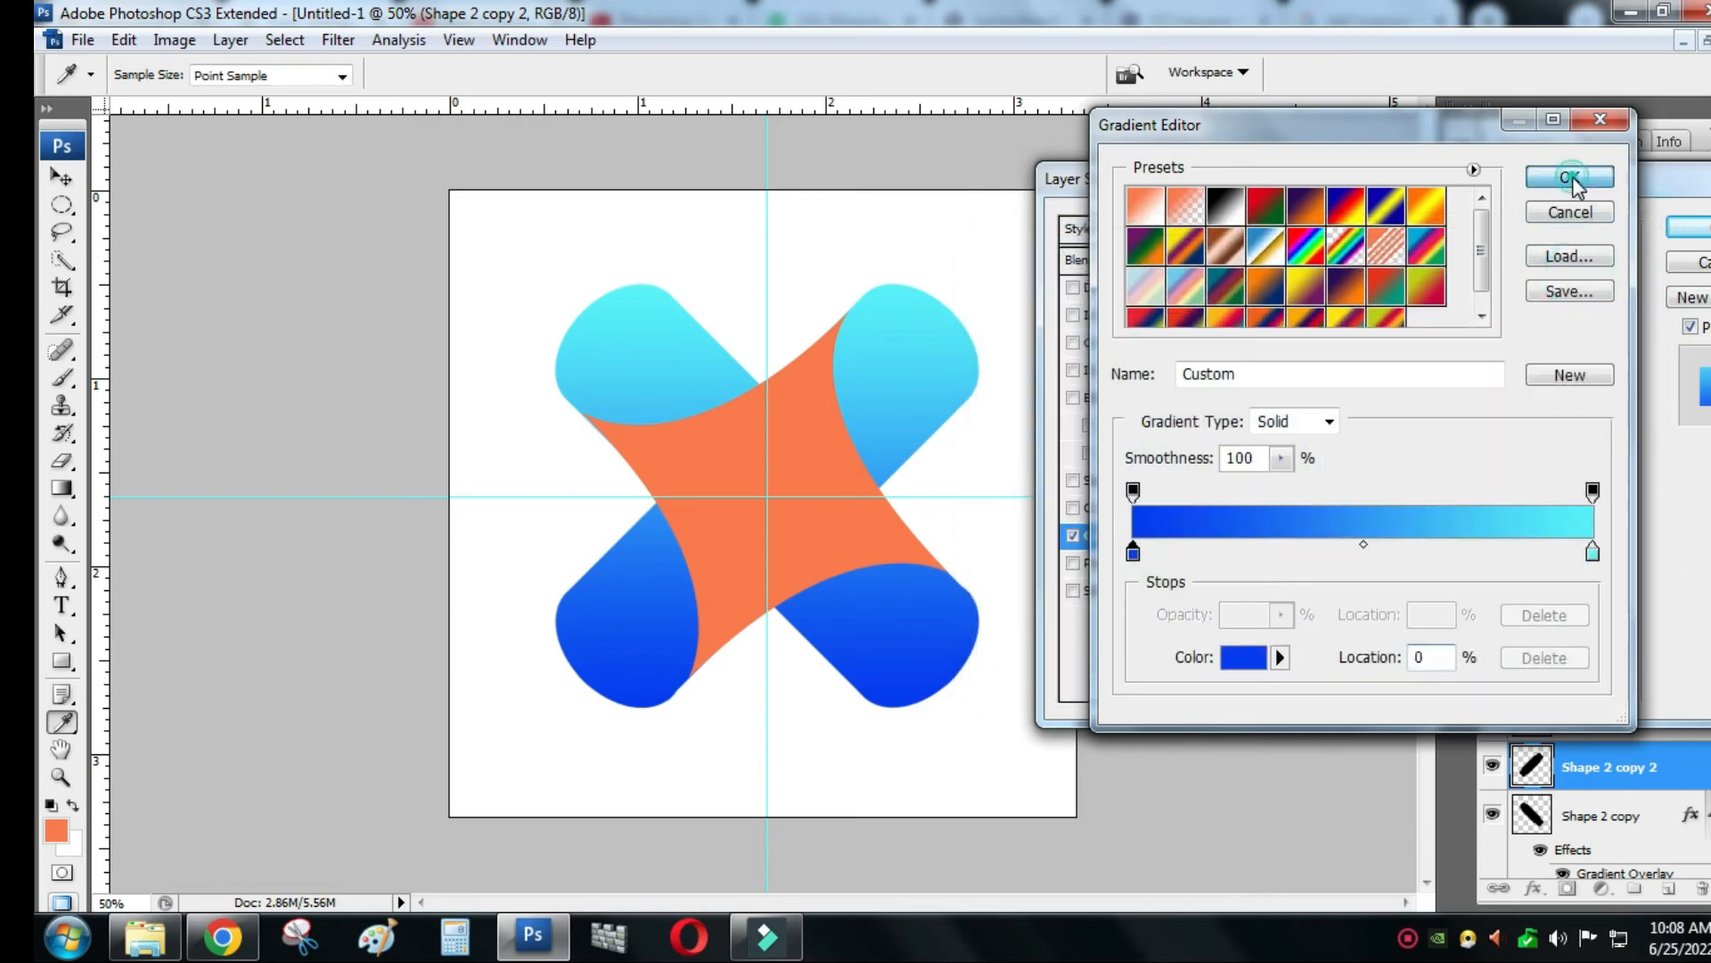
pyautogui.click(1571, 181)
pyautogui.click(1688, 228)
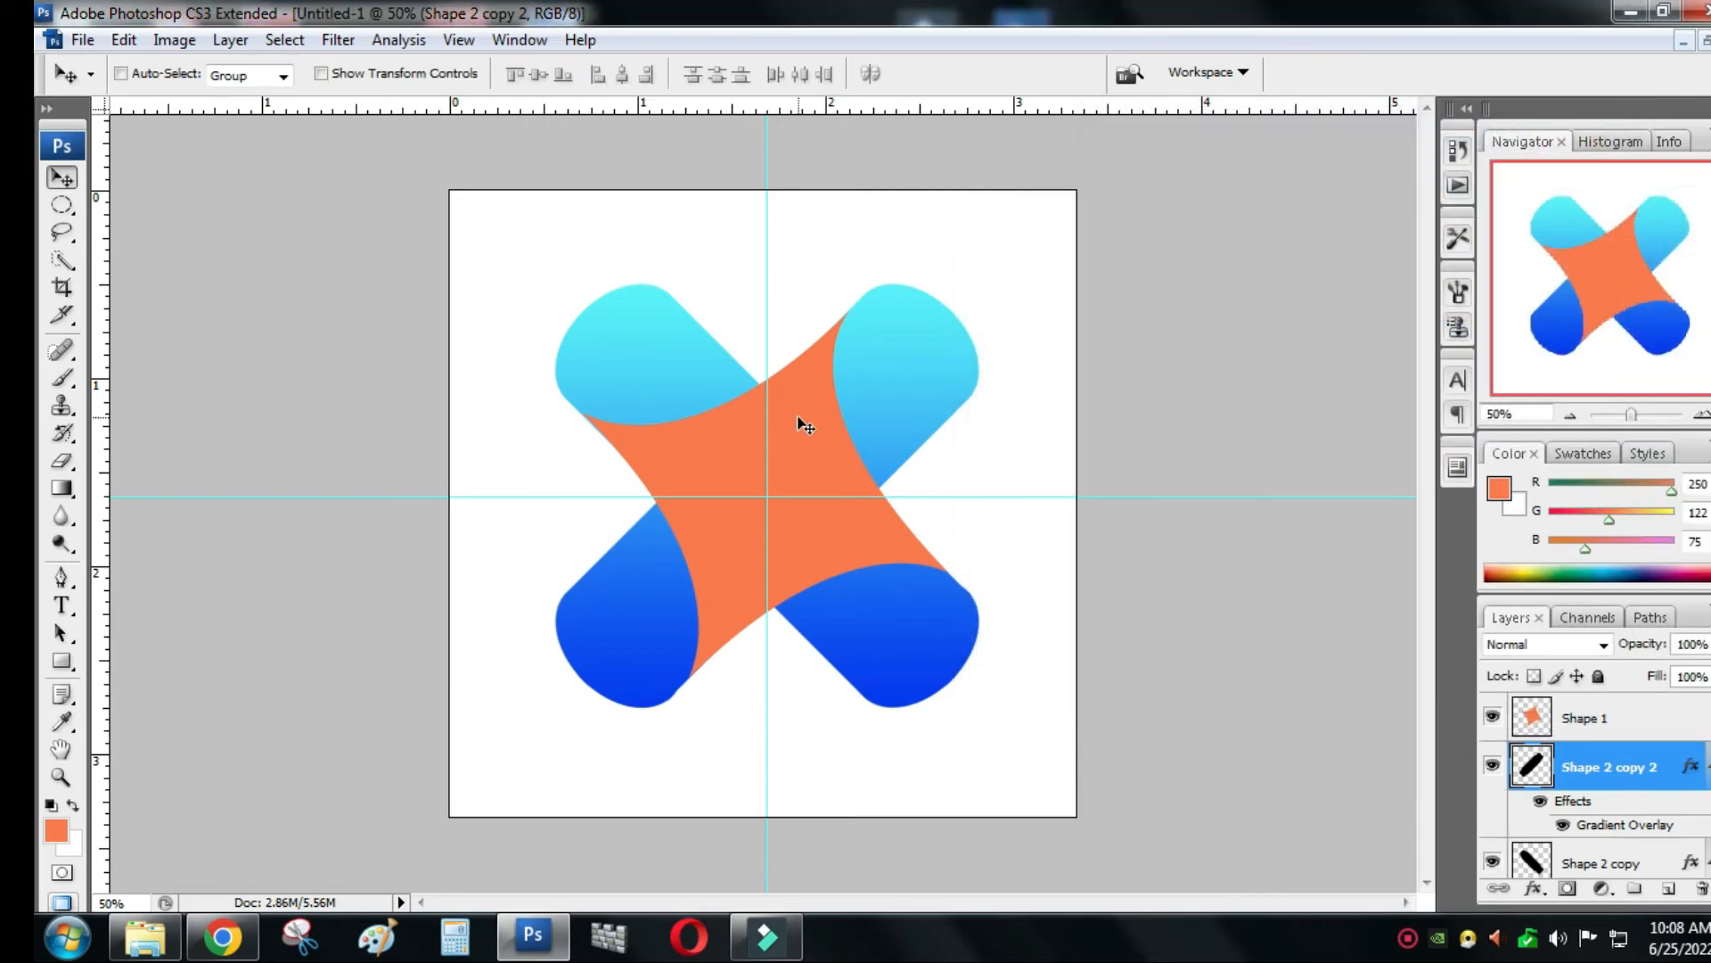
pyautogui.rightClick(655, 370)
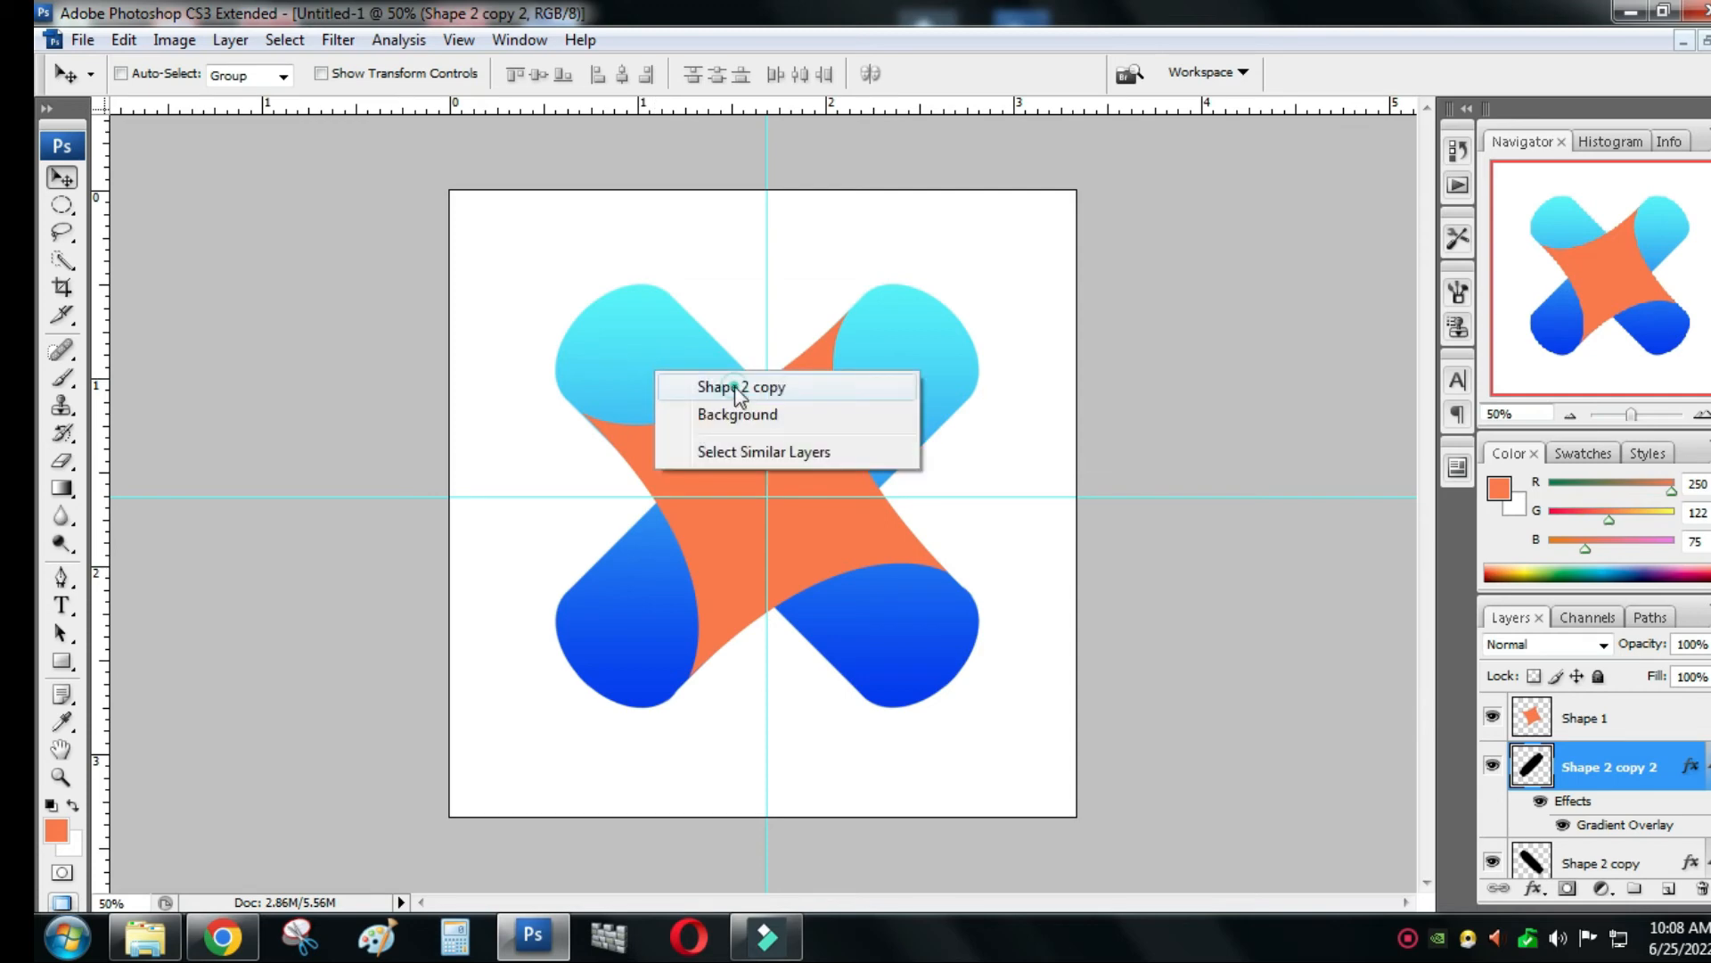
pyautogui.click(735, 386)
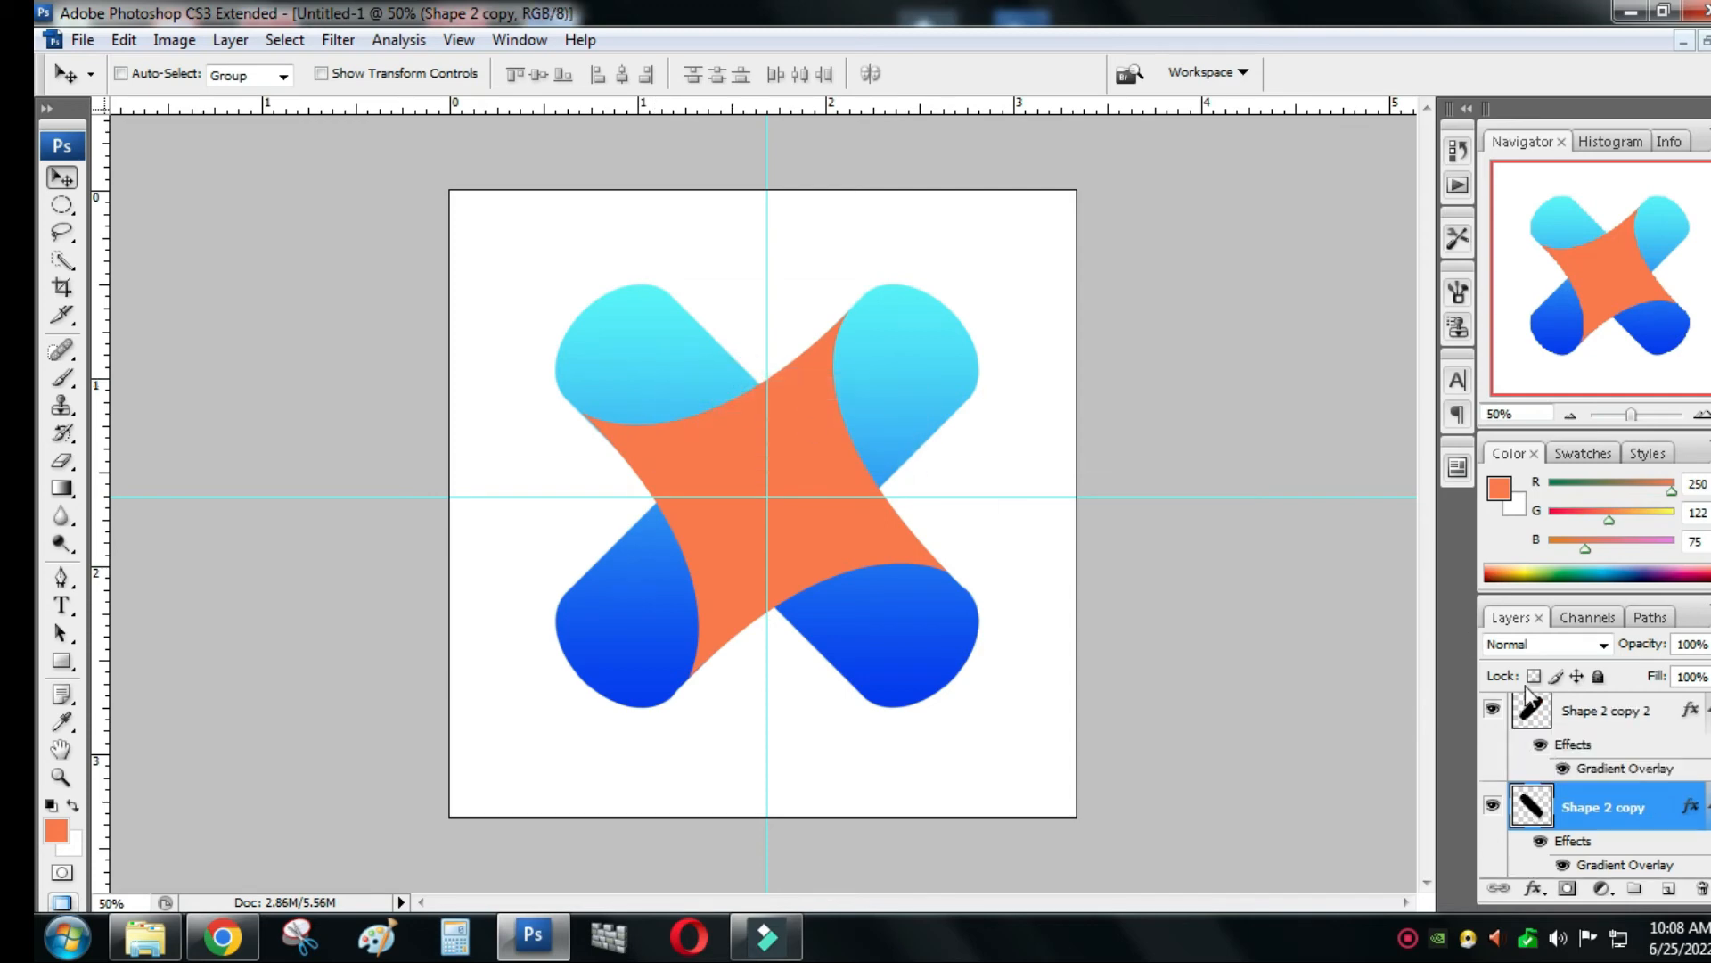
pyautogui.rightClick(1601, 808)
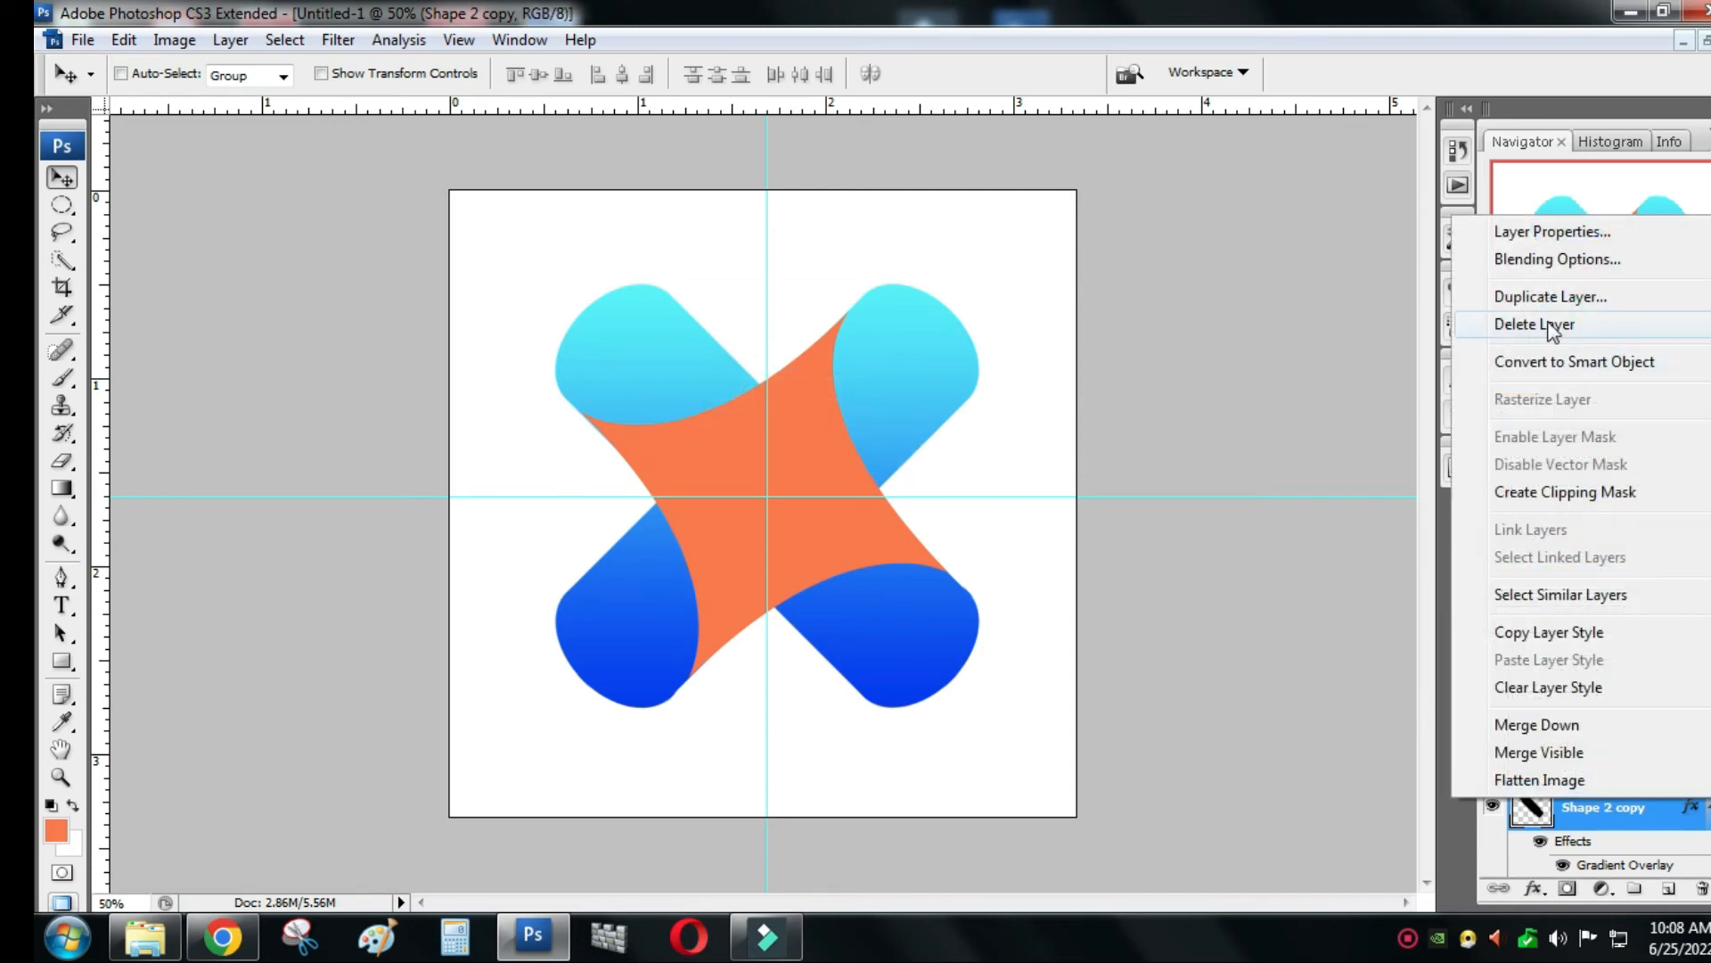
pyautogui.click(918, 379)
# - Open the Gradient Overlay's gradient on the Shape 2 copy 2 layer for editing
pyautogui.rightClick(909, 360)
pyautogui.click(964, 377)
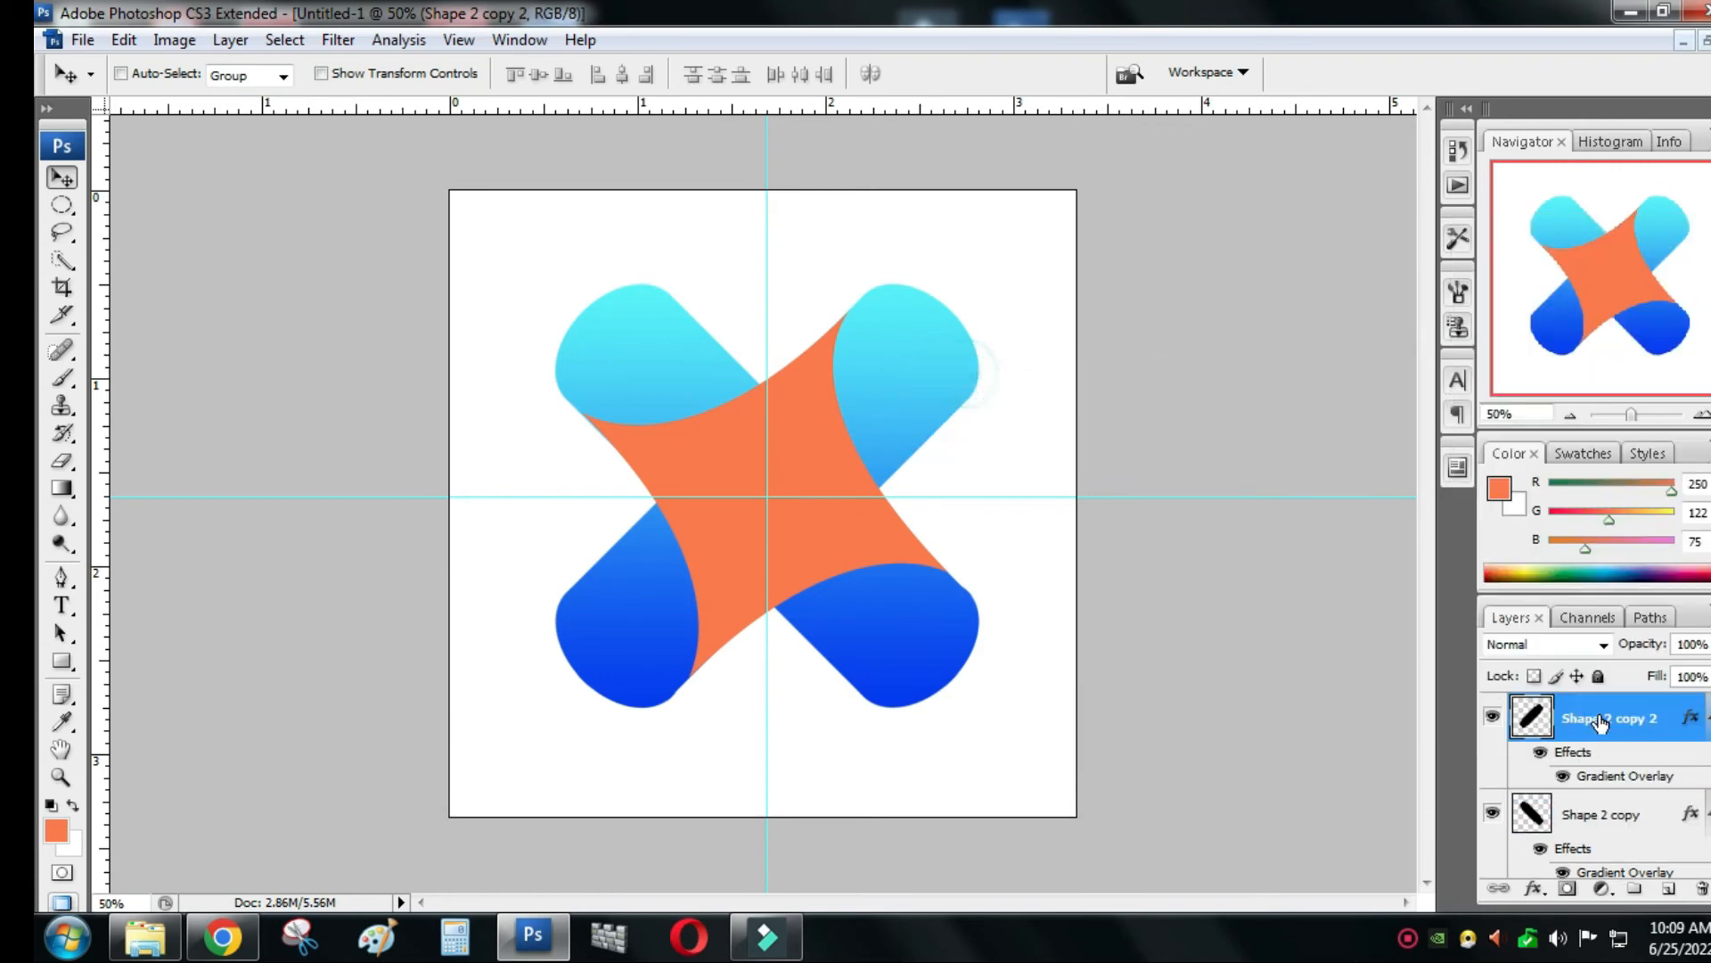
pyautogui.rightClick(1601, 716)
pyautogui.click(1557, 172)
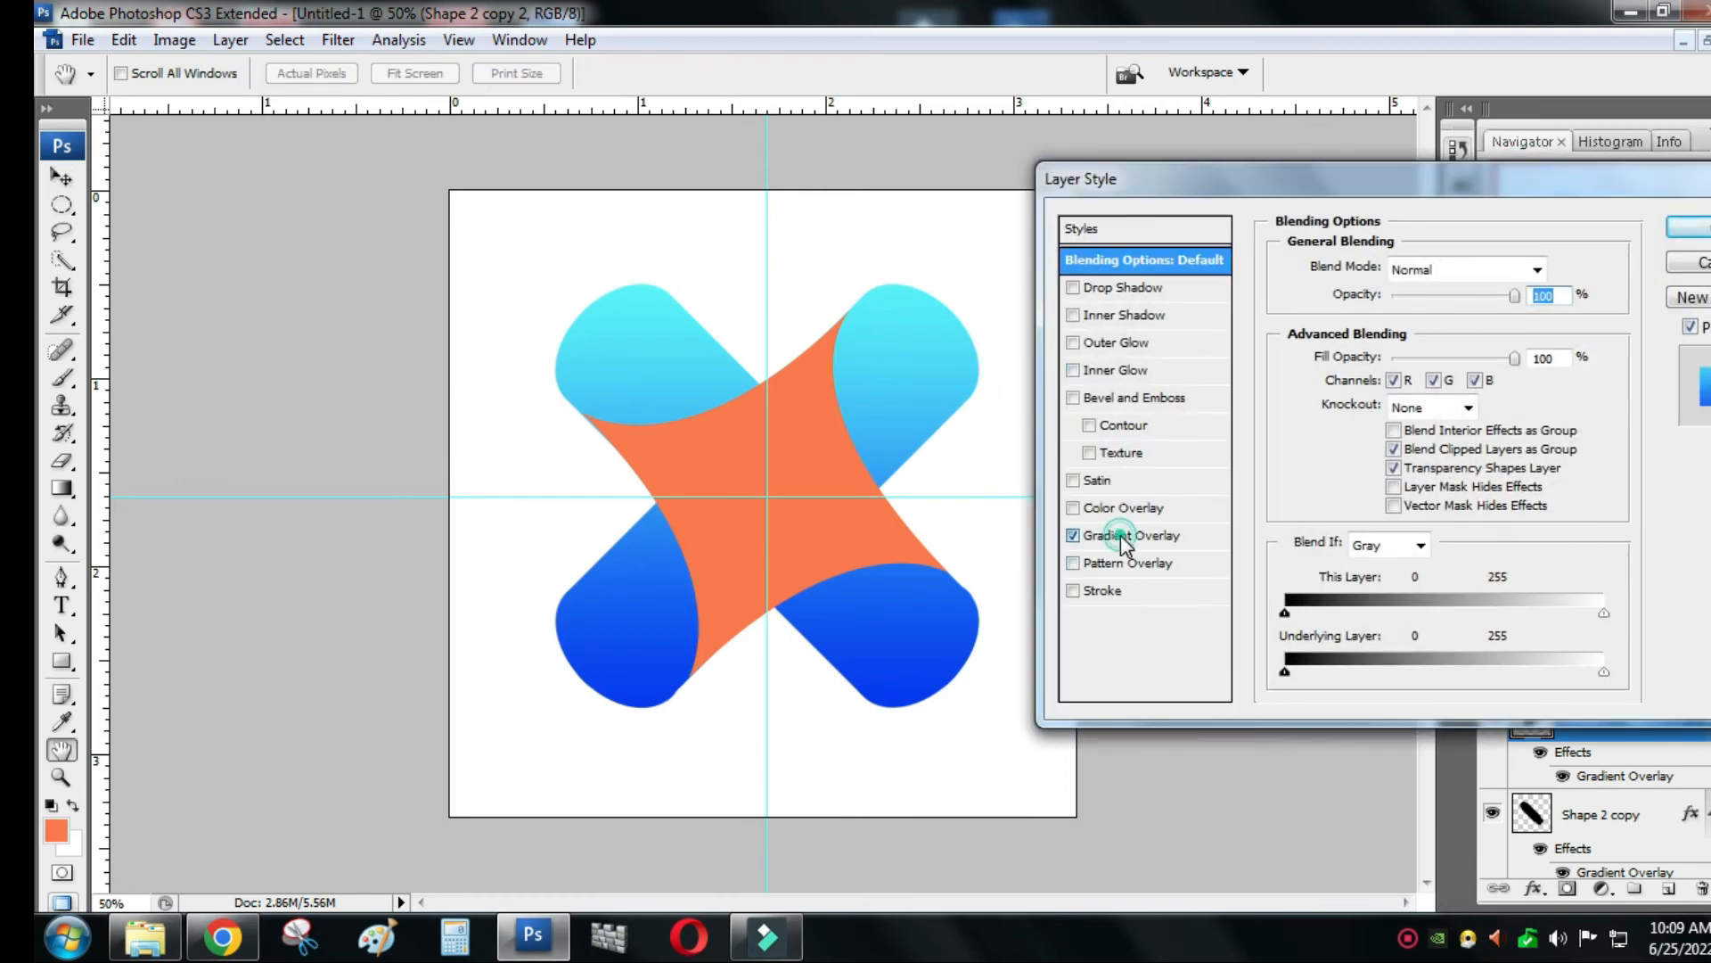
pyautogui.click(1122, 534)
pyautogui.click(1421, 325)
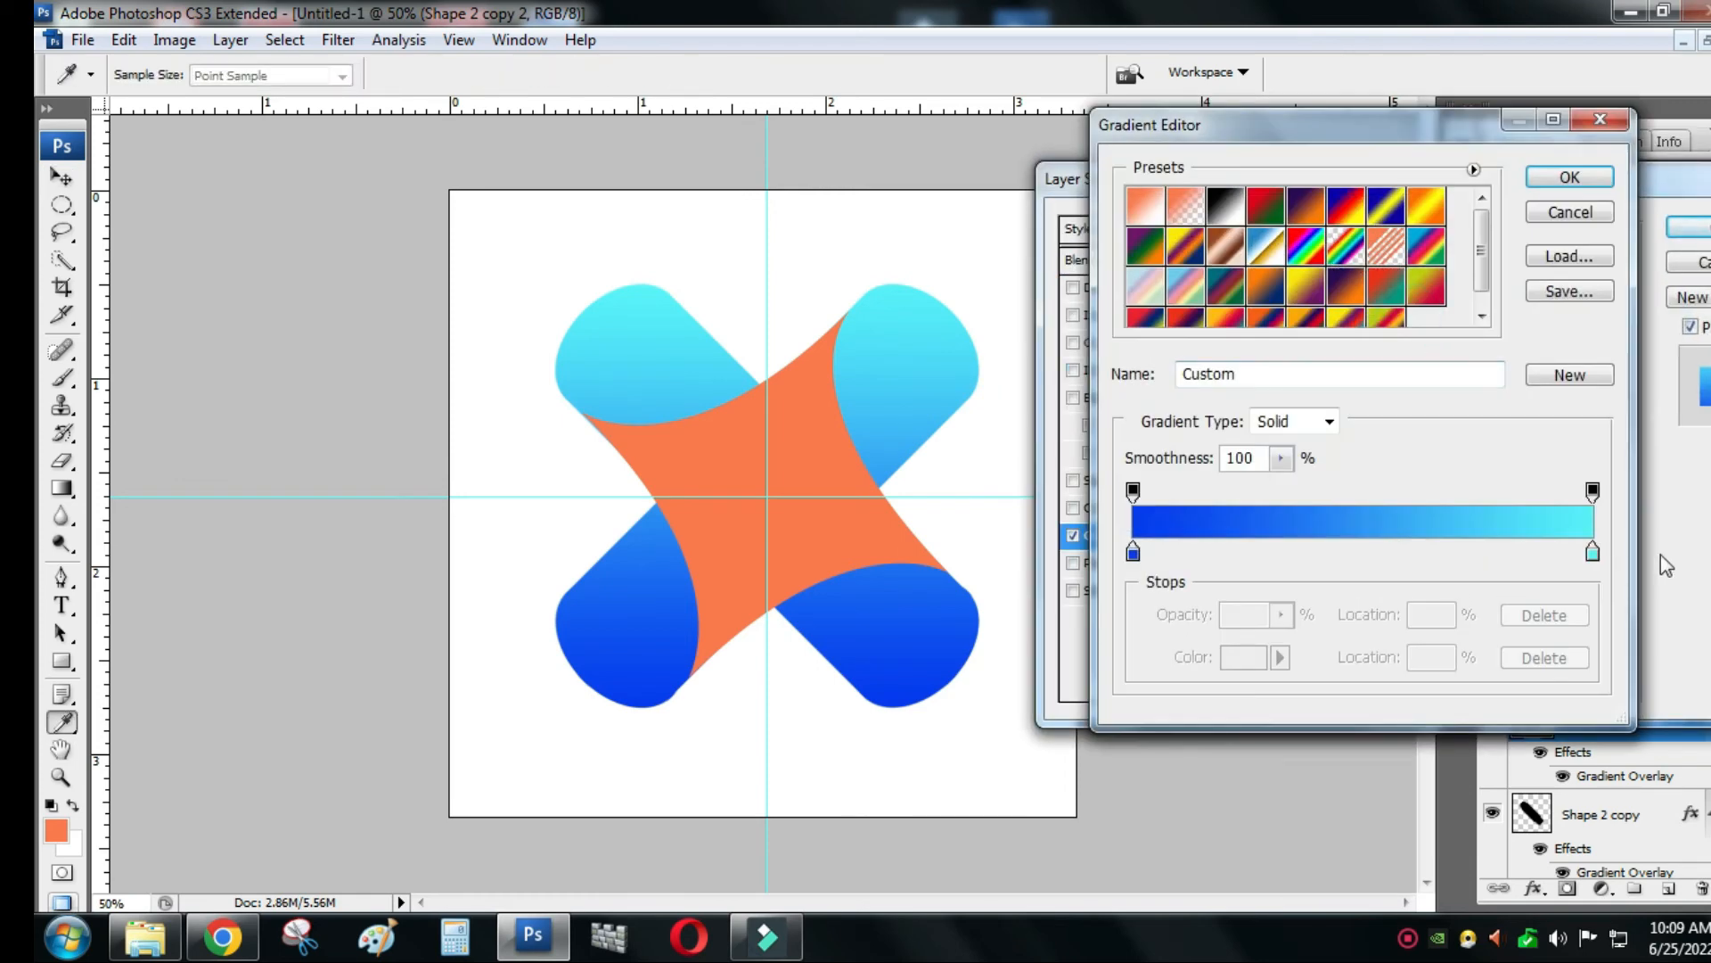
# - Recolour the end stop of the Shape 2 copy 2 gradient to a deeper cyan 05e0ed and apply the layer style
pyautogui.click(1593, 555)
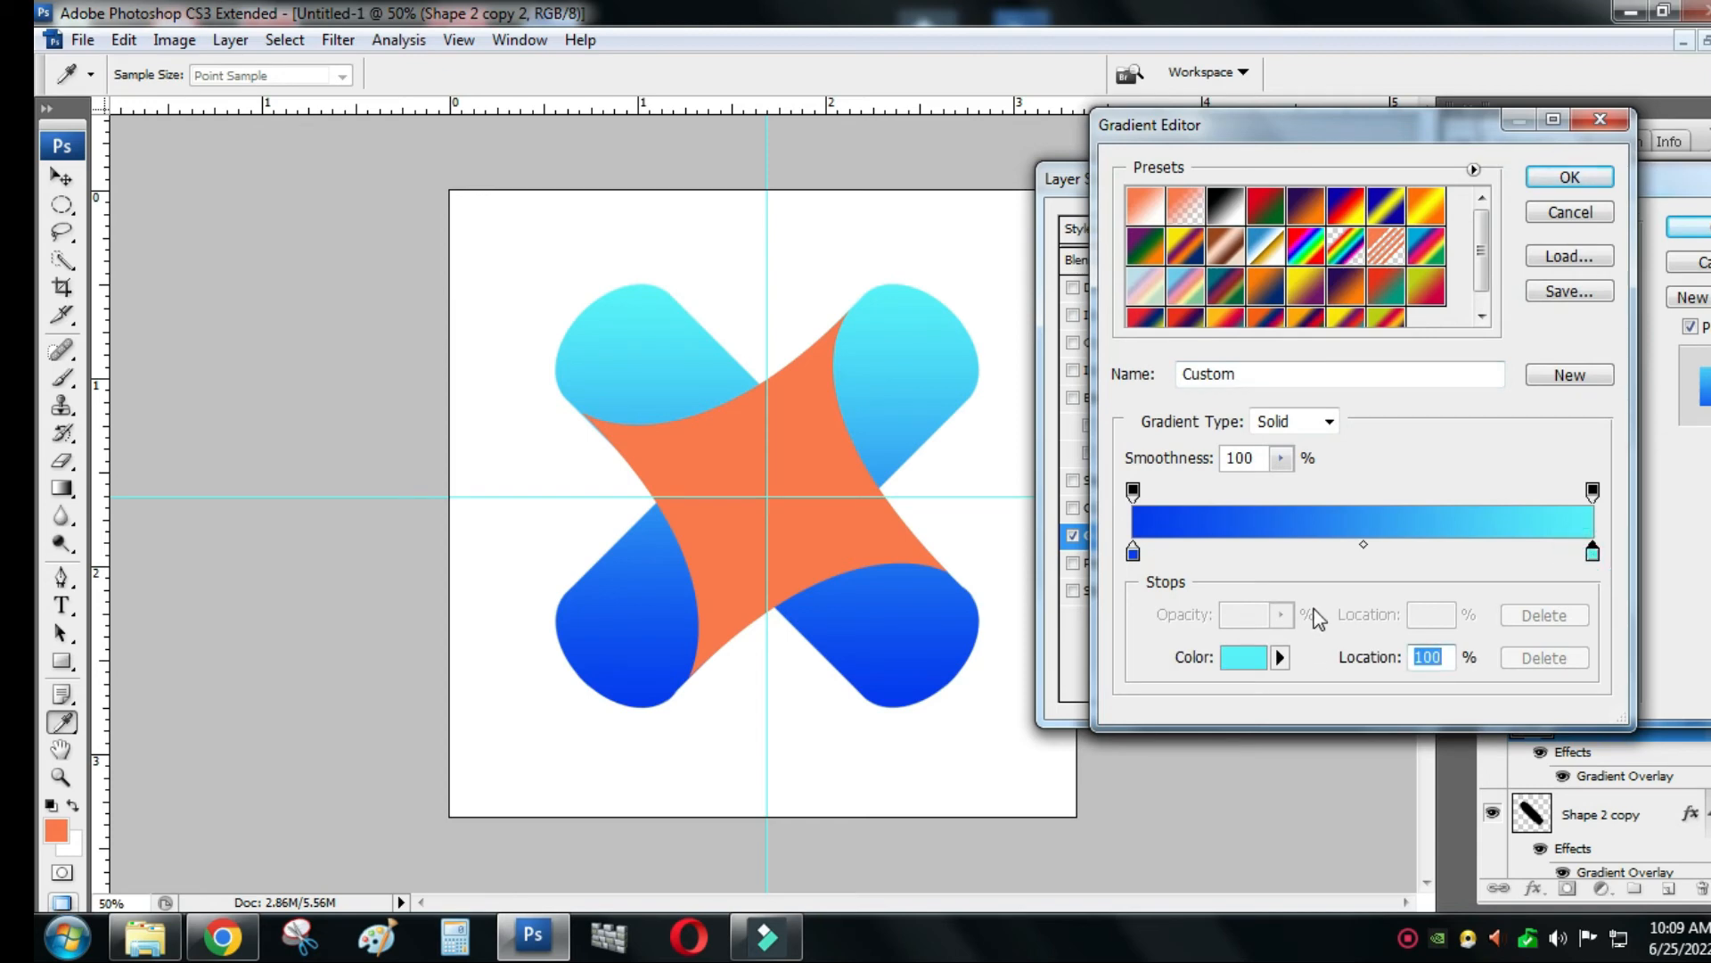
pyautogui.click(1243, 660)
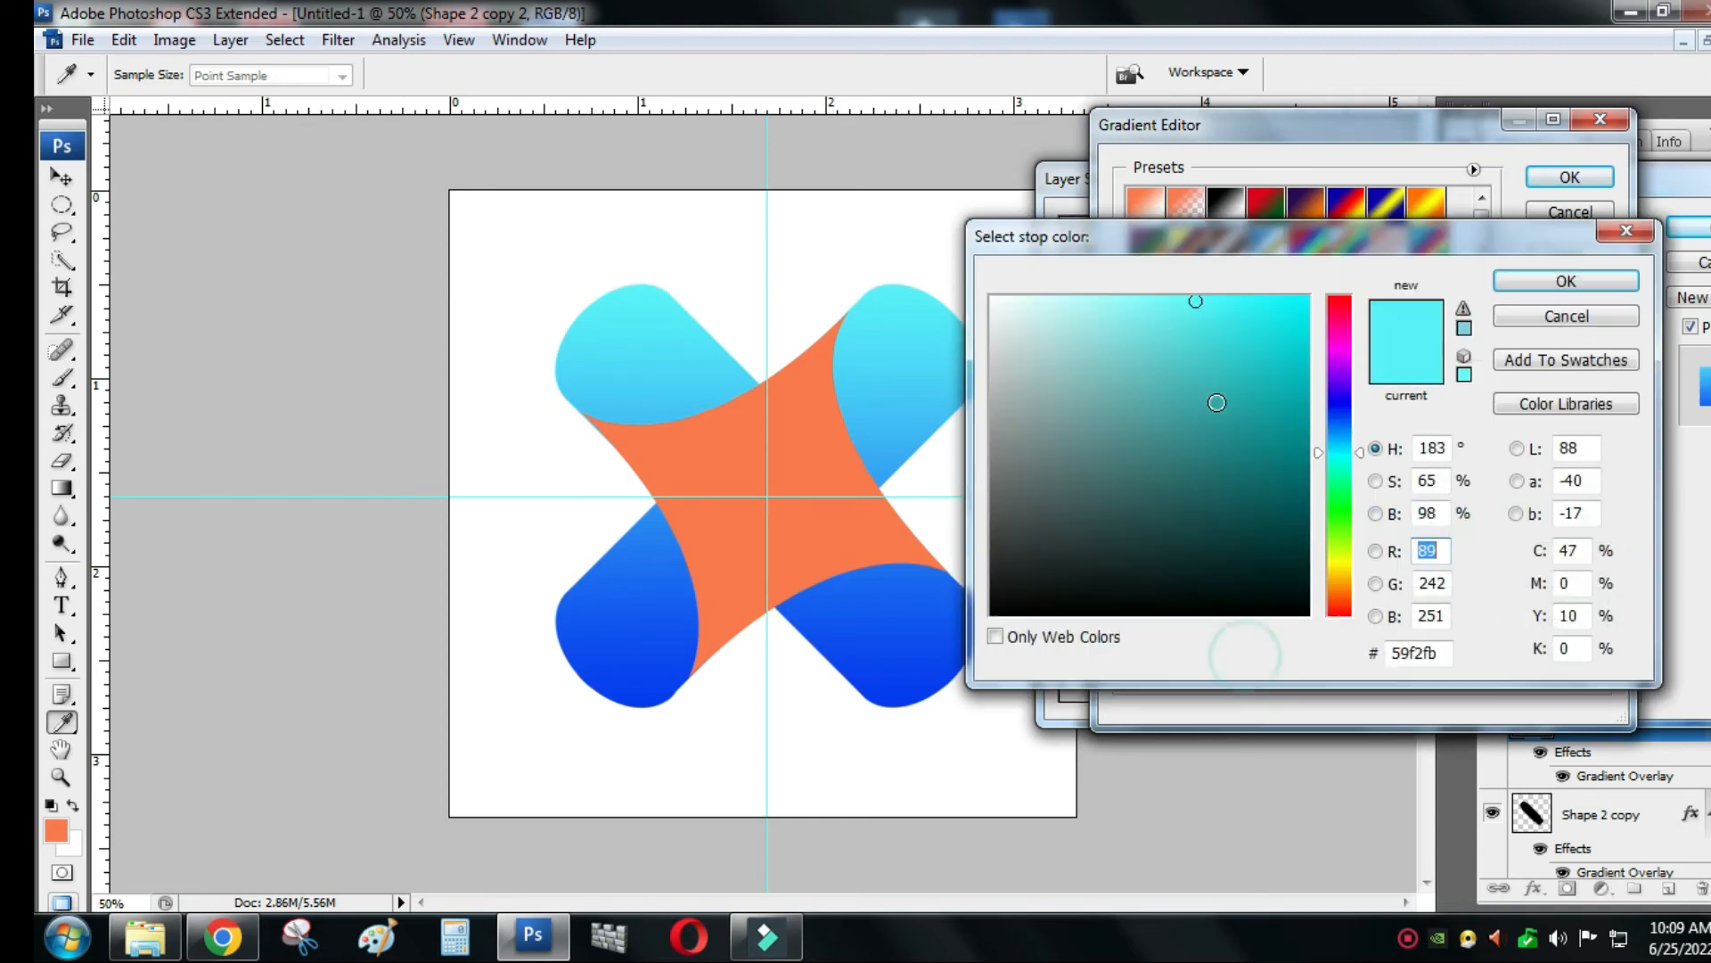
pyautogui.click(1270, 301)
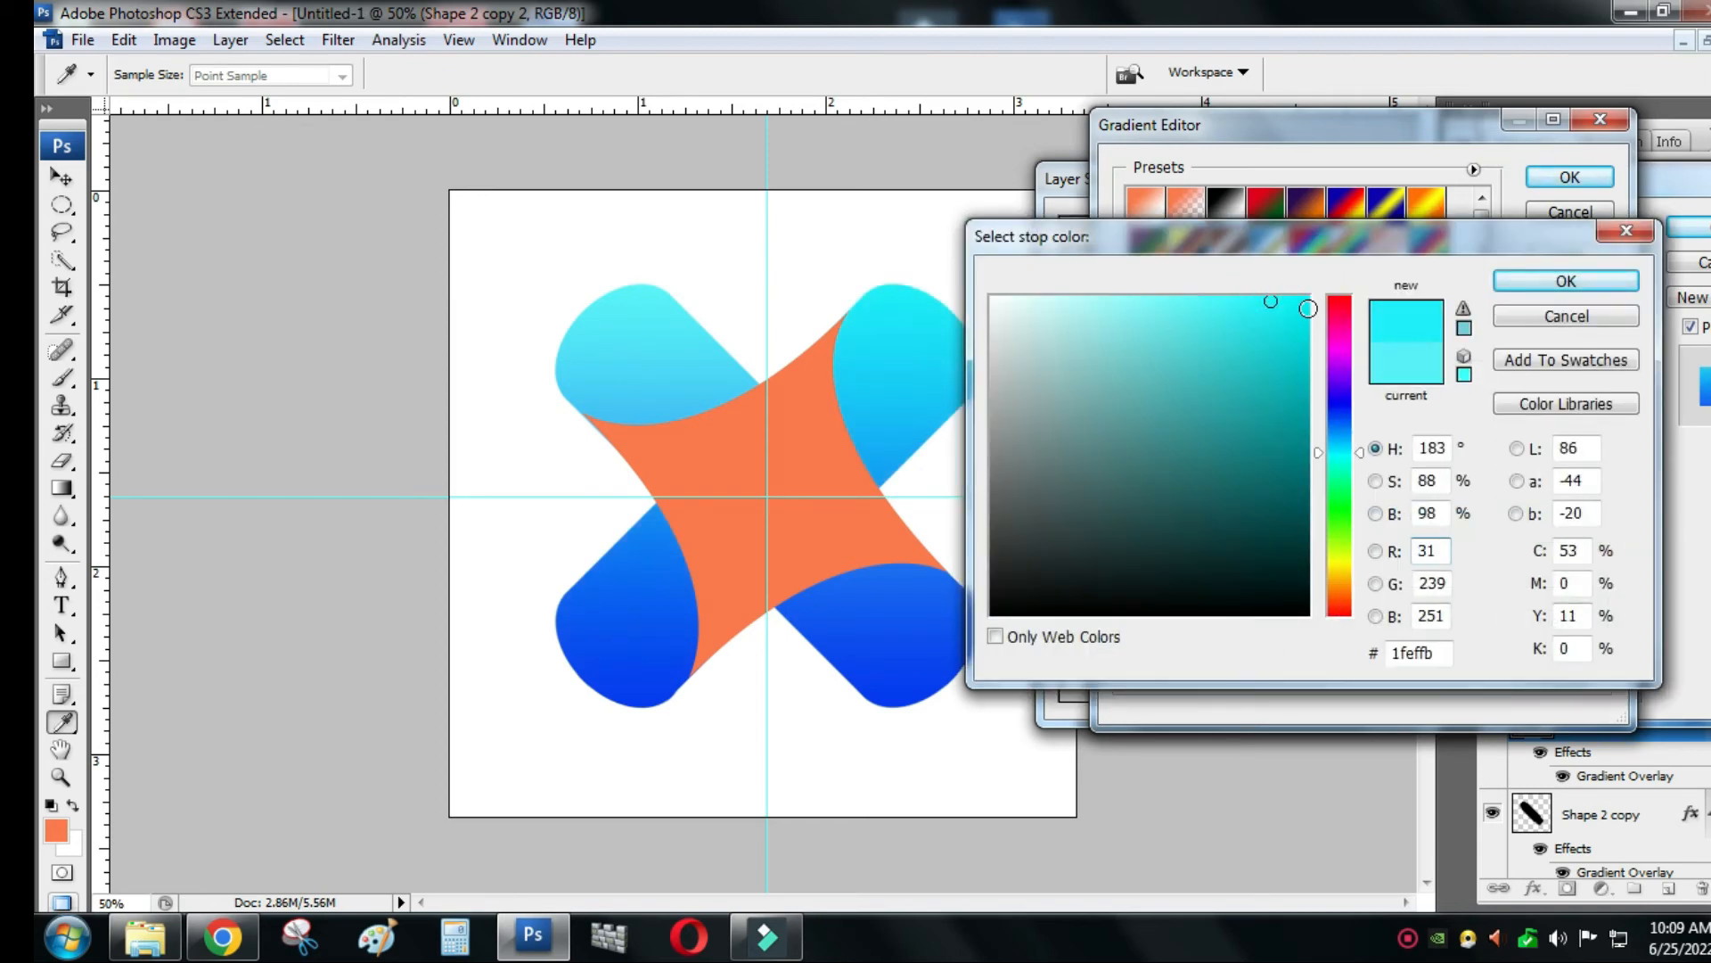
pyautogui.click(1307, 308)
pyautogui.click(1304, 327)
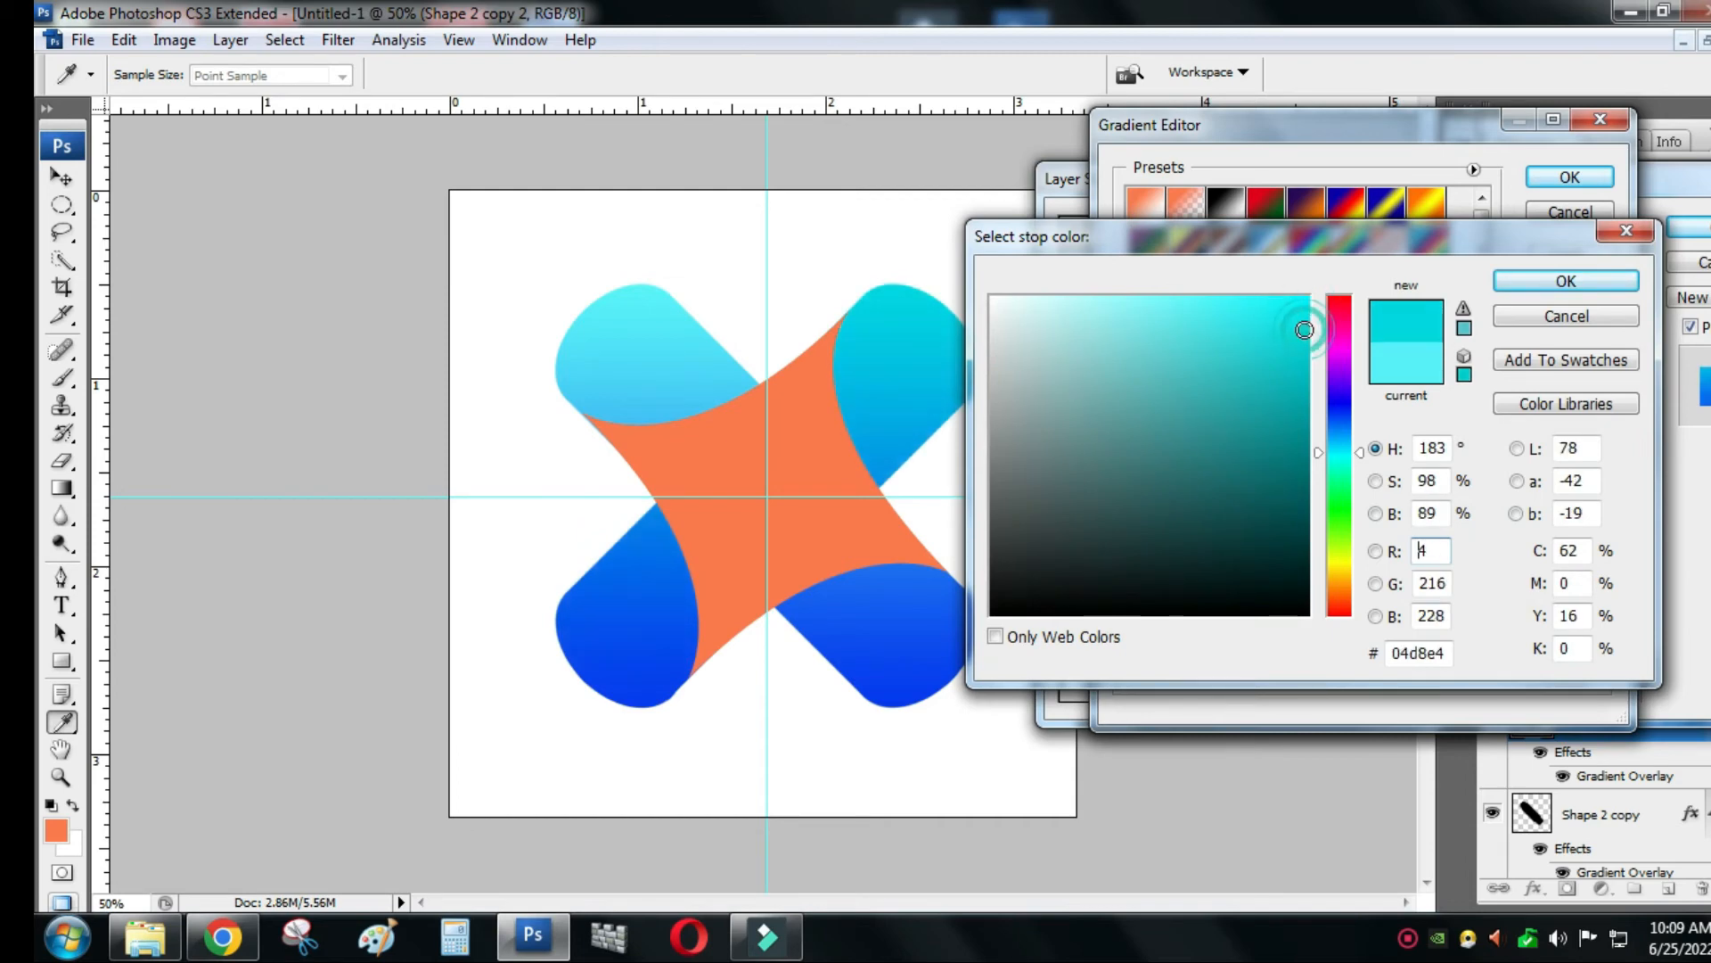
pyautogui.click(1304, 311)
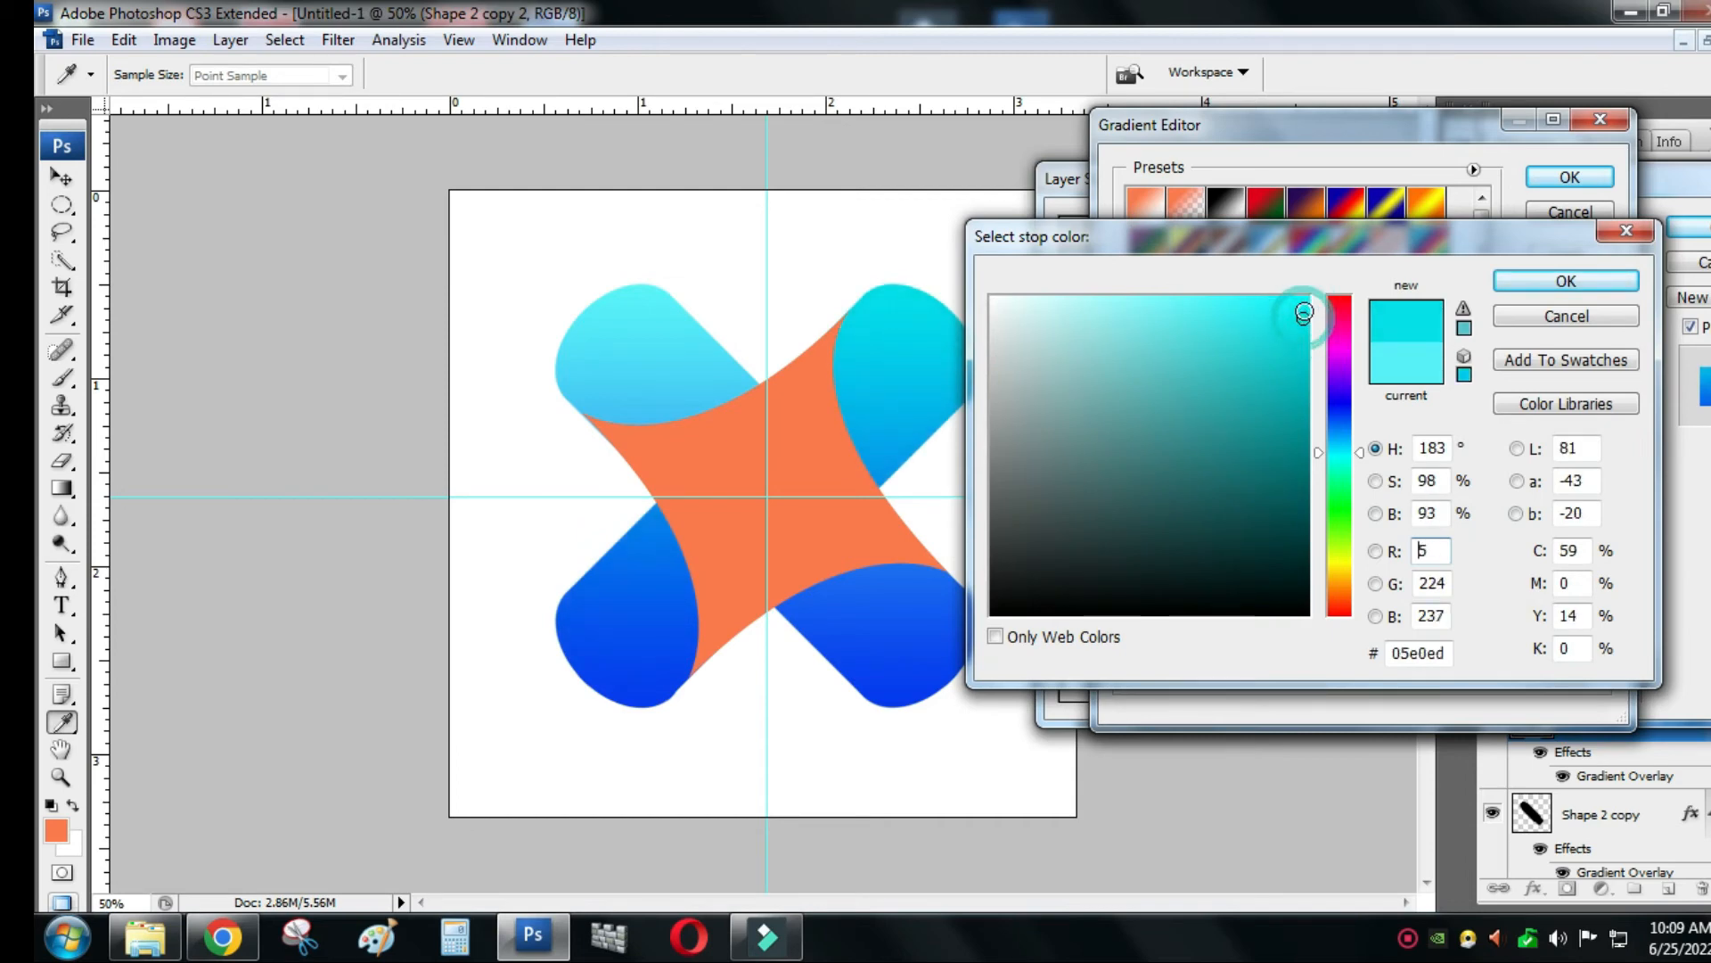
pyautogui.click(1526, 282)
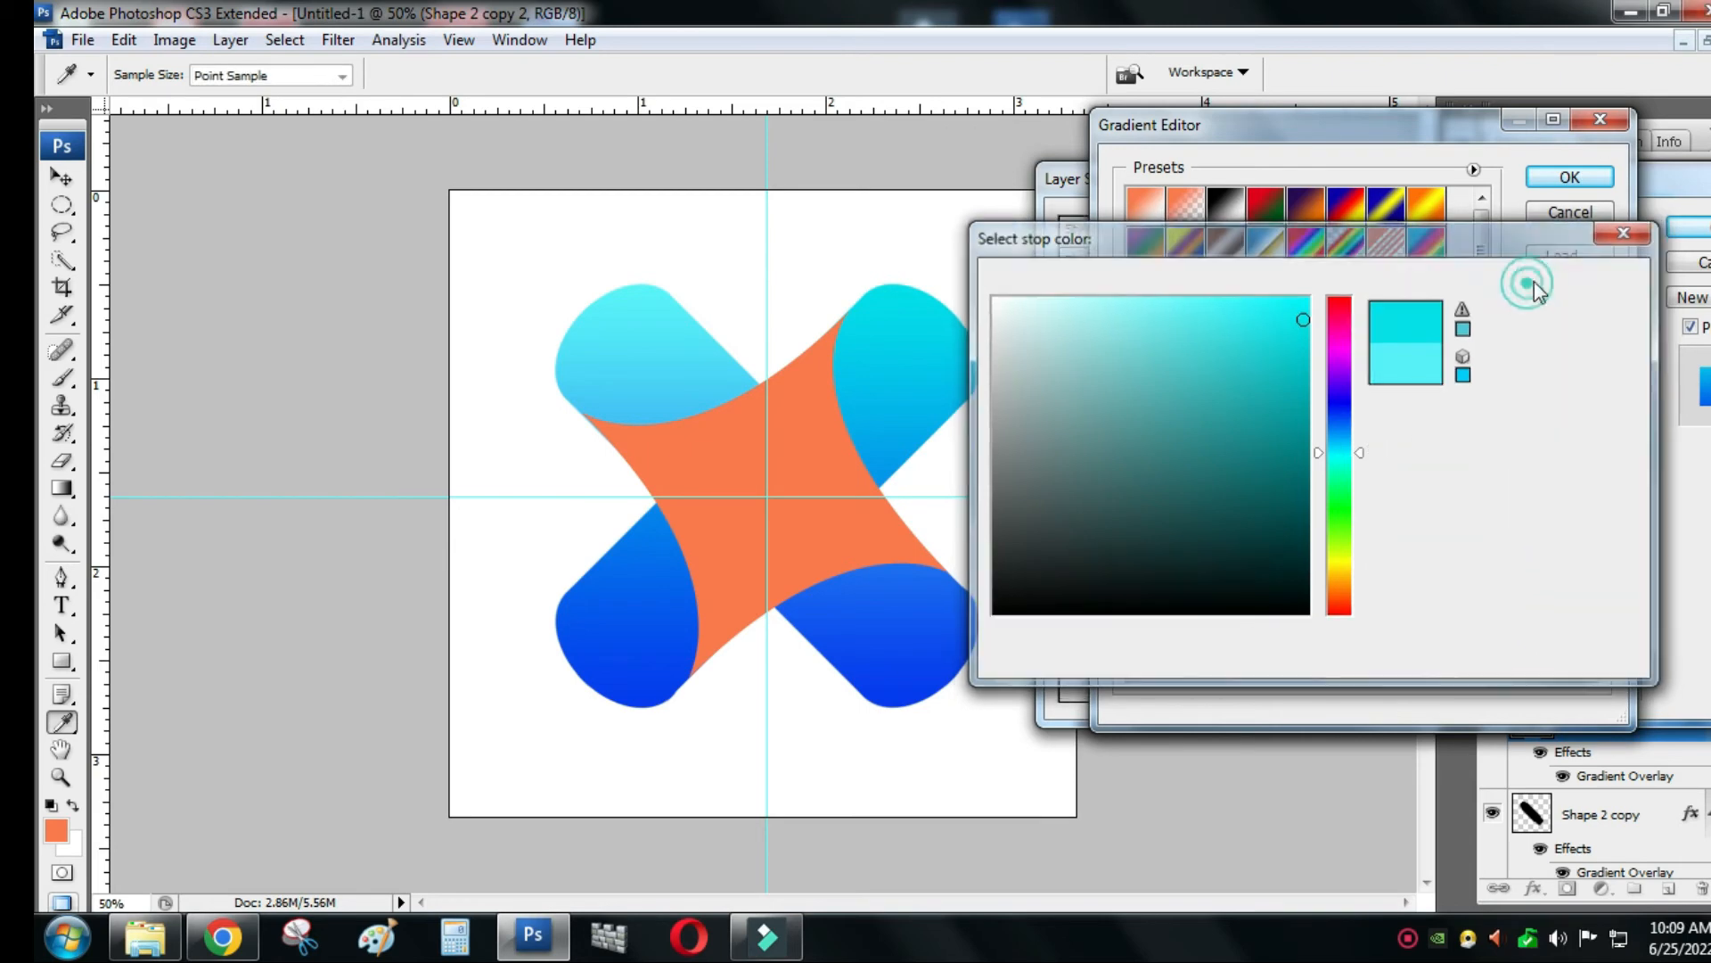
pyautogui.click(1570, 178)
pyautogui.press('Return')
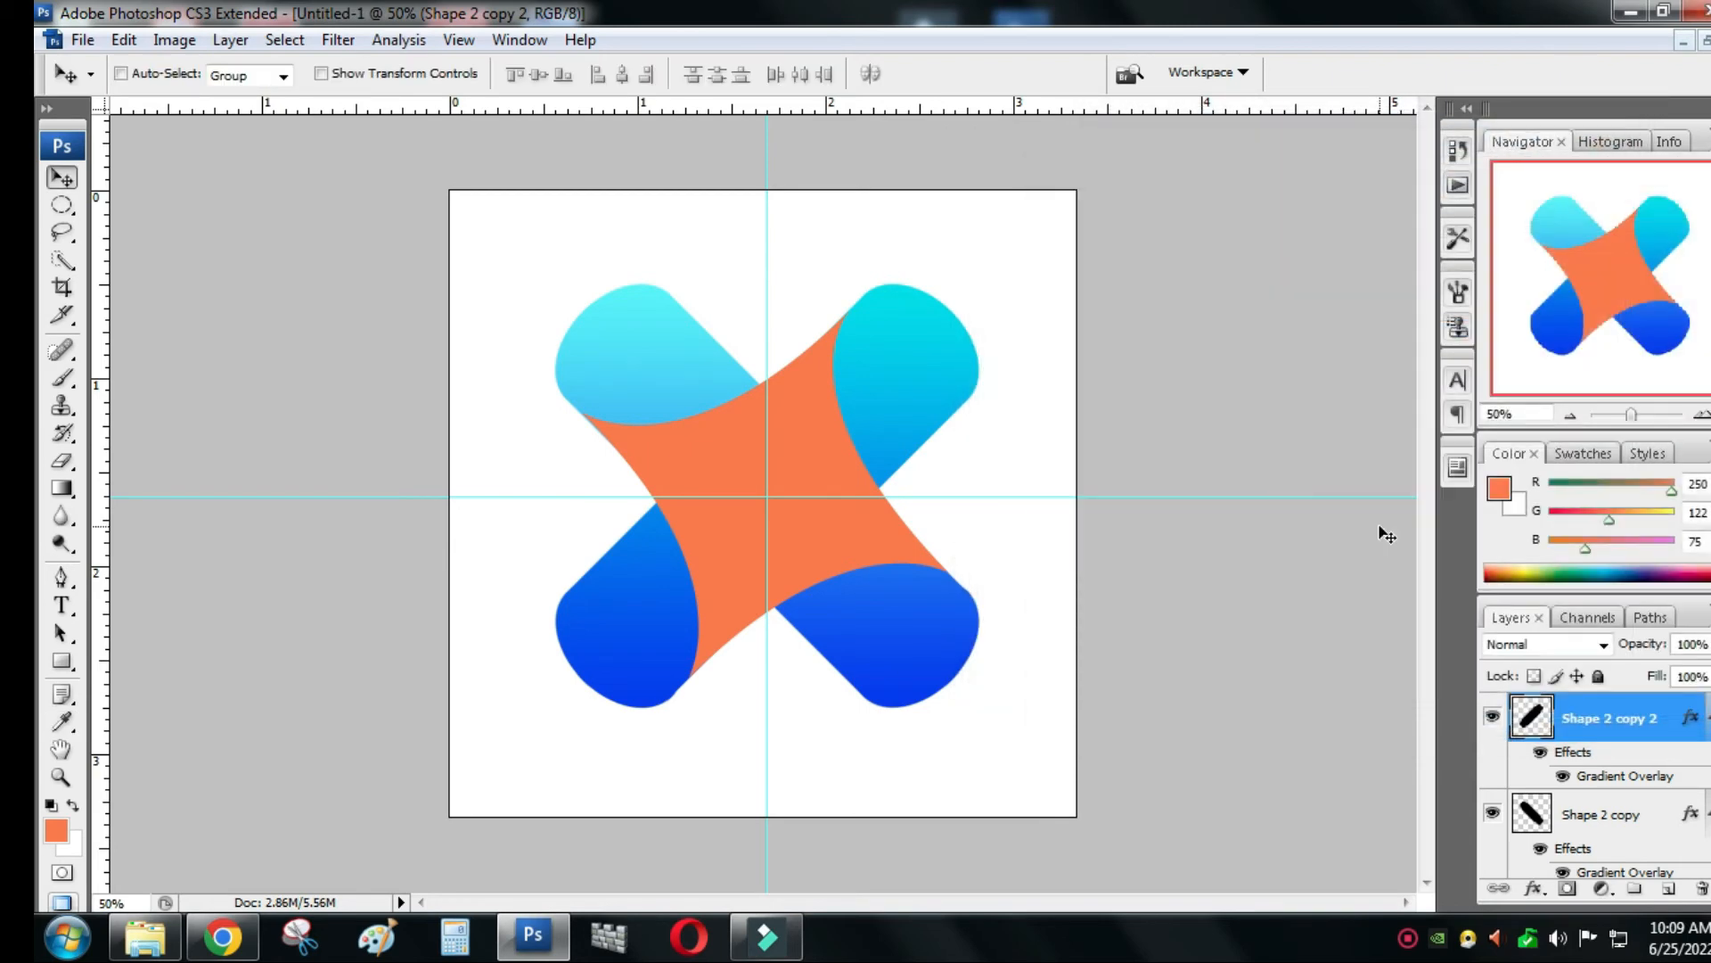
# - Add a Gradient Overlay to the Shape 1 layer, the orange four-pointed shape, and open its gradient for editing
pyautogui.rightClick(809, 462)
pyautogui.click(869, 474)
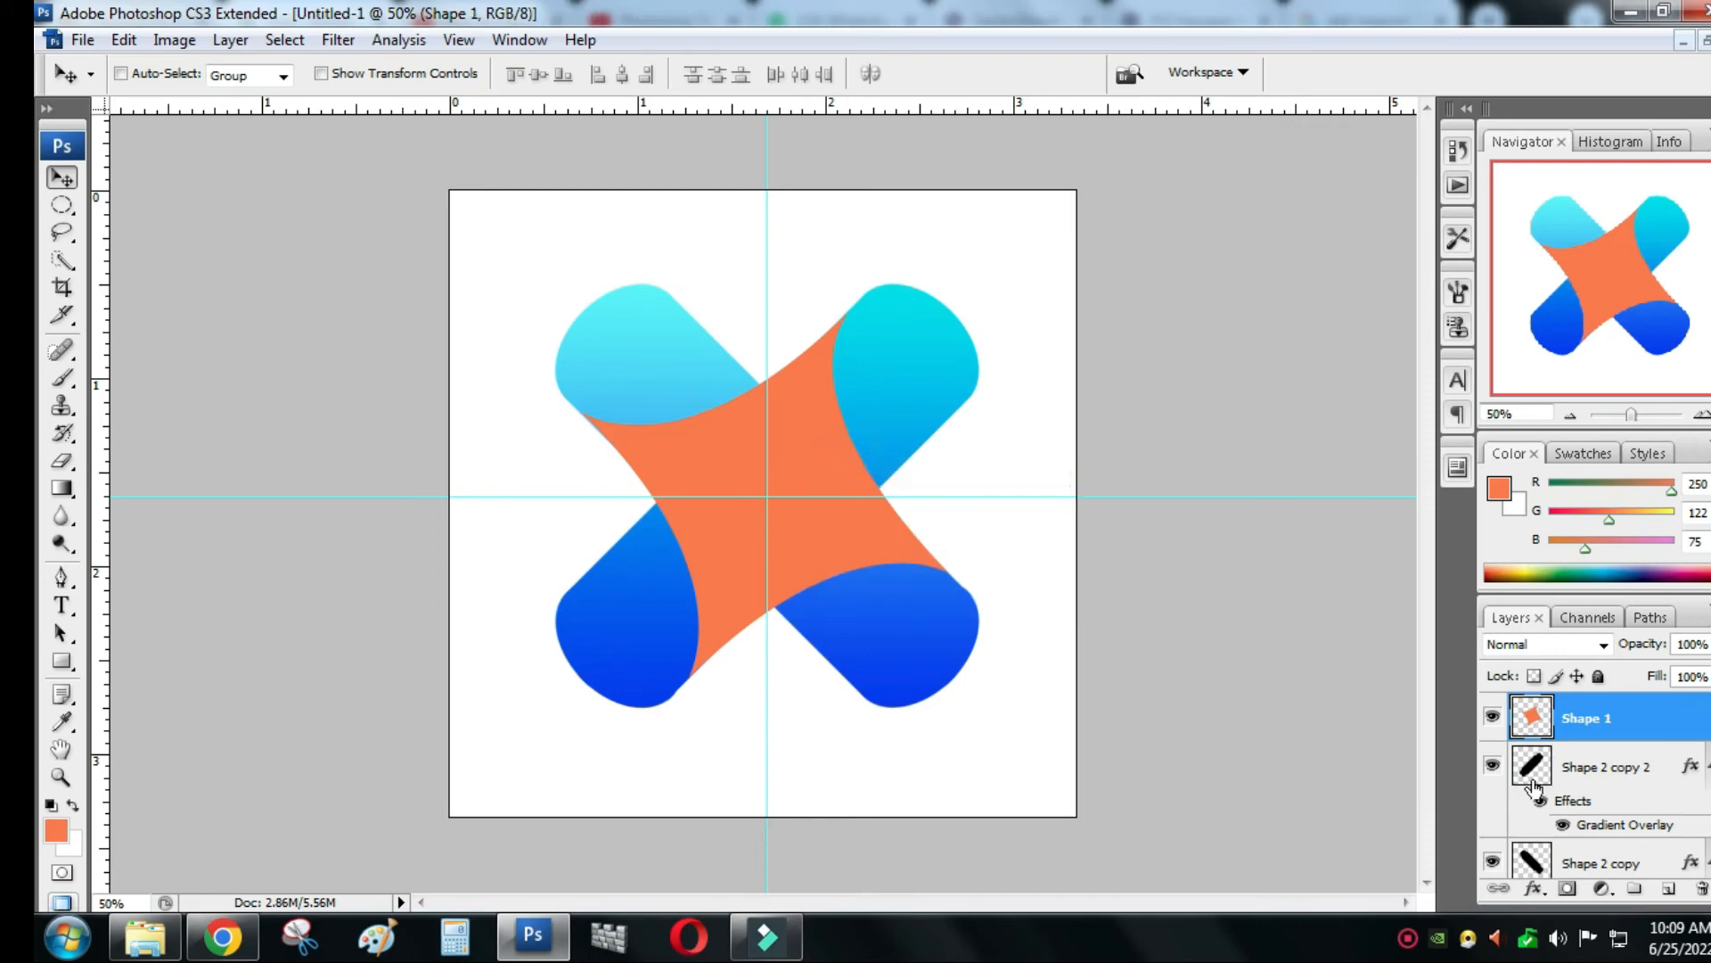
pyautogui.rightClick(1586, 717)
pyautogui.click(1558, 177)
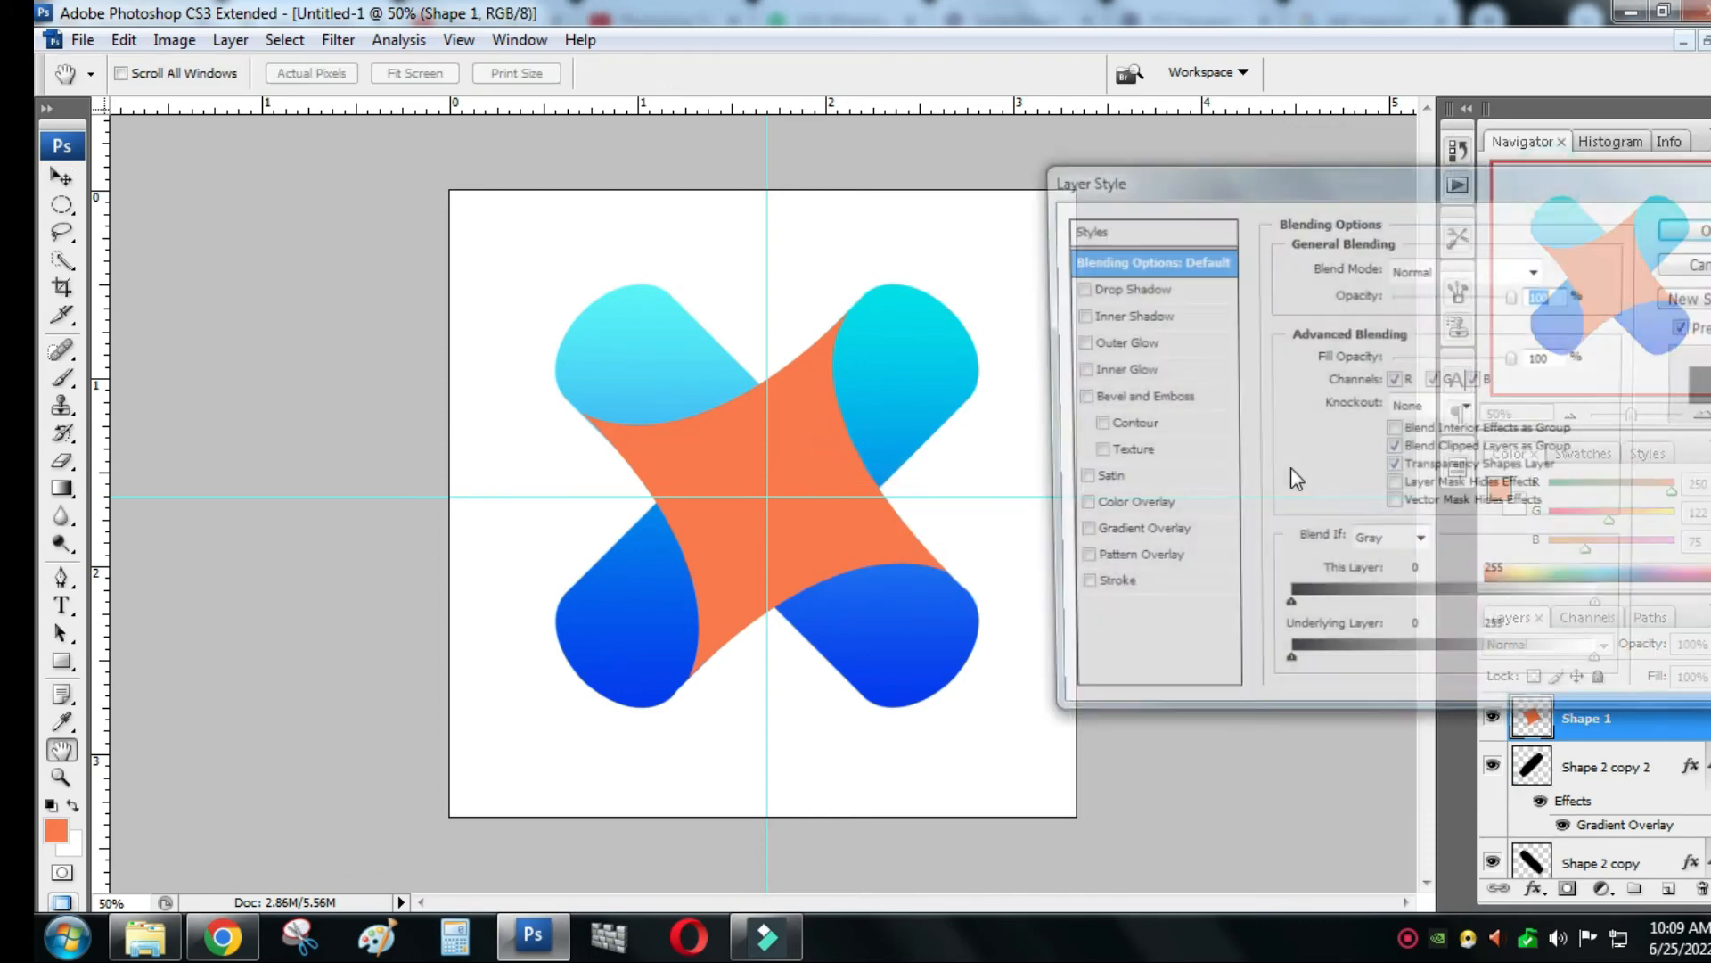
pyautogui.click(1127, 535)
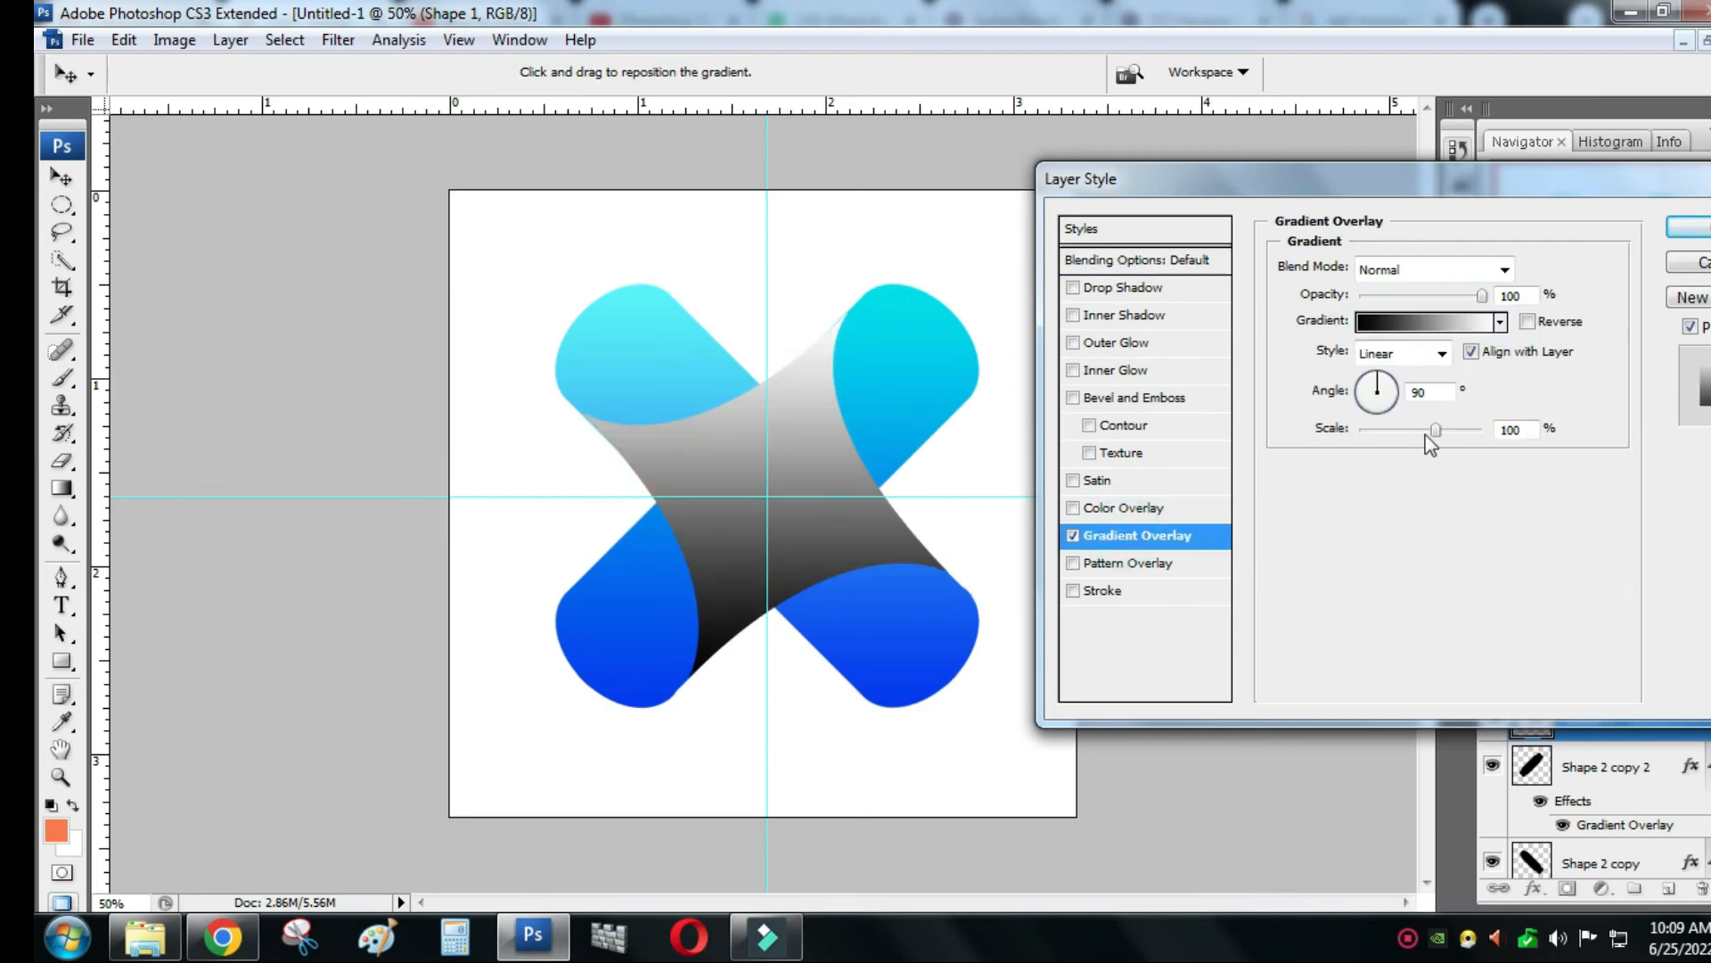
pyautogui.click(1437, 323)
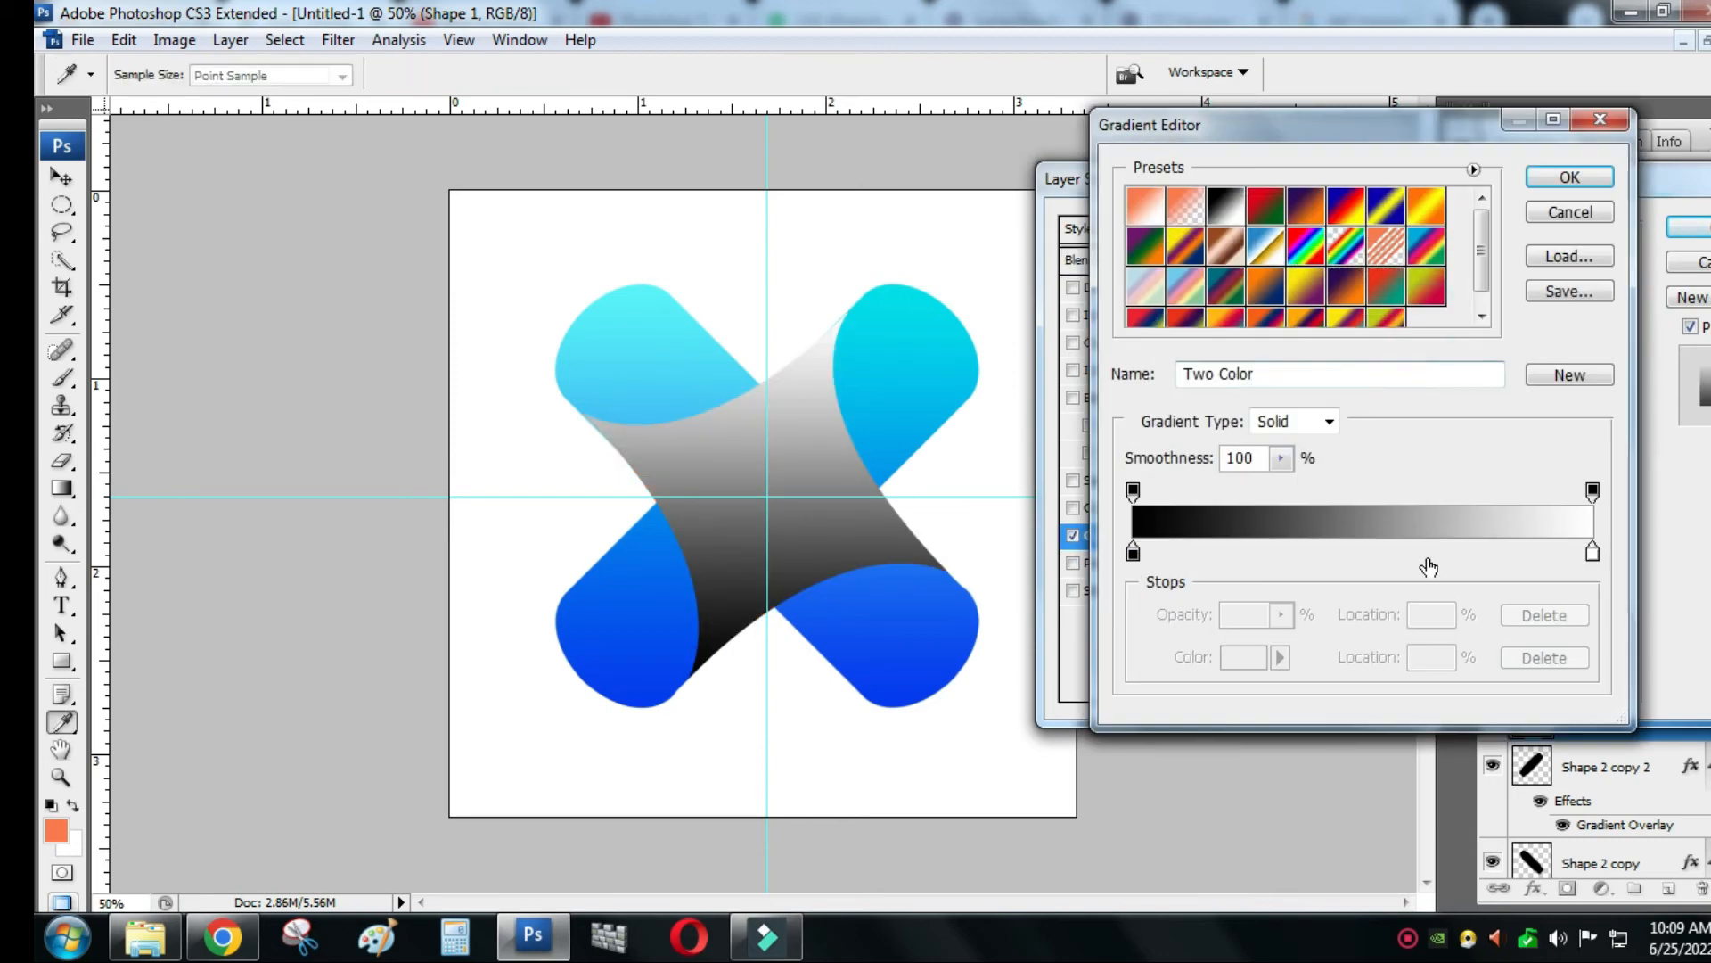
# - Set the black start stop of the Shape 1 gradient to light cyan 58effb, sampled from the upper-left bar end
pyautogui.click(1133, 554)
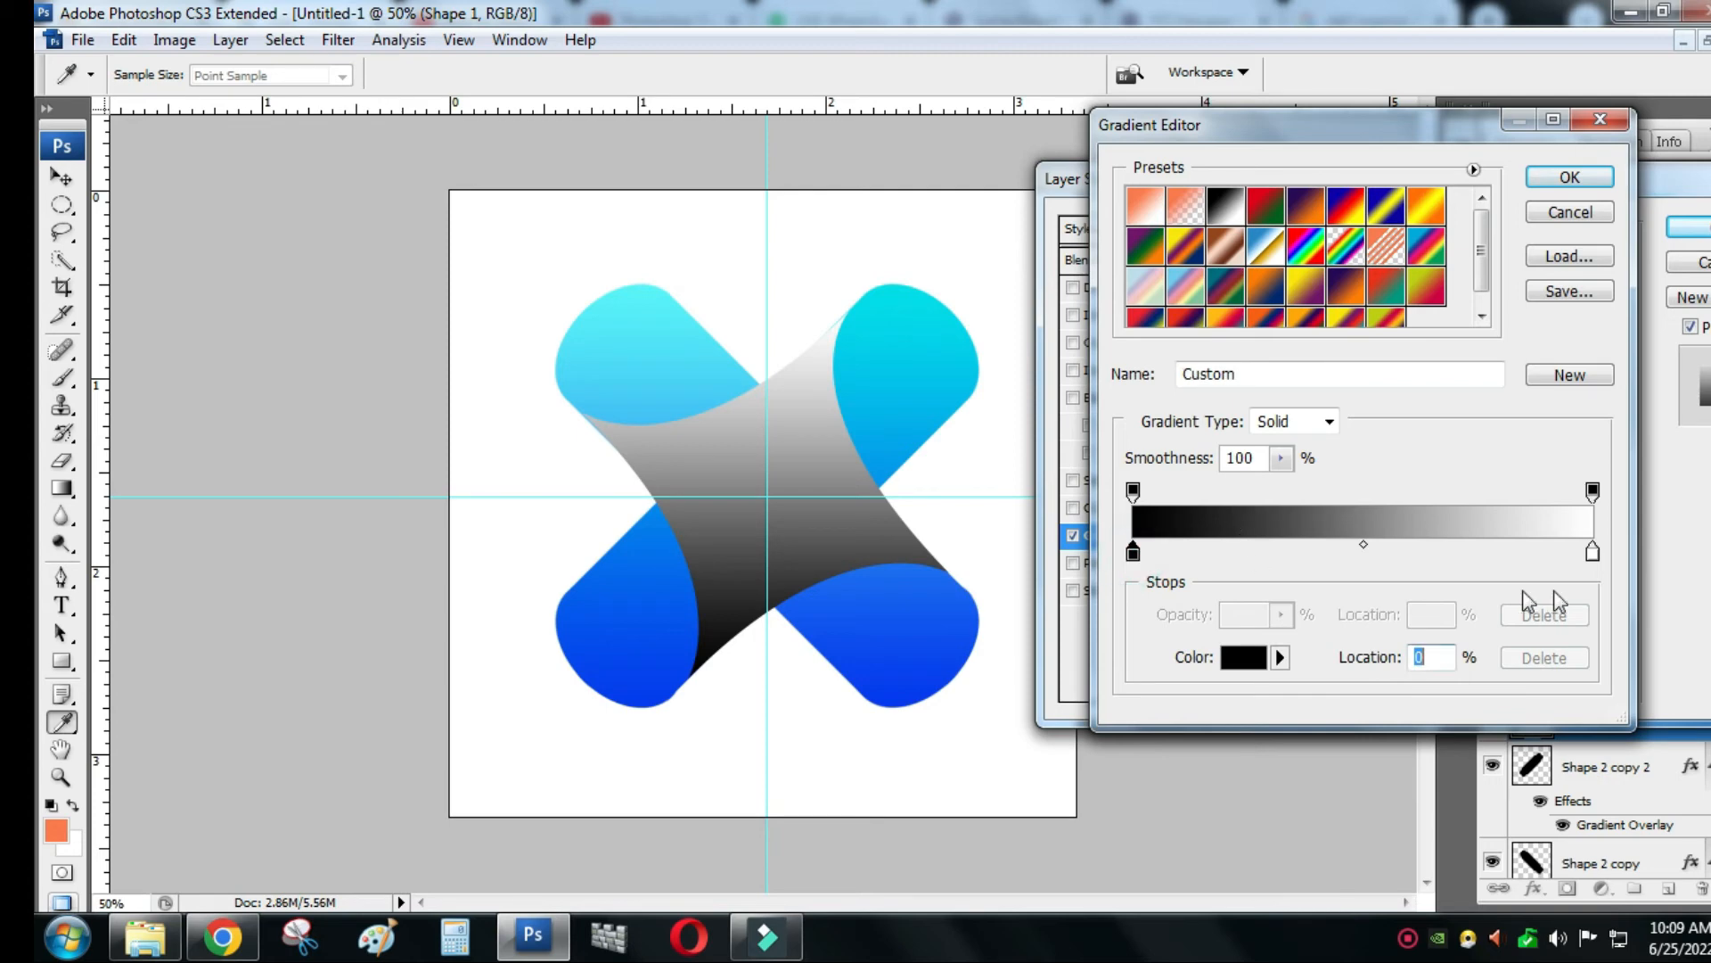
pyautogui.click(1248, 657)
pyautogui.click(938, 670)
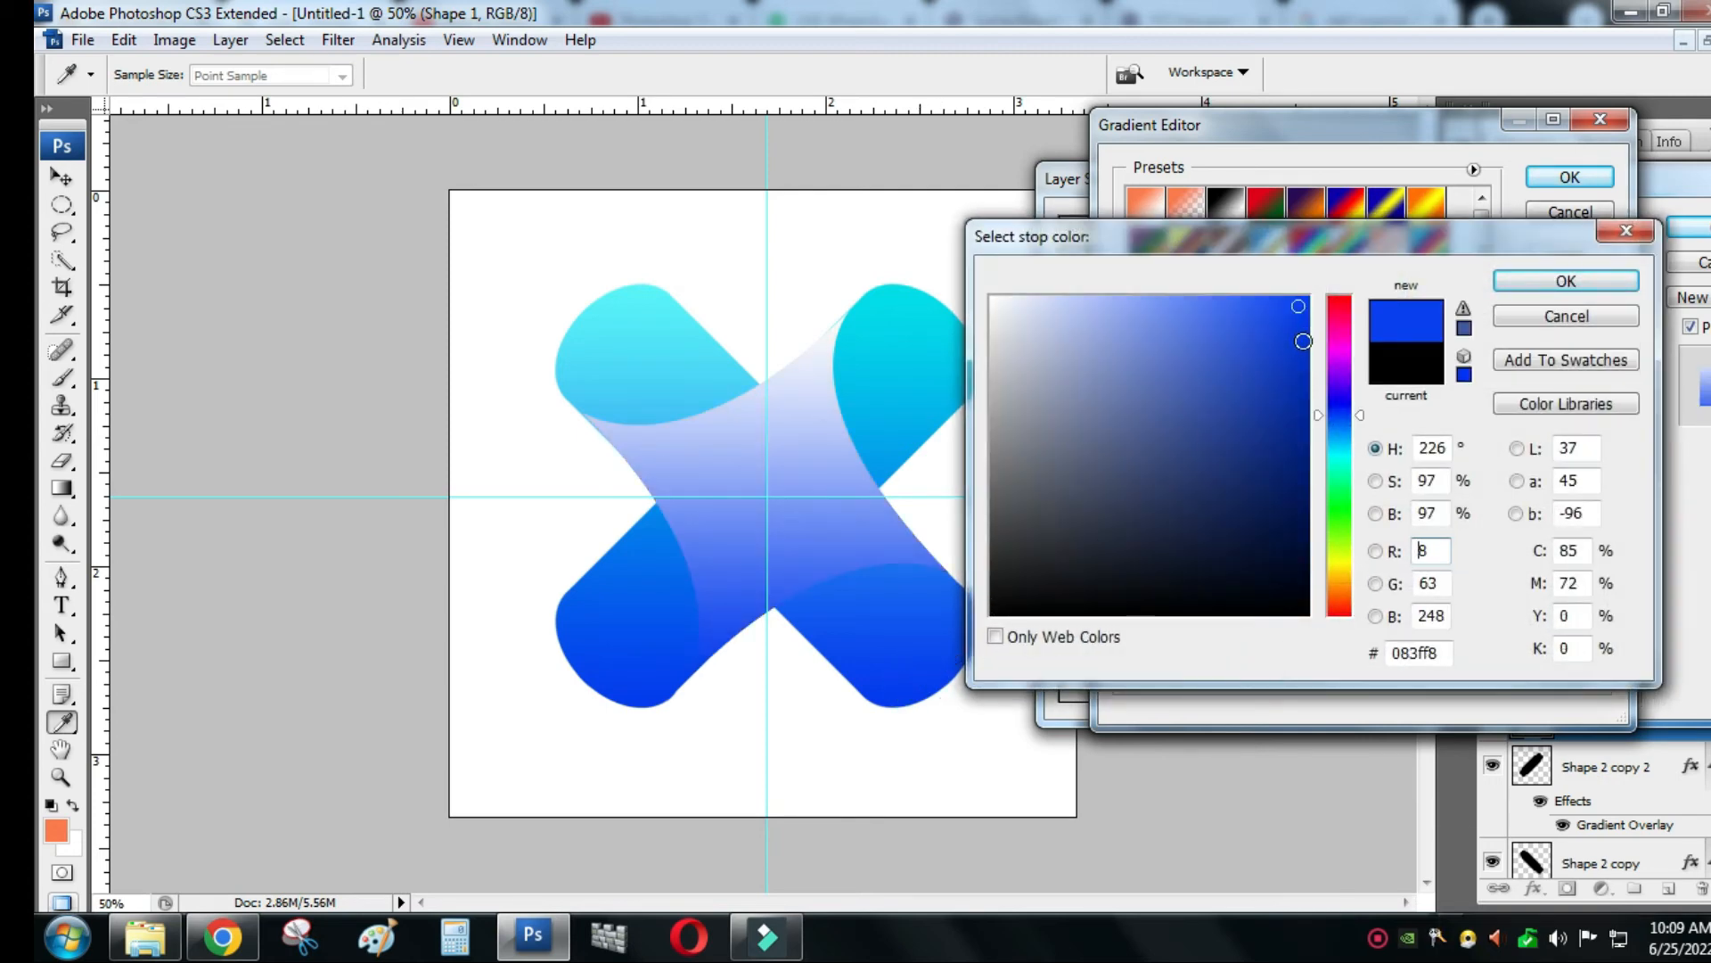
pyautogui.moveTo(1302, 336); pyautogui.dragTo(1301, 401)
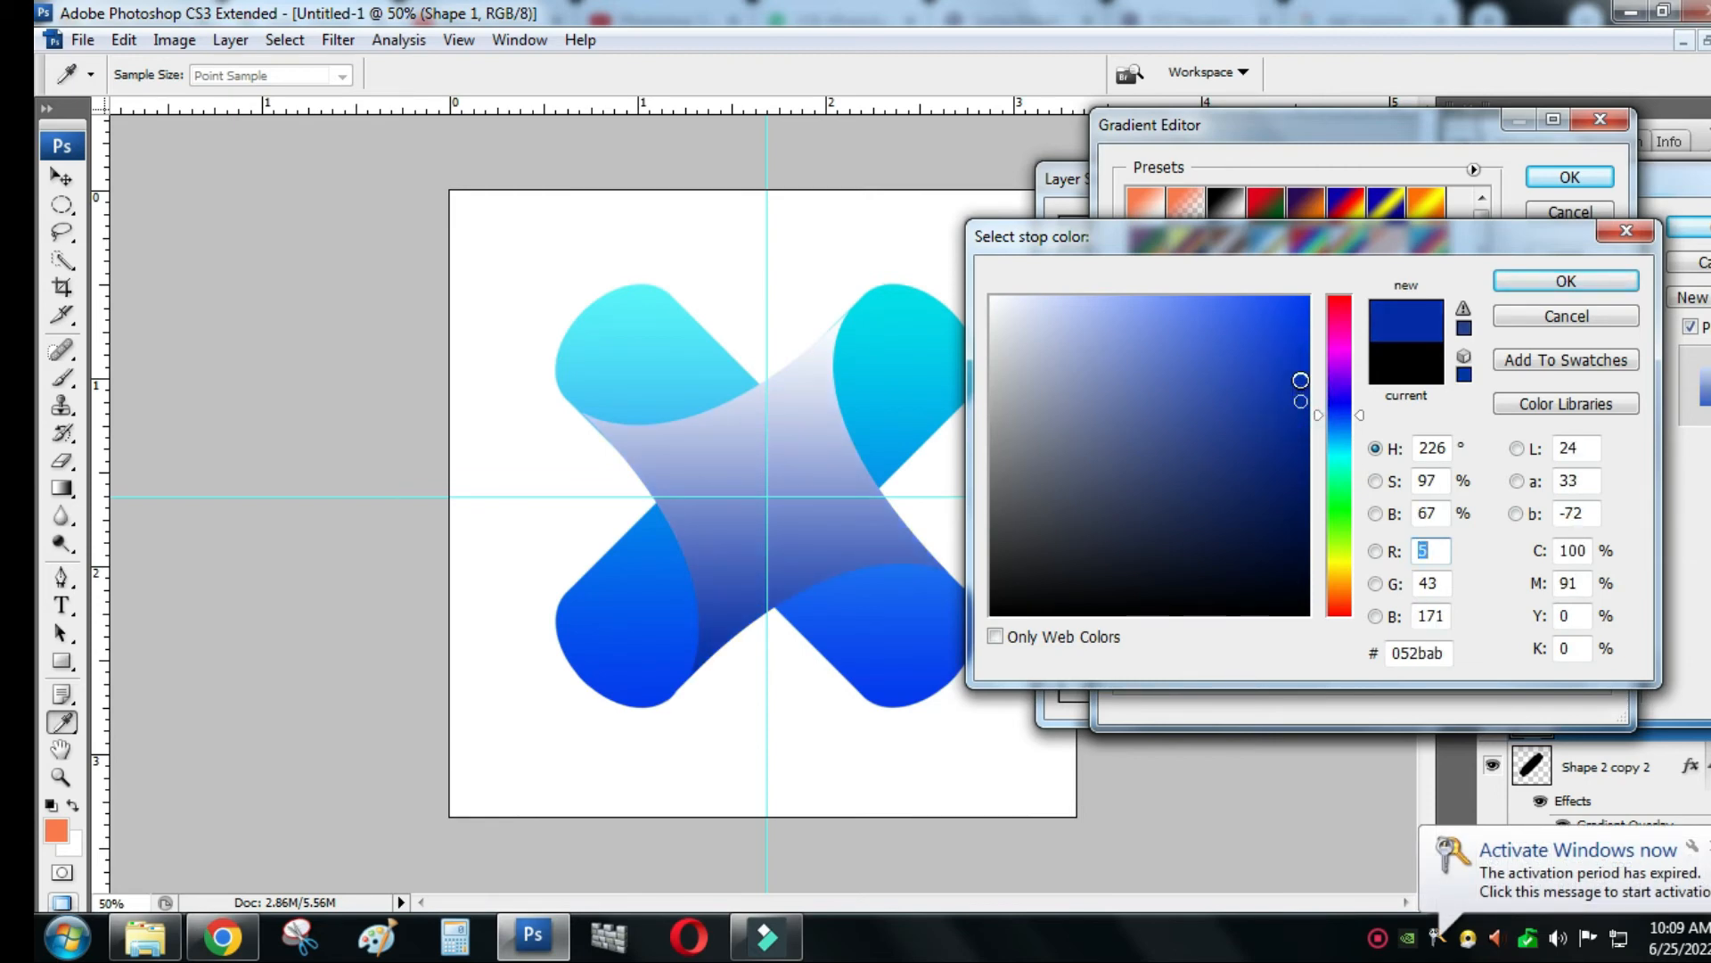
pyautogui.click(1303, 376)
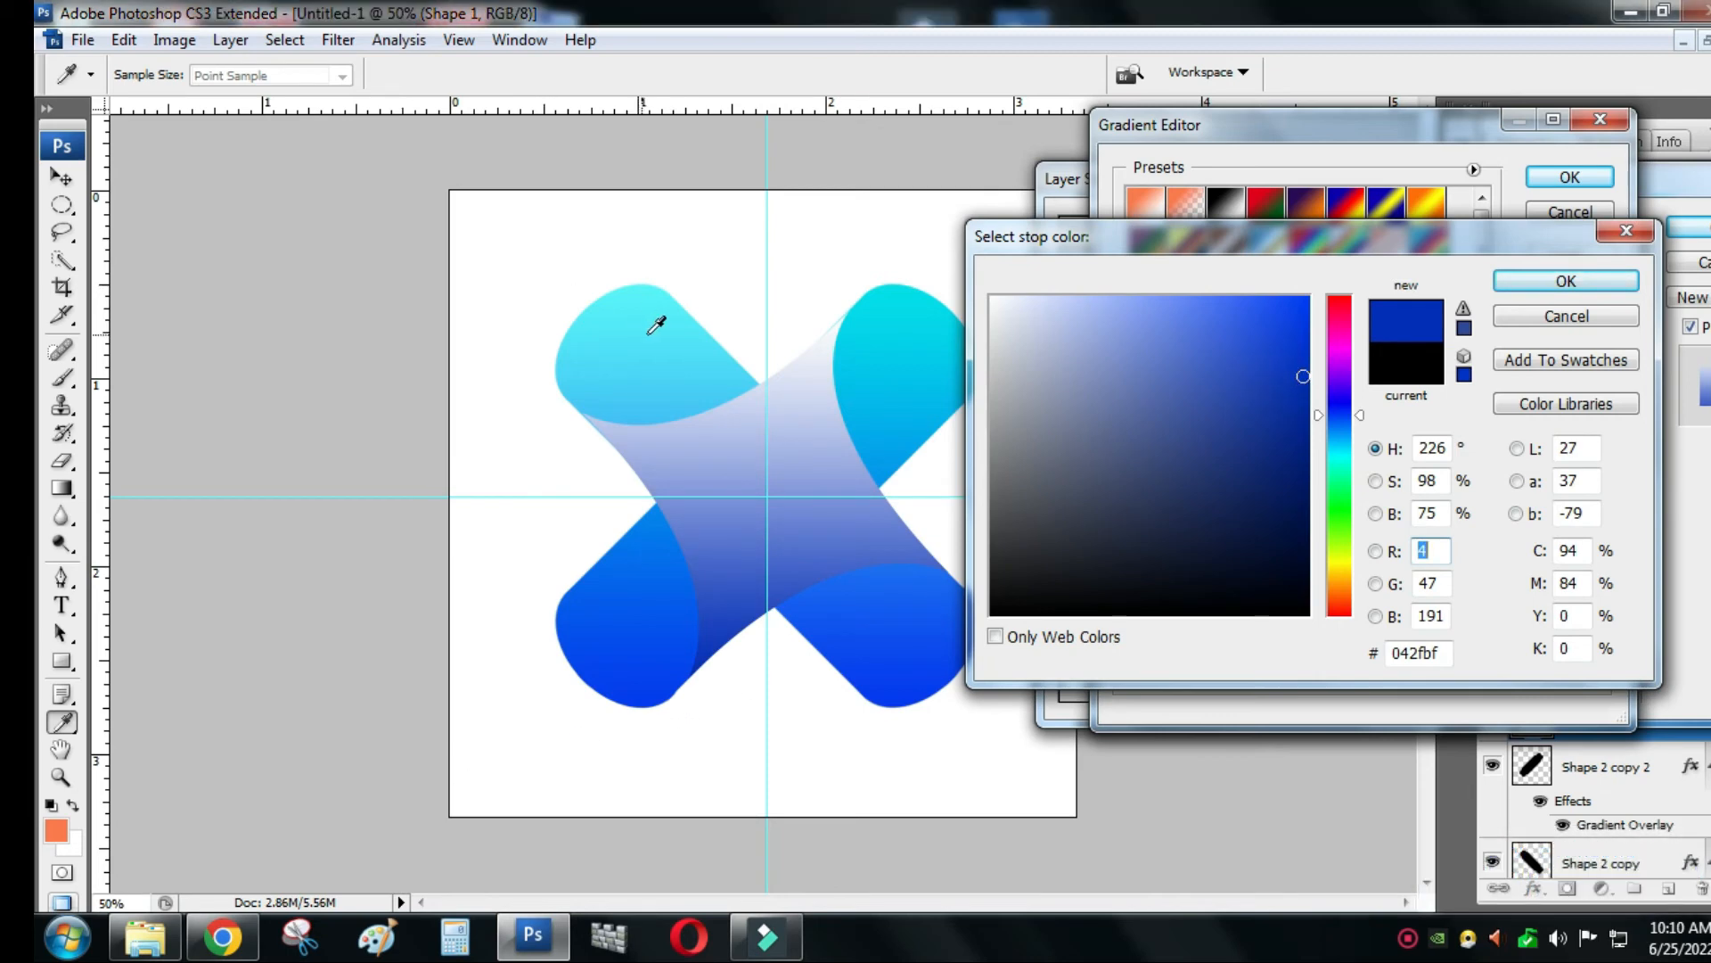
pyautogui.click(640, 304)
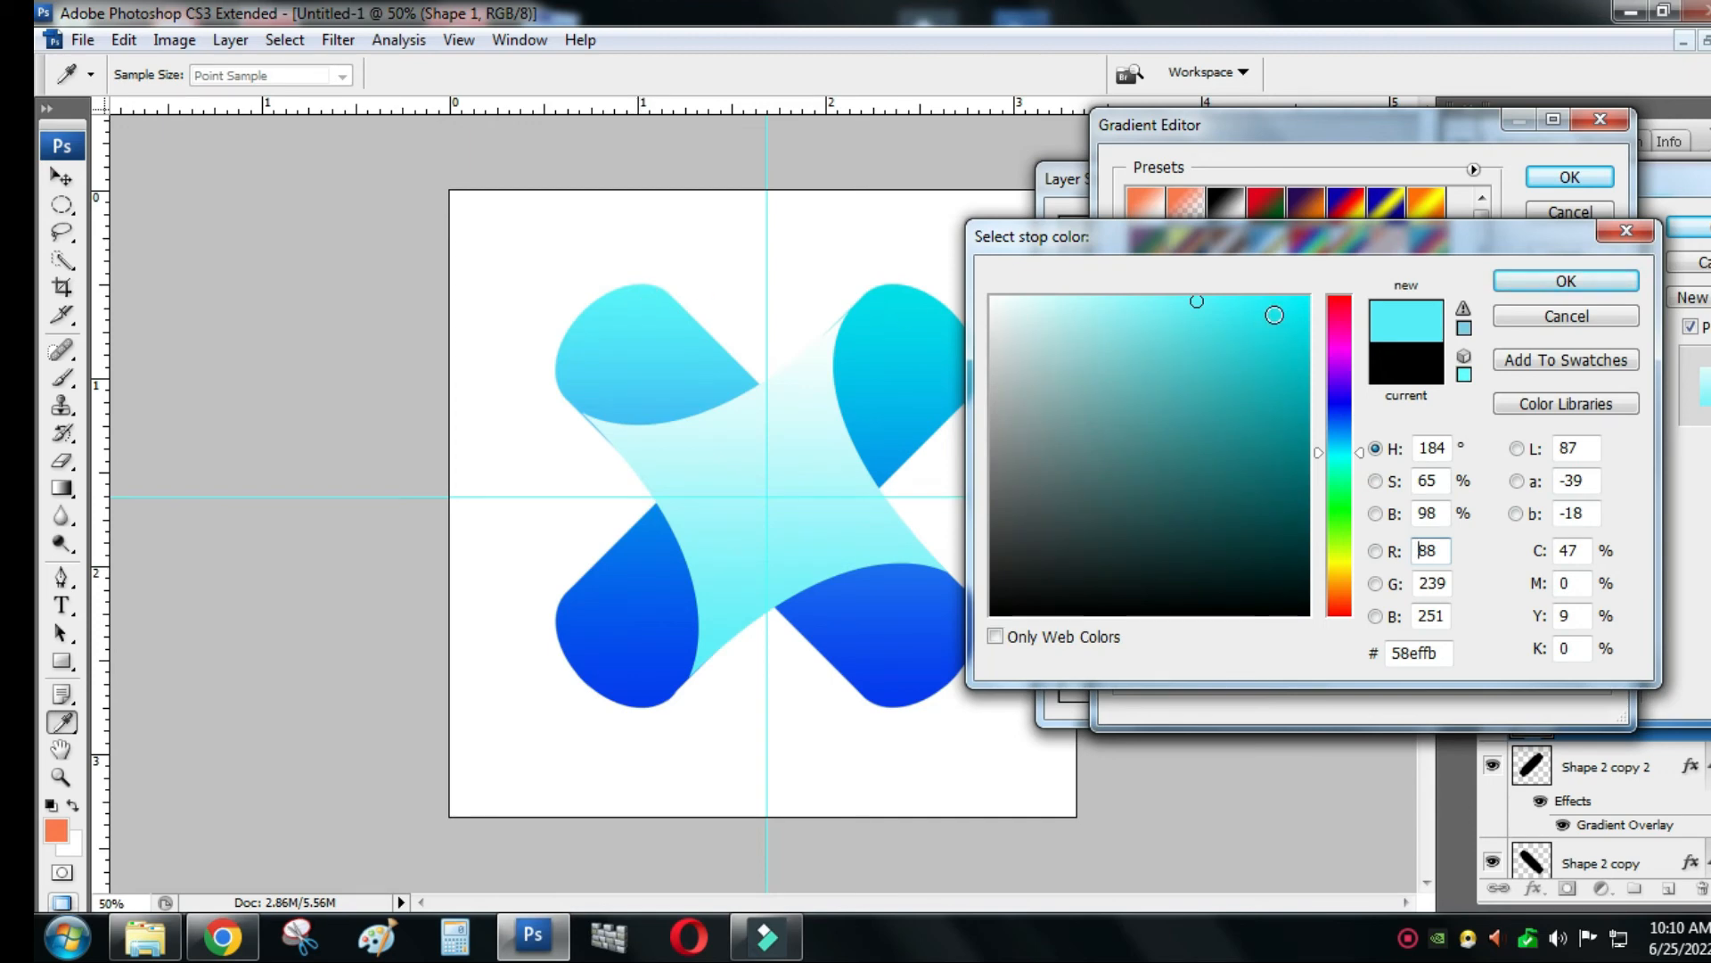
pyautogui.click(1562, 281)
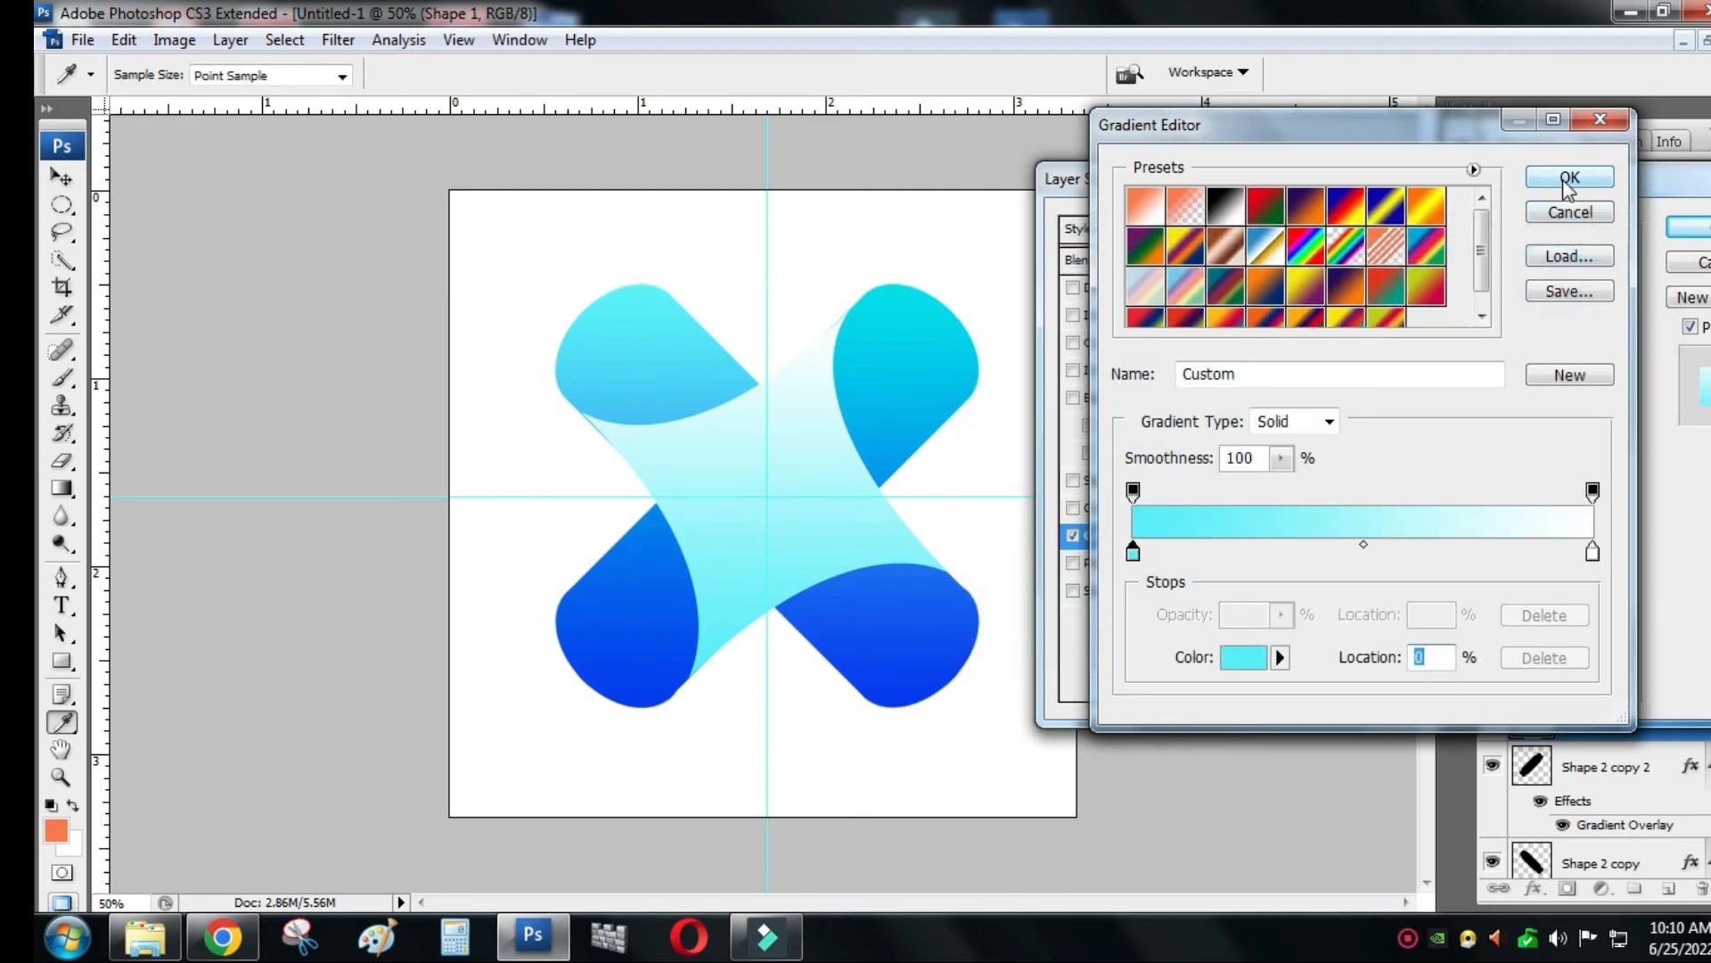
# - Set the white end stop of the Shape 1 gradient to blue 063bf8, sampled from the lower-right bar end, and accept the gradient
pyautogui.click(1593, 553)
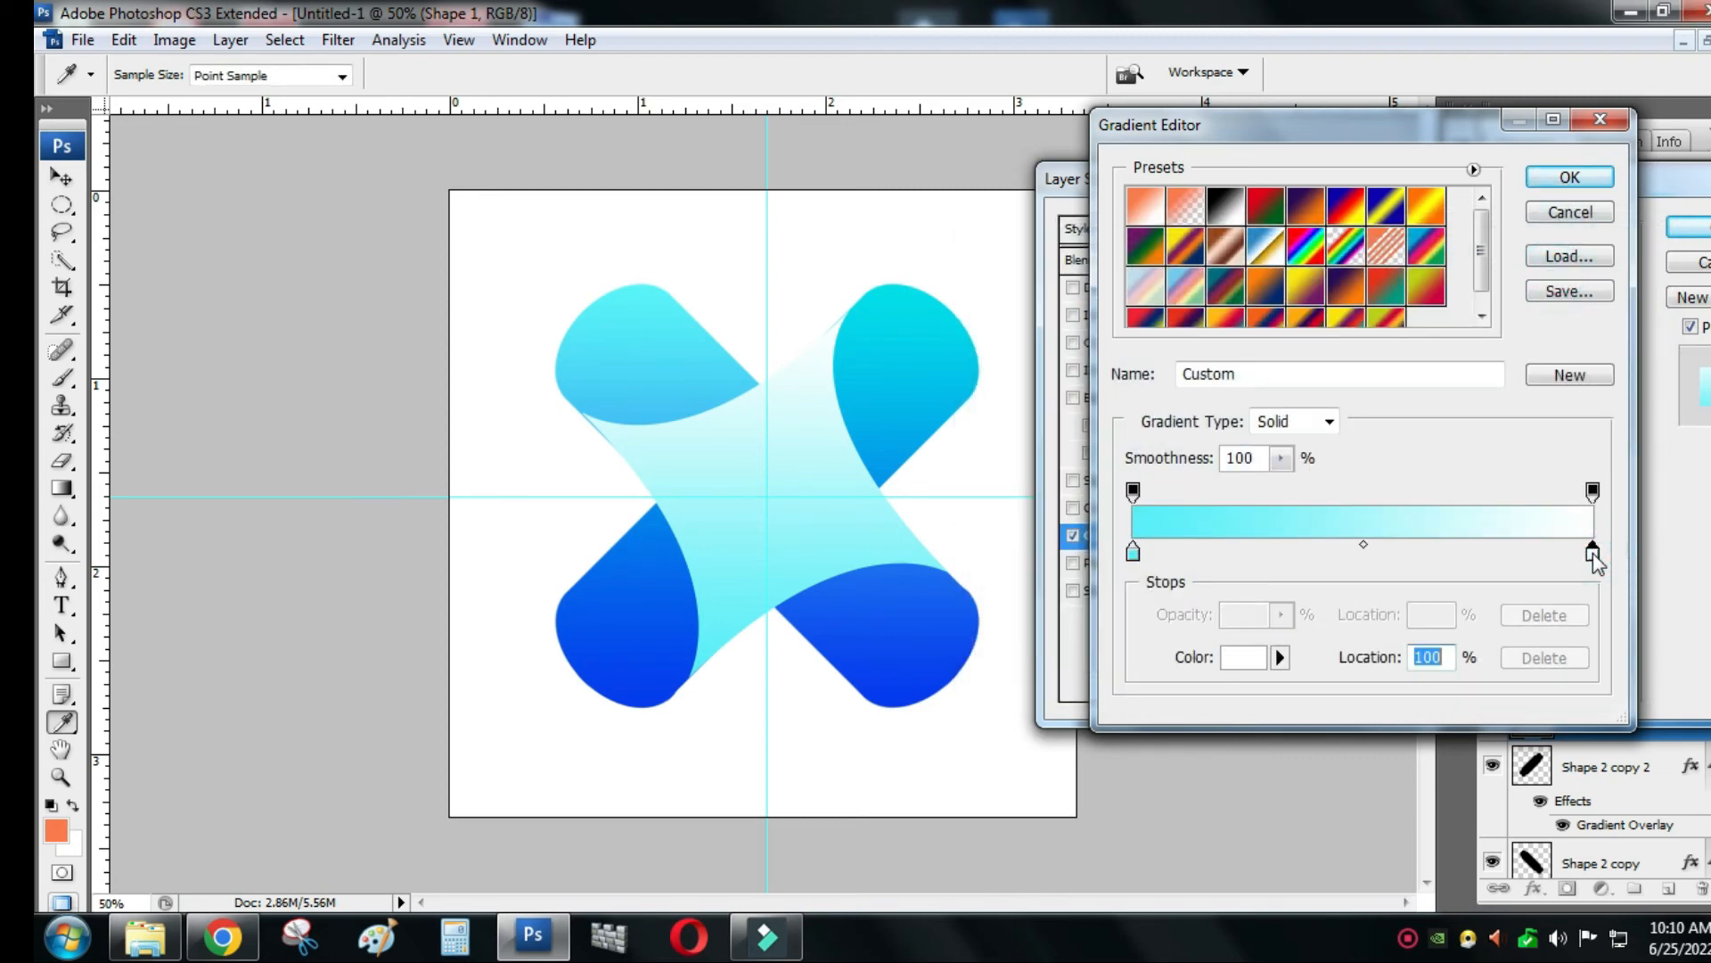
pyautogui.click(1242, 657)
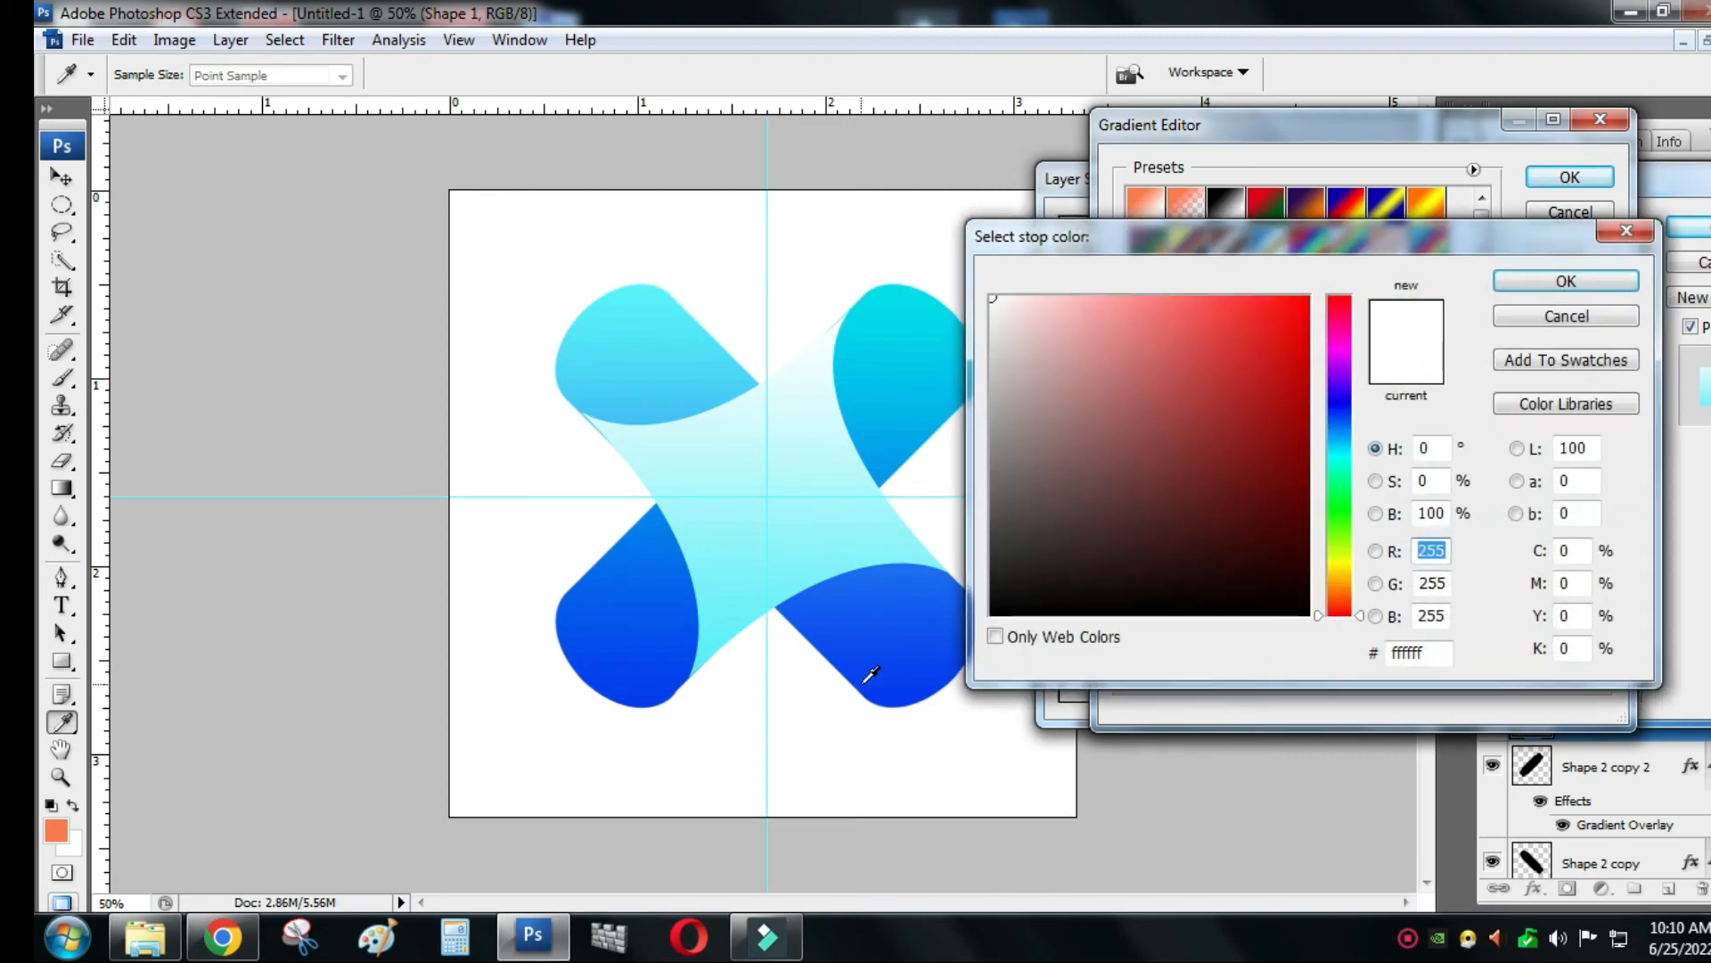
pyautogui.click(902, 687)
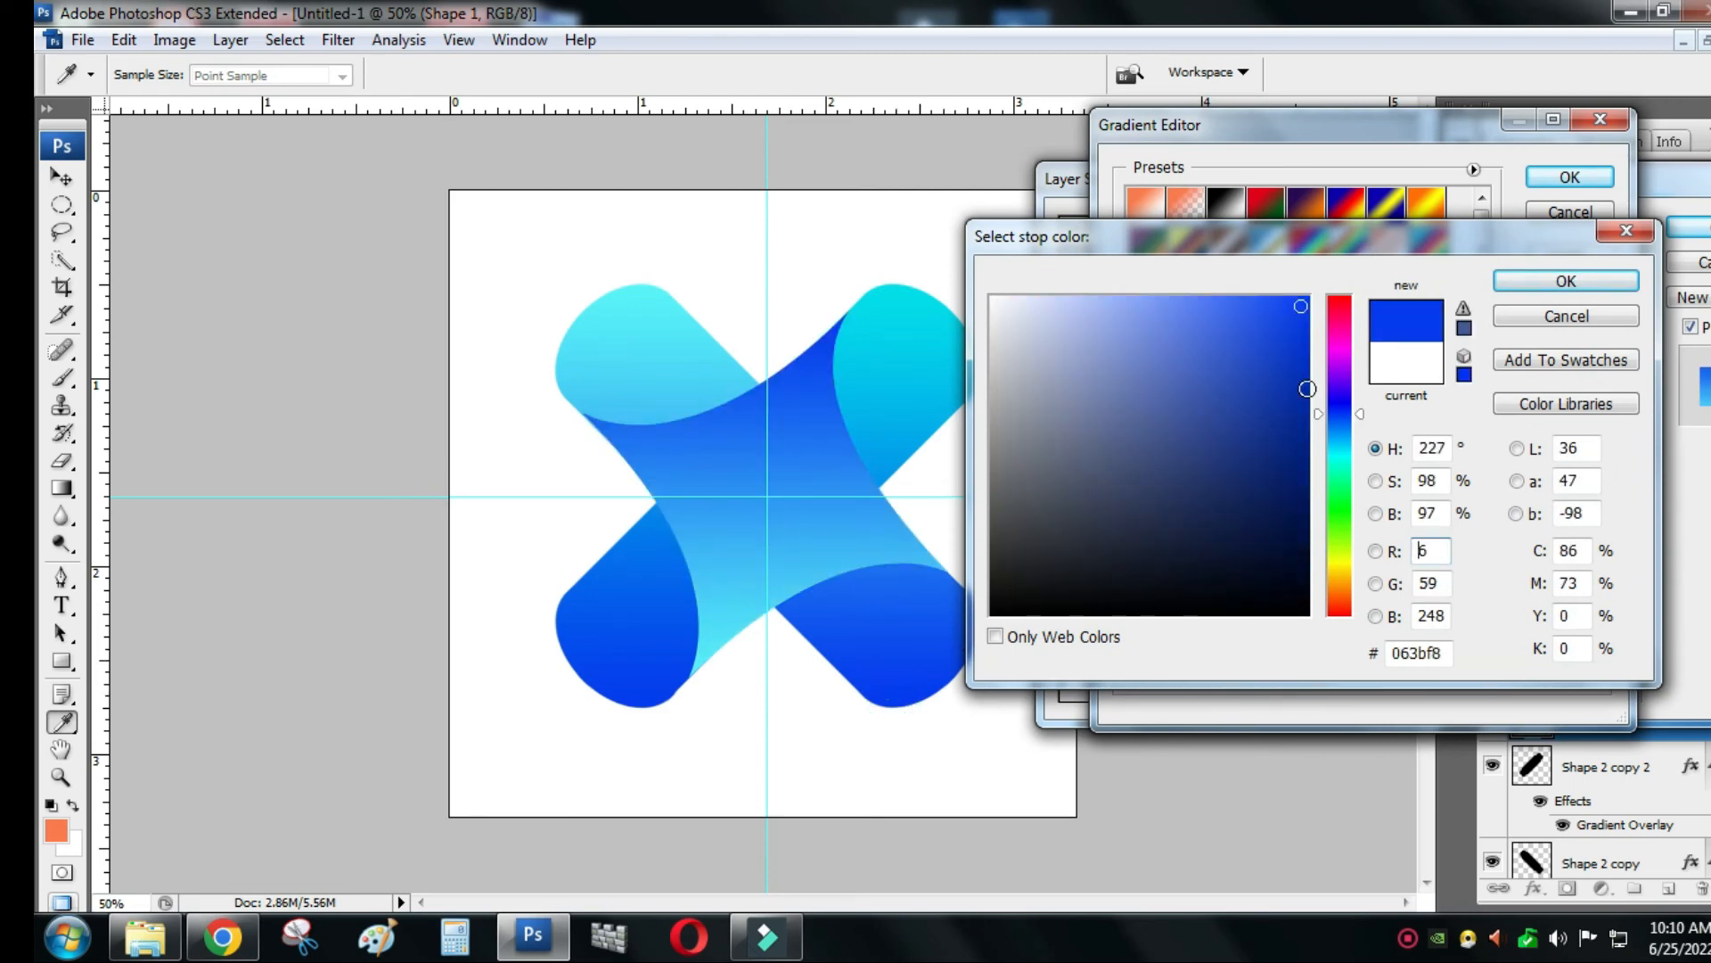
pyautogui.click(1570, 280)
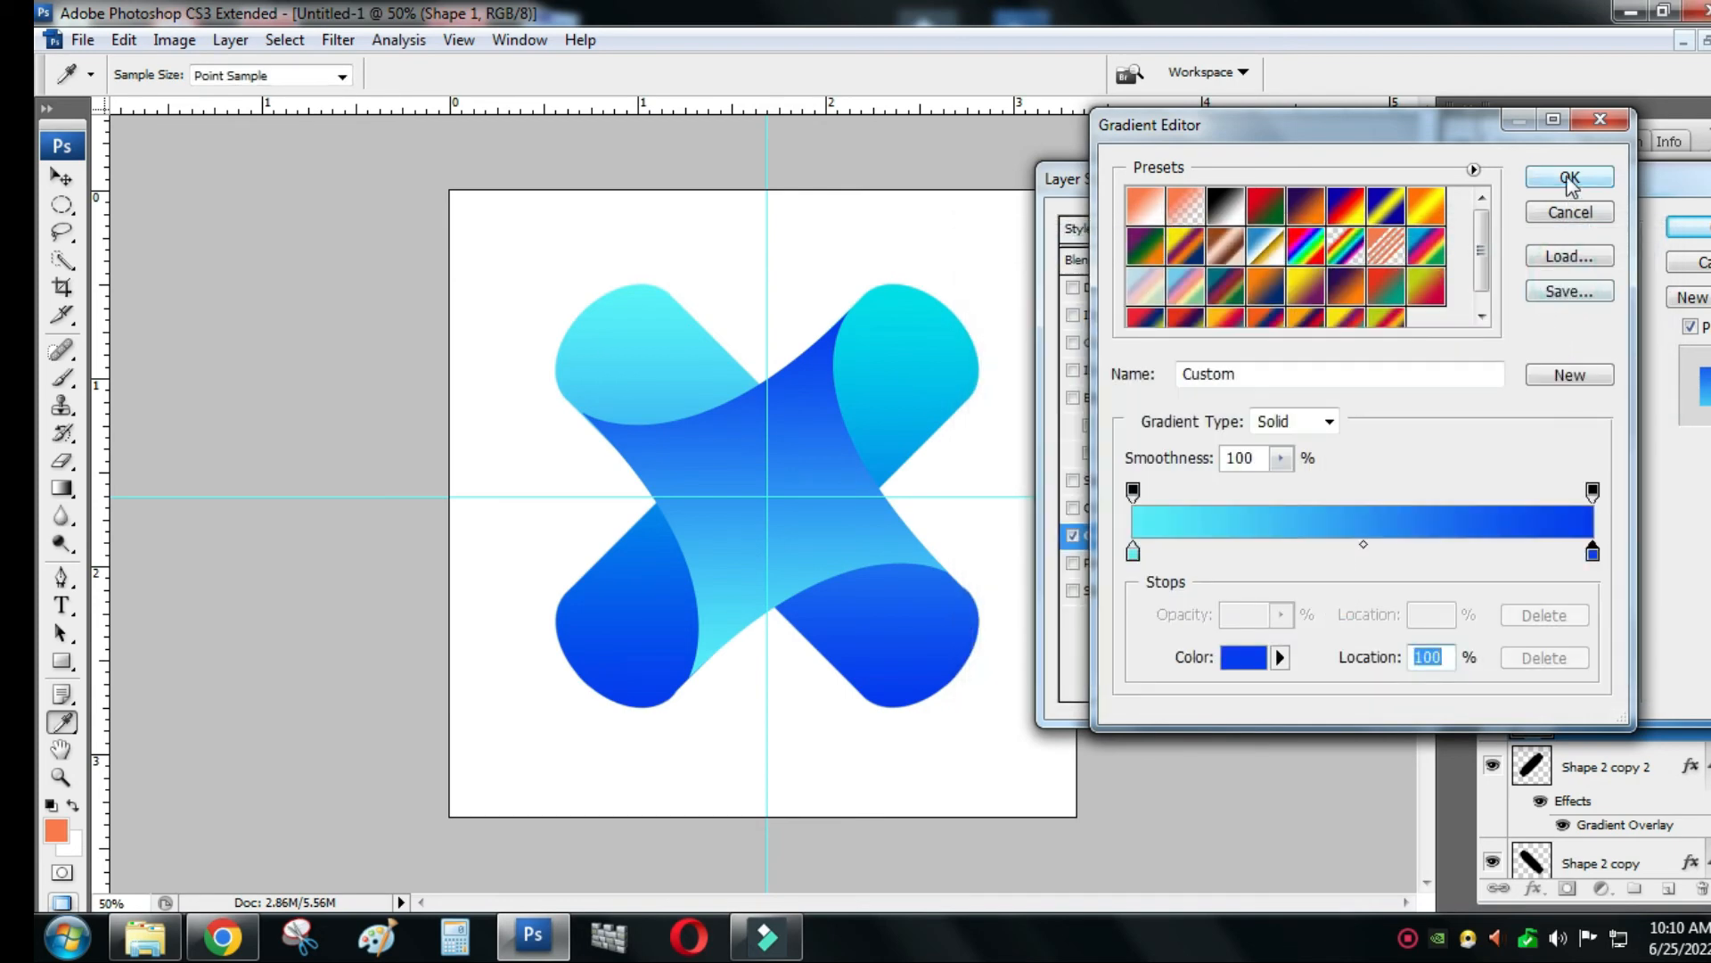
pyautogui.click(1570, 180)
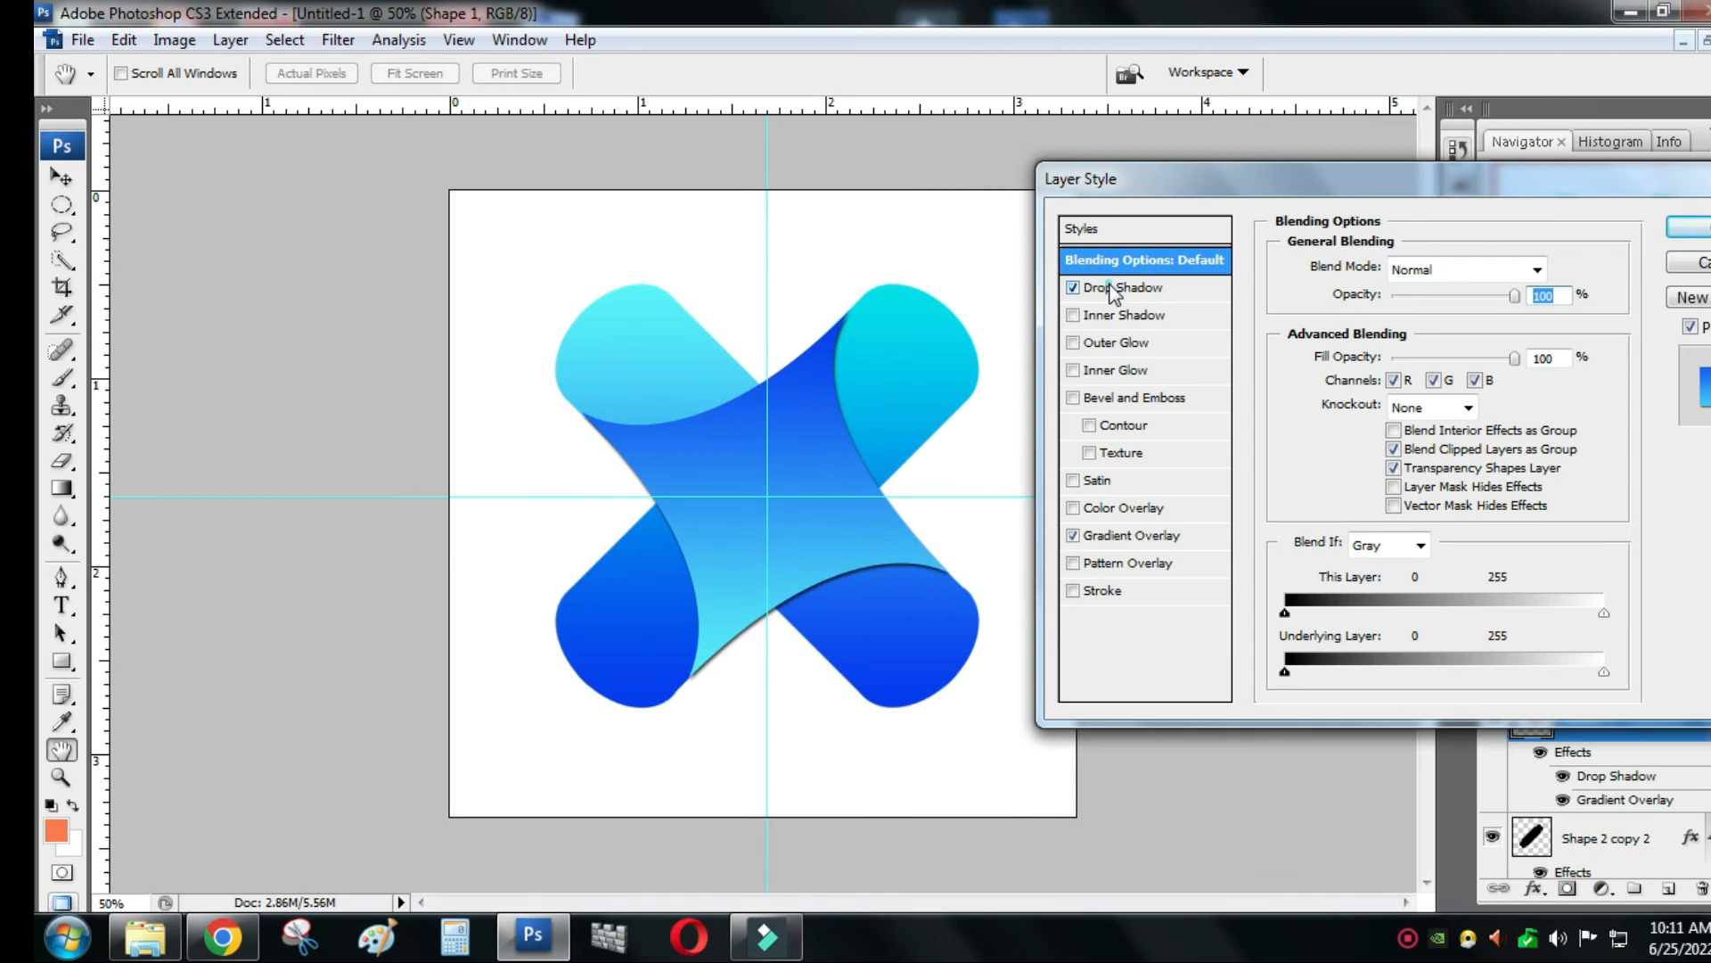
# - Set the four-pointed shape's Drop Shadow to a distance of 1 px and a size of 1 px, and apply the style
pyautogui.click(1111, 288)
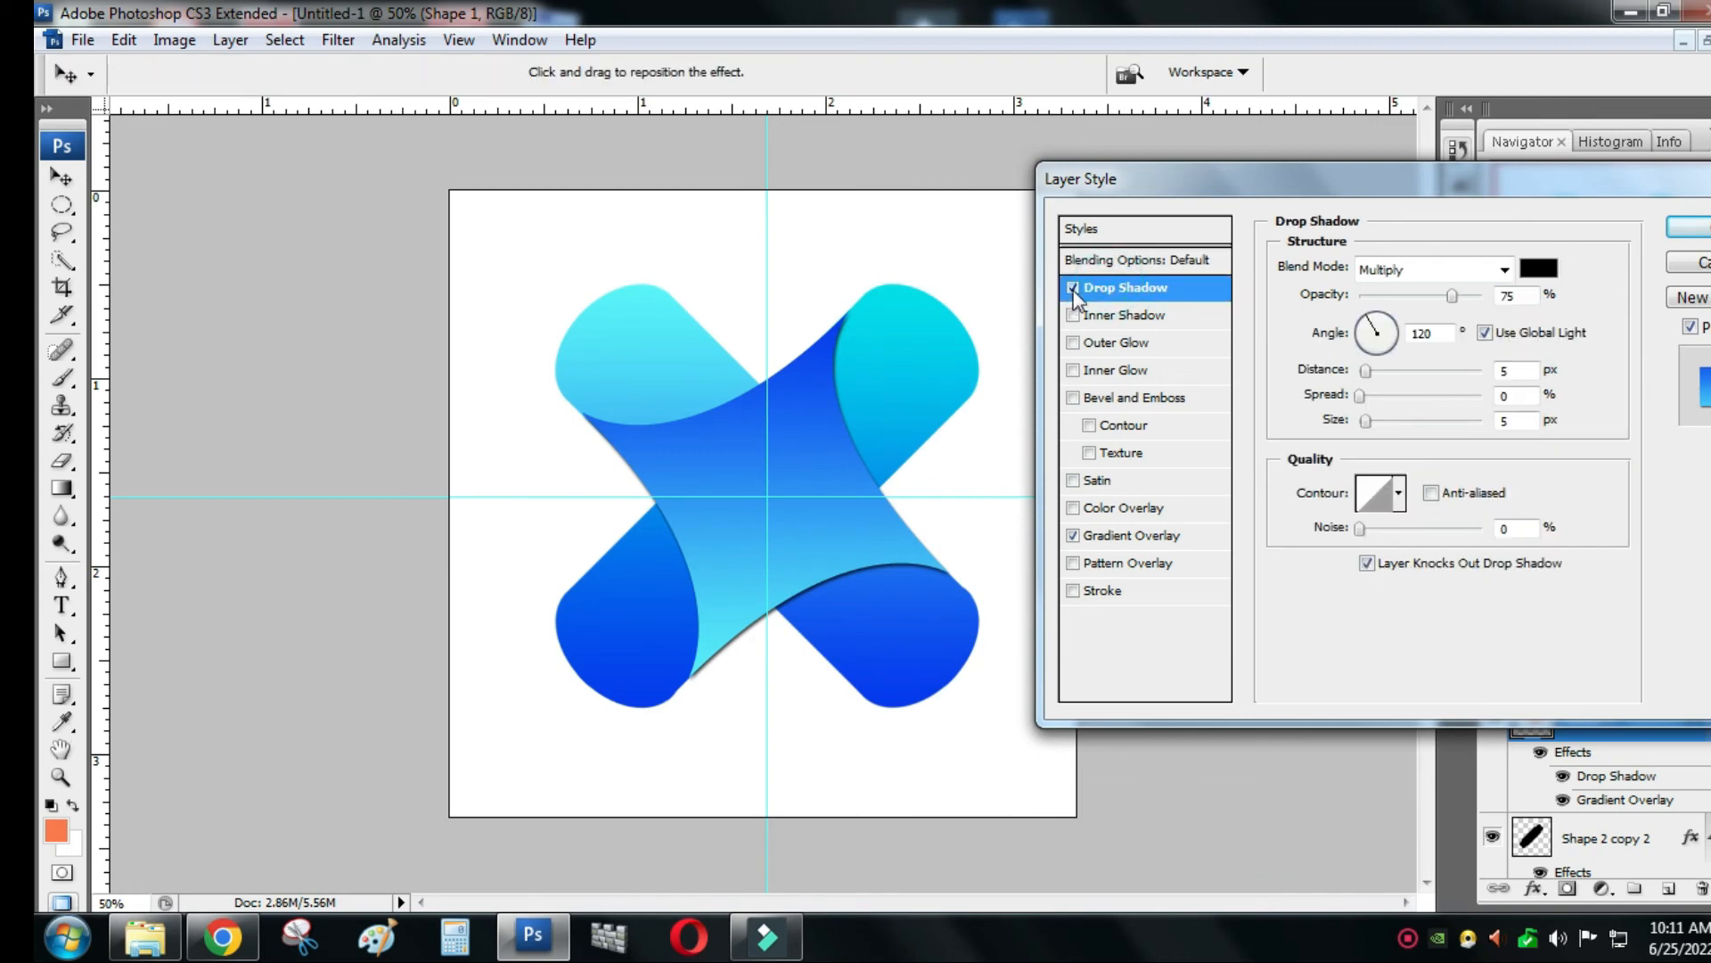
pyautogui.click(1073, 289)
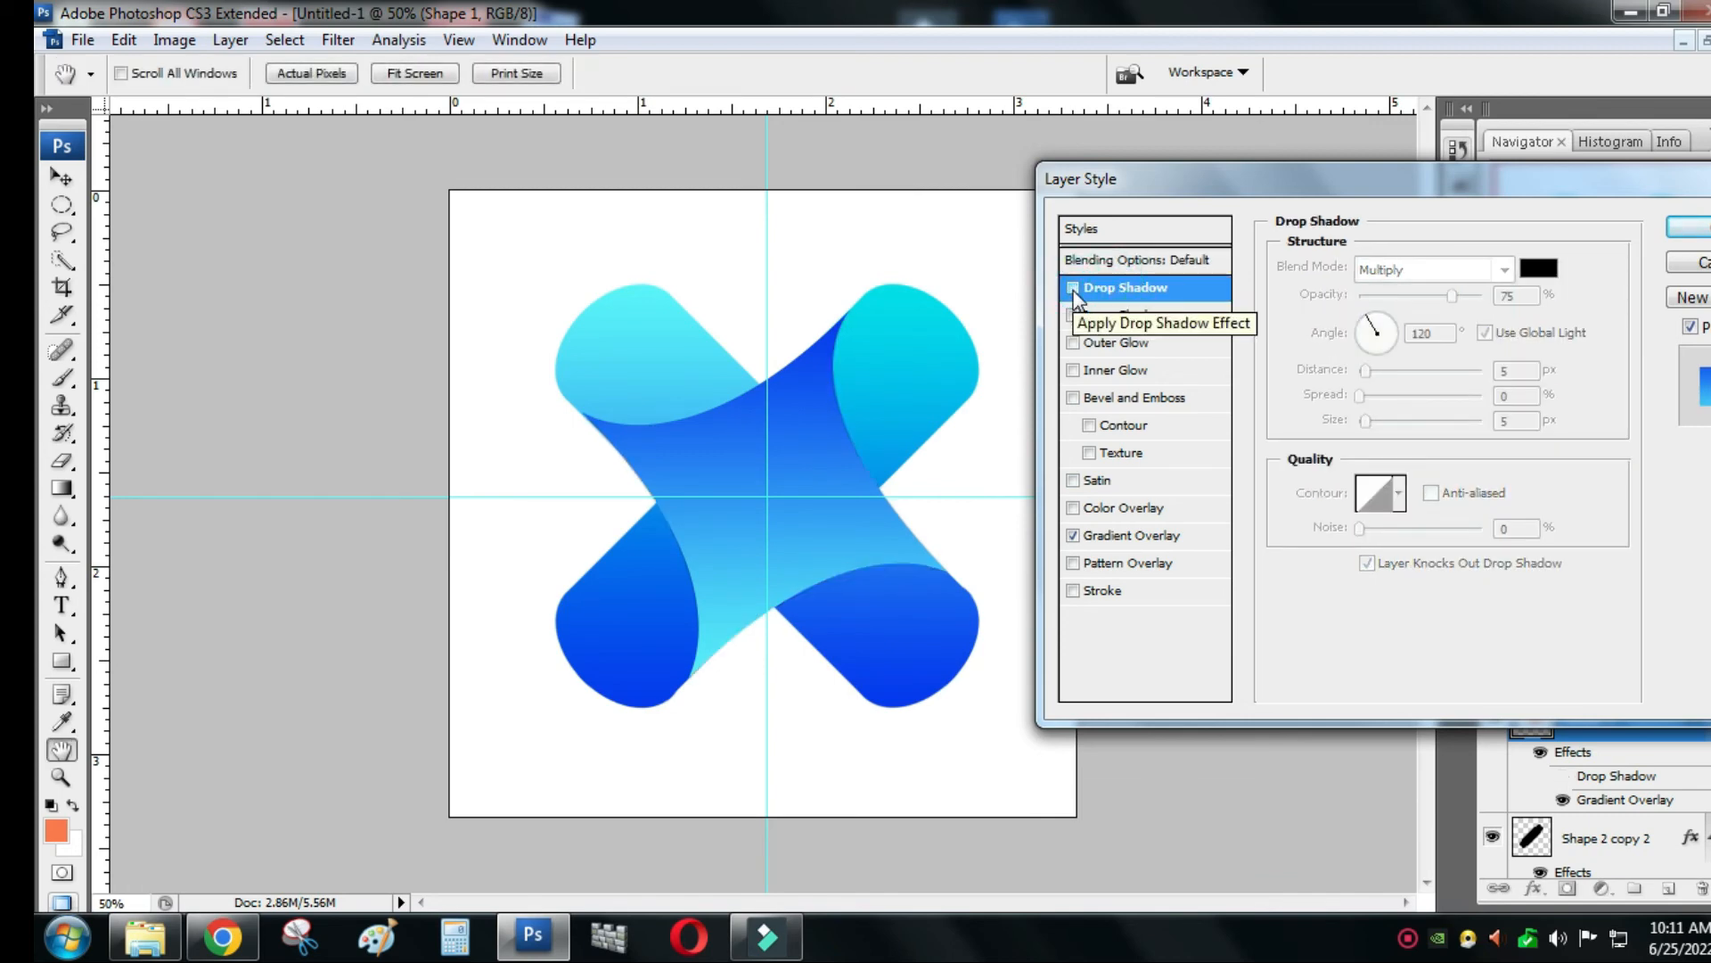
pyautogui.click(1073, 288)
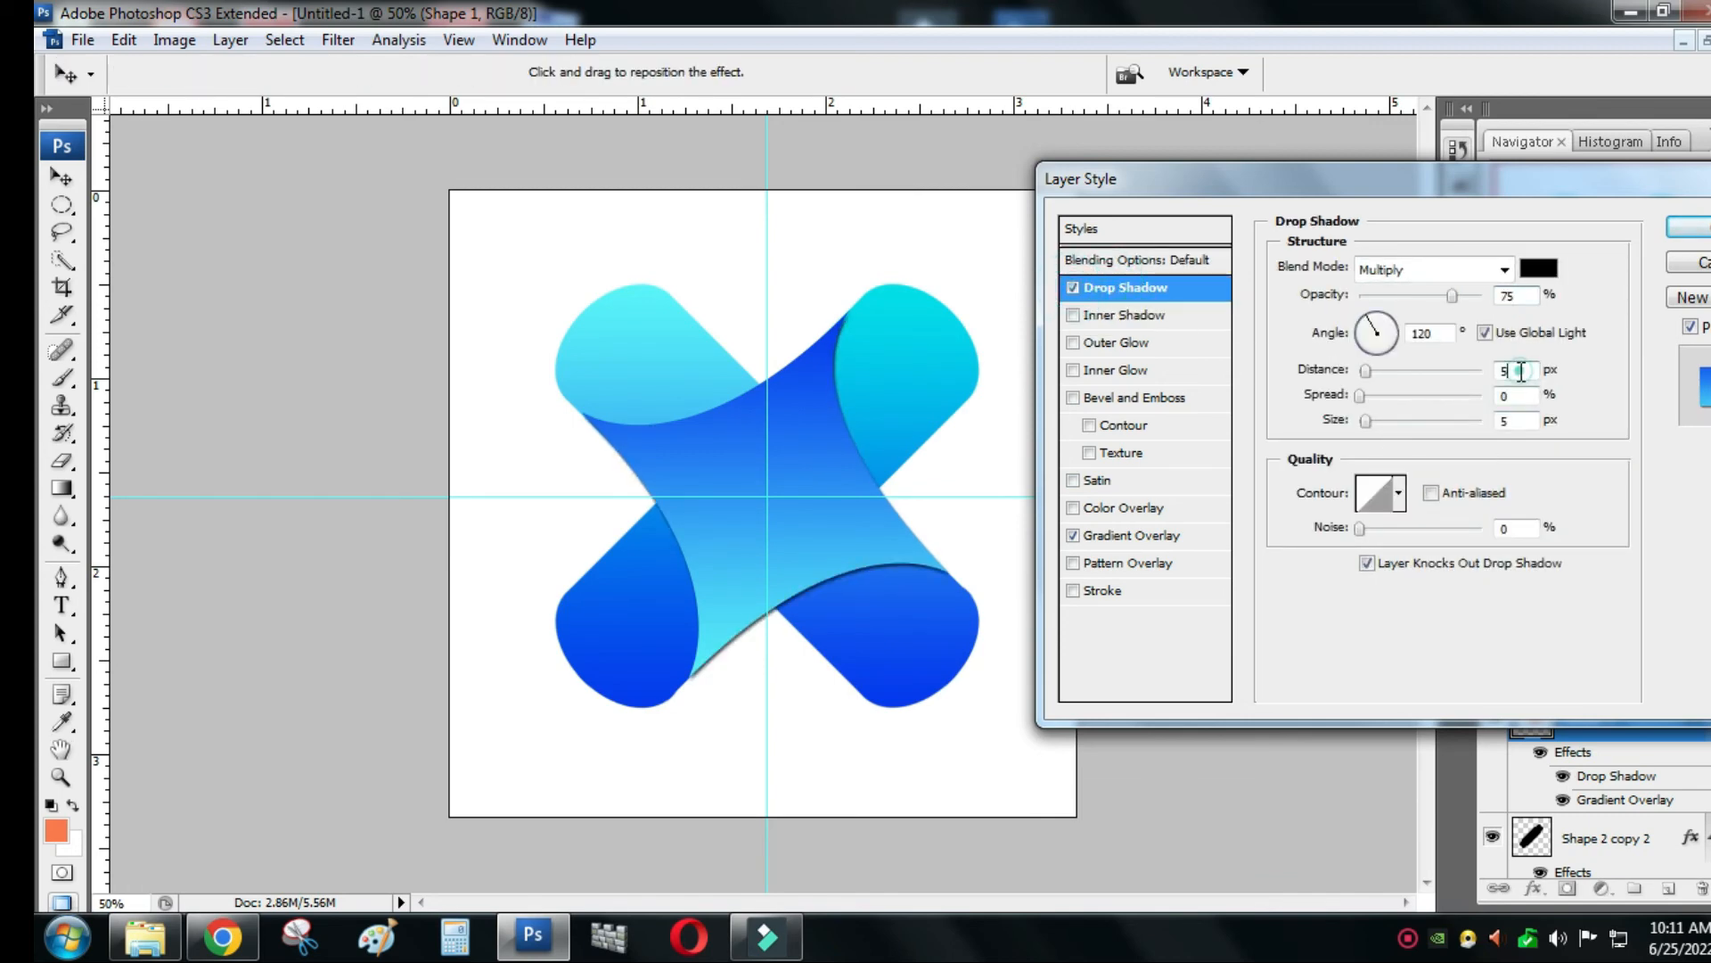
pyautogui.write('1')
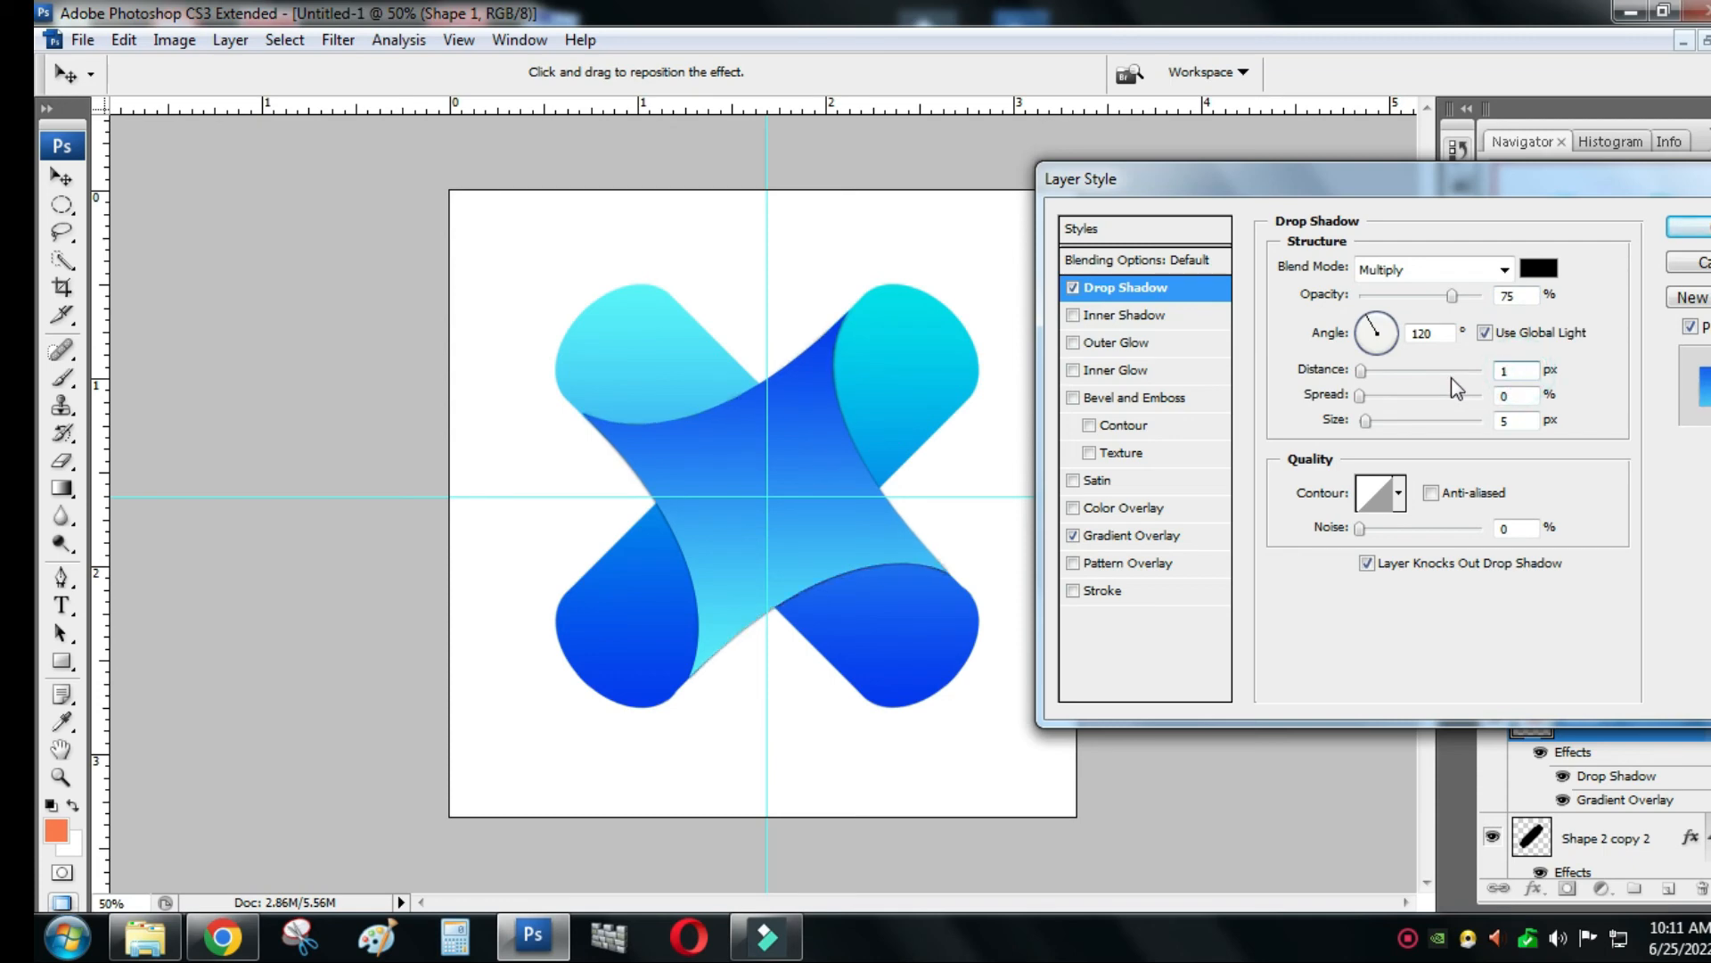
pyautogui.press('Tab')
pyautogui.press('Tab')
pyautogui.write('1')
pyautogui.click(1694, 227)
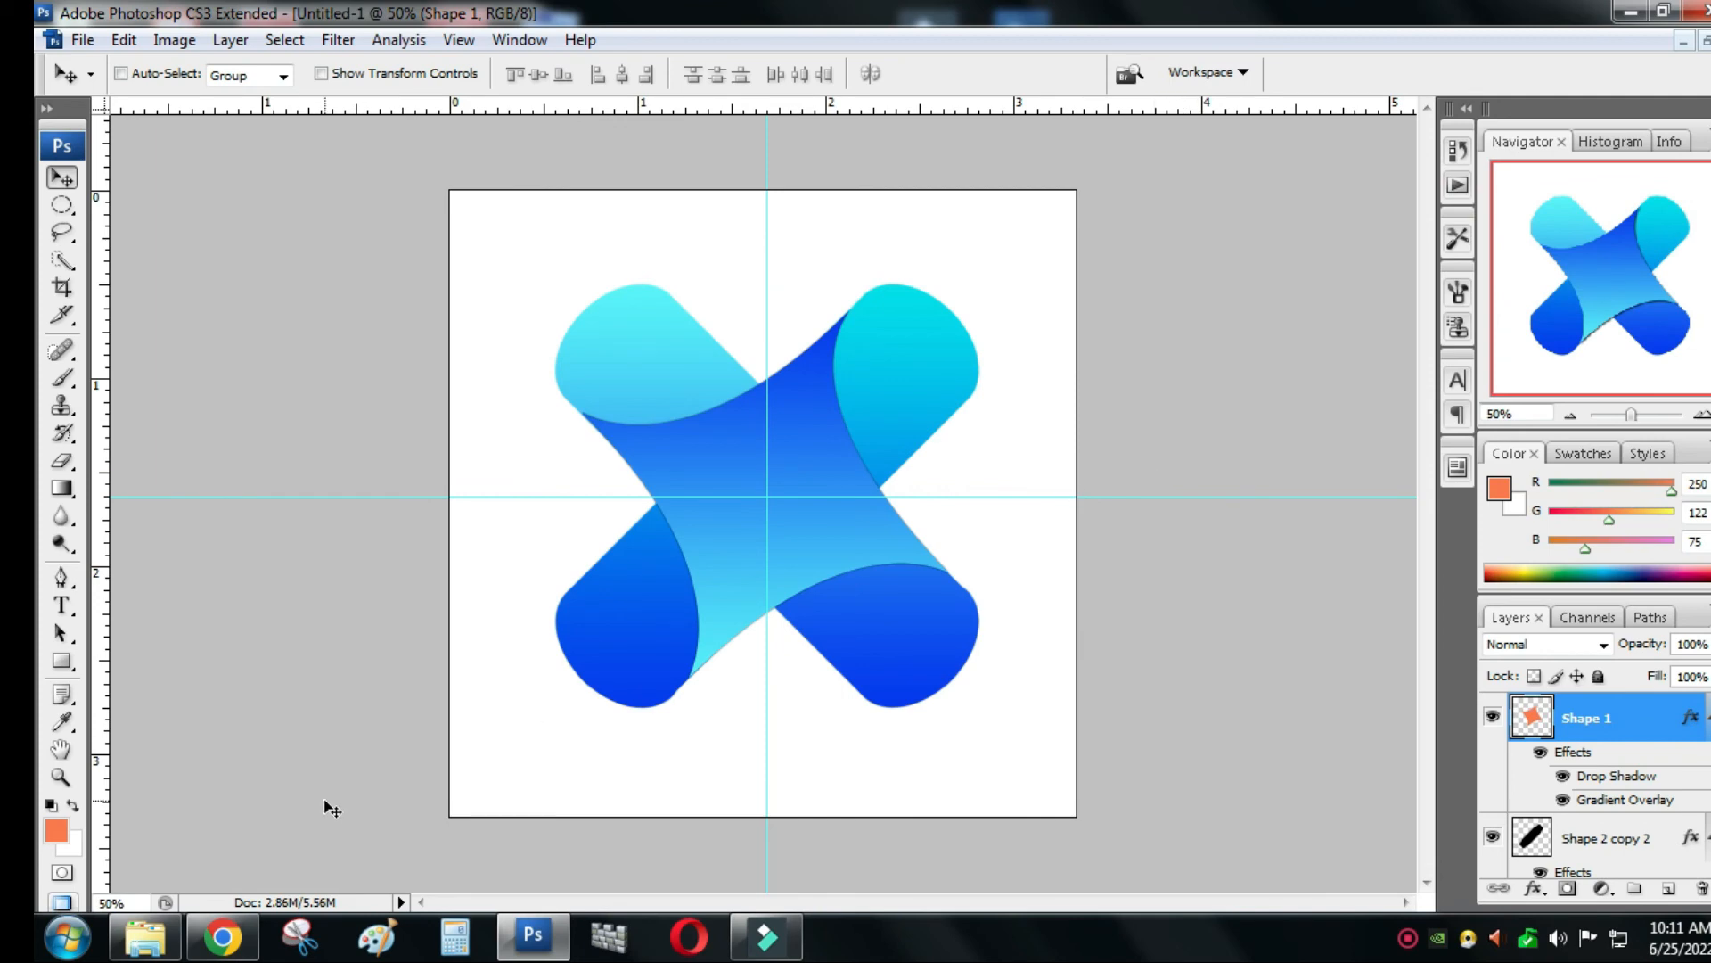
# - Draw a small circle as a shape layer in blue sampled from the four-pointed shape and centre it on the guide intersection
pyautogui.click(61, 204)
pyautogui.click(61, 661)
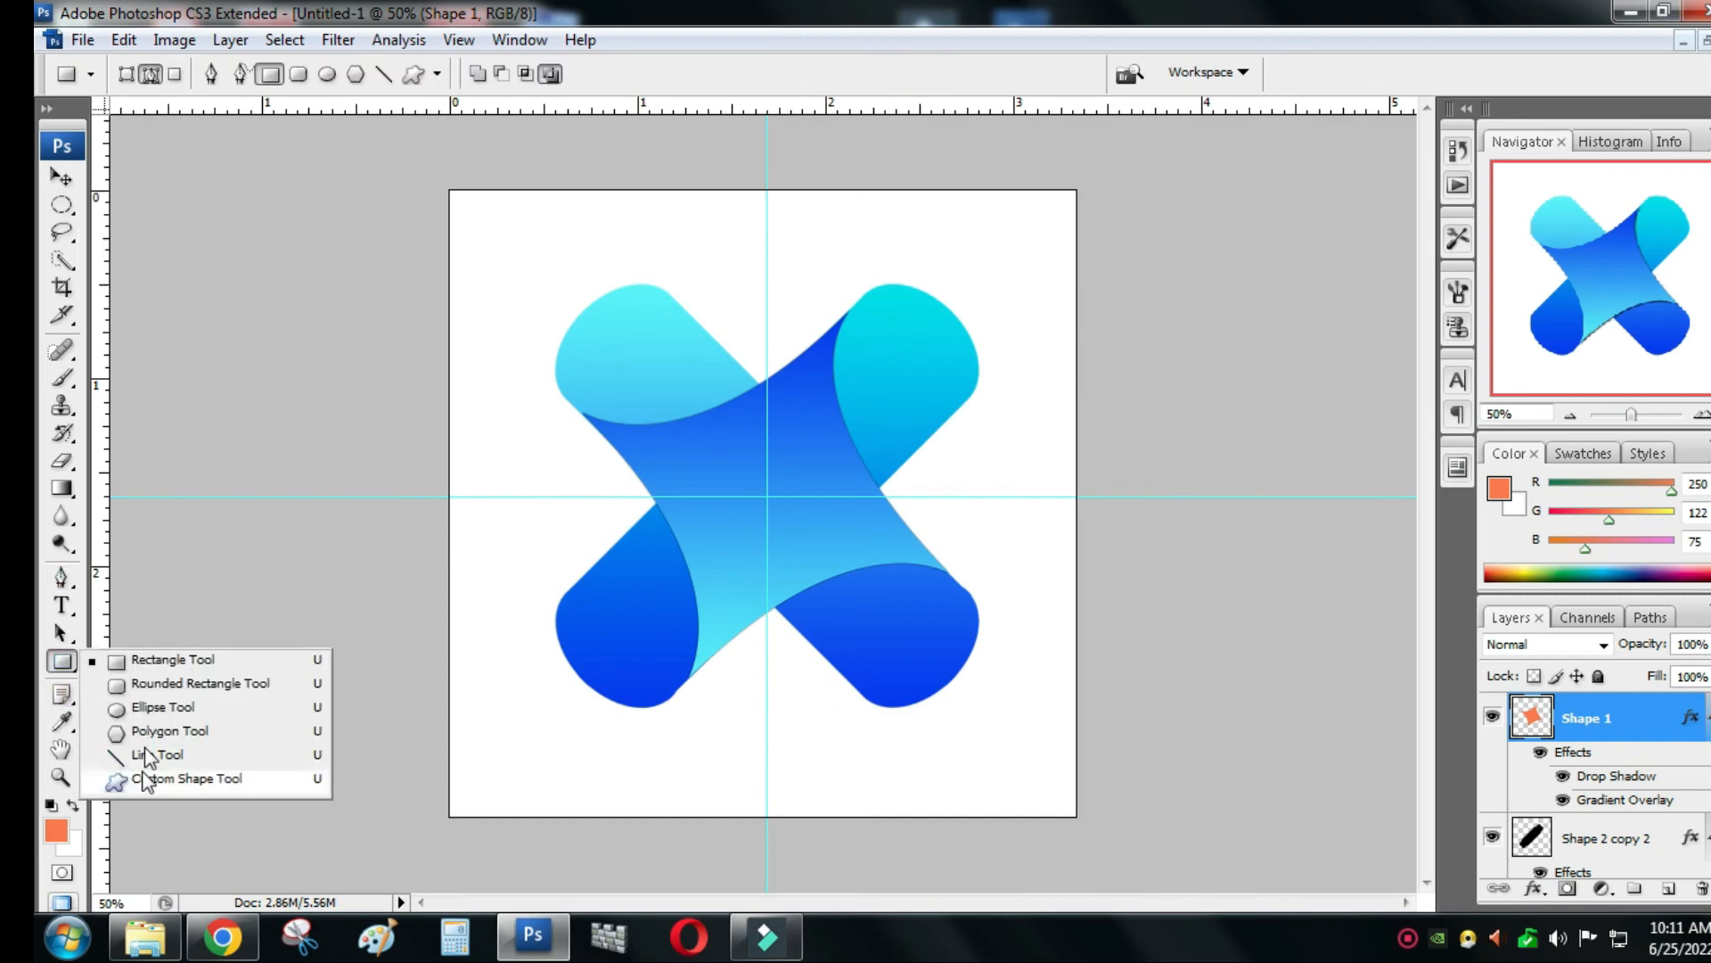
pyautogui.click(138, 707)
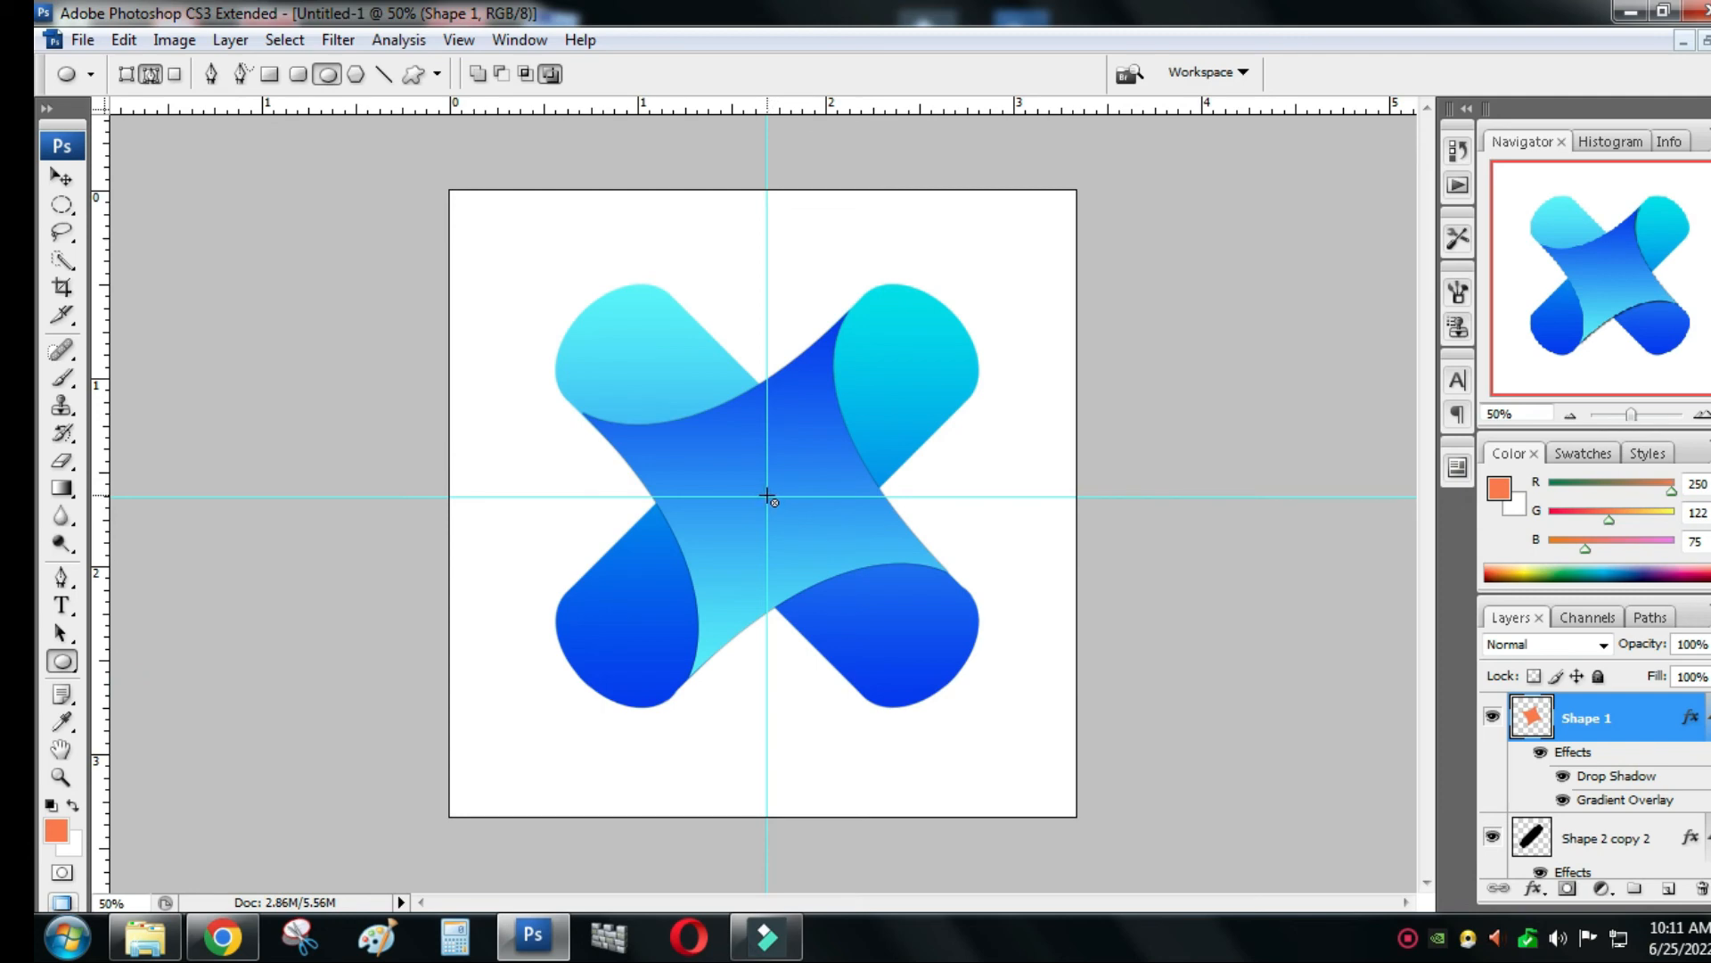
pyautogui.moveTo(766, 497); pyautogui.dragTo(791, 524)
pyautogui.click(126, 74)
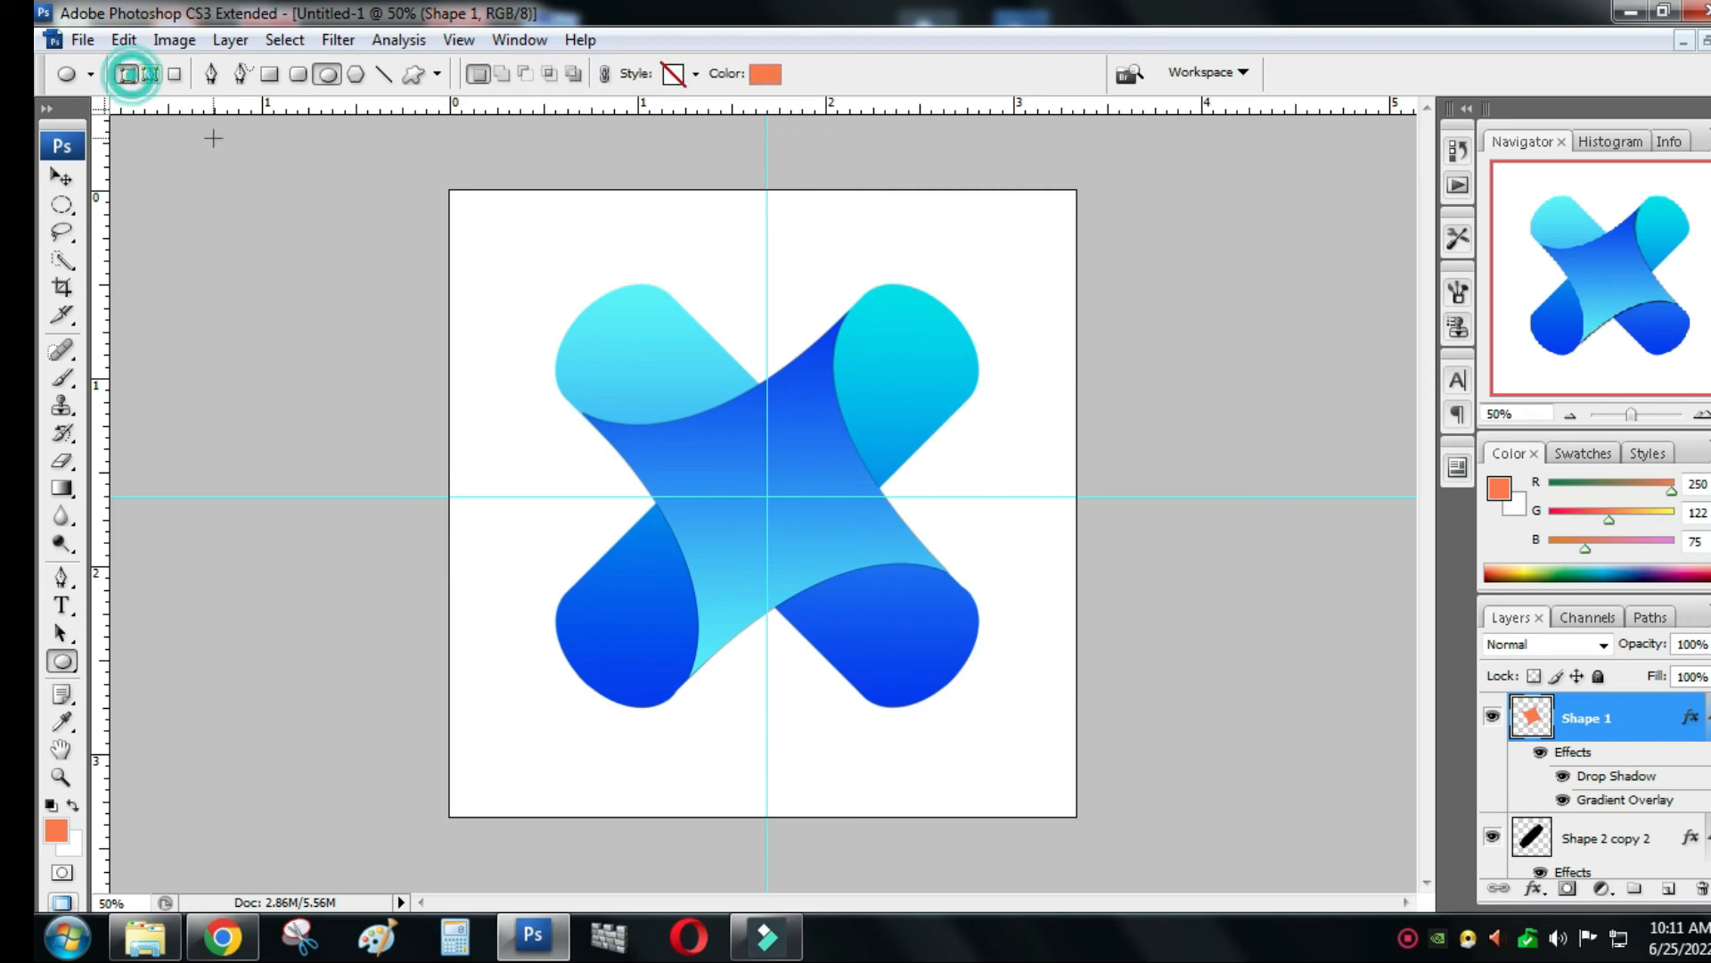
pyautogui.keyDown('alt'); pyautogui.click(770, 493); pyautogui.keyUp('alt')
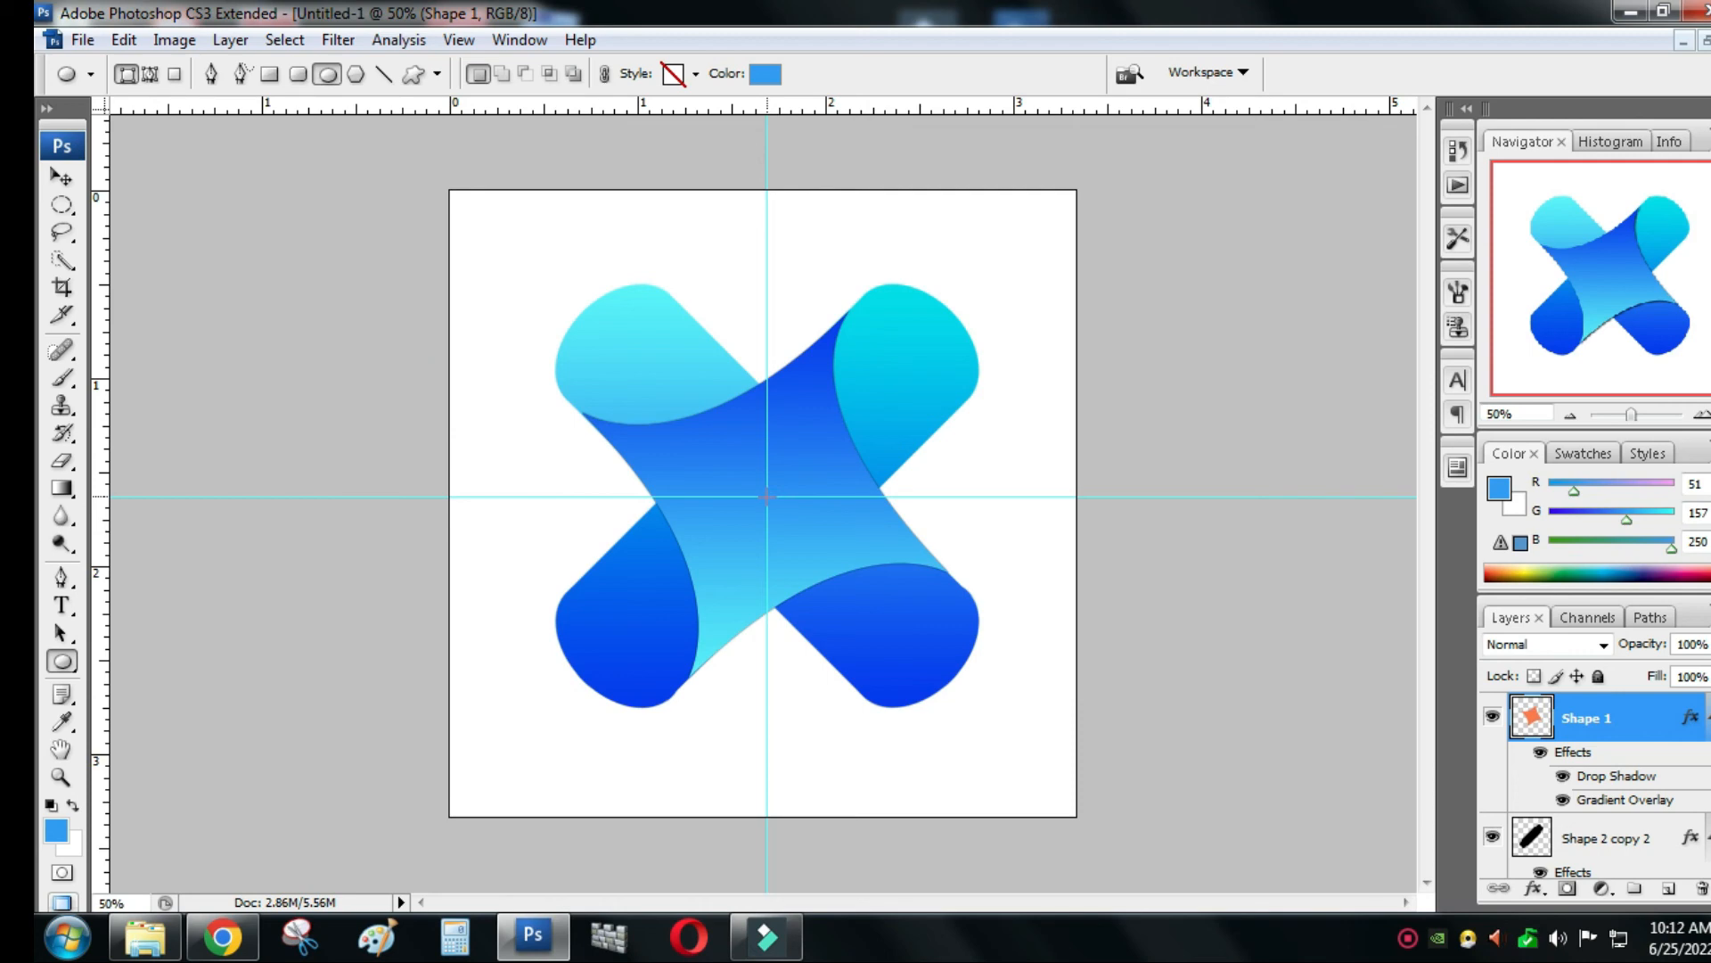
pyautogui.moveTo(766, 496); pyautogui.dragTo(800, 544)
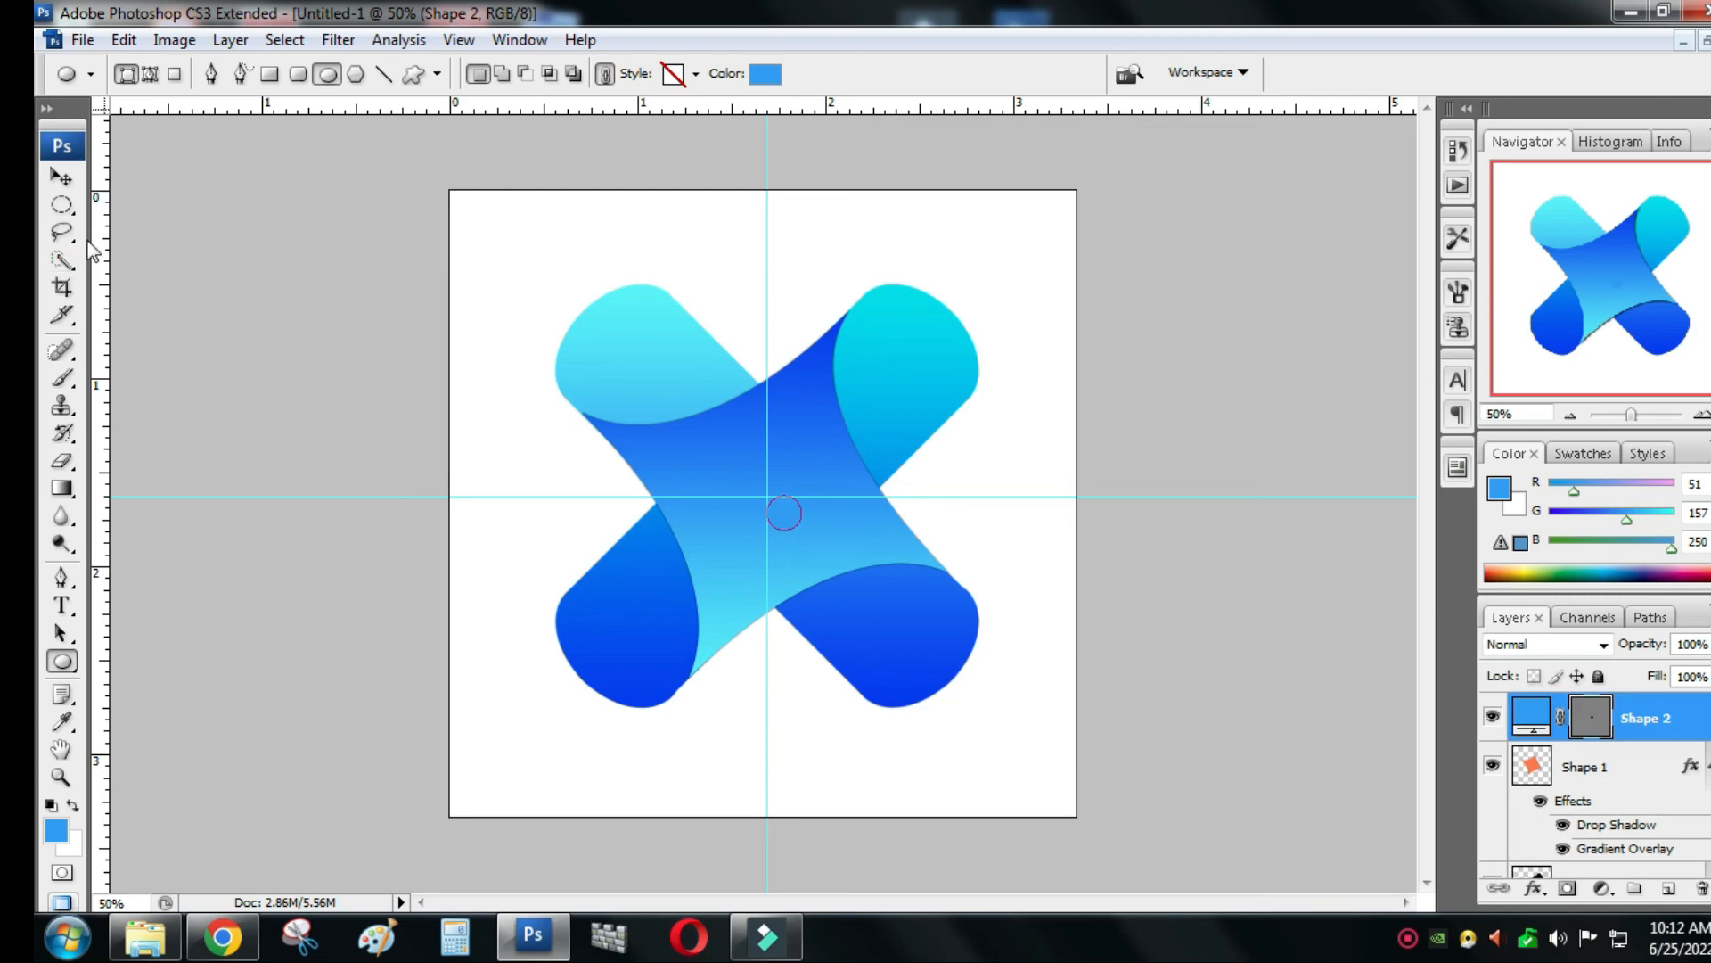
pyautogui.click(60, 175)
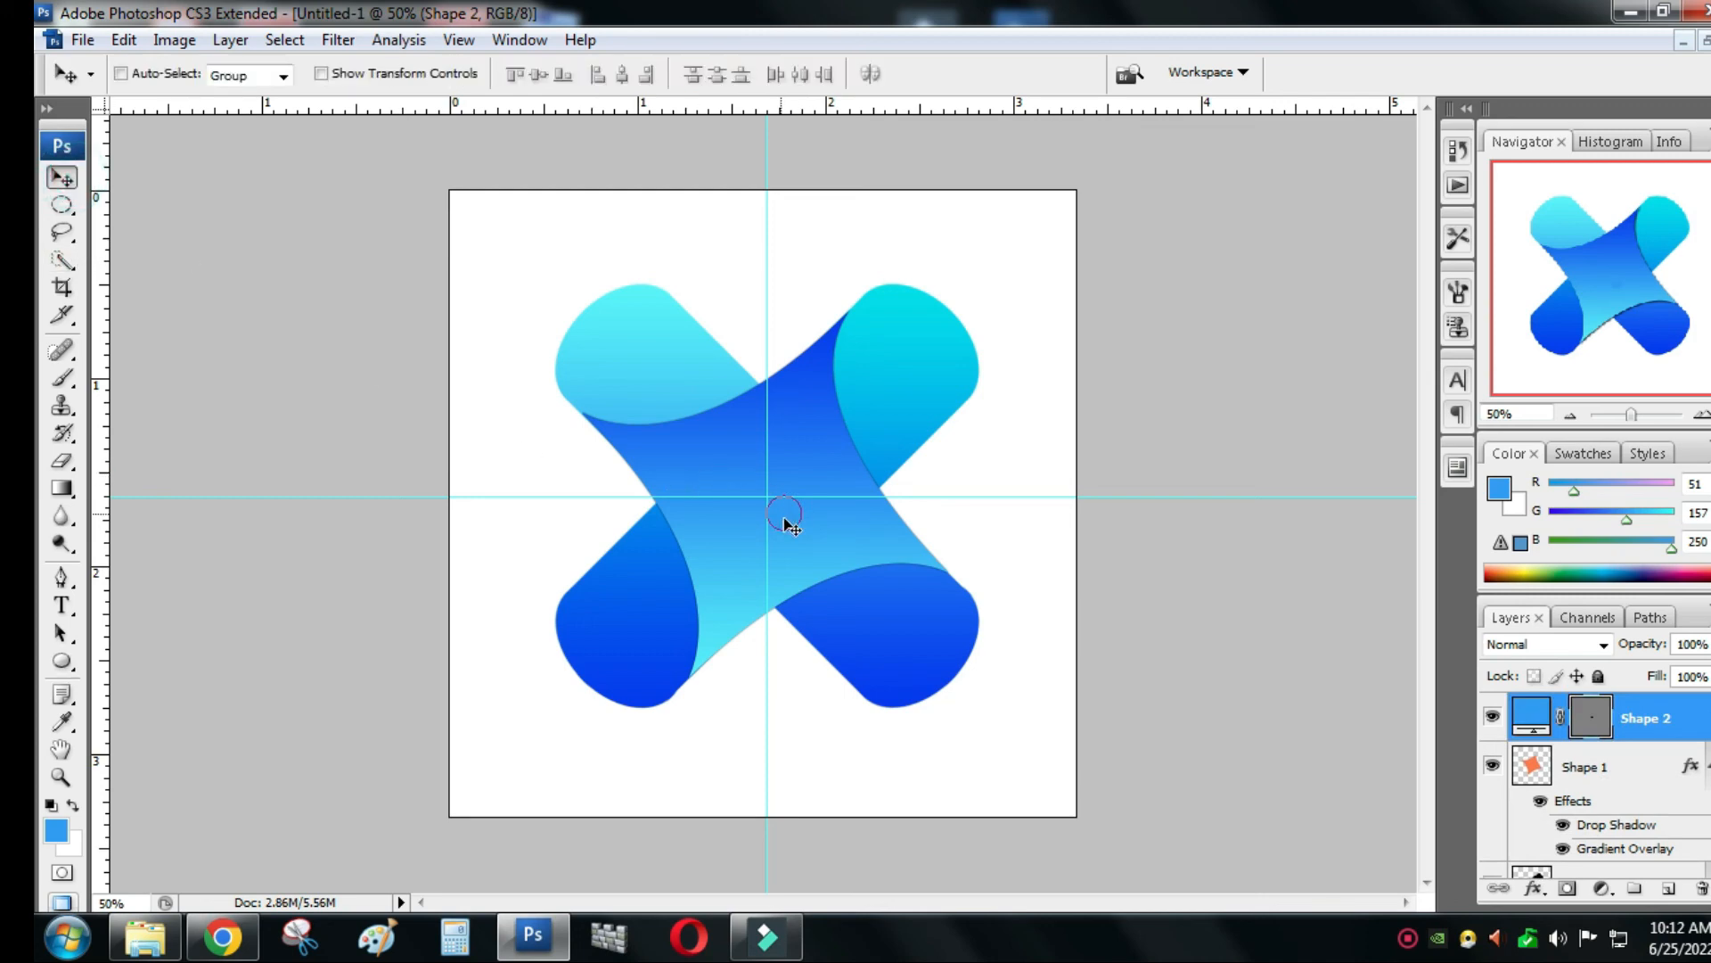
pyautogui.moveTo(793, 527); pyautogui.dragTo(774, 509)
# - Rasterize the small circle's Shape 2 layer and open its blending options
pyautogui.rightClick(1644, 718)
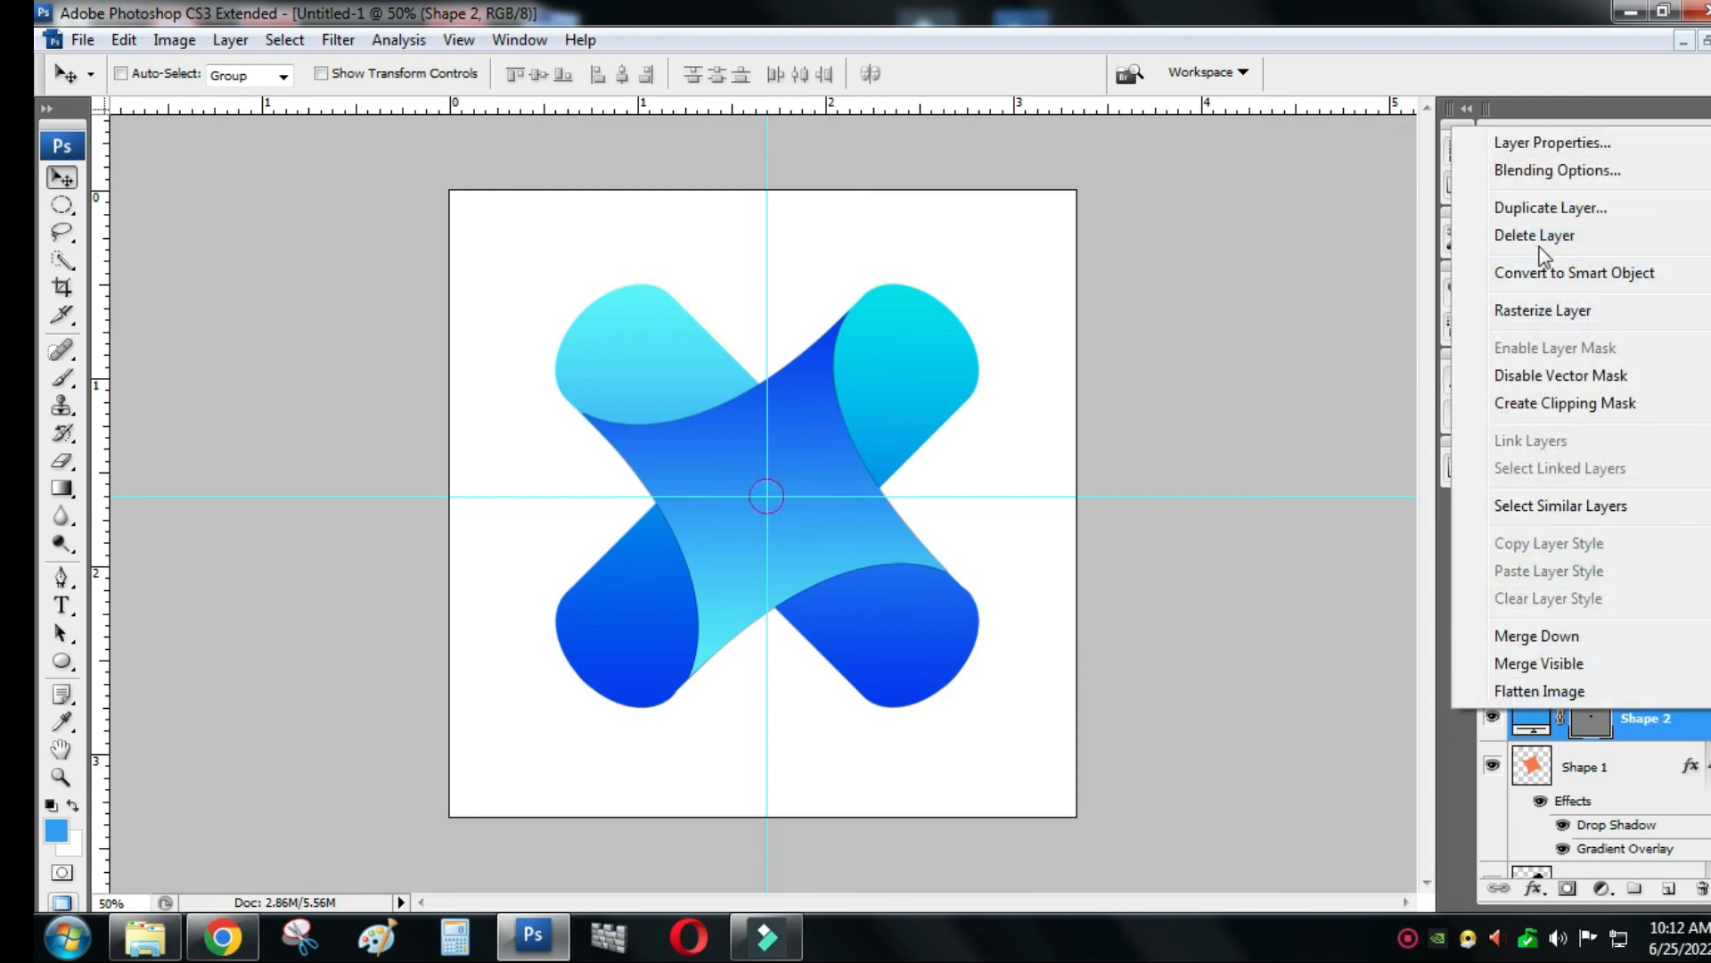
pyautogui.click(1544, 312)
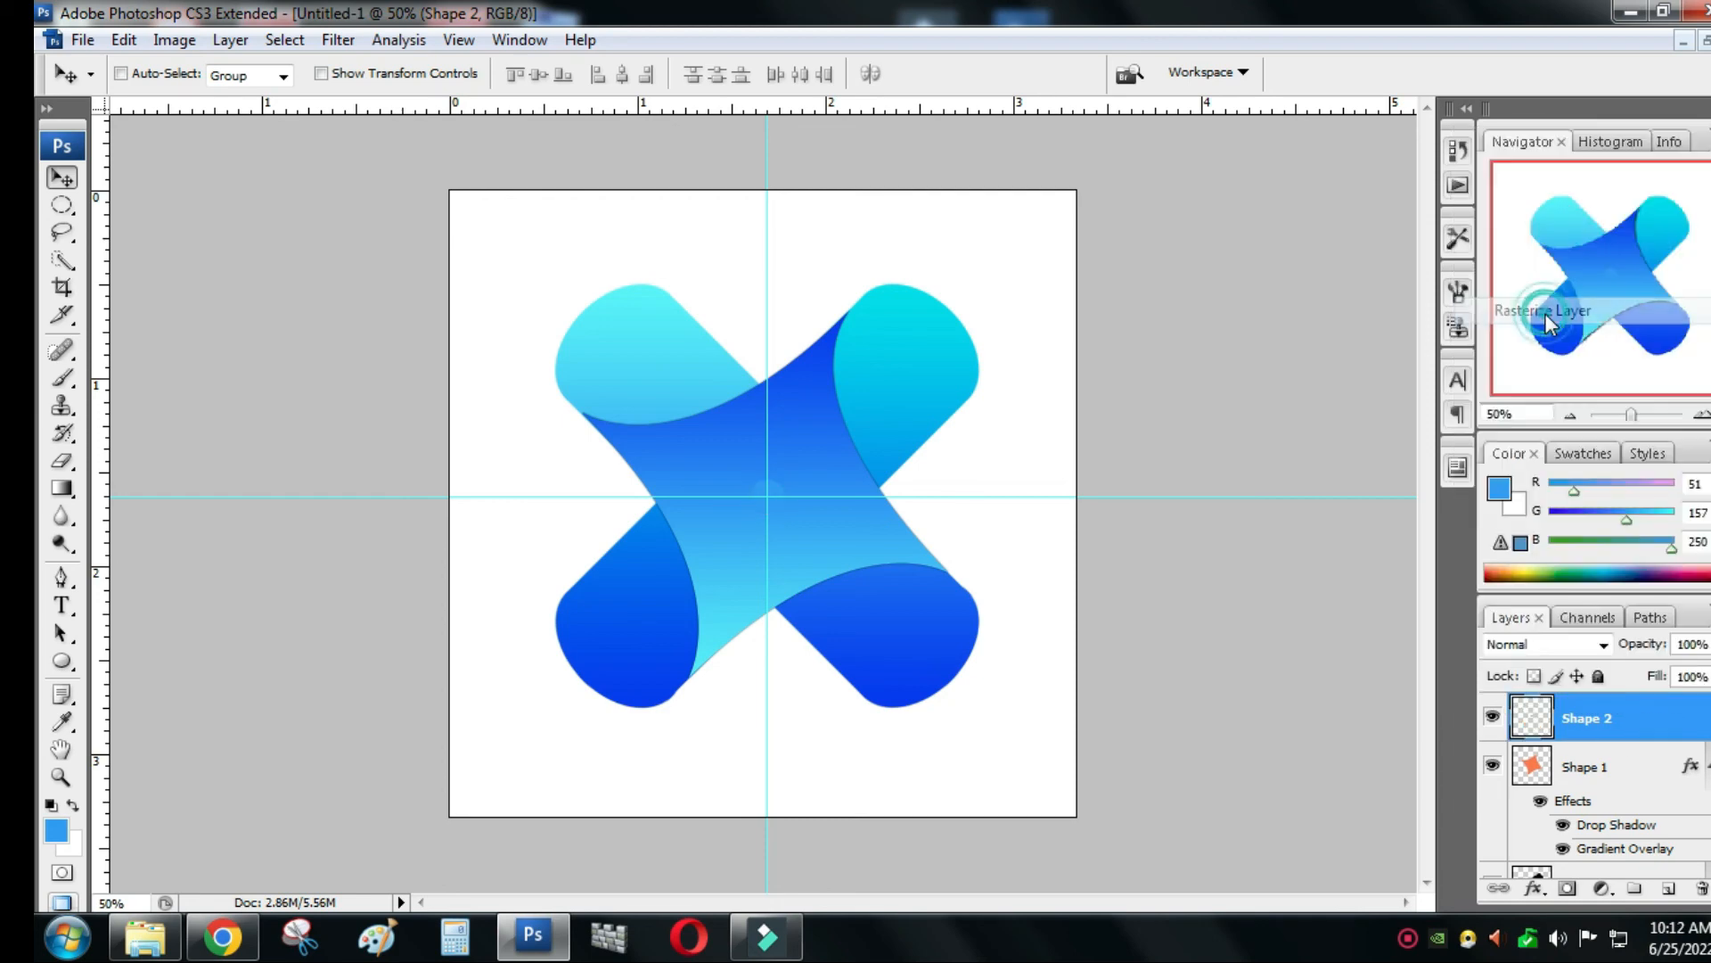
pyautogui.rightClick(1607, 723)
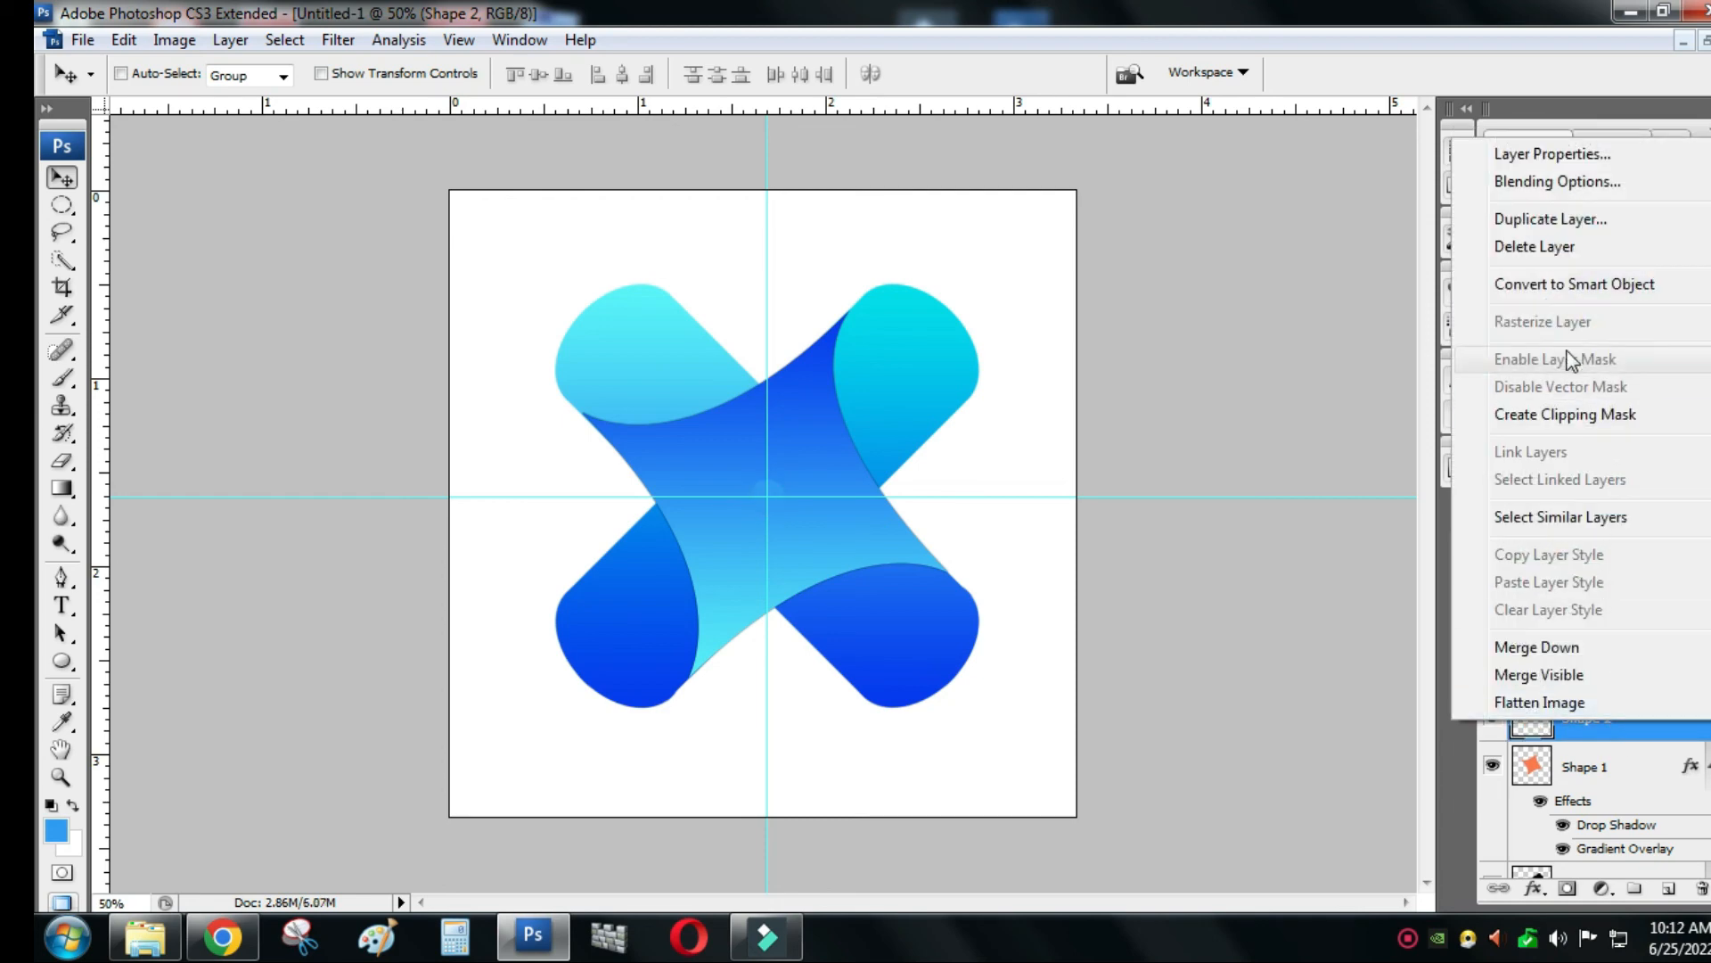
pyautogui.click(1545, 183)
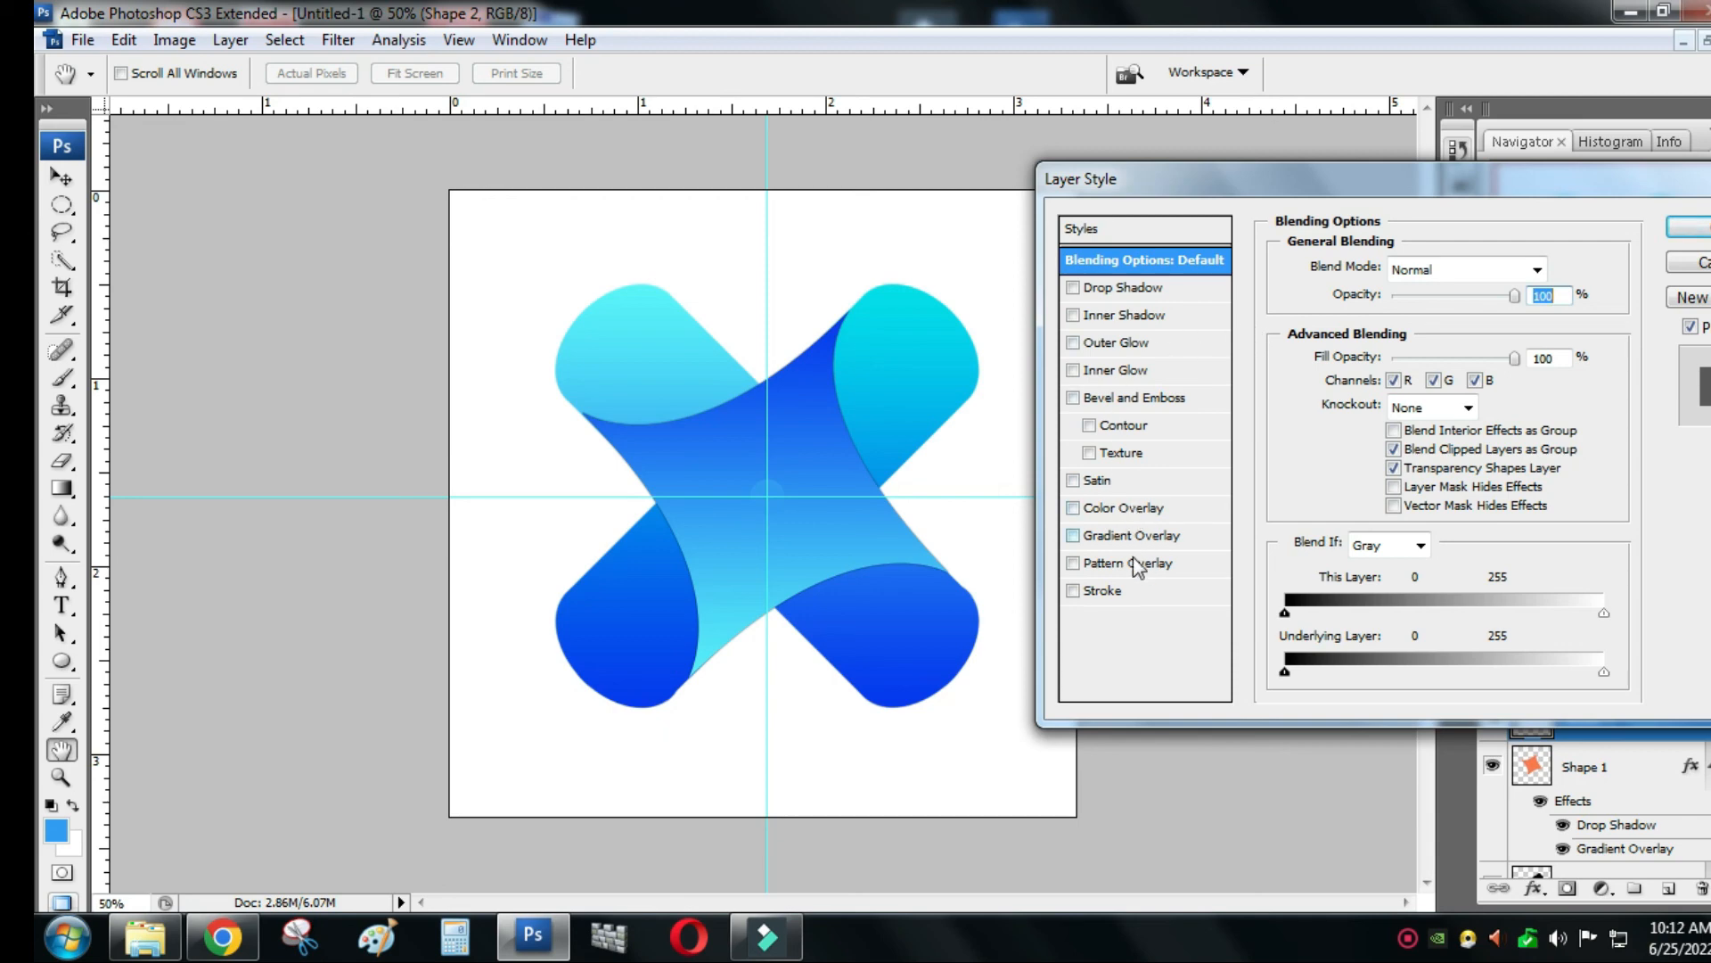
pyautogui.click(1113, 512)
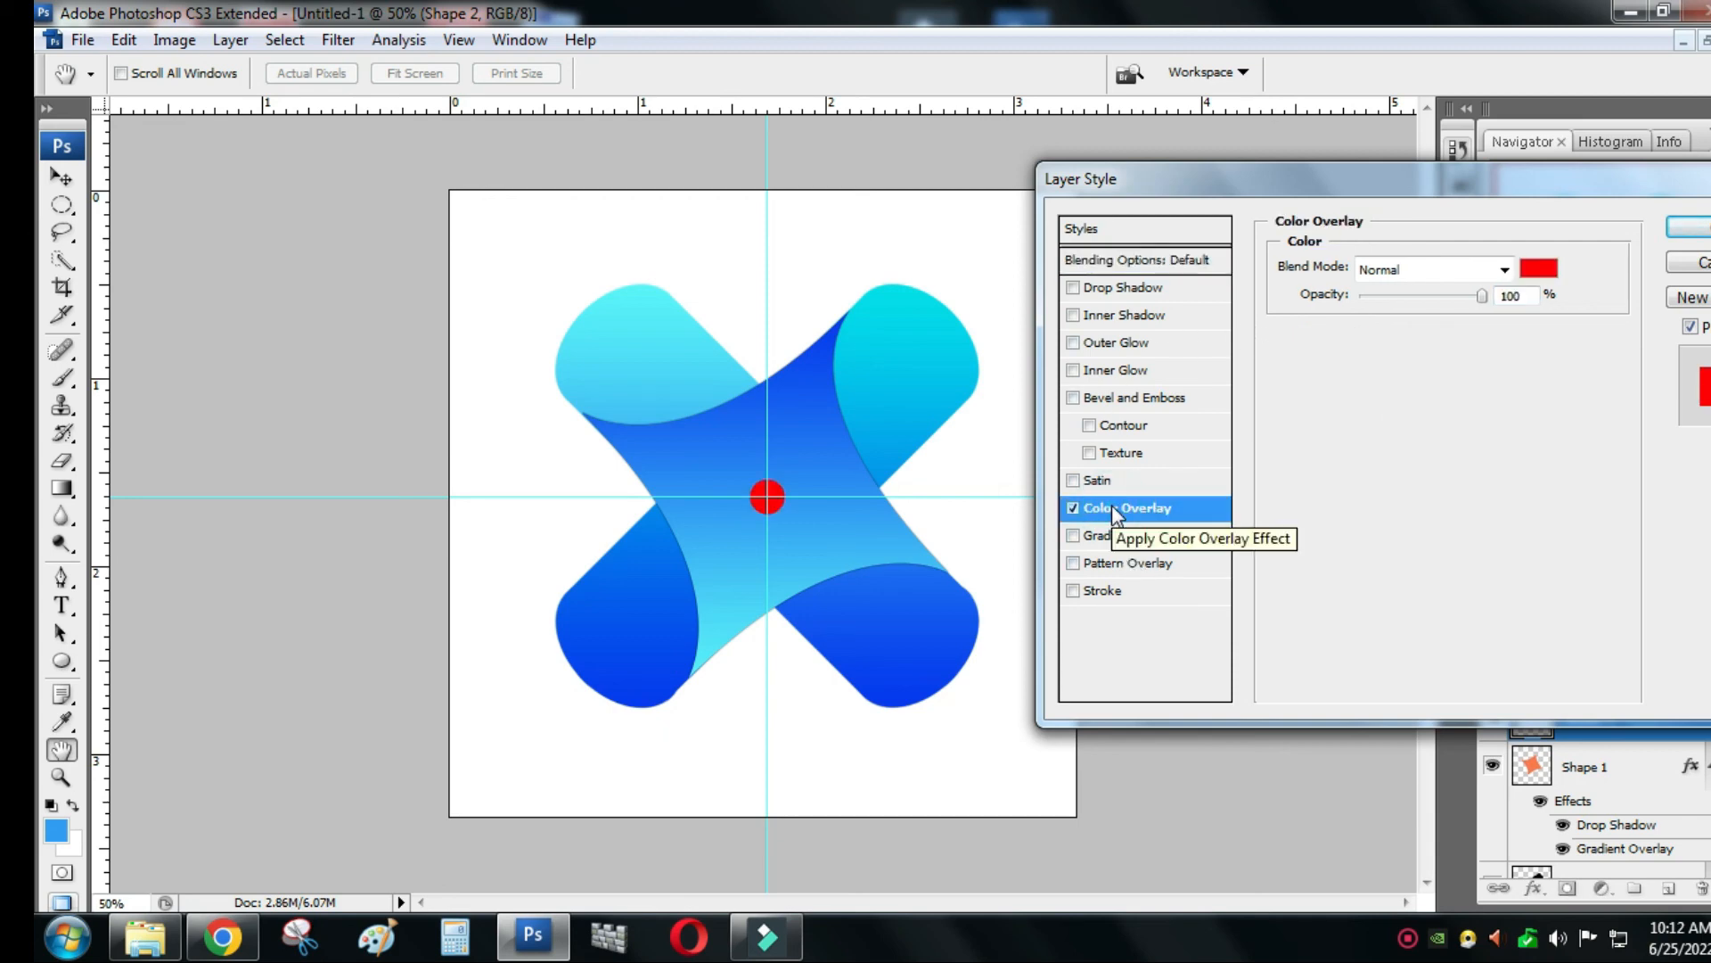
pyautogui.click(1073, 510)
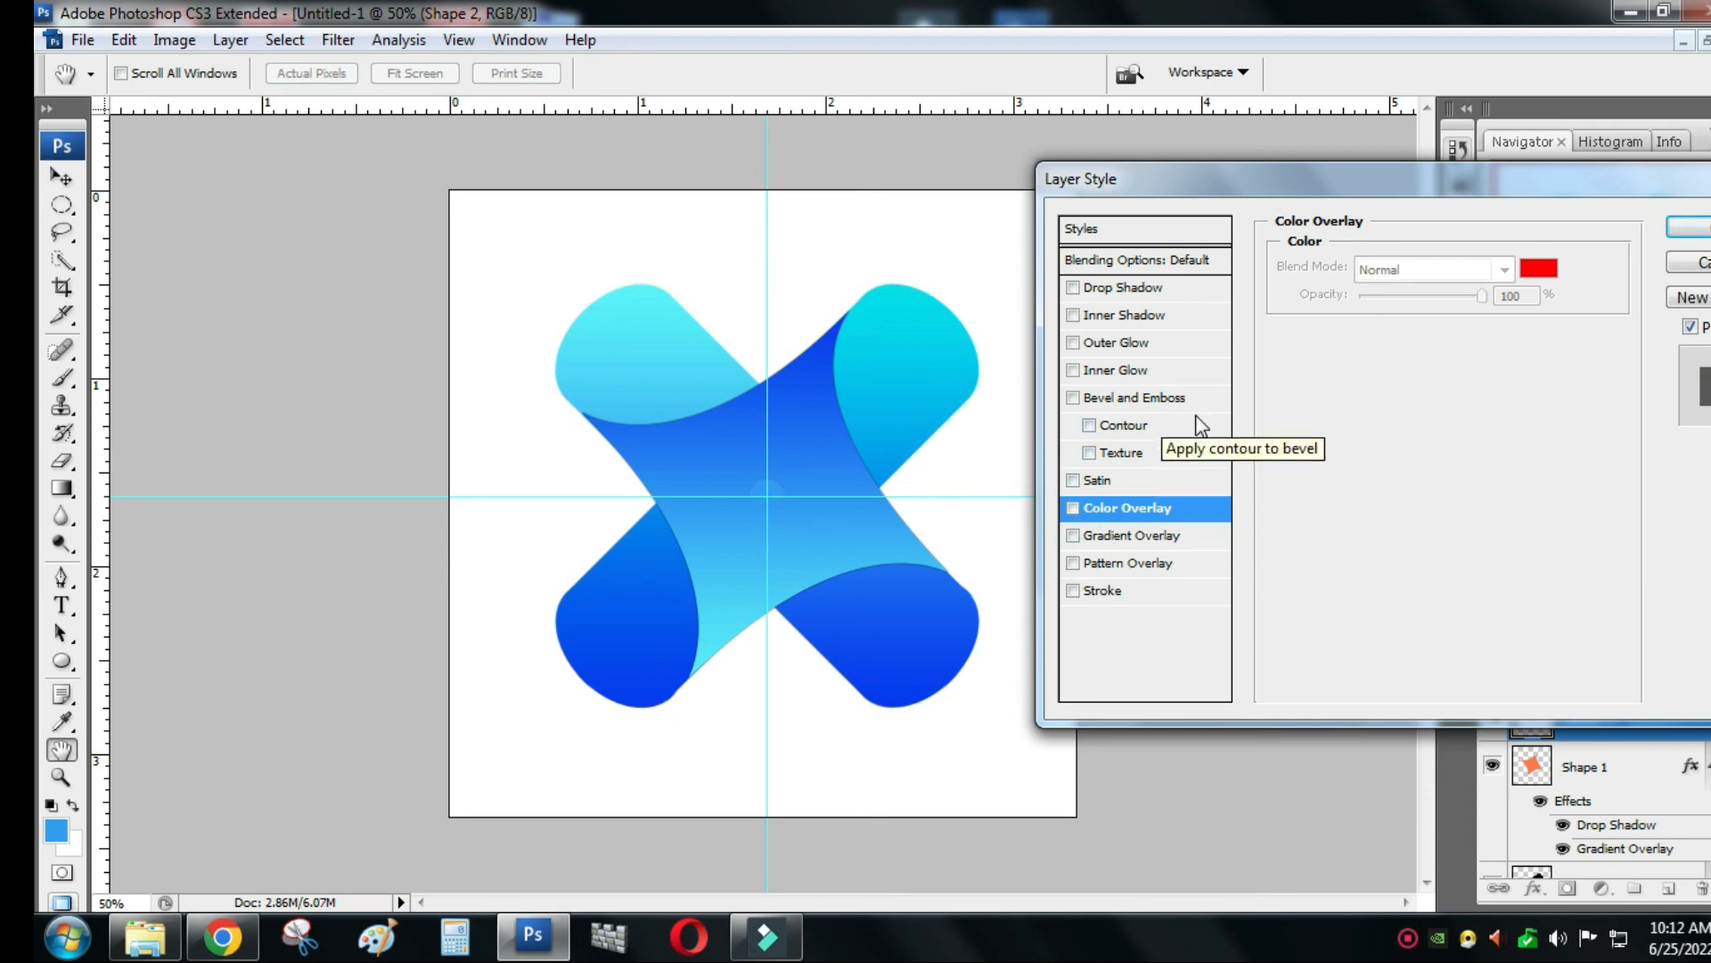
pyautogui.click(1116, 291)
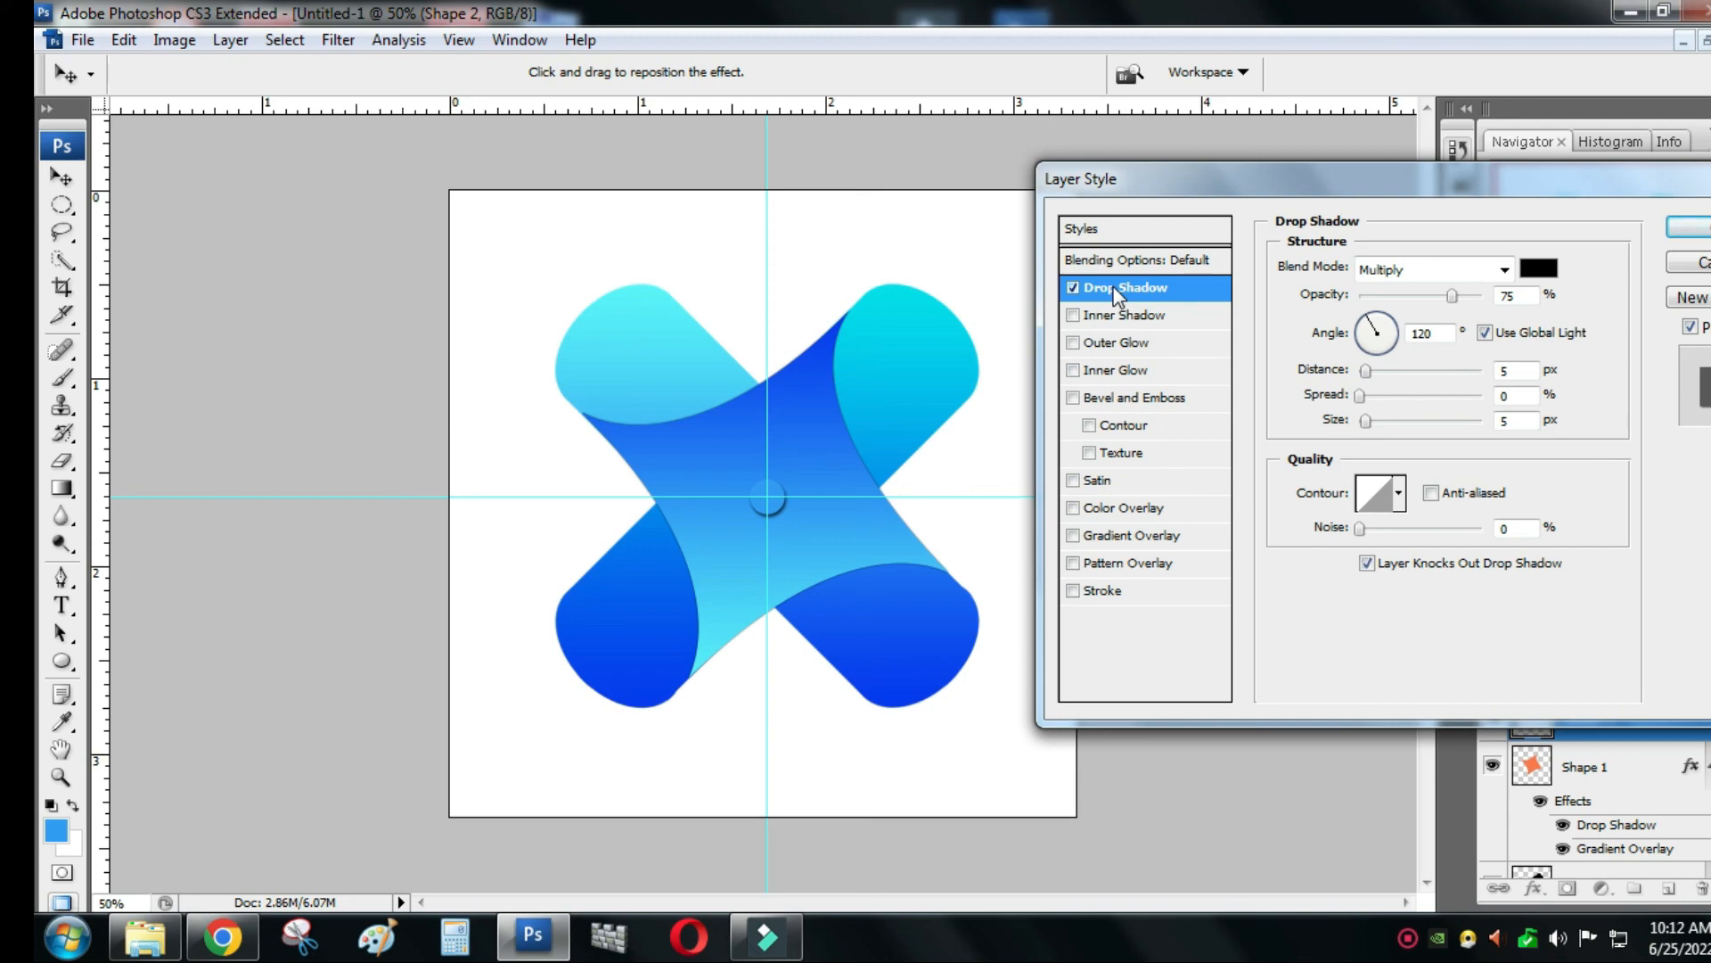
pyautogui.click(1072, 287)
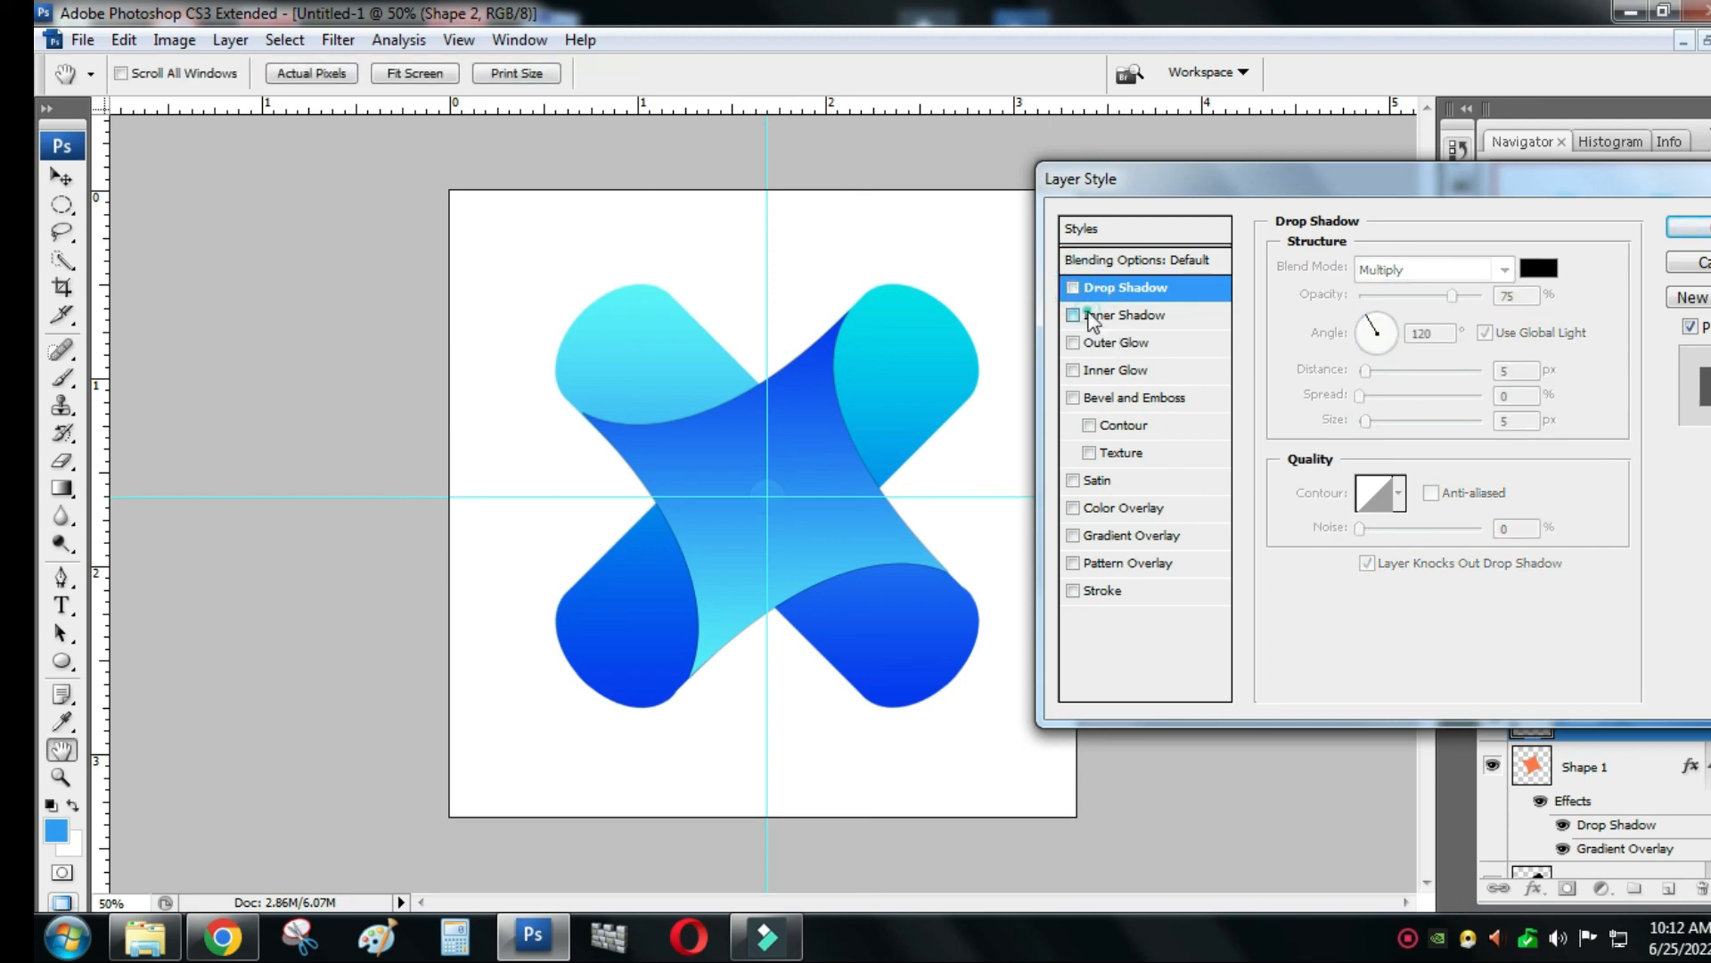
# - Add an Inner Shadow with the default settings to the small circle and apply the layer style
pyautogui.click(1088, 317)
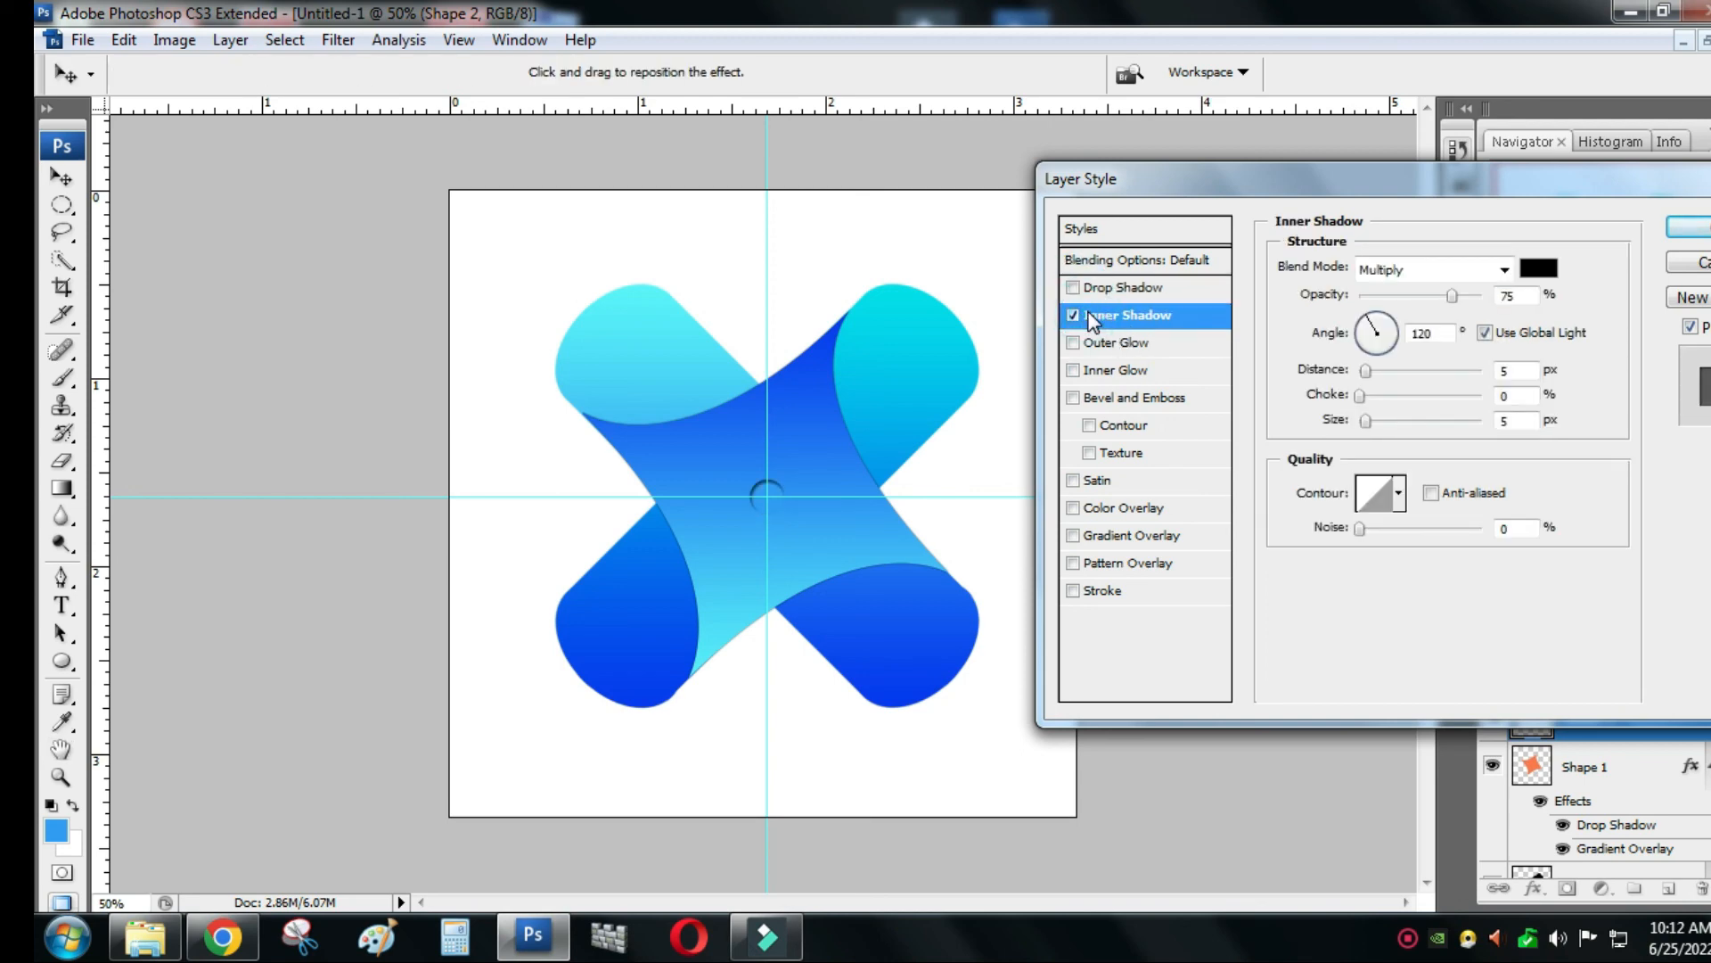
pyautogui.click(1687, 227)
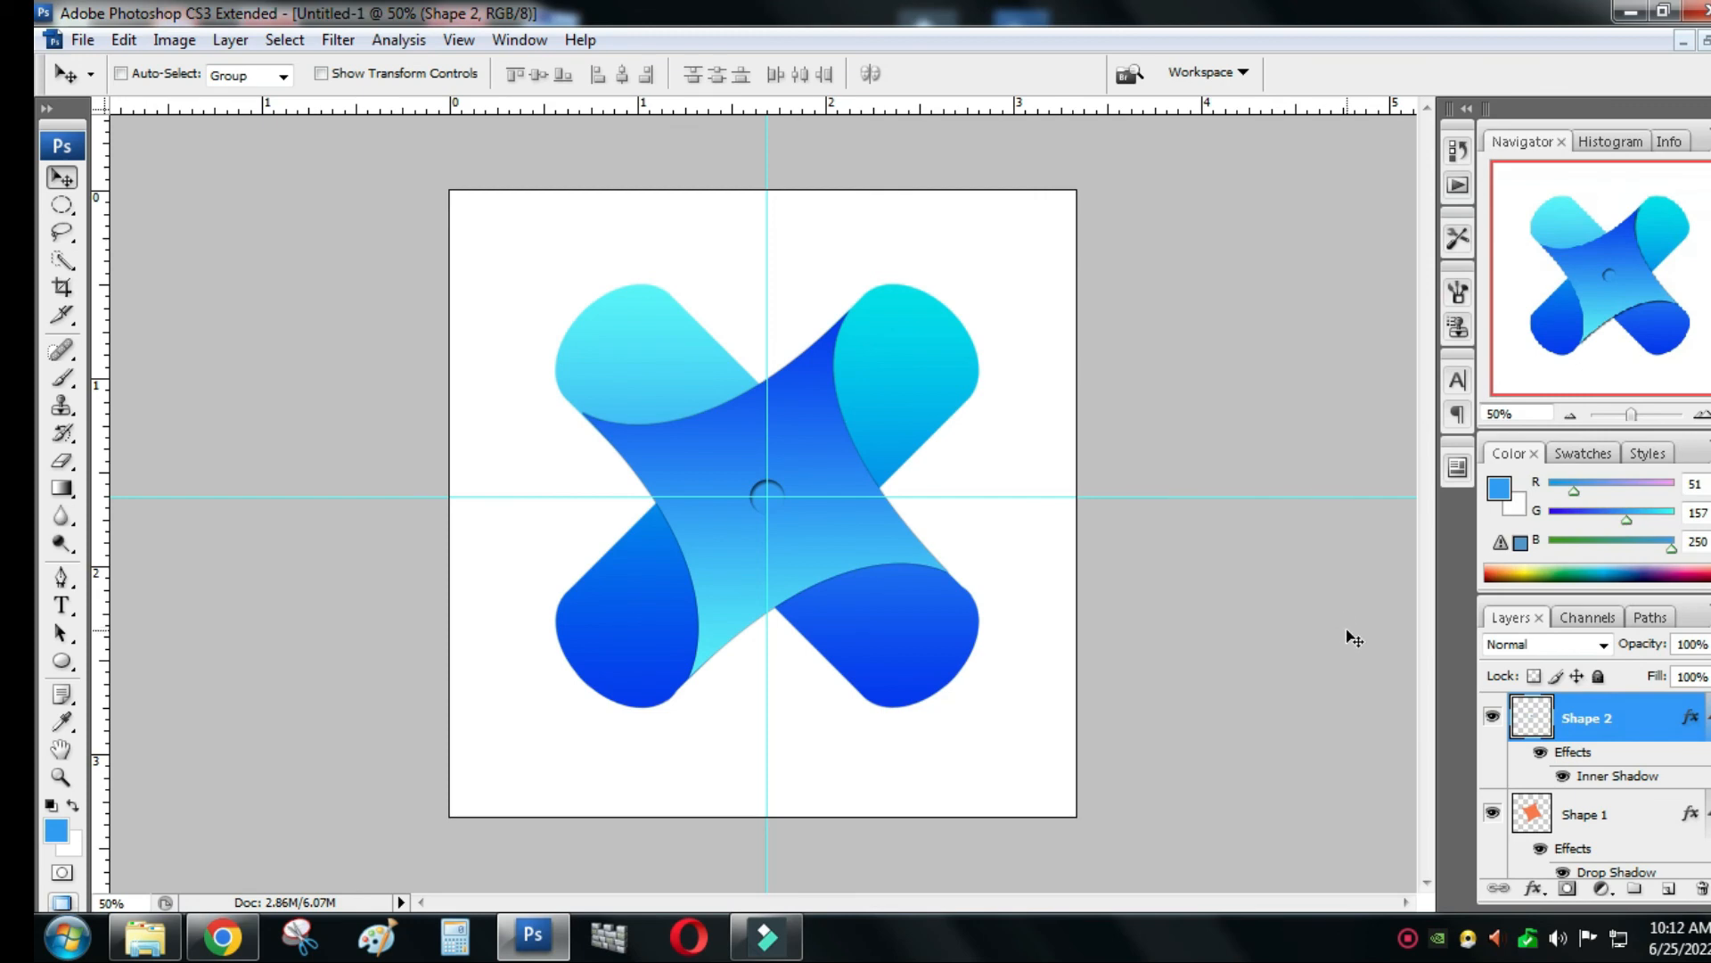
# - Unlock the Background by converting it to a regular layer with the default name
pyautogui.scroll(-5, 1583, 781)
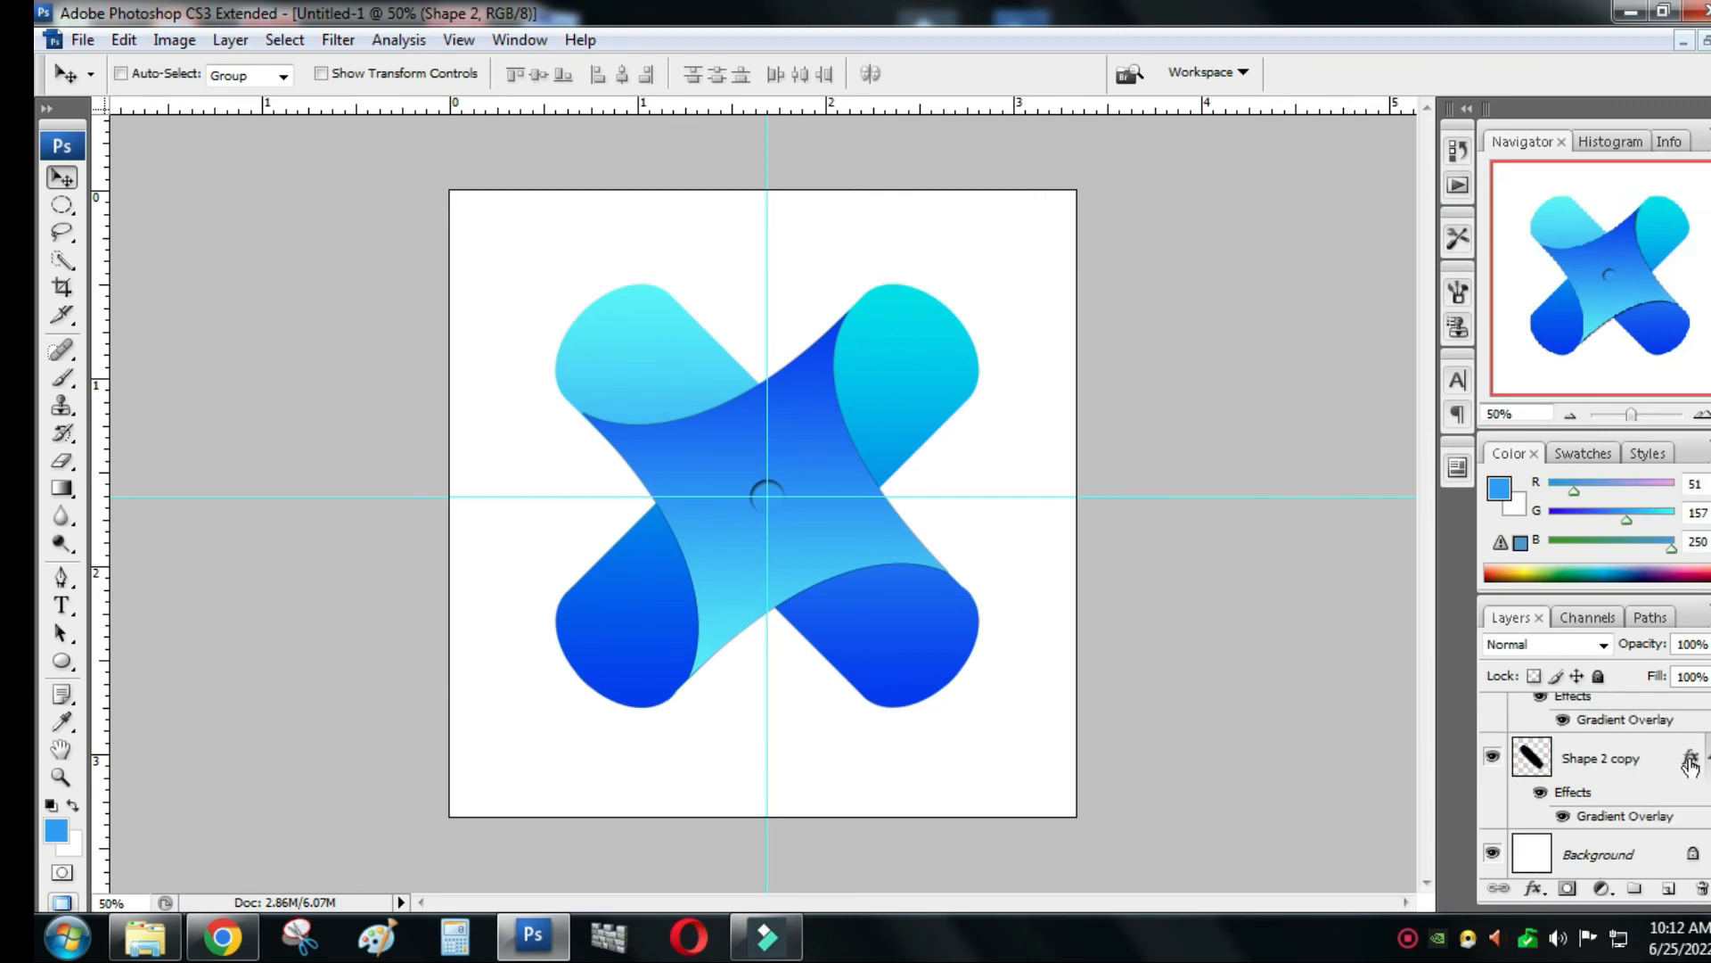
pyautogui.click(1591, 857)
pyautogui.doubleClick(1647, 858)
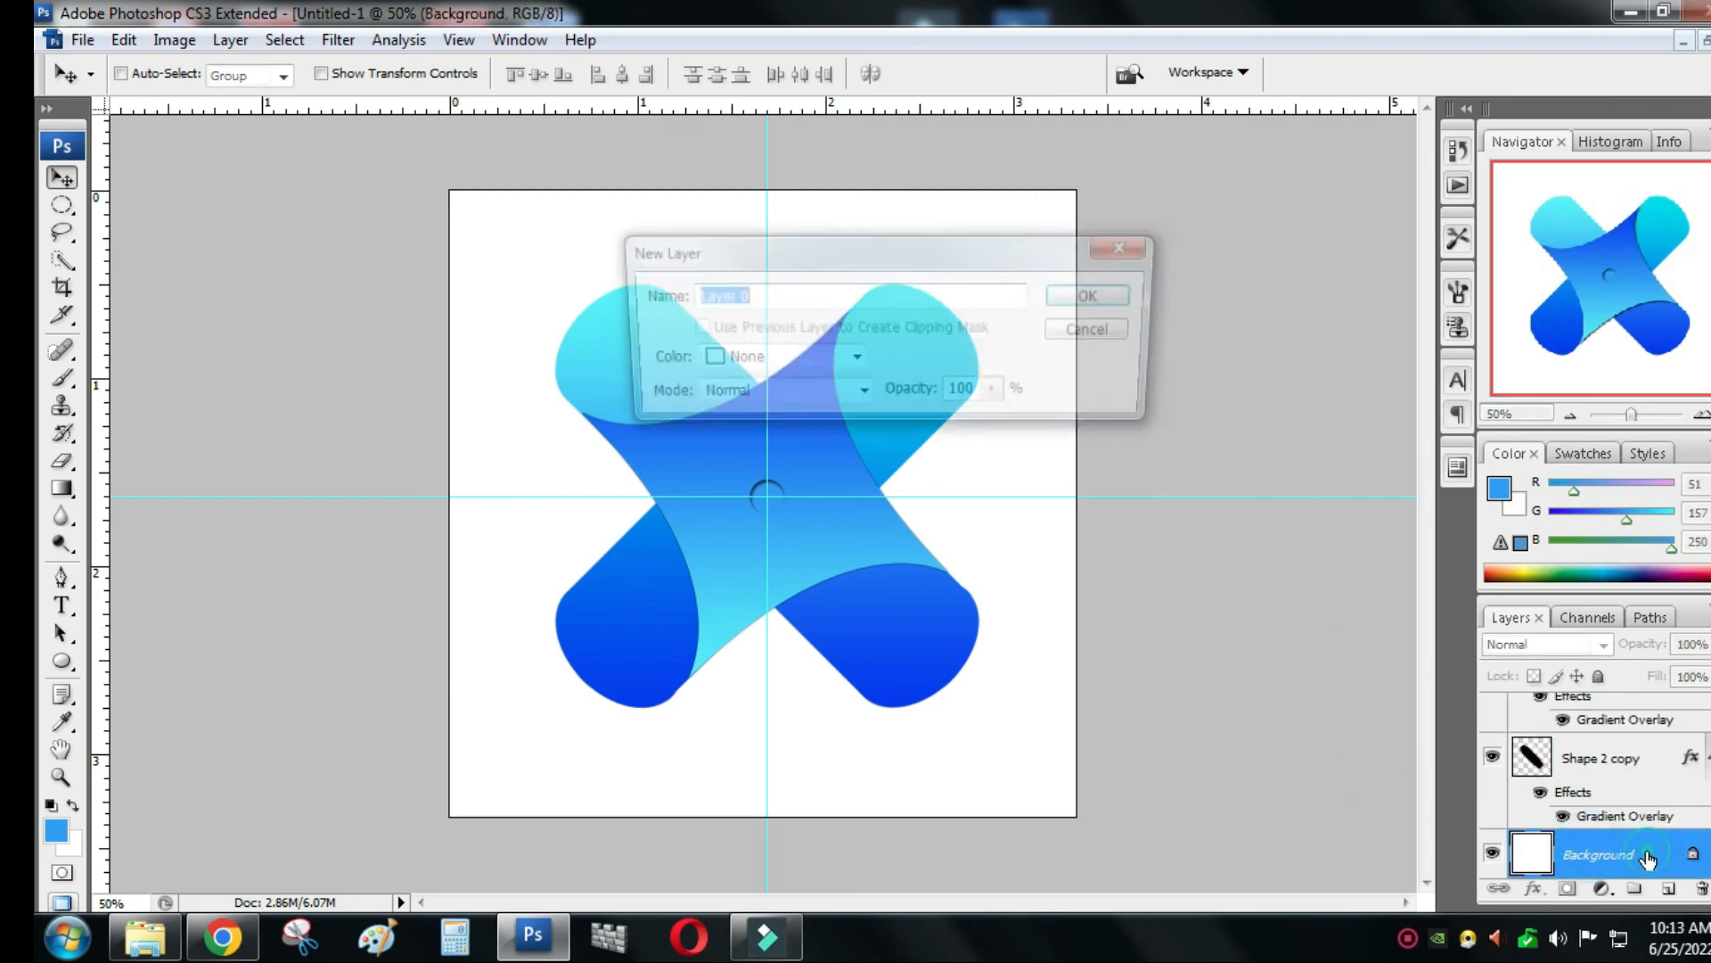
pyautogui.click(1105, 292)
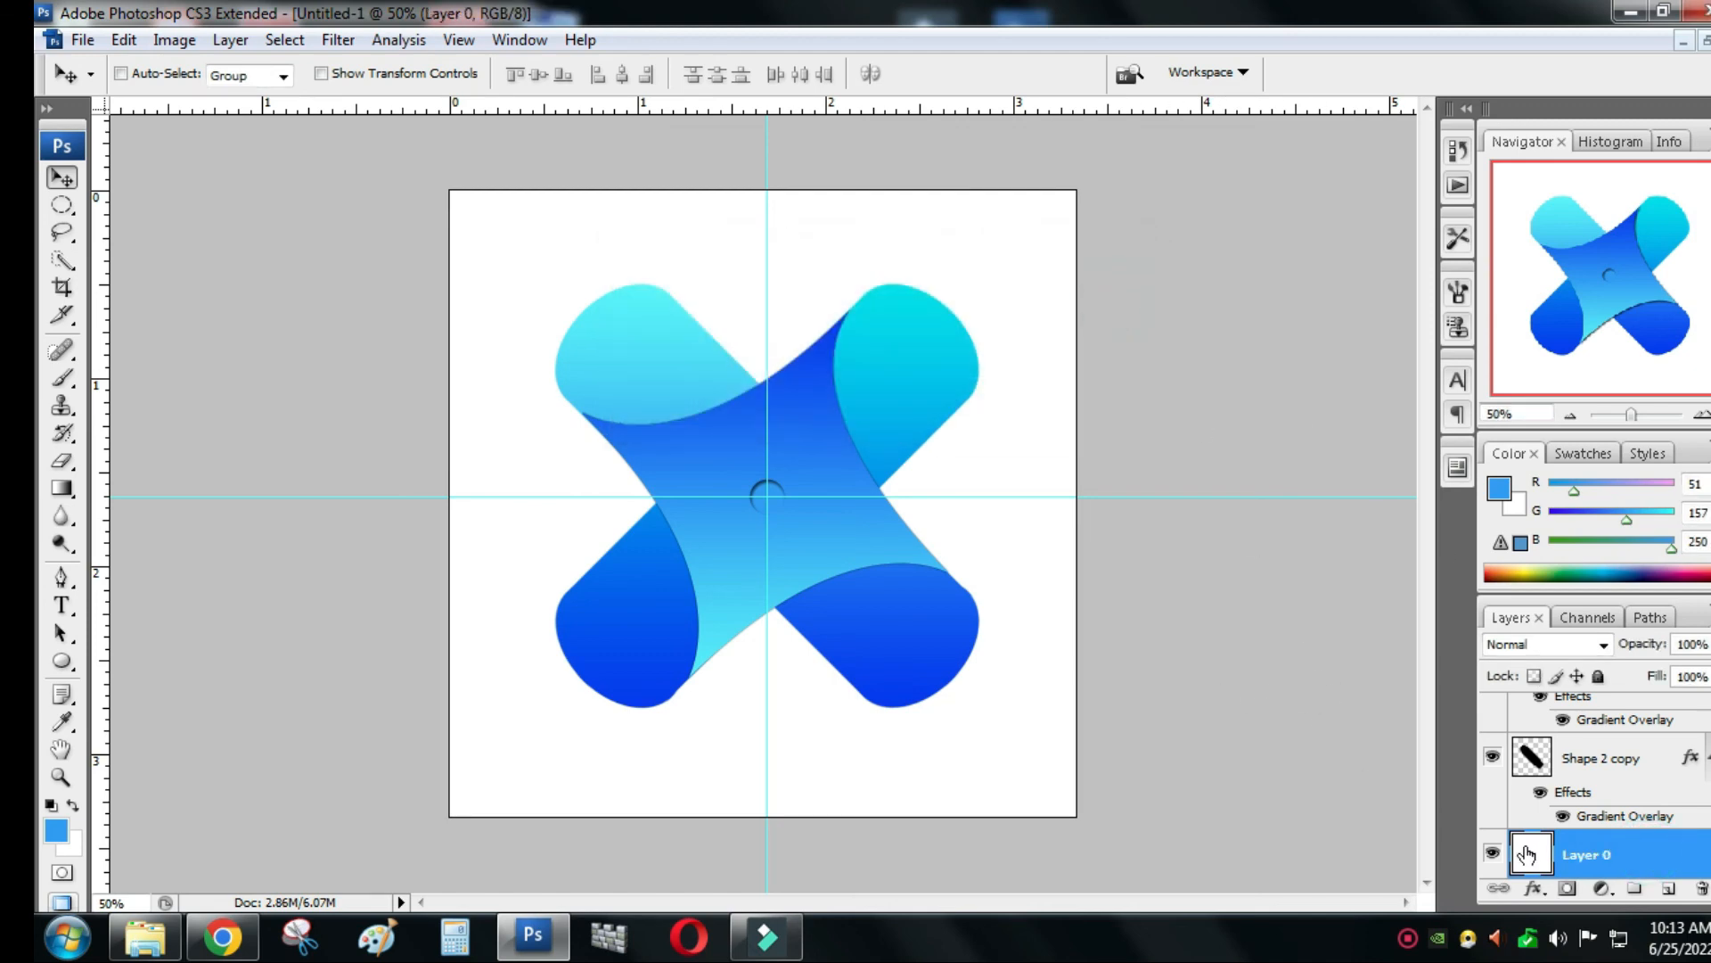
# - Add a black 000000 Color Overlay to the bottom layer and apply the layer style
pyautogui.rightClick(1596, 852)
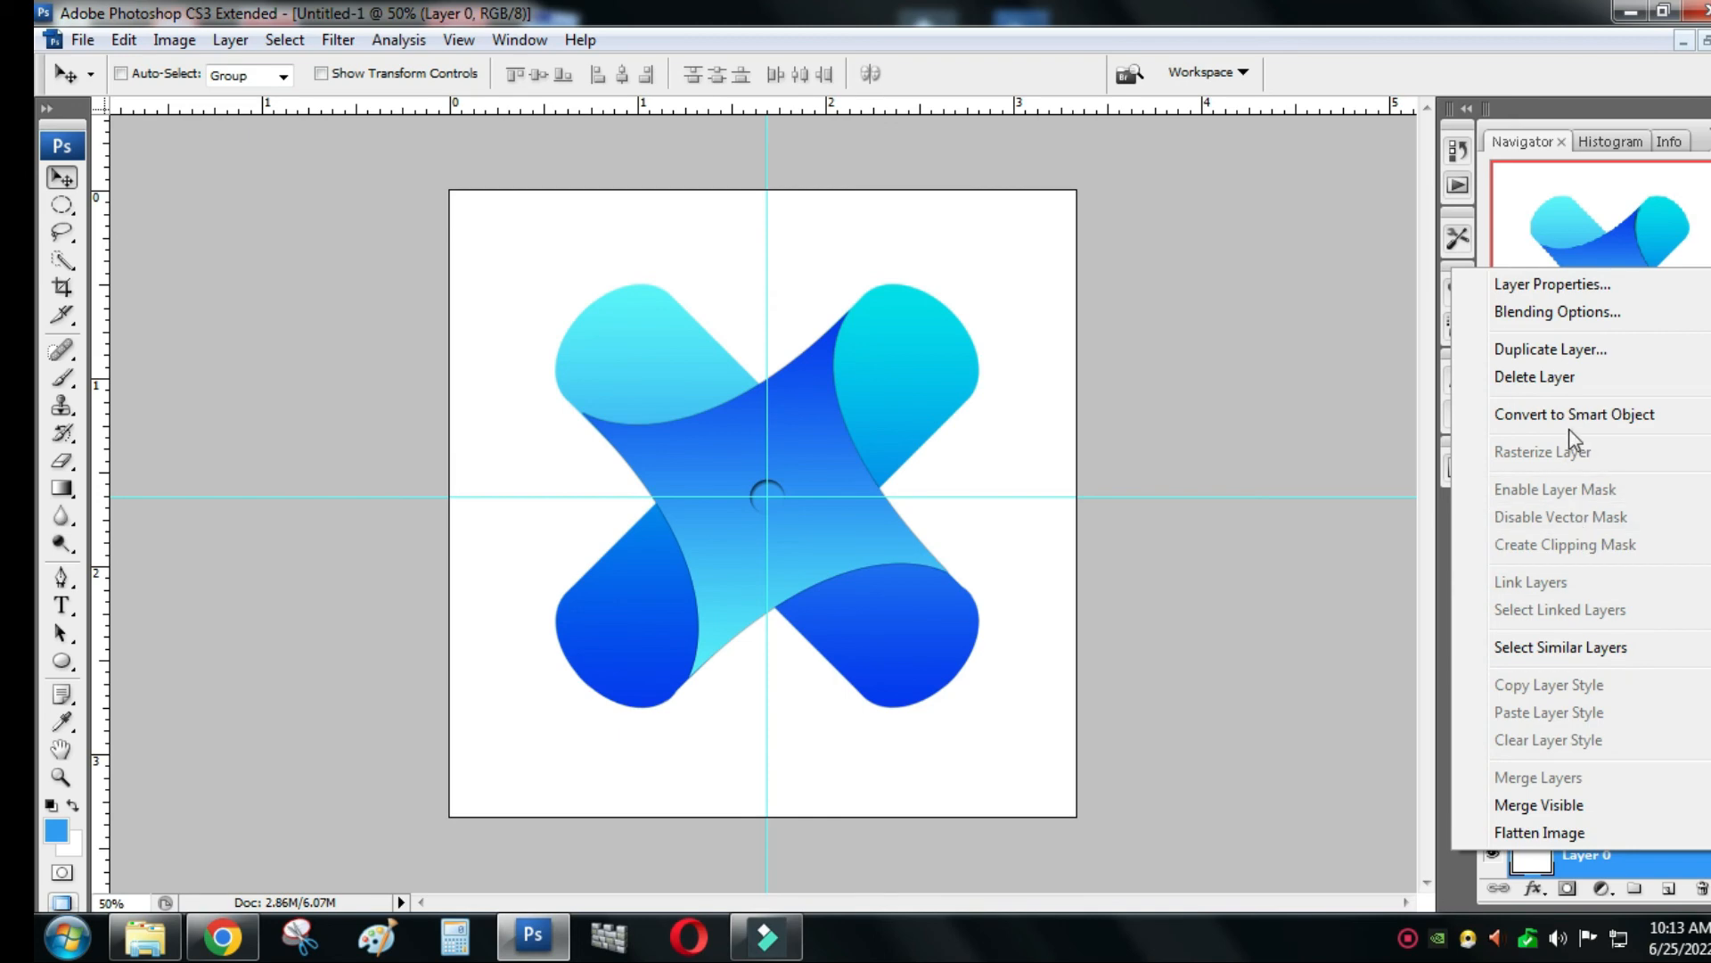
pyautogui.click(1527, 320)
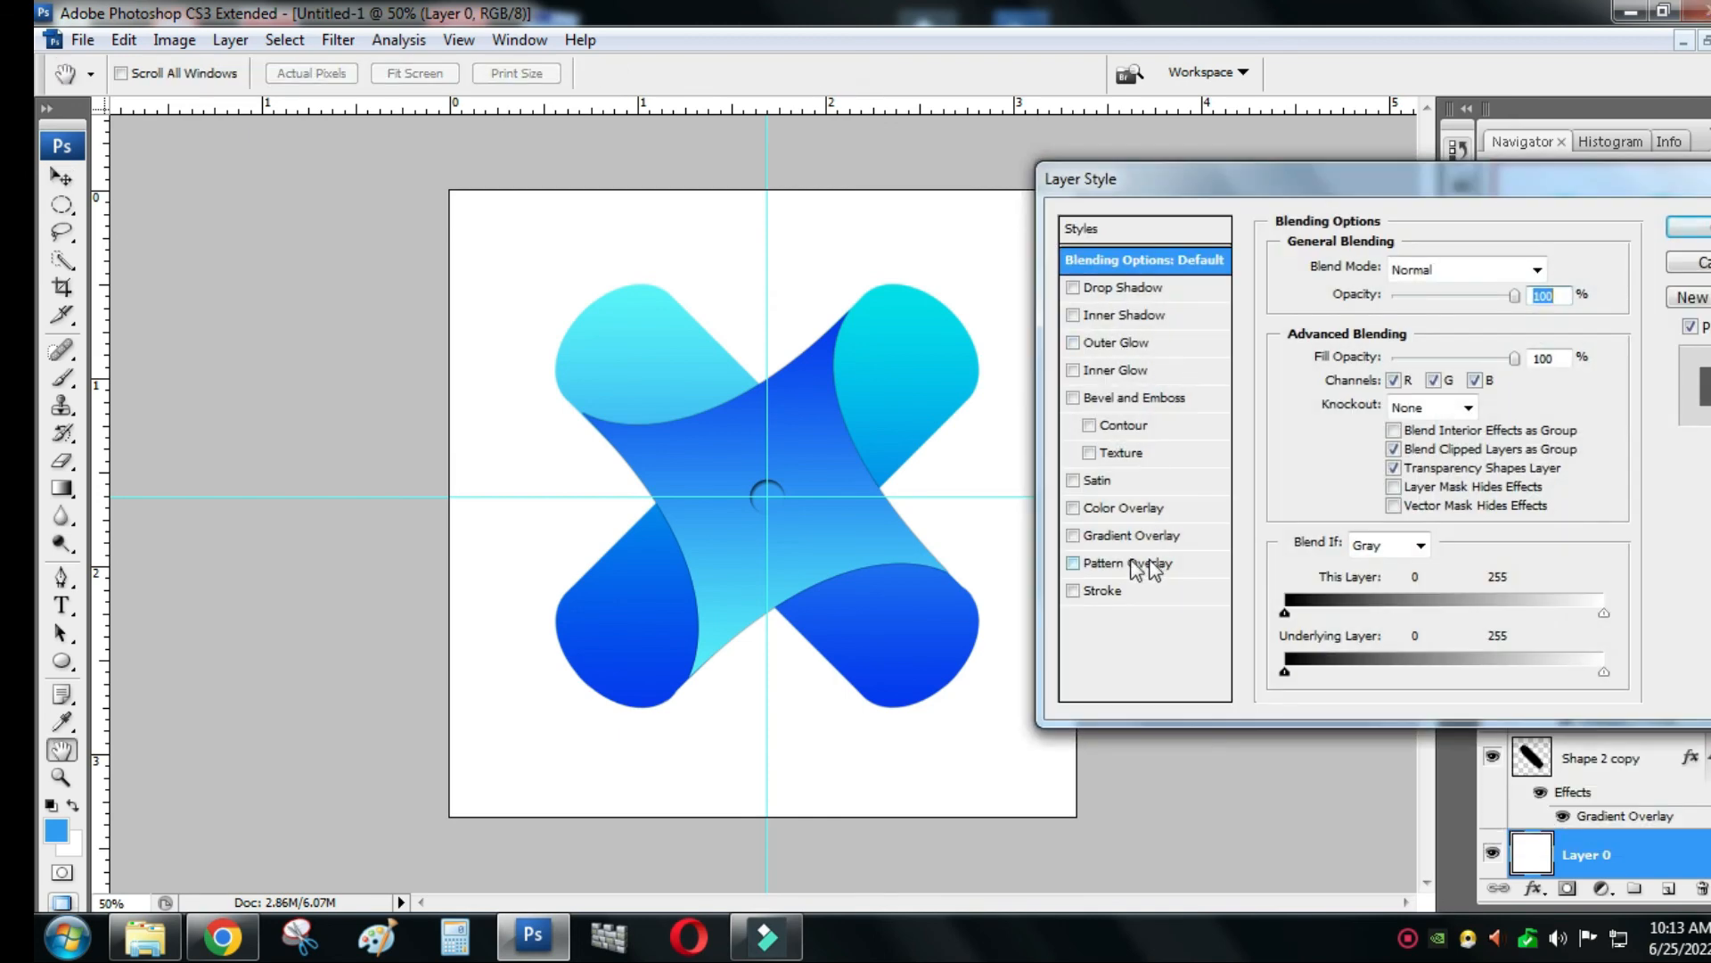
pyautogui.click(1118, 507)
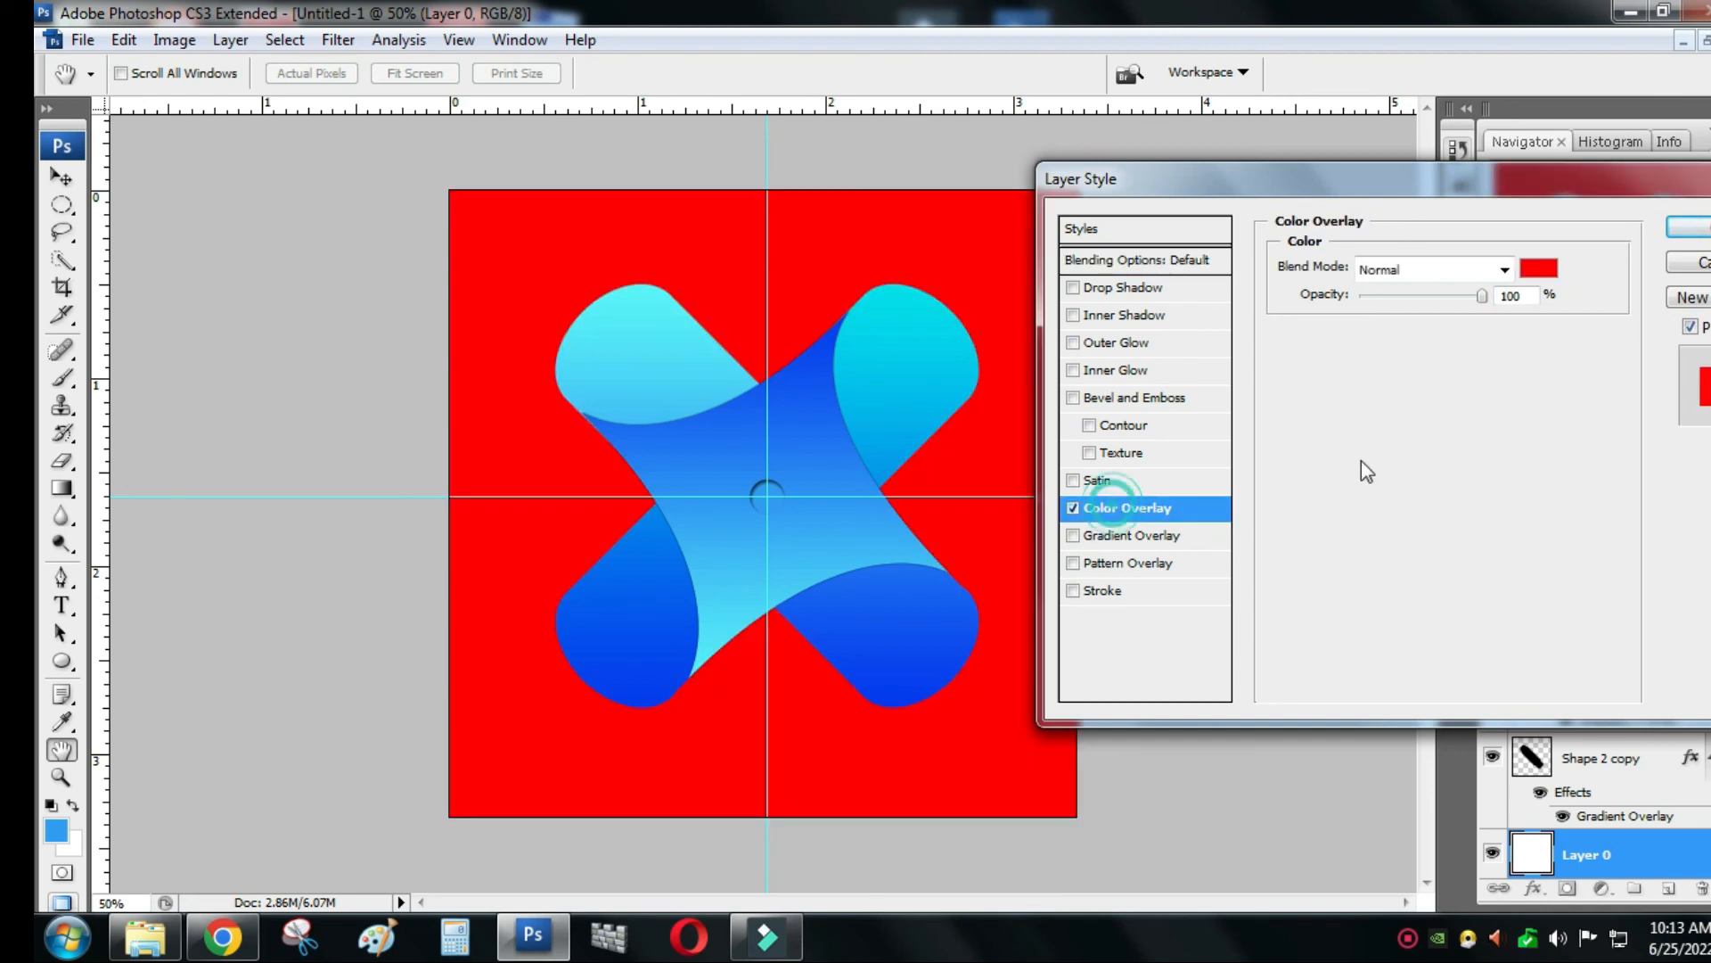
pyautogui.click(1540, 269)
pyautogui.click(999, 547)
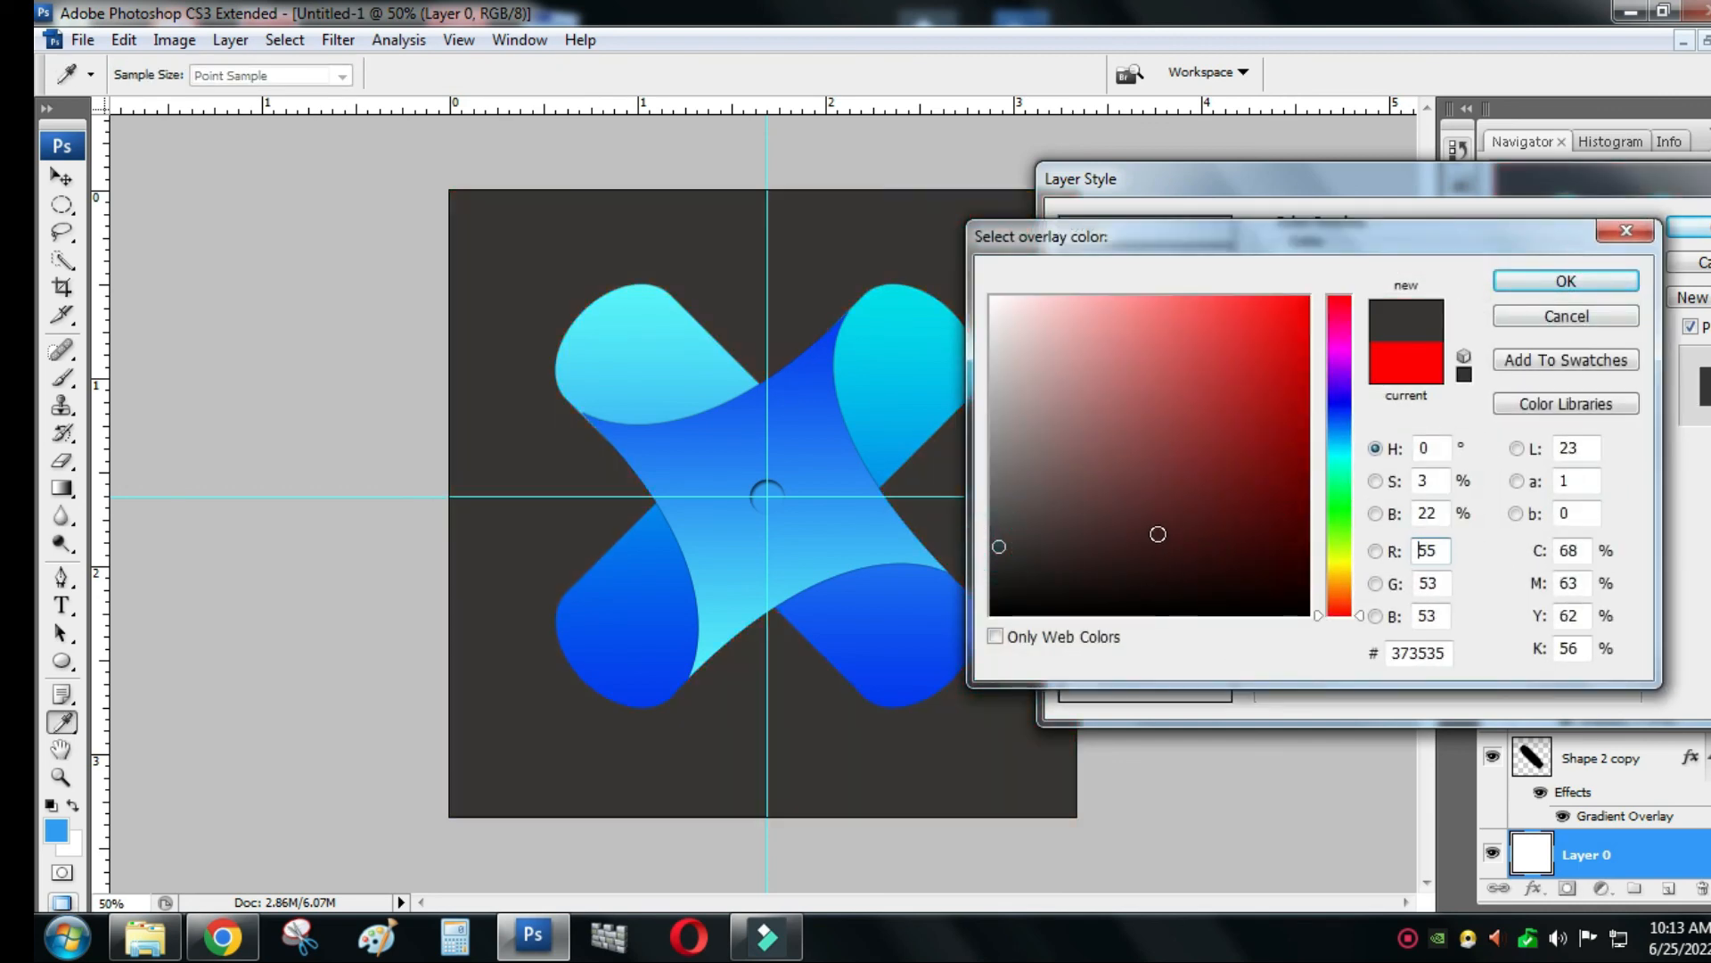
pyautogui.click(996, 578)
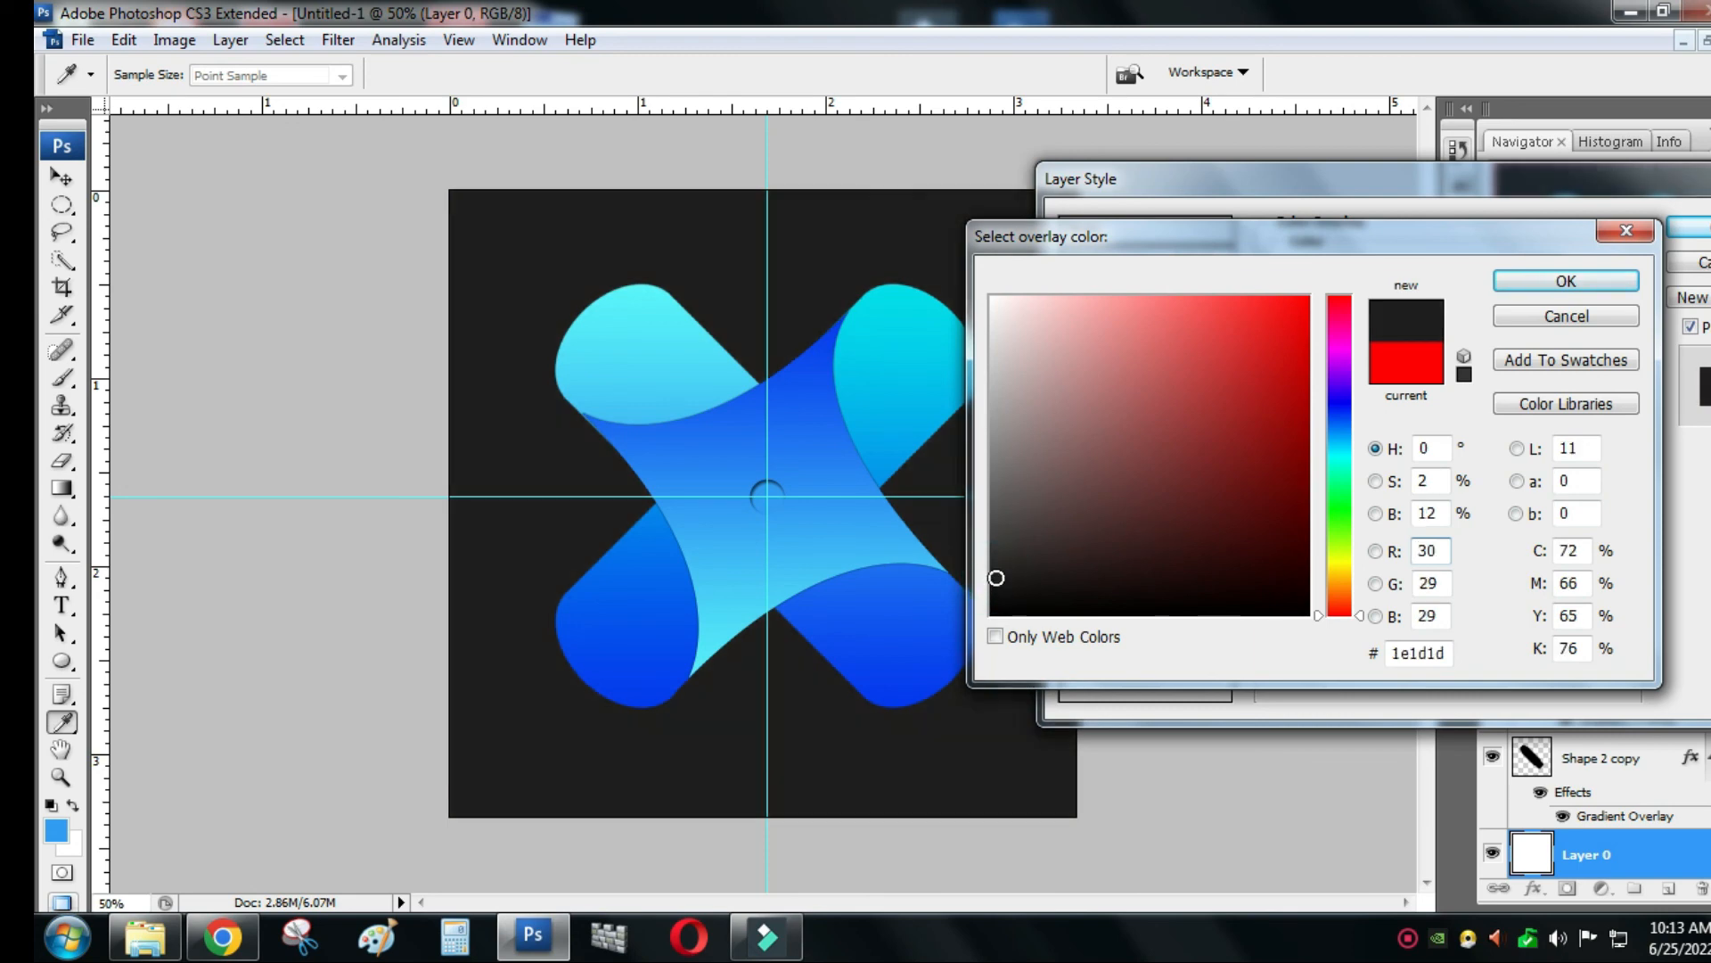
pyautogui.click(994, 567)
pyautogui.click(994, 617)
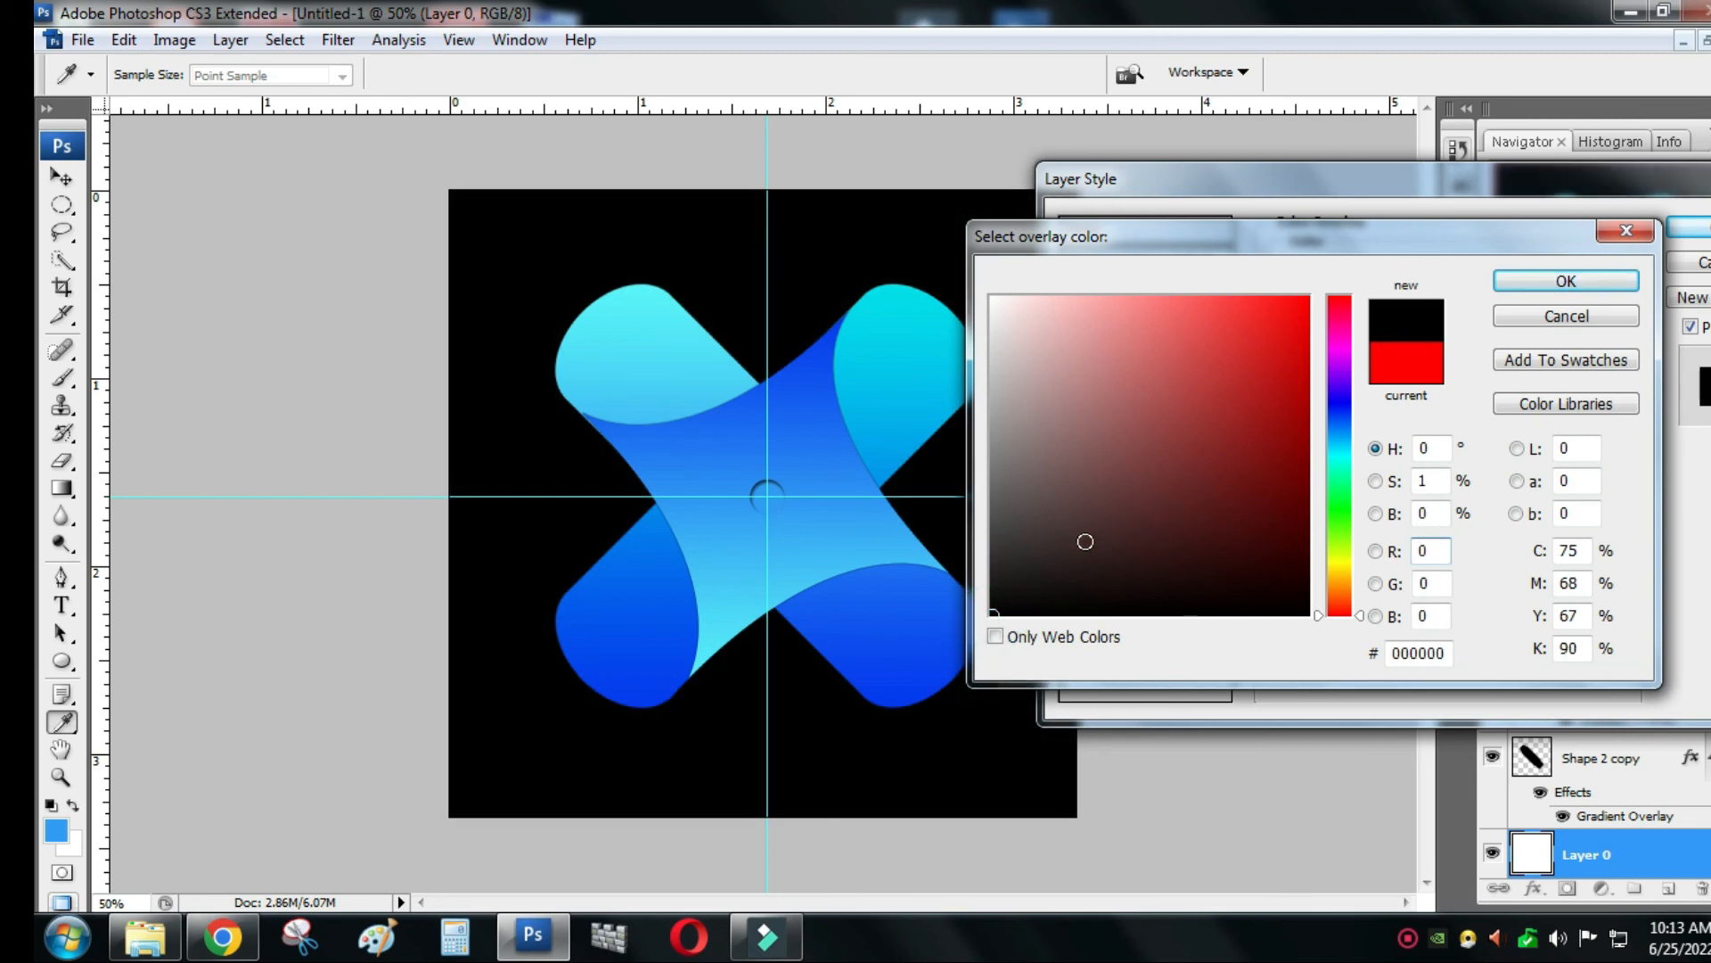
pyautogui.click(992, 542)
pyautogui.click(993, 614)
pyautogui.click(1590, 280)
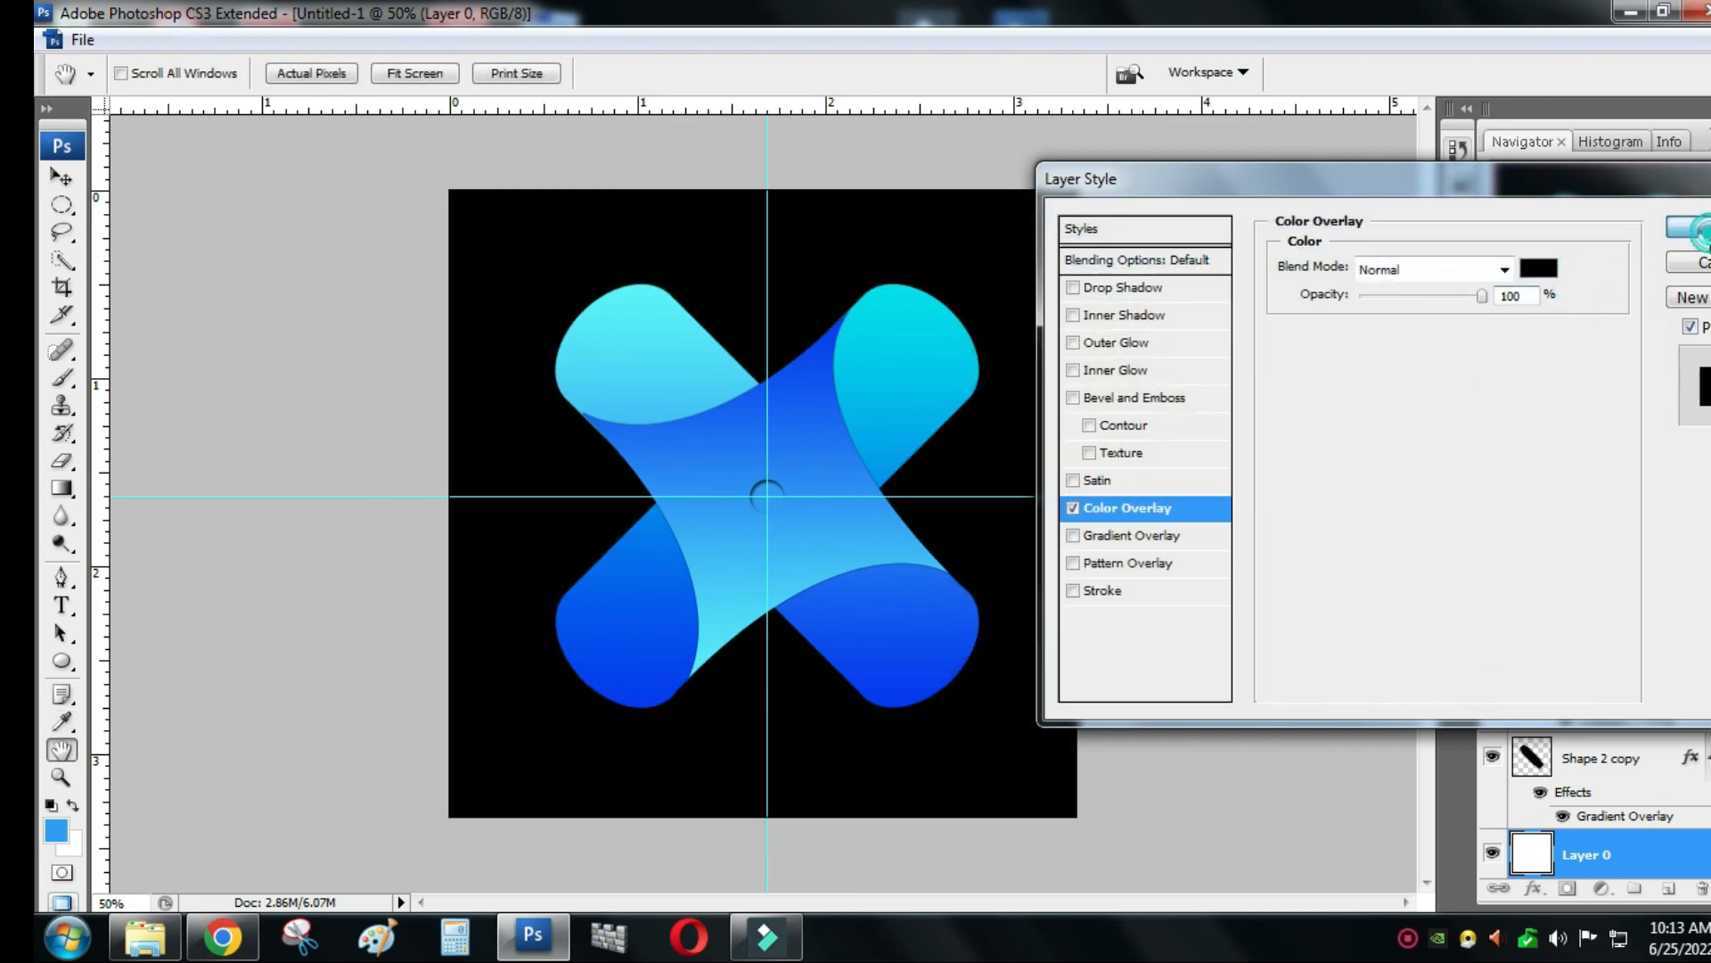
pyautogui.click(1688, 229)
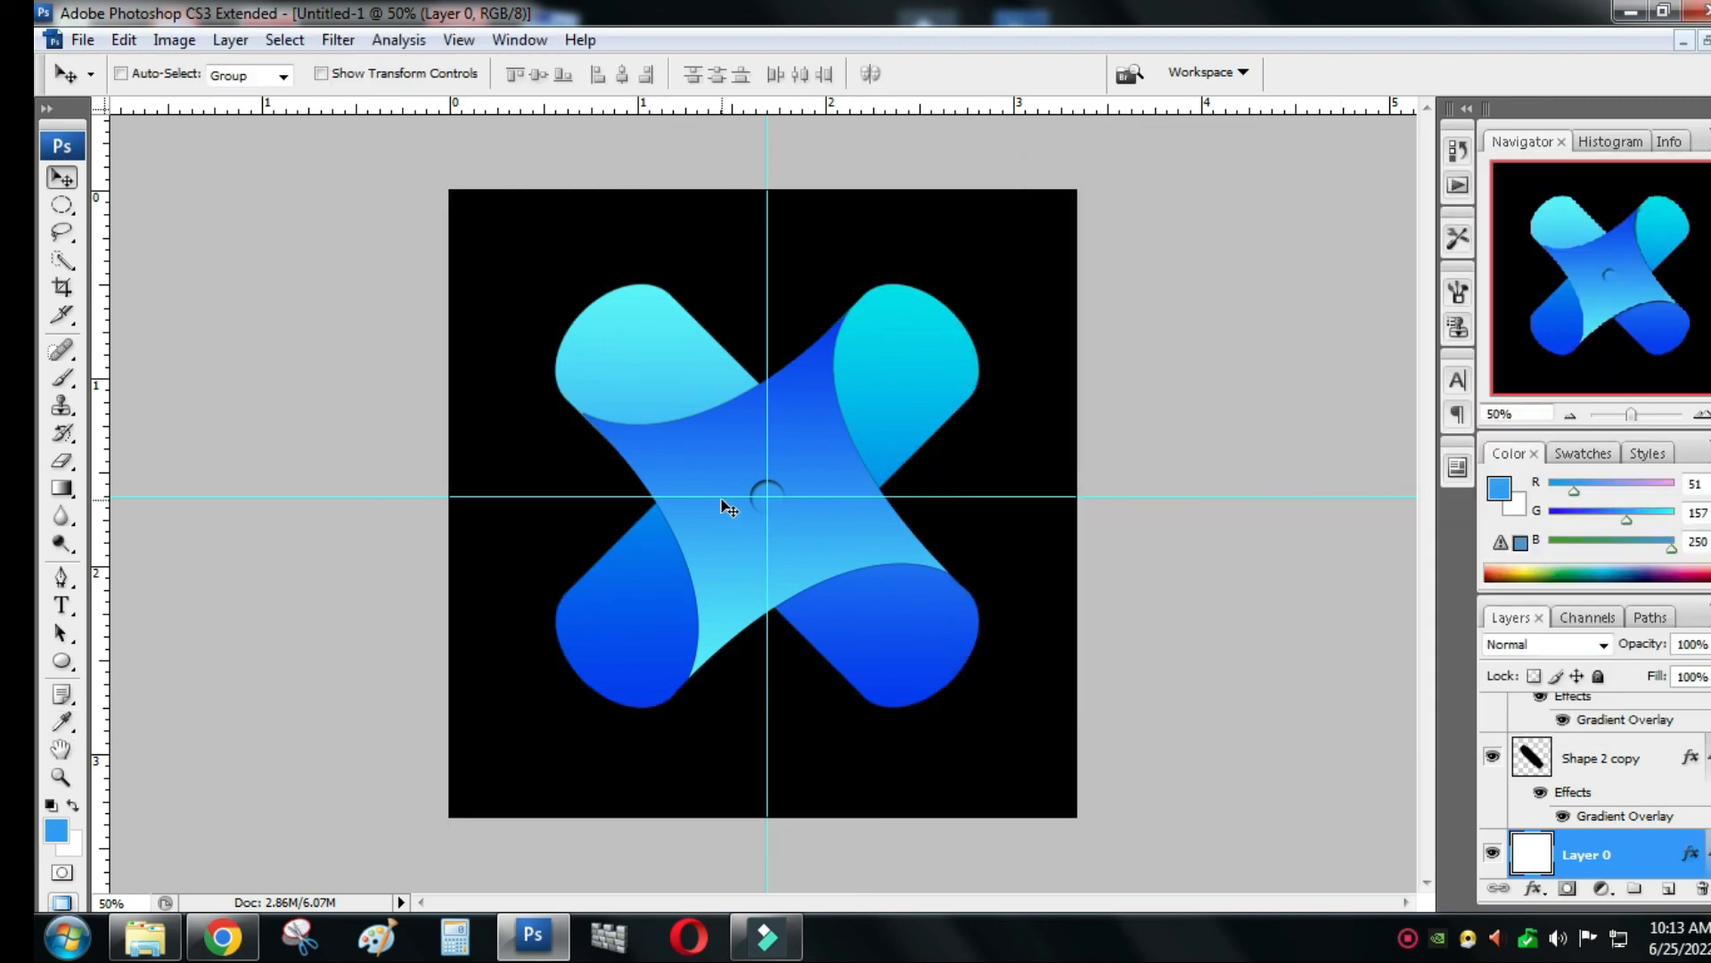
# - Remove the horizontal and vertical guides from the canvas
pyautogui.moveTo(722, 496); pyautogui.dragTo(746, 109)
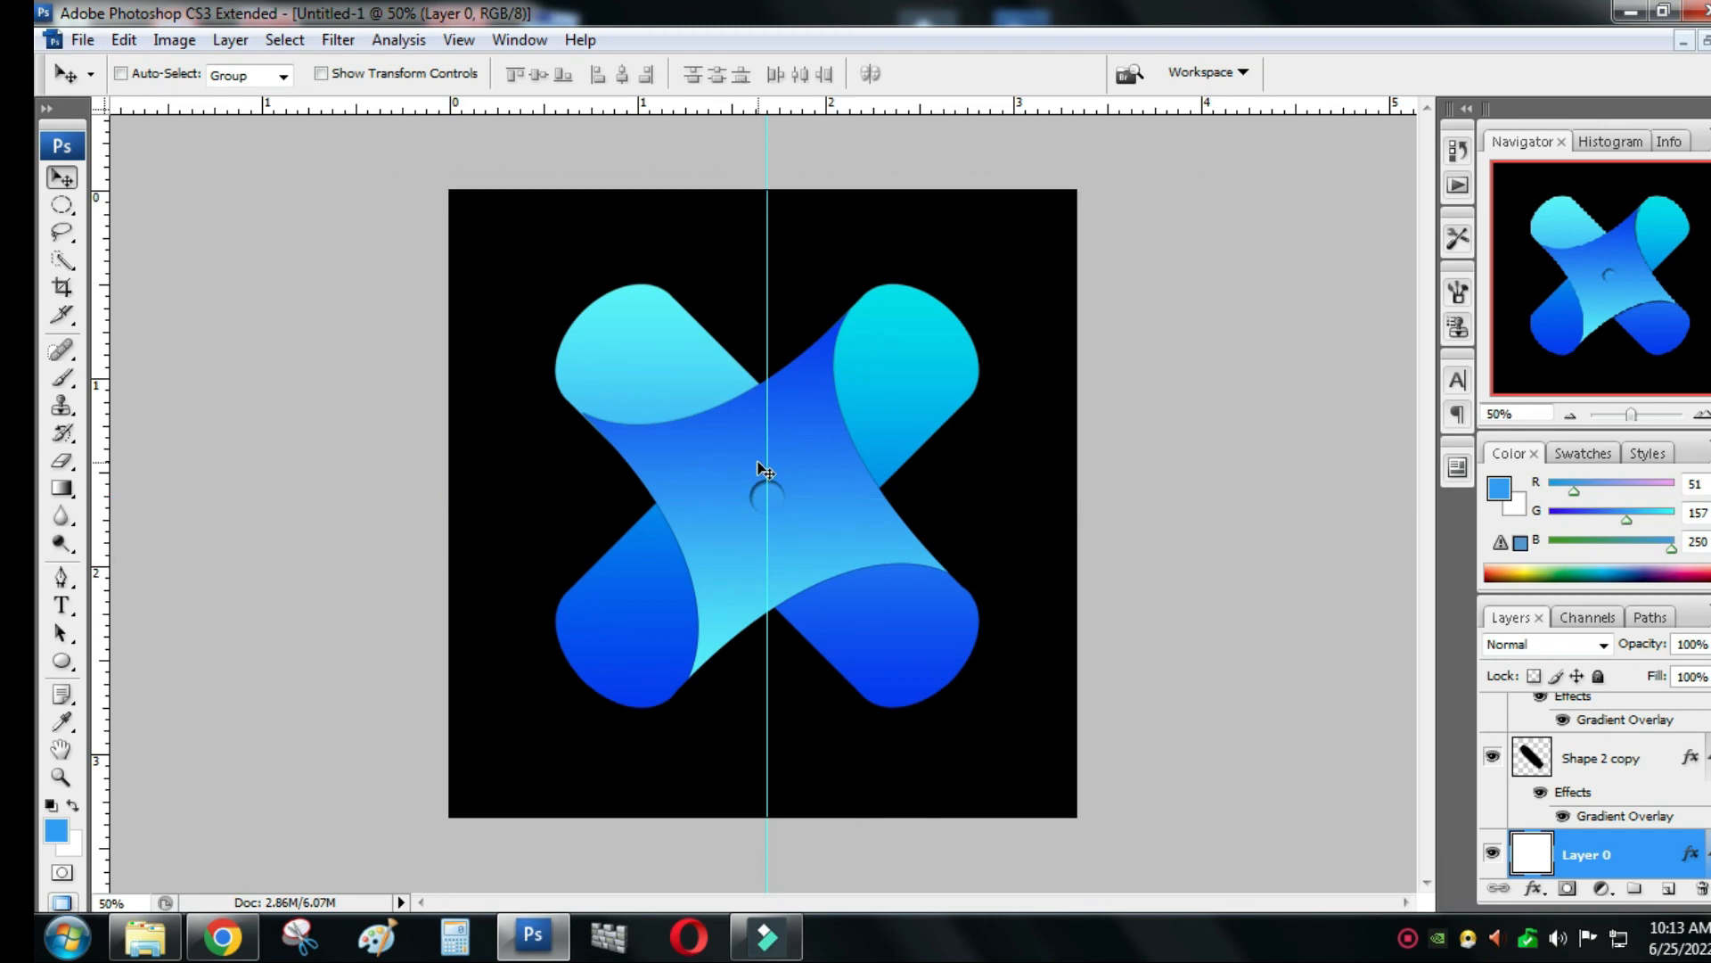
pyautogui.moveTo(769, 528); pyautogui.dragTo(64, 521)
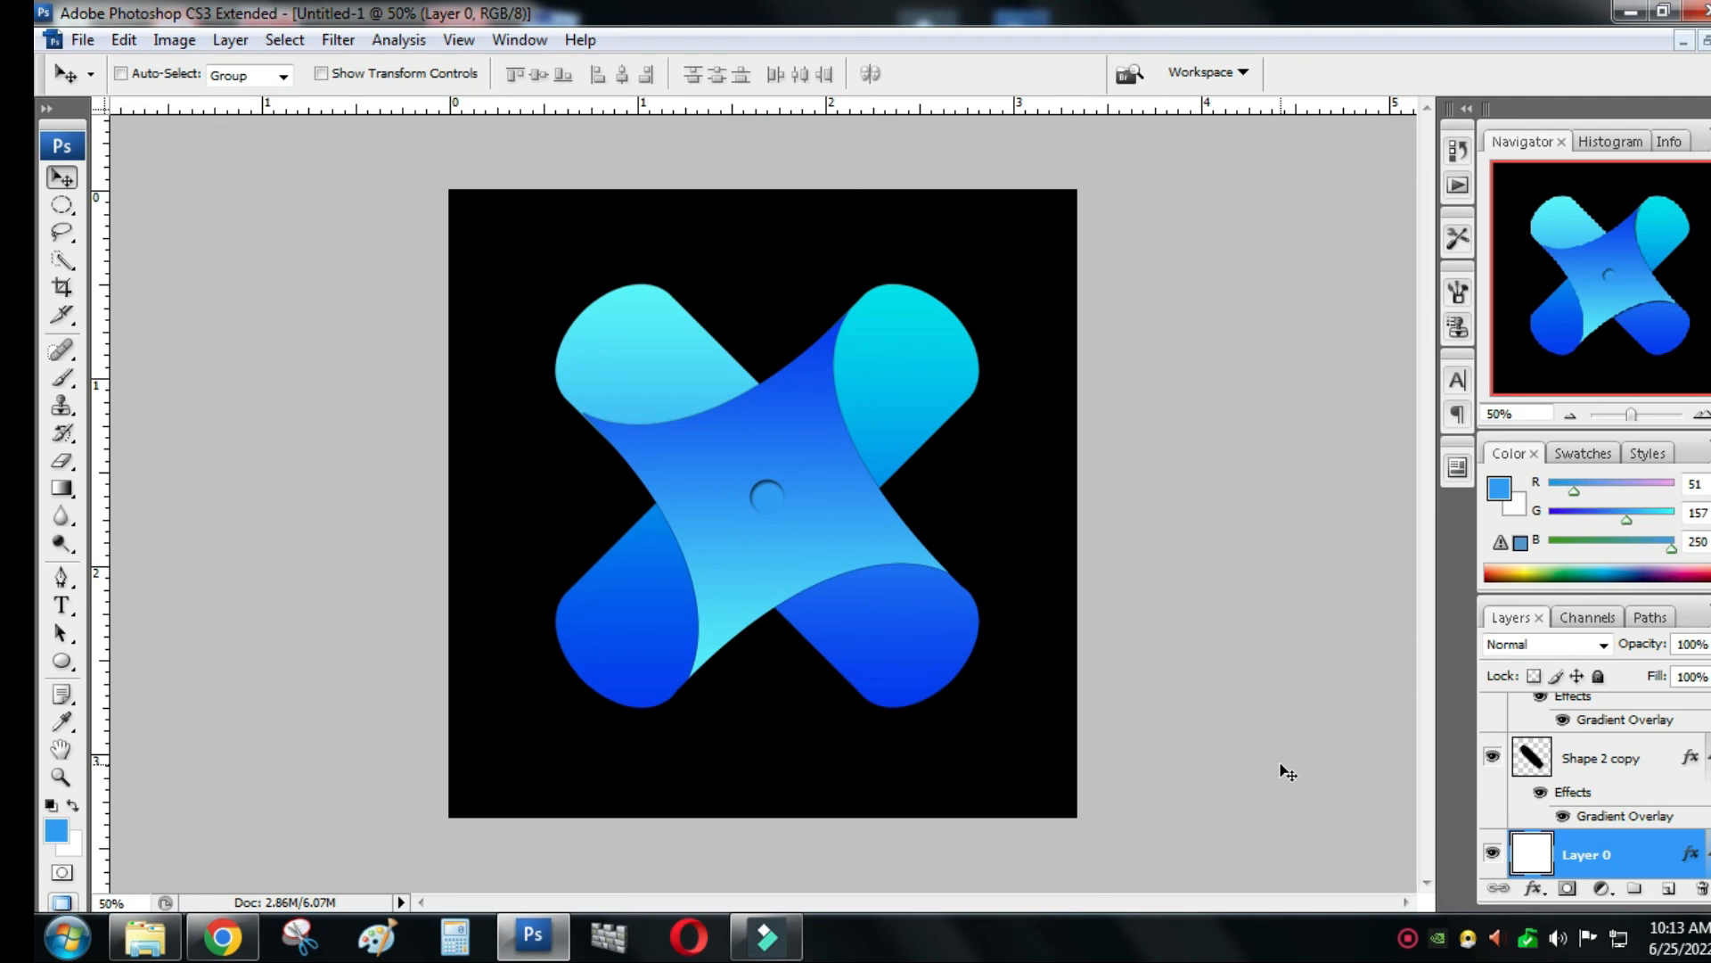